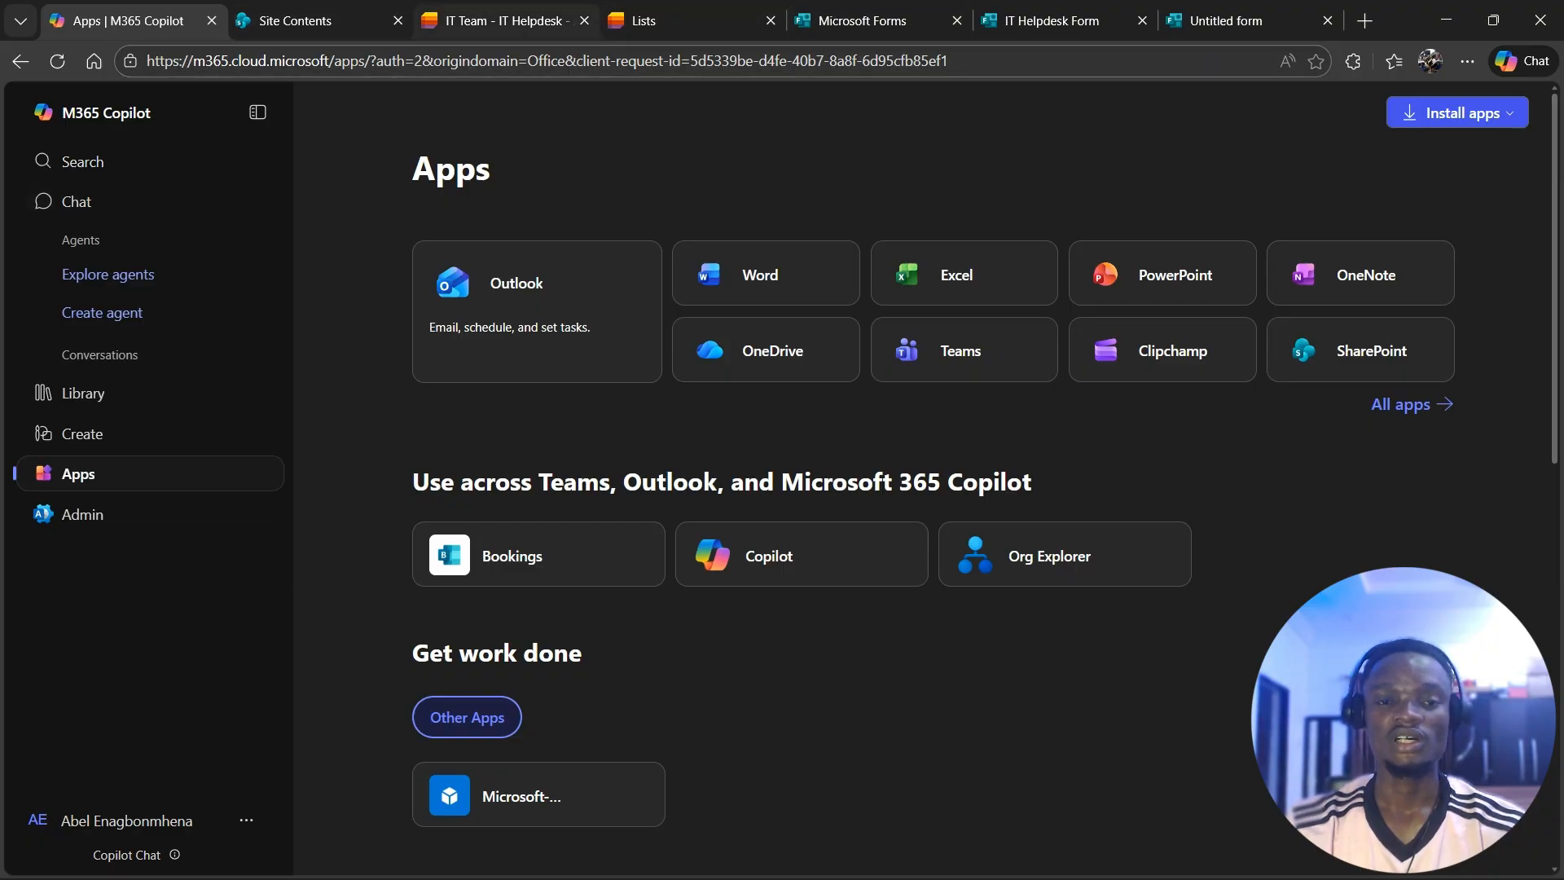
# Switch to the 'IT Team - IT Helpdesk' tab showing the empty helpdesk list
pyautogui.click(501, 21)
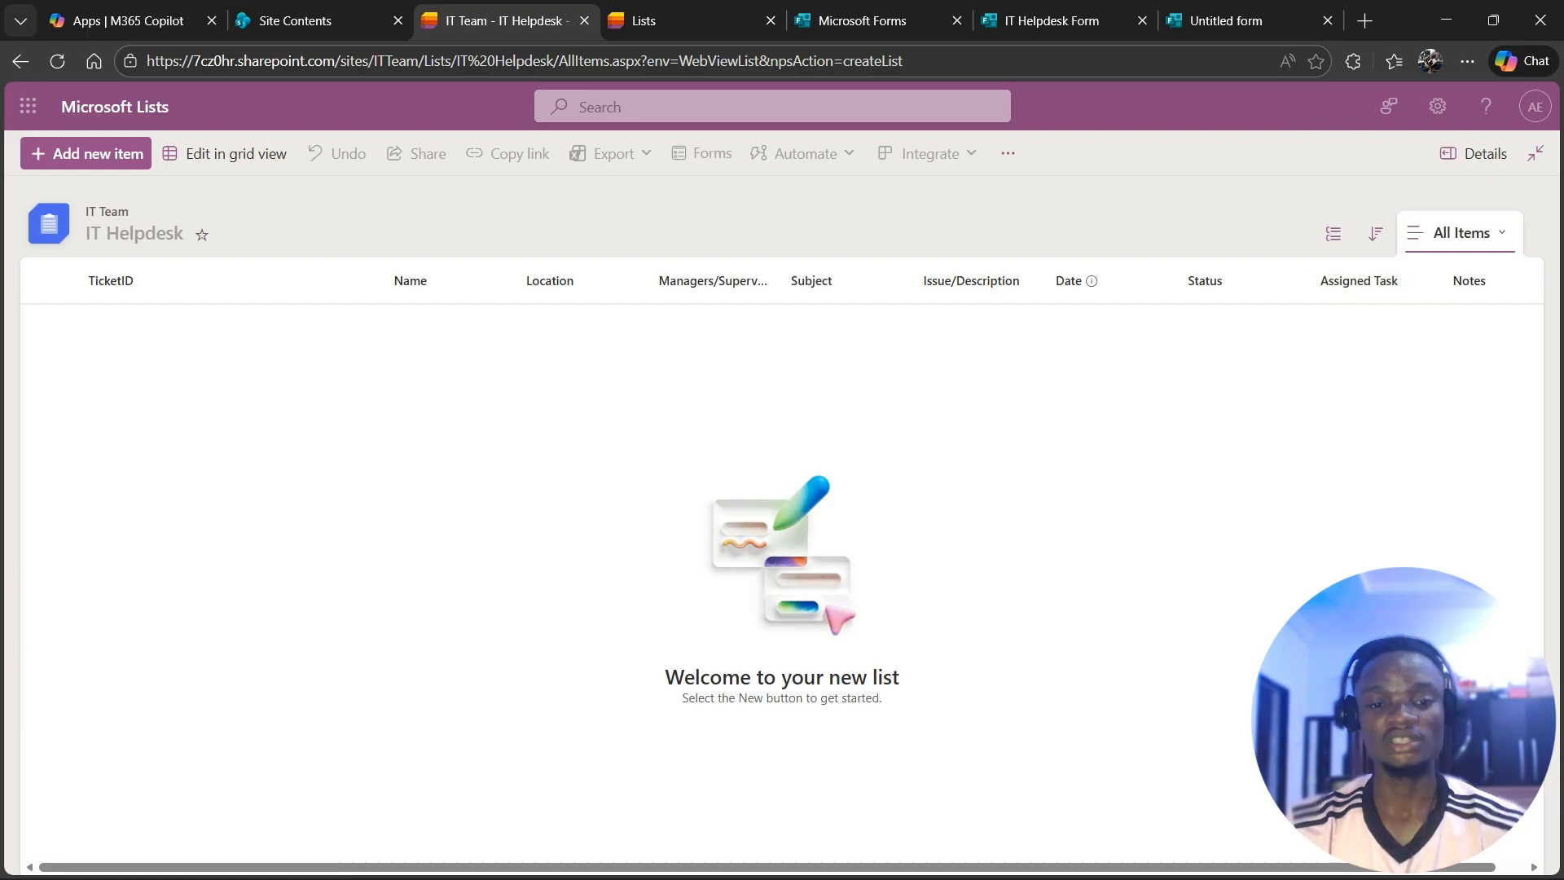
# Scroll across the IT Helpdesk list's columns, then reload the page so it loads fully
pyautogui.hscroll(2, 945, 280)
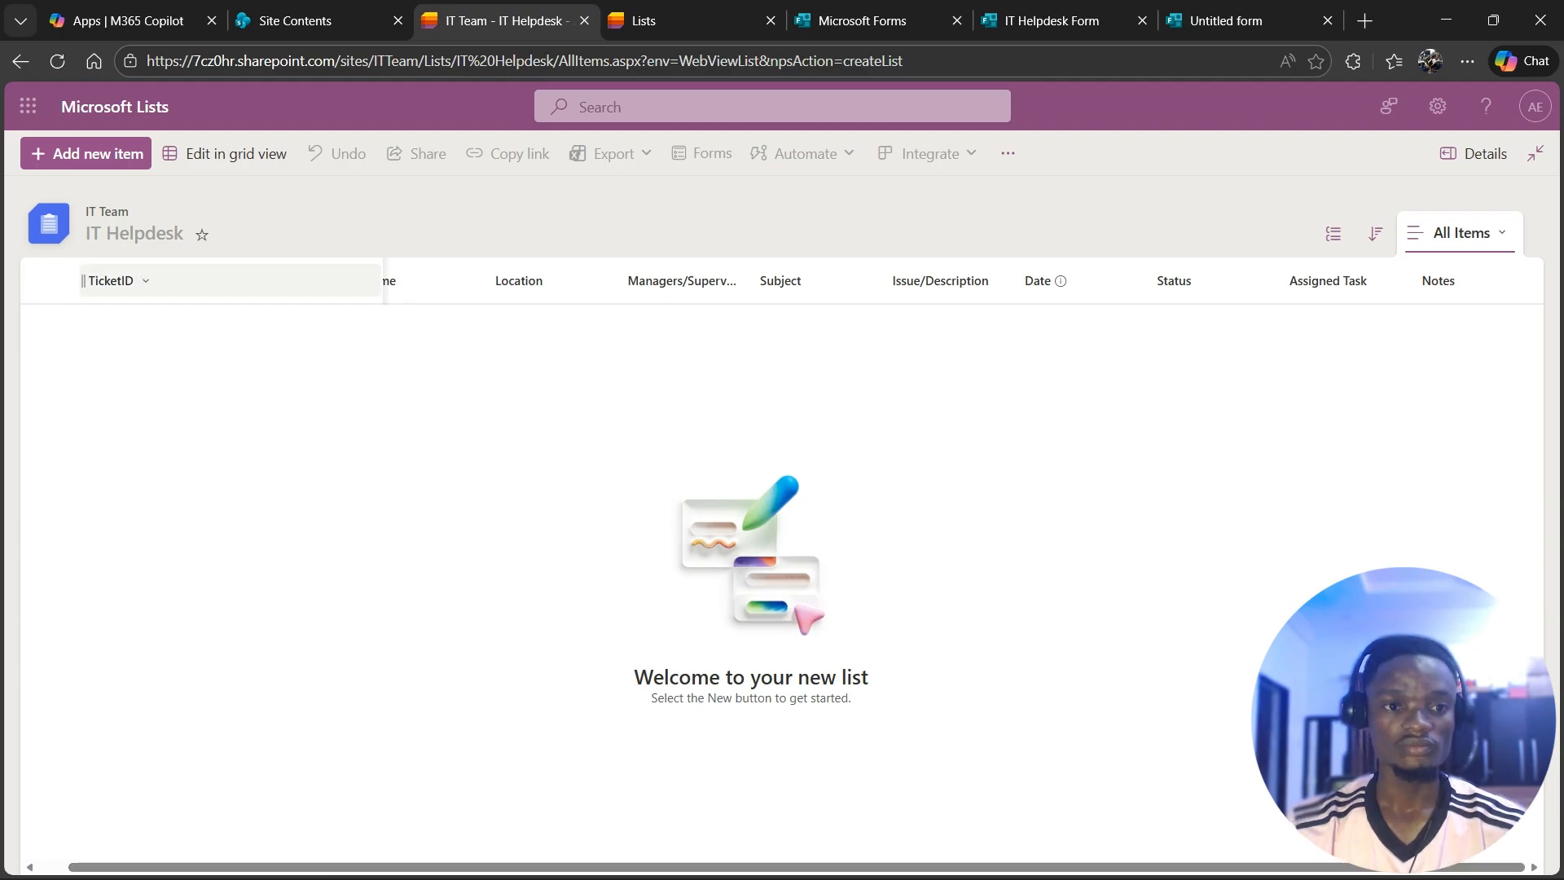
pyautogui.moveTo(781, 868); pyautogui.dragTo(751, 867)
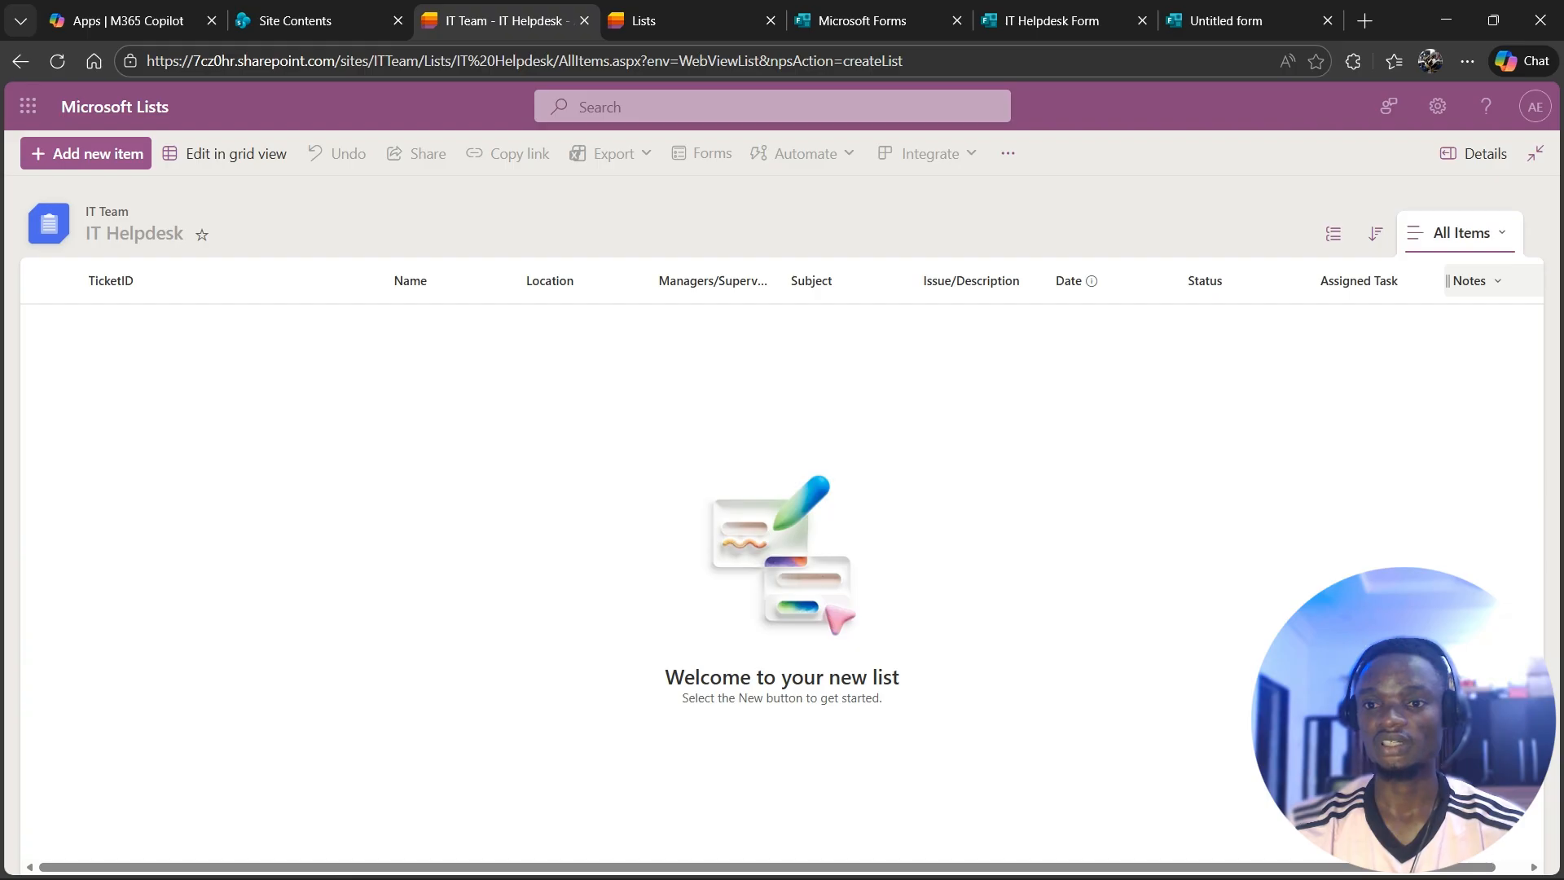
pyautogui.moveTo(1140, 867); pyautogui.dragTo(1171, 868)
pyautogui.click(57, 62)
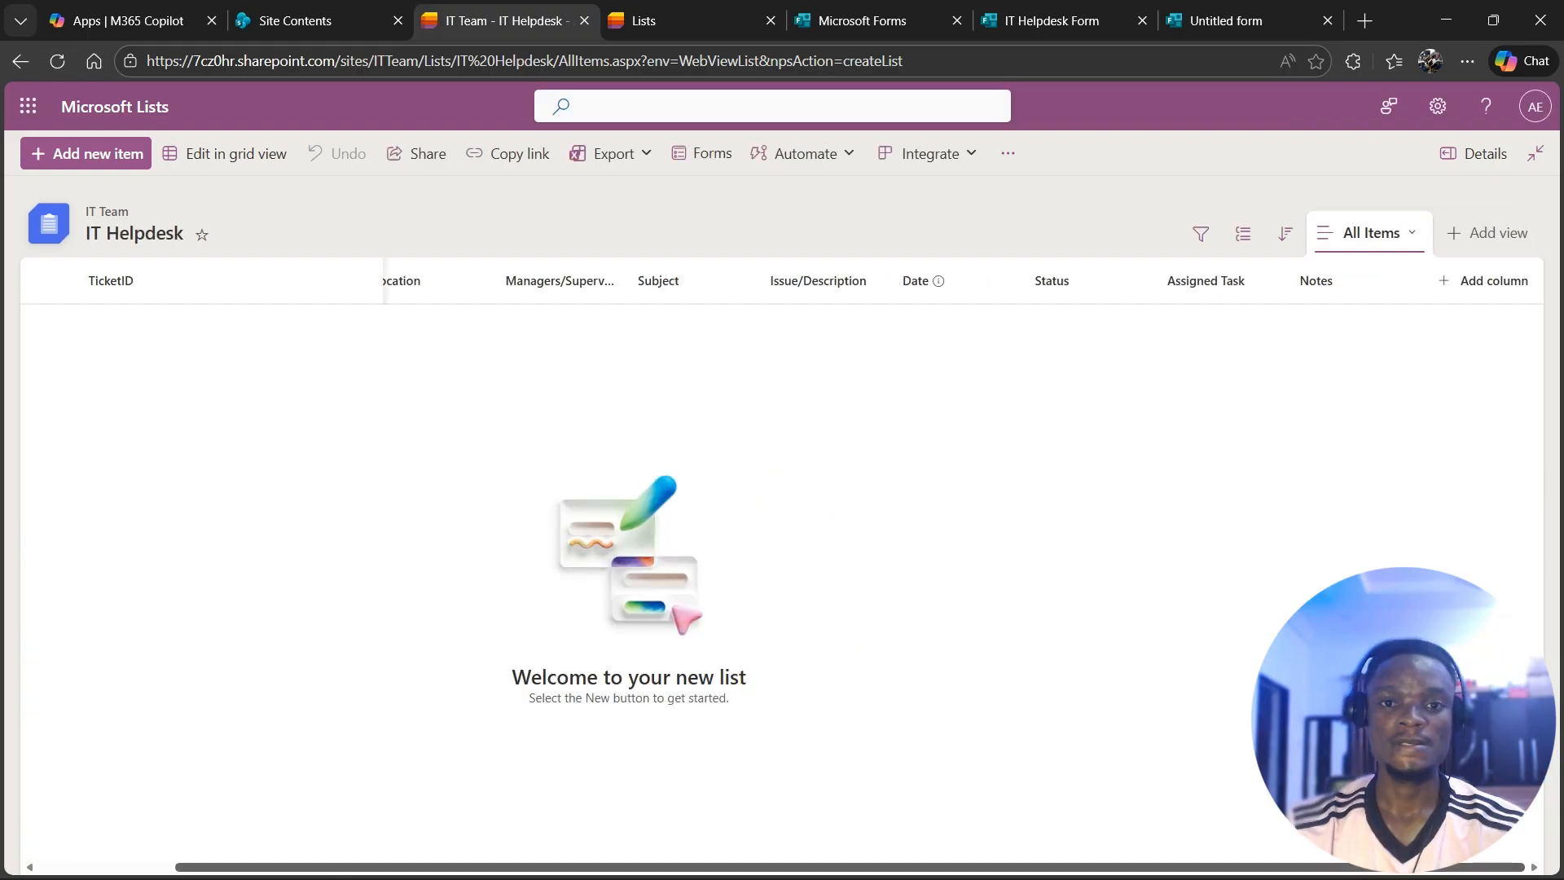
# Create a Person-type column called 'Email', placed after Notes in the IT Helpdesk list
pyautogui.click(1483, 281)
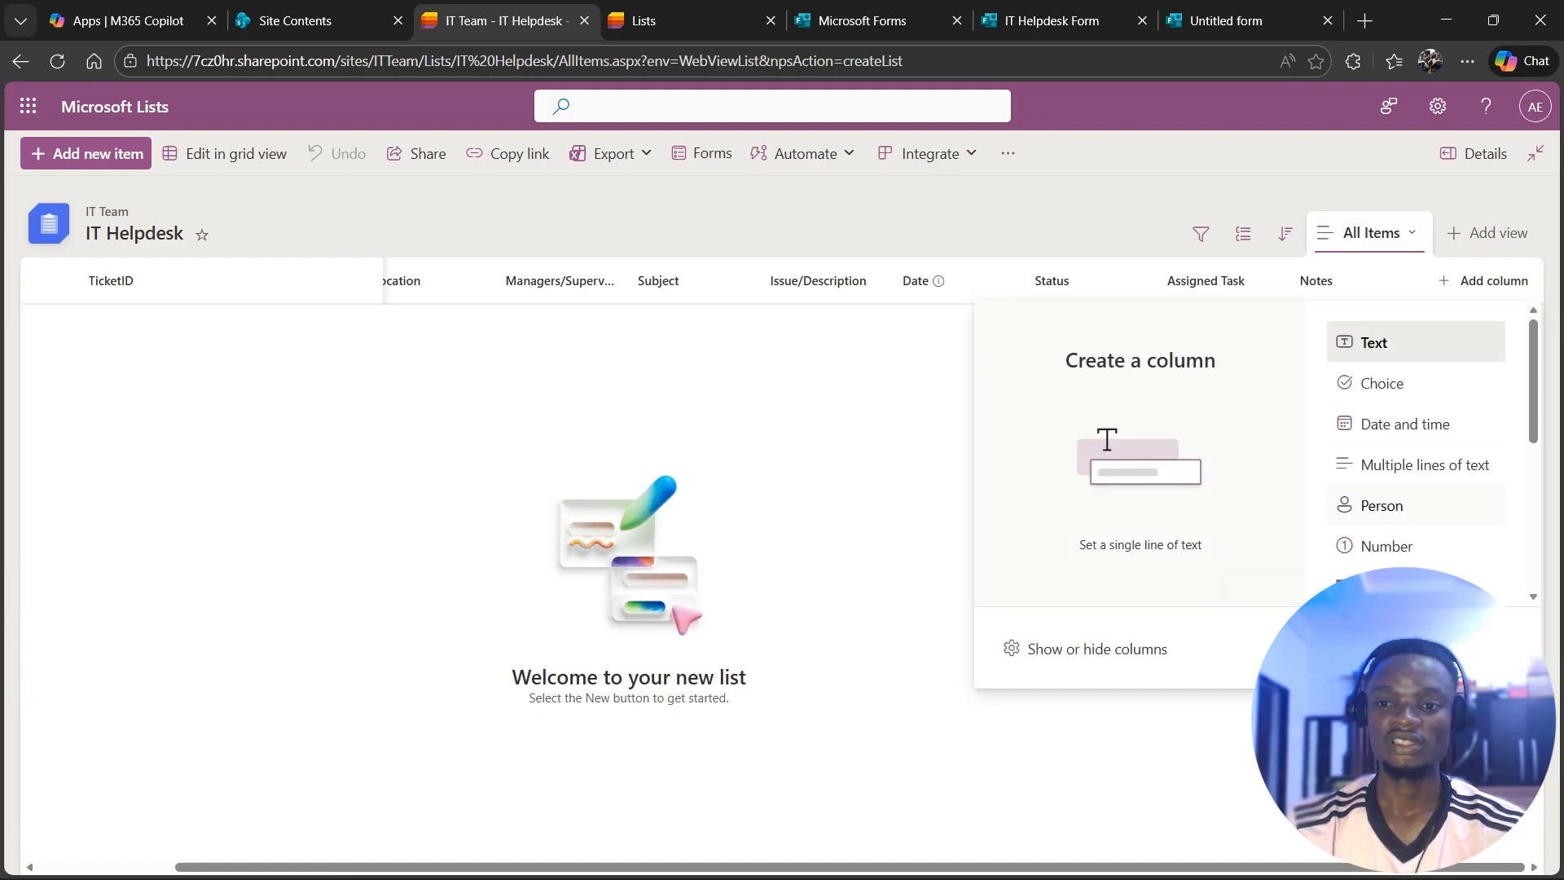
pyautogui.click(1382, 505)
pyautogui.click(1471, 650)
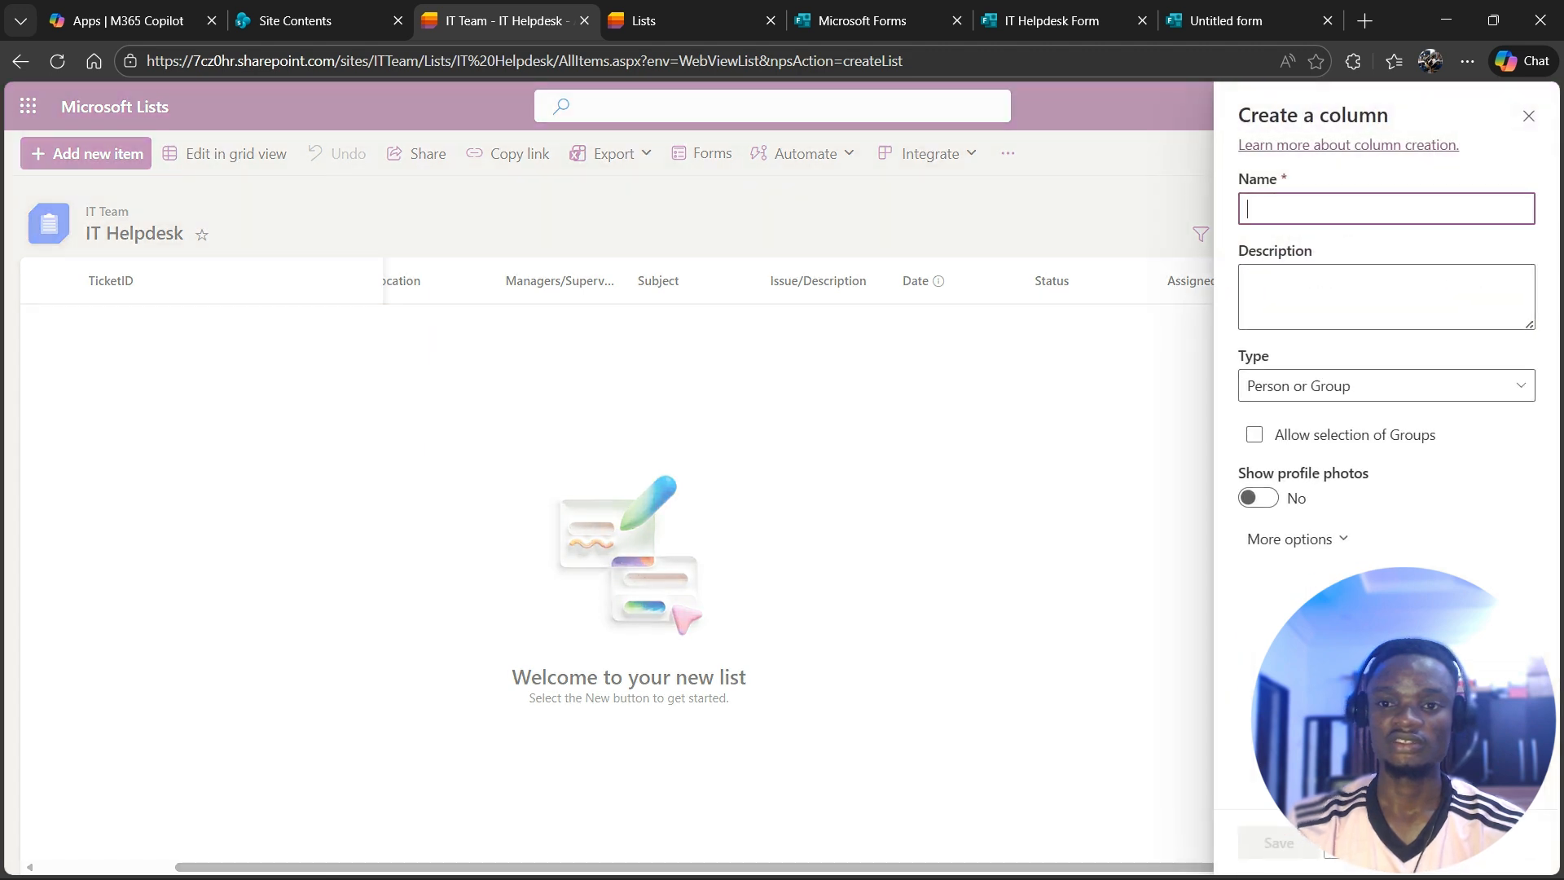
pyautogui.write('Email')
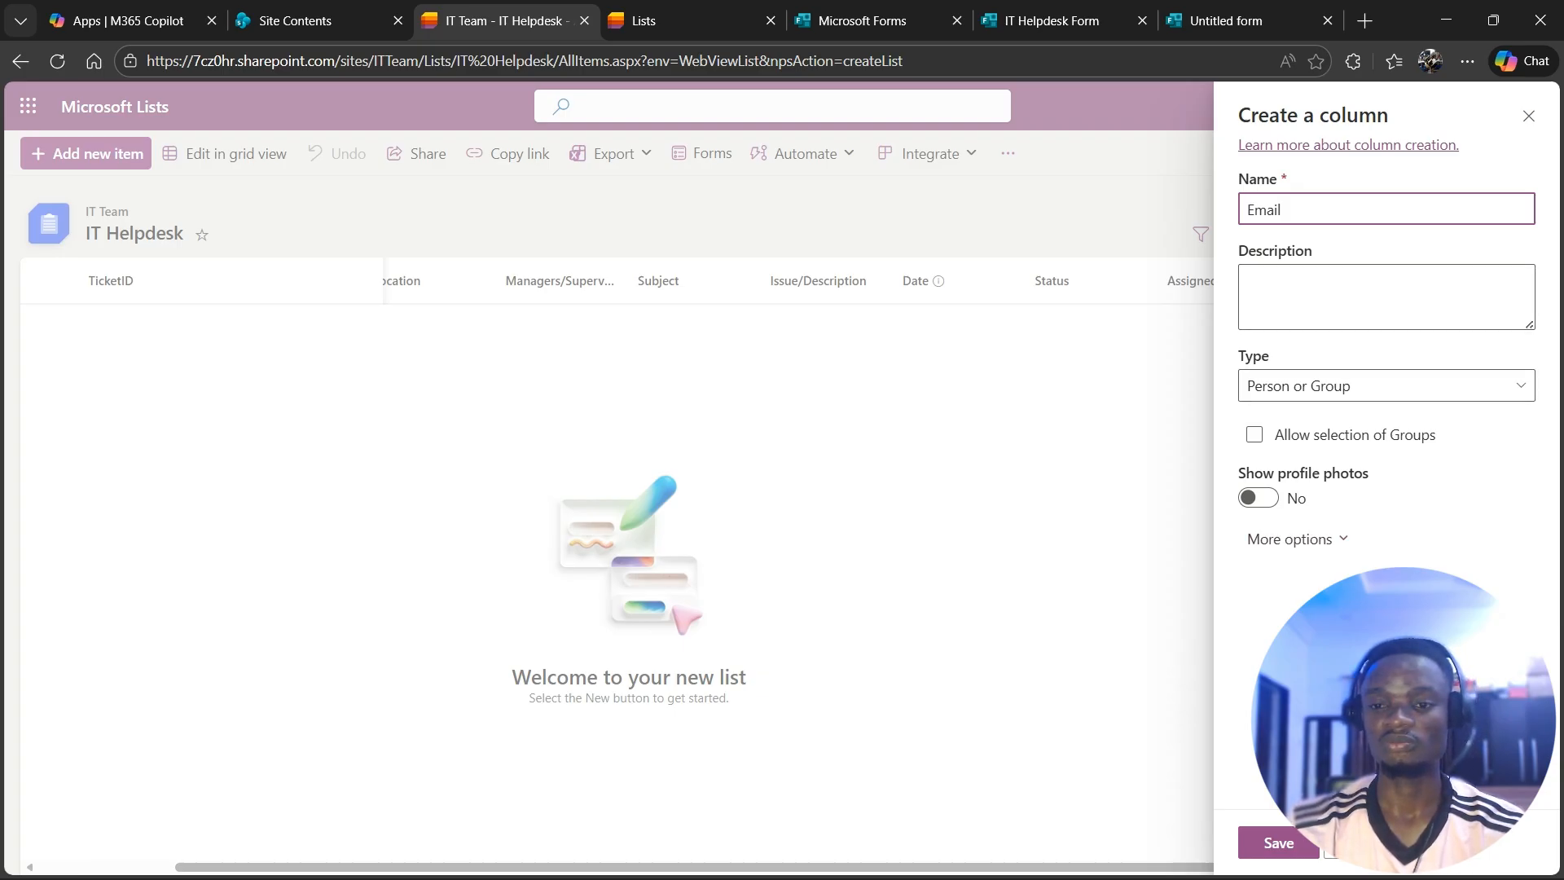
pyautogui.click(1275, 842)
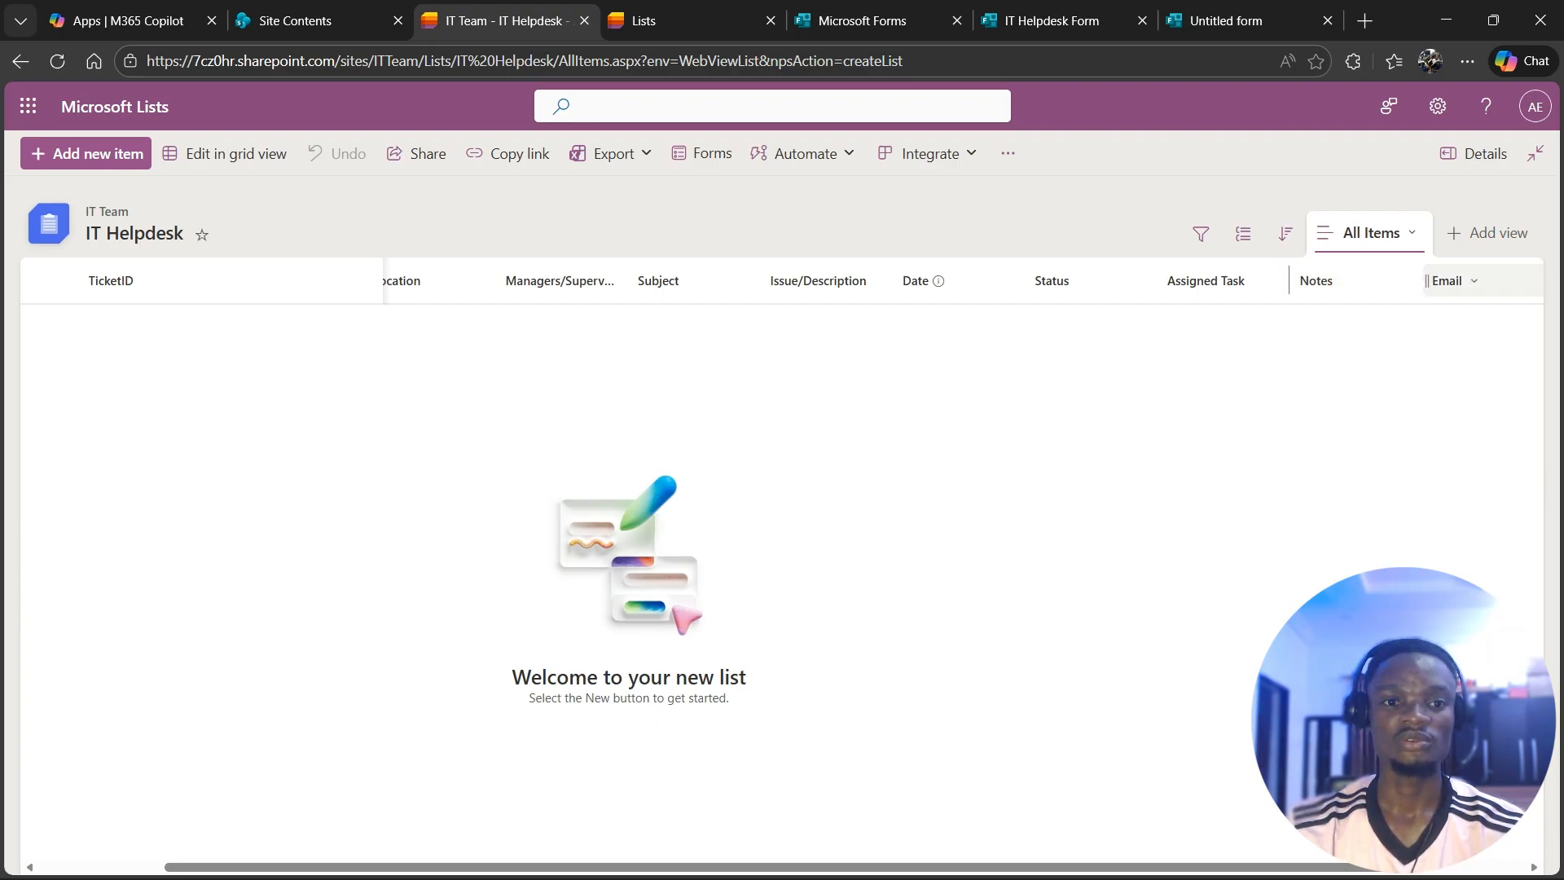
# Move the Email column so it sits right after Name
pyautogui.moveTo(1450, 280); pyautogui.dragTo(513, 280)
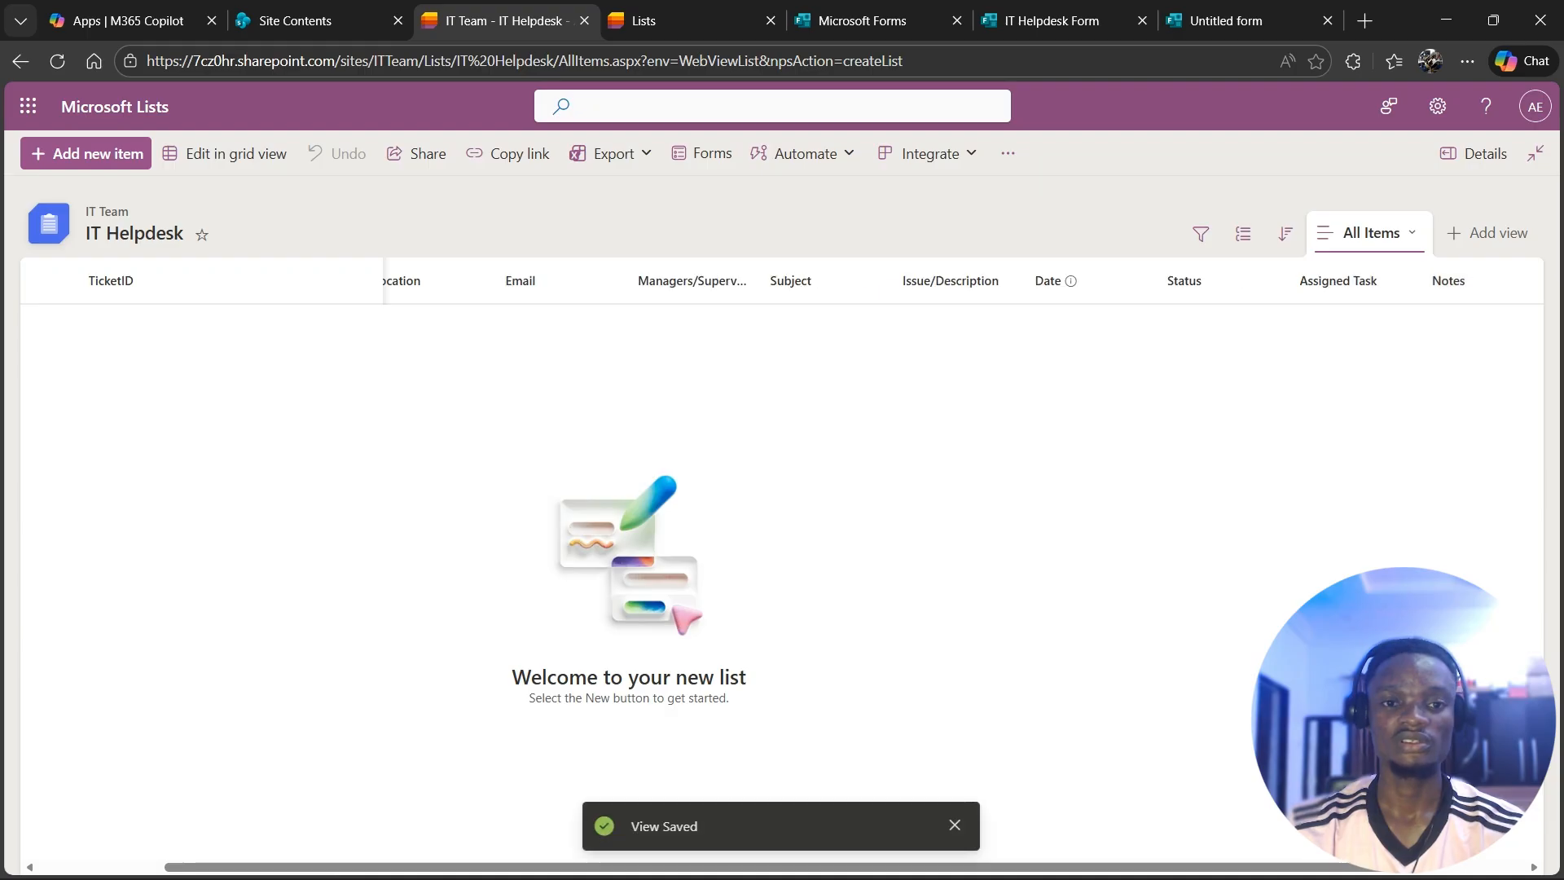
pyautogui.moveTo(685, 866); pyautogui.dragTo(559, 867)
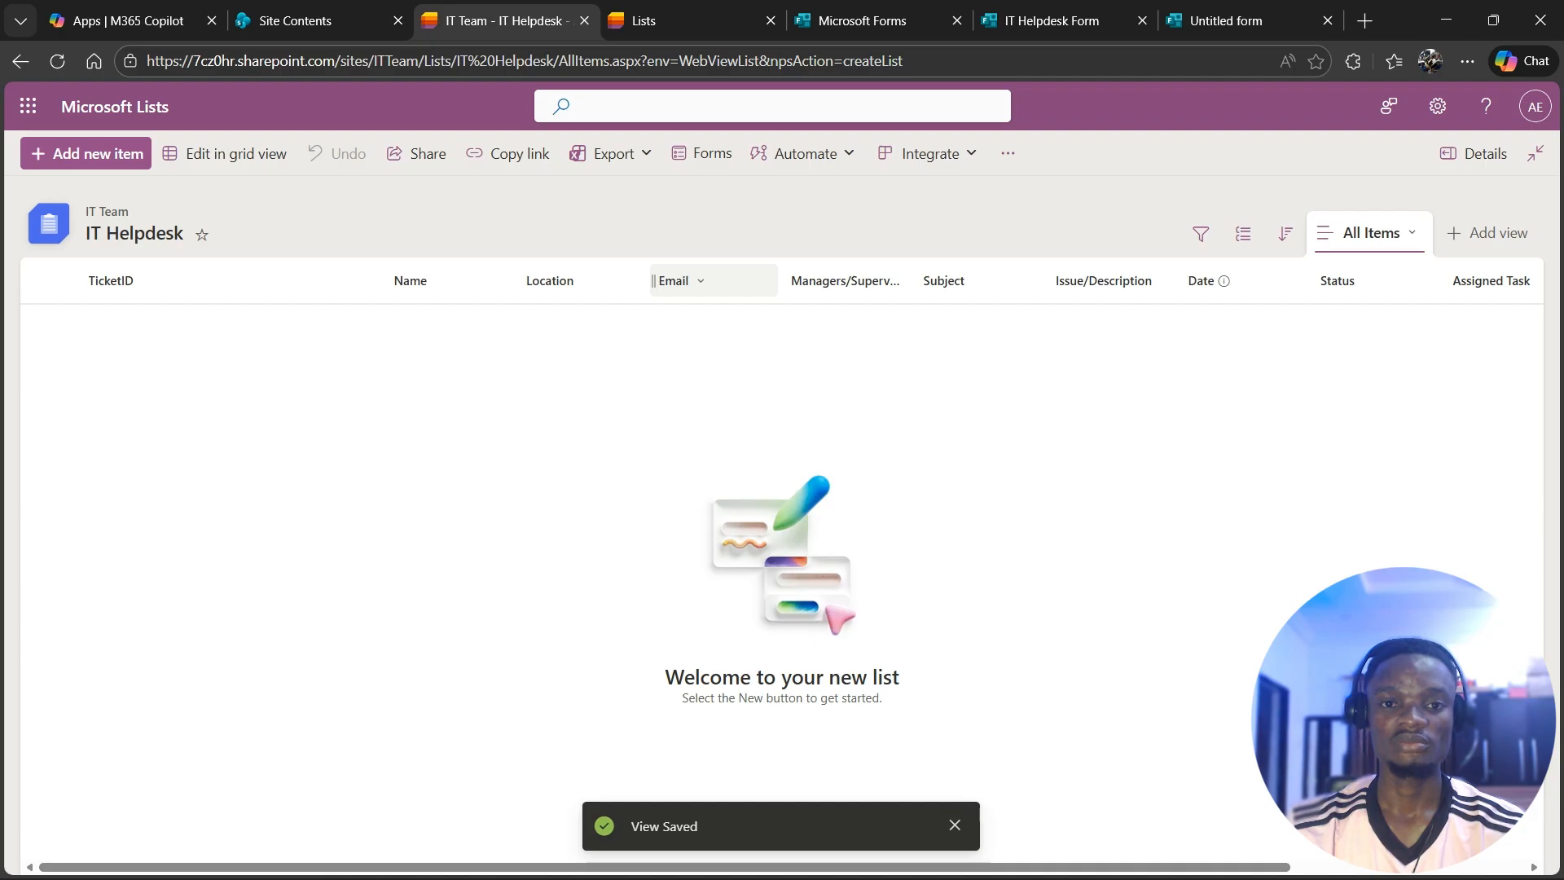
pyautogui.moveTo(655, 280); pyautogui.dragTo(515, 293)
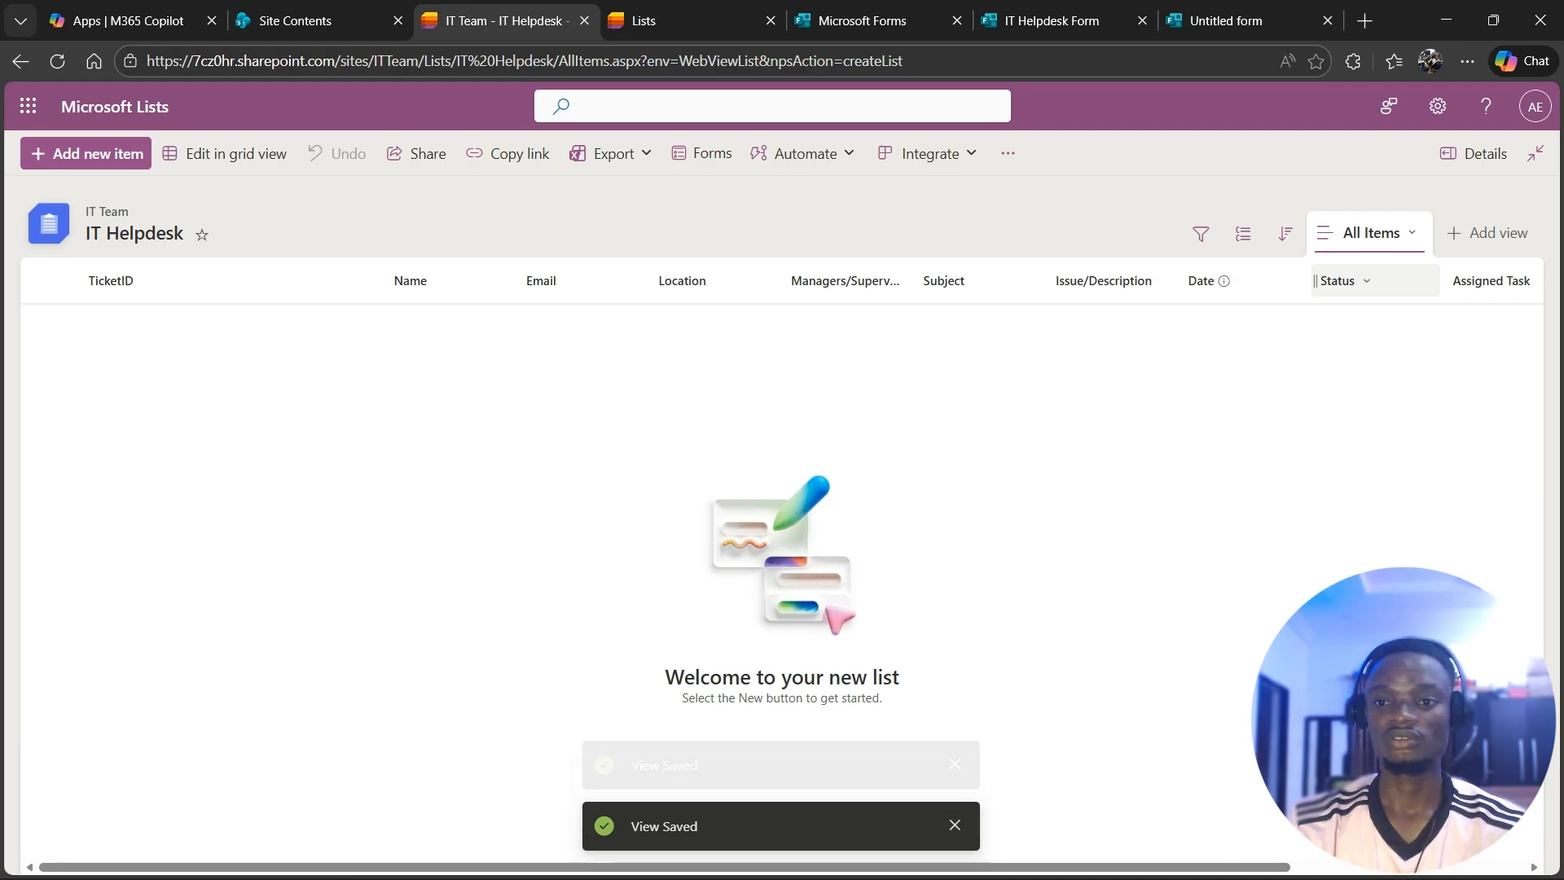
# Move the Status column so it follows Assigned Task
pyautogui.hscroll(1, 1376, 282)
pyautogui.moveTo(1303, 281); pyautogui.dragTo(1523, 281)
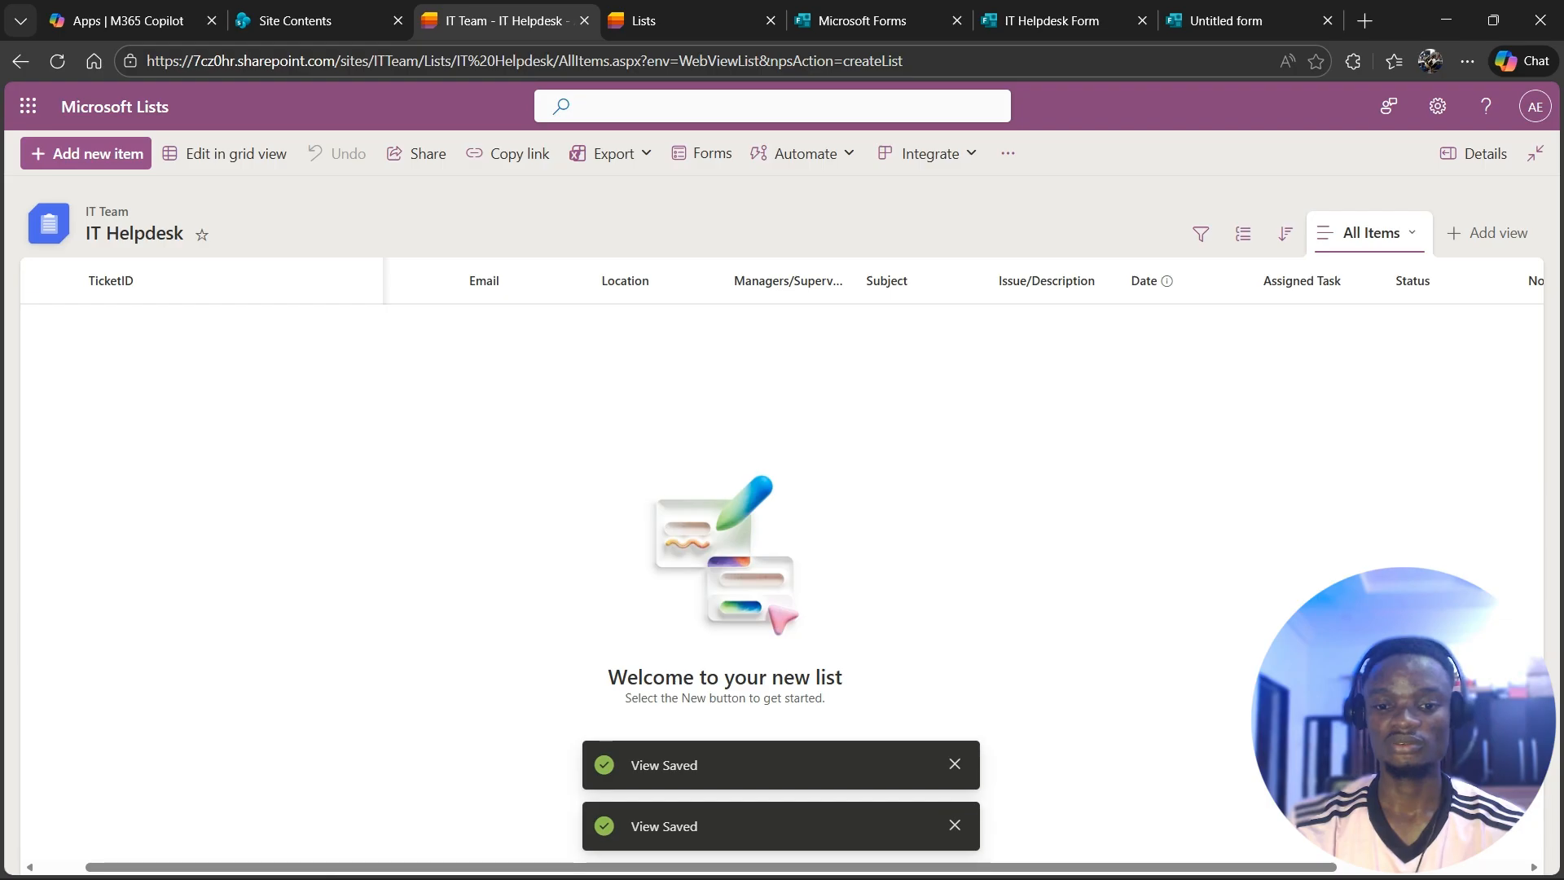
pyautogui.moveTo(529, 855); pyautogui.dragTo(712, 867)
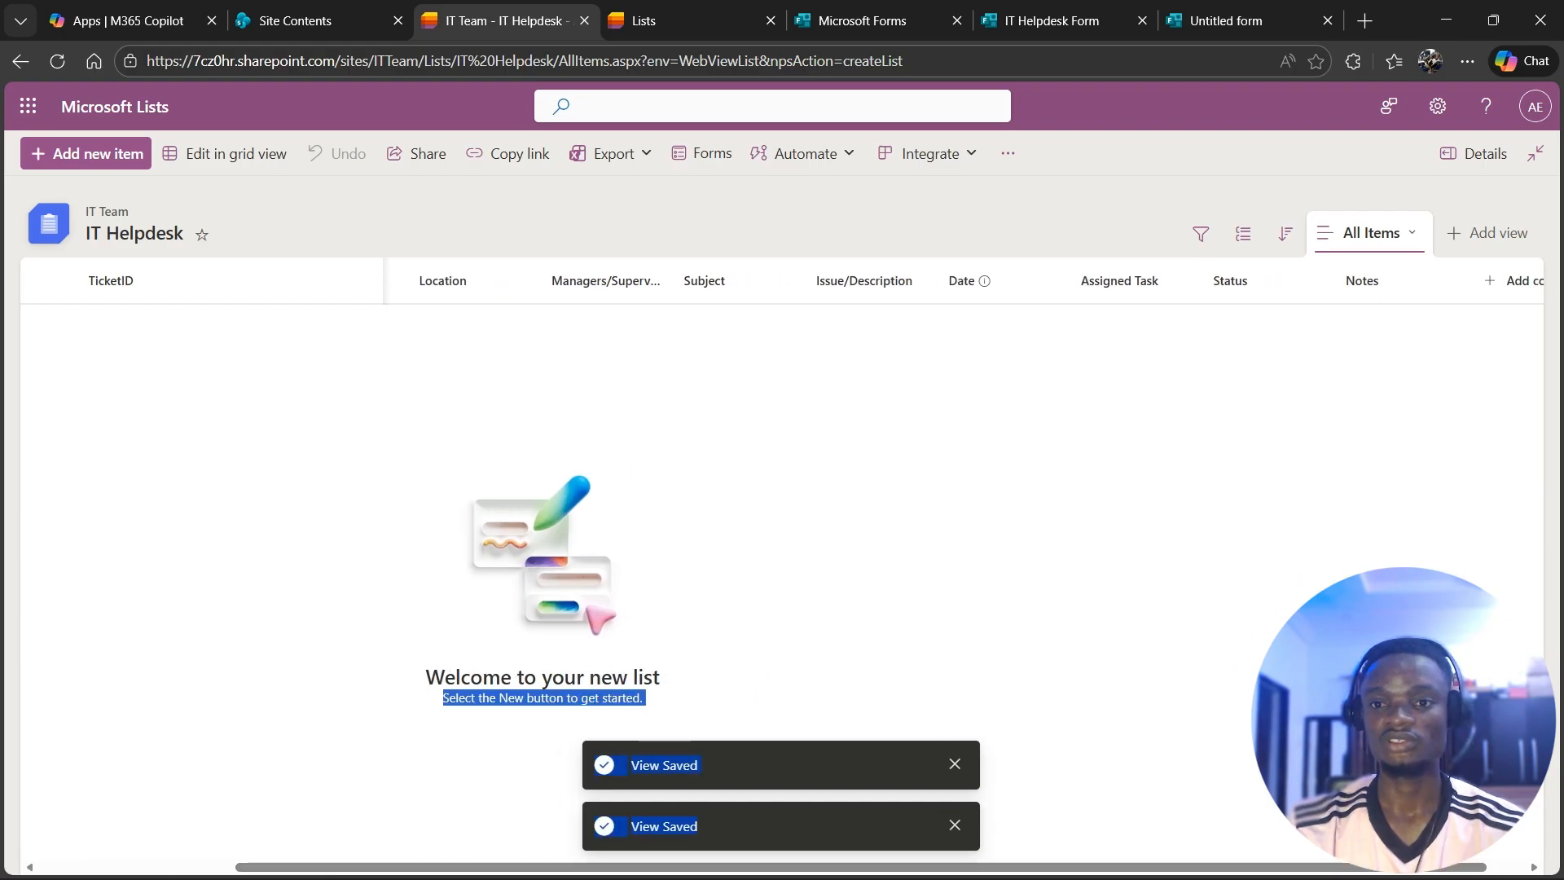
pyautogui.hscroll(-3, 783, 280)
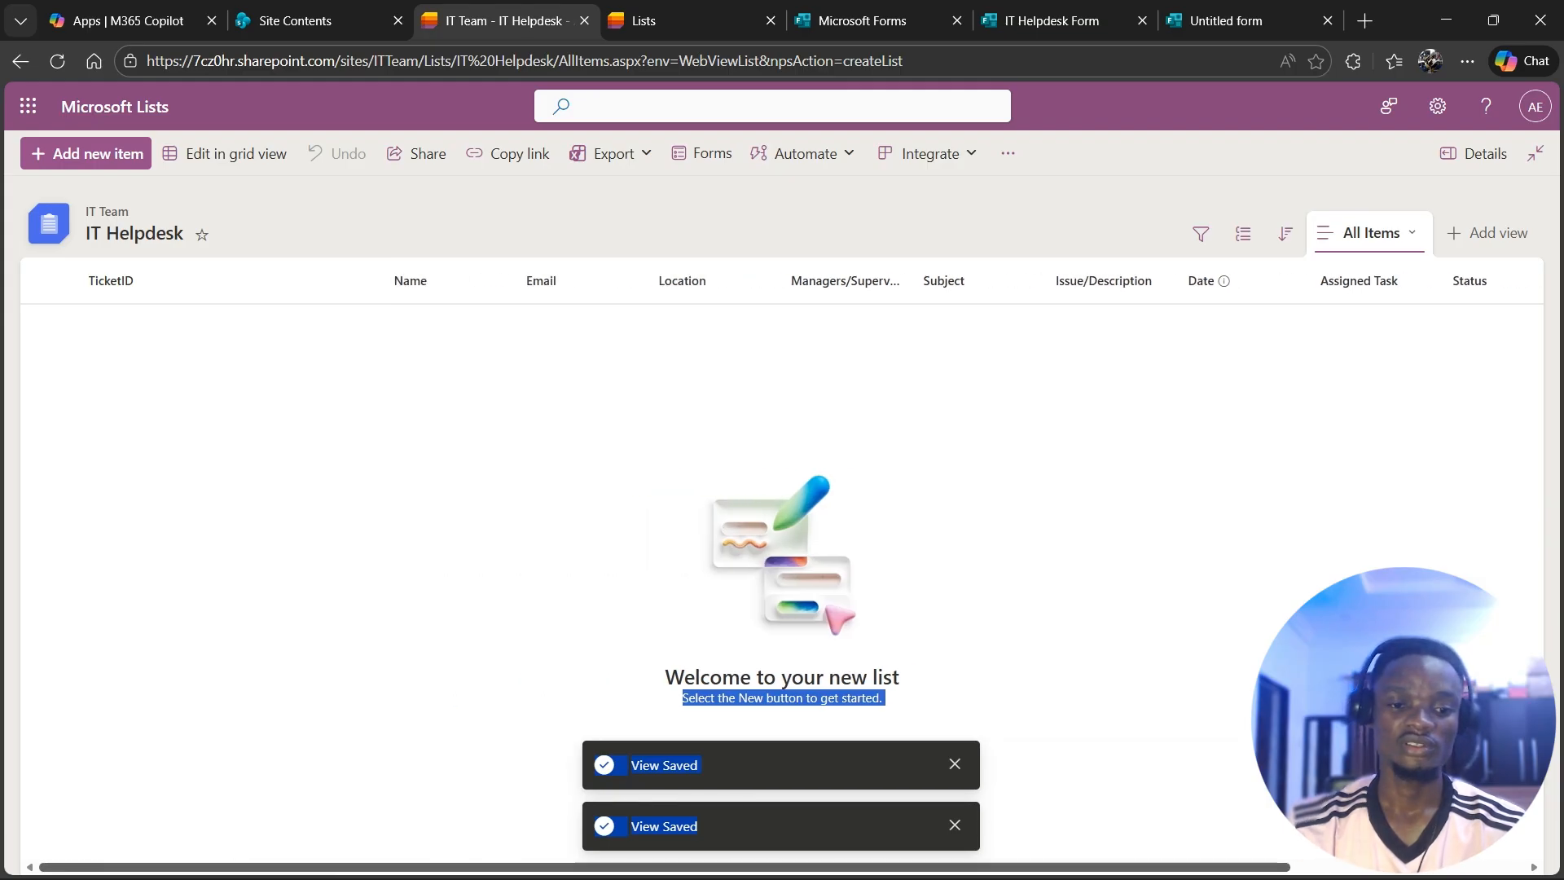
# Return to the Microsoft 365 Apps page and scroll down to Explore by category
pyautogui.click(130, 21)
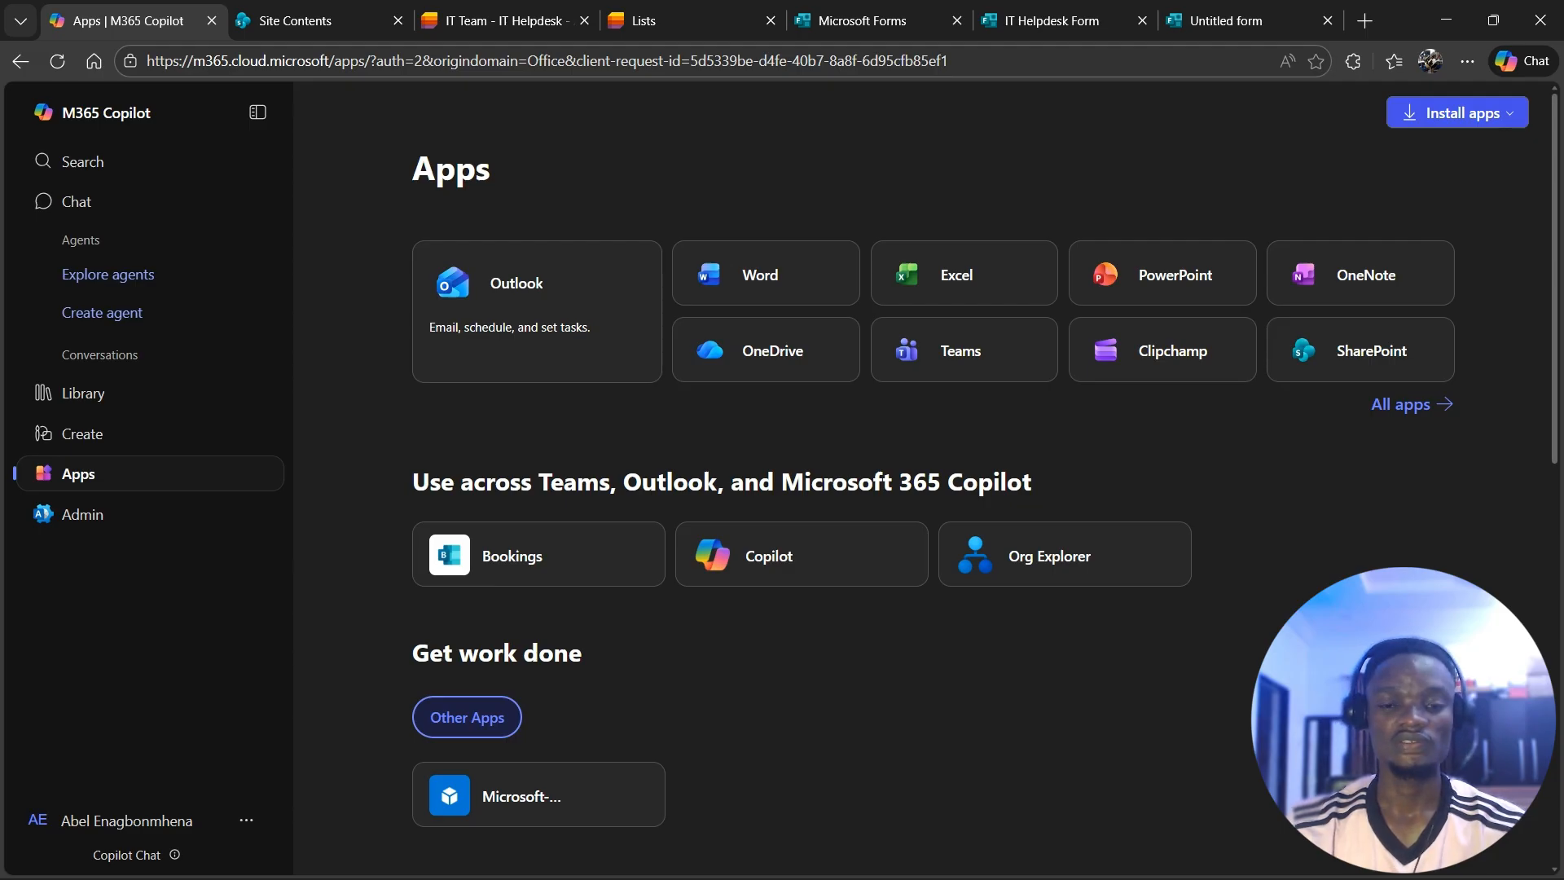
pyautogui.scroll(-3, 896, 489)
pyautogui.scroll(-3, 895, 488)
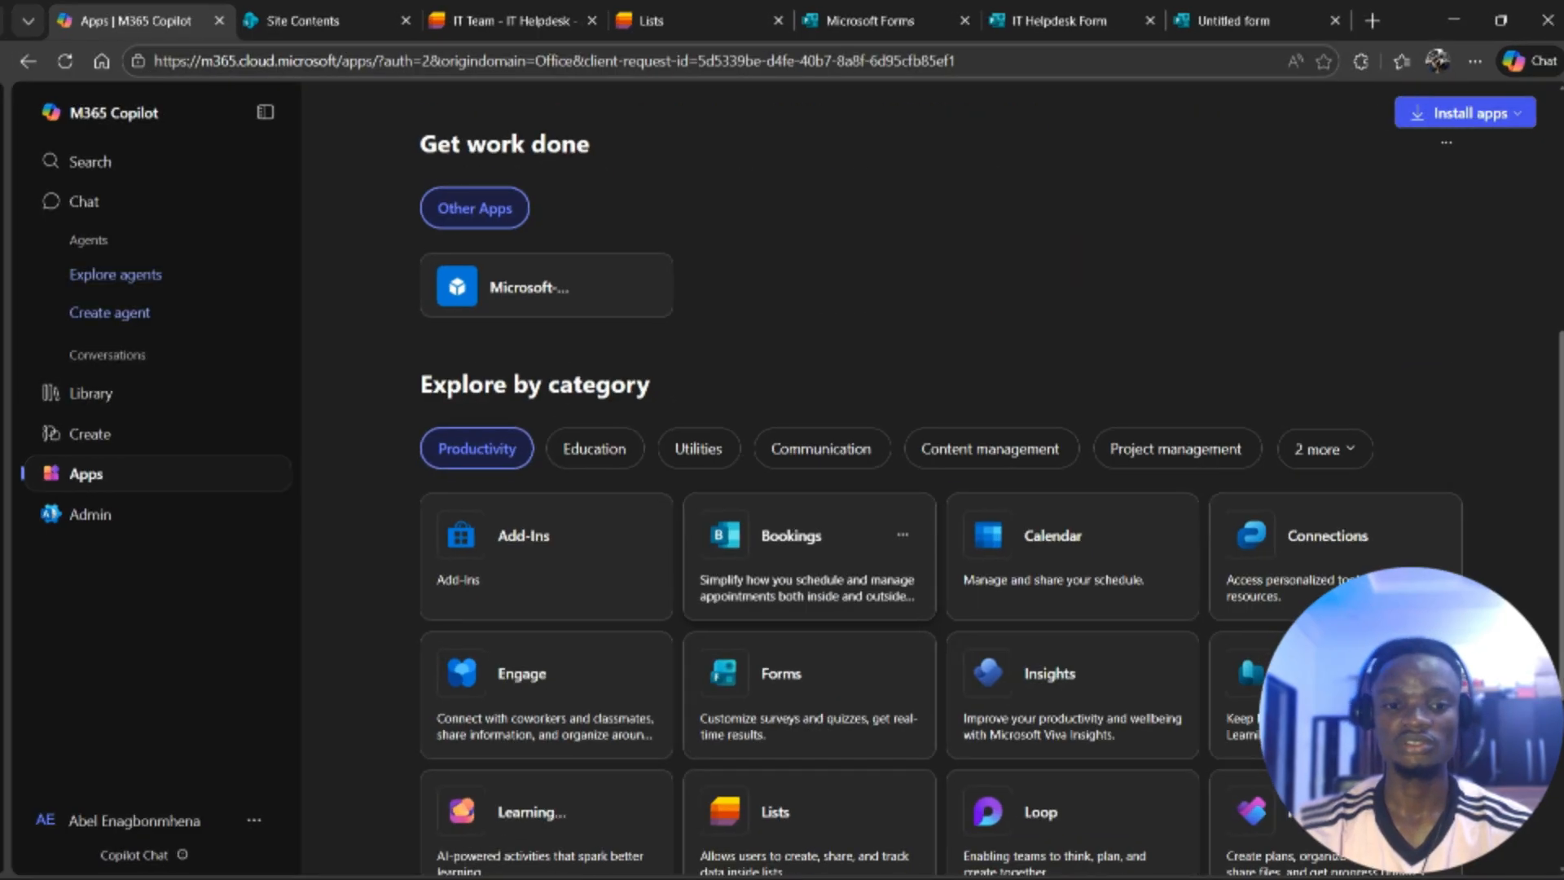
pyautogui.scroll(-2, 896, 489)
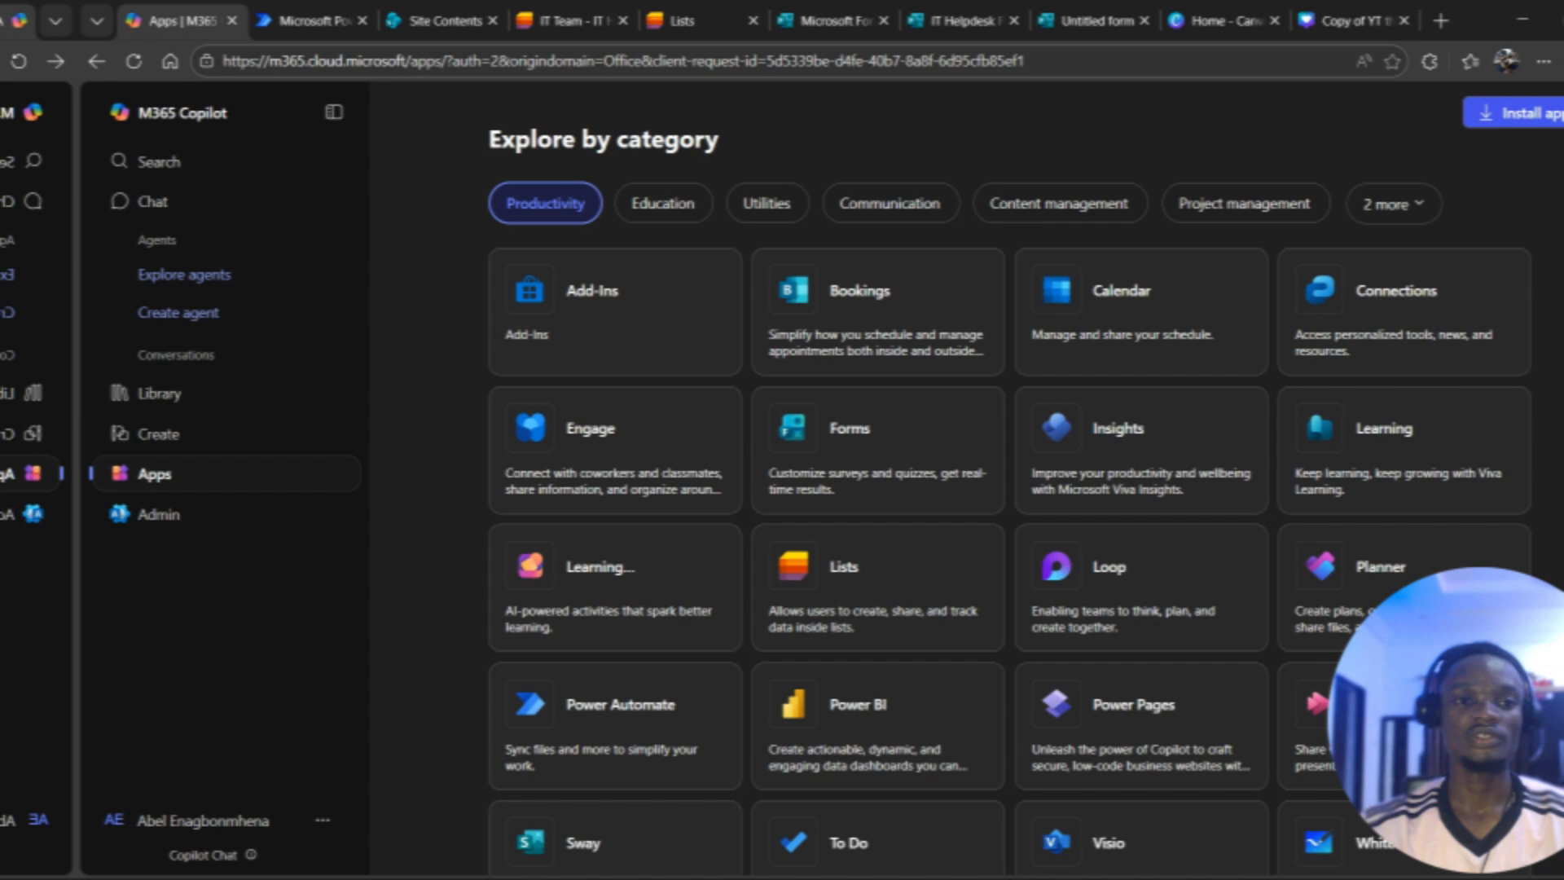
# Find the Power Automate card on the Apps page and switch to the opened Power Automate tab
pyautogui.click(705, 61)
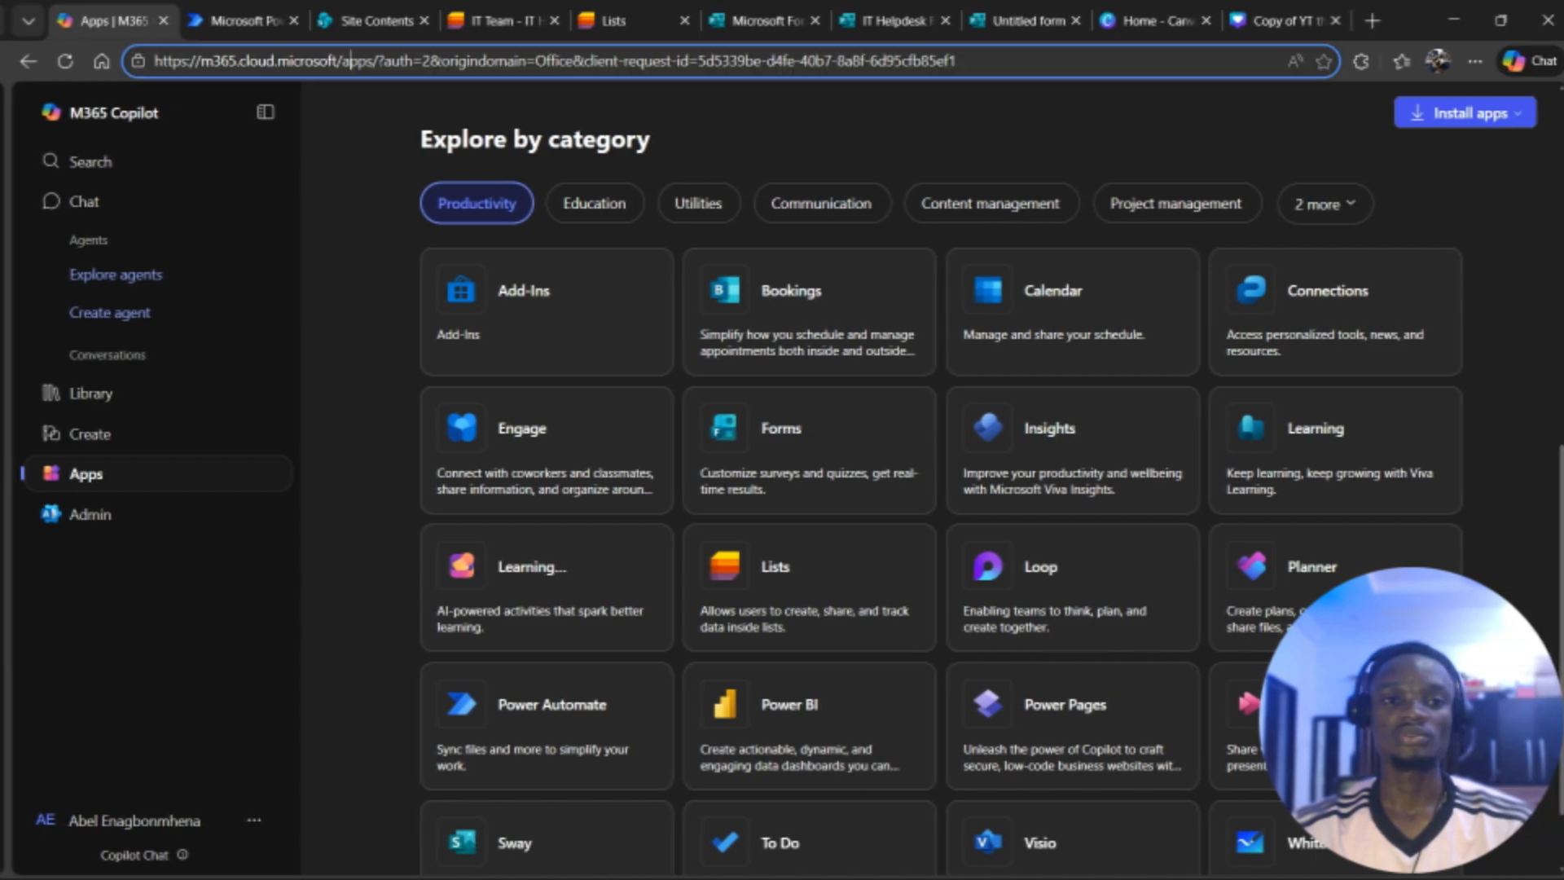
pyautogui.click(1450, 188)
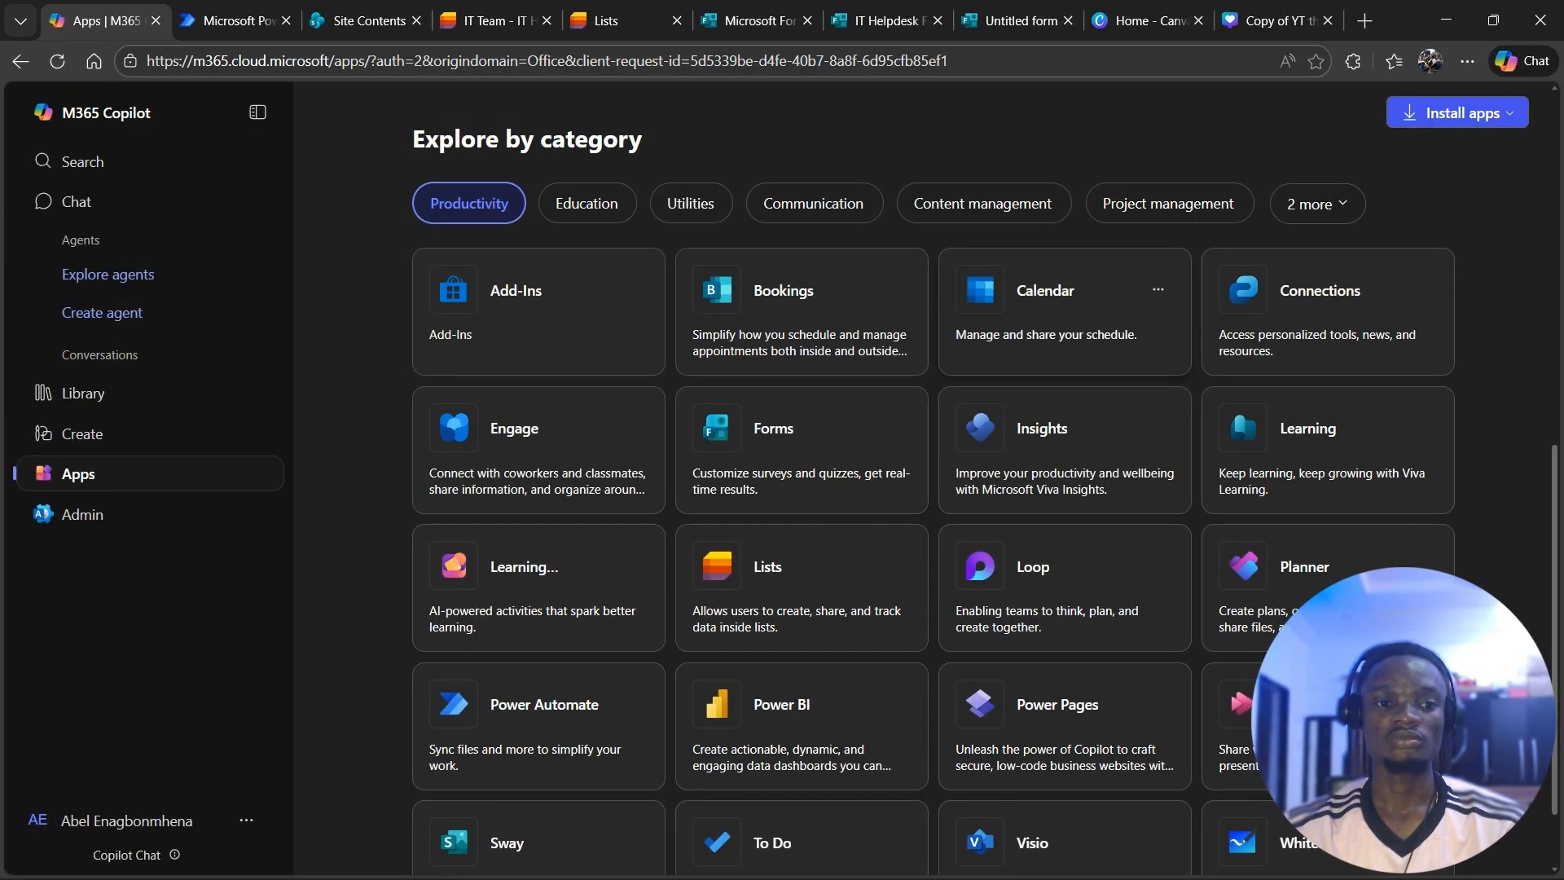
pyautogui.scroll(-1, 806, 383)
pyautogui.scroll(-1, 807, 374)
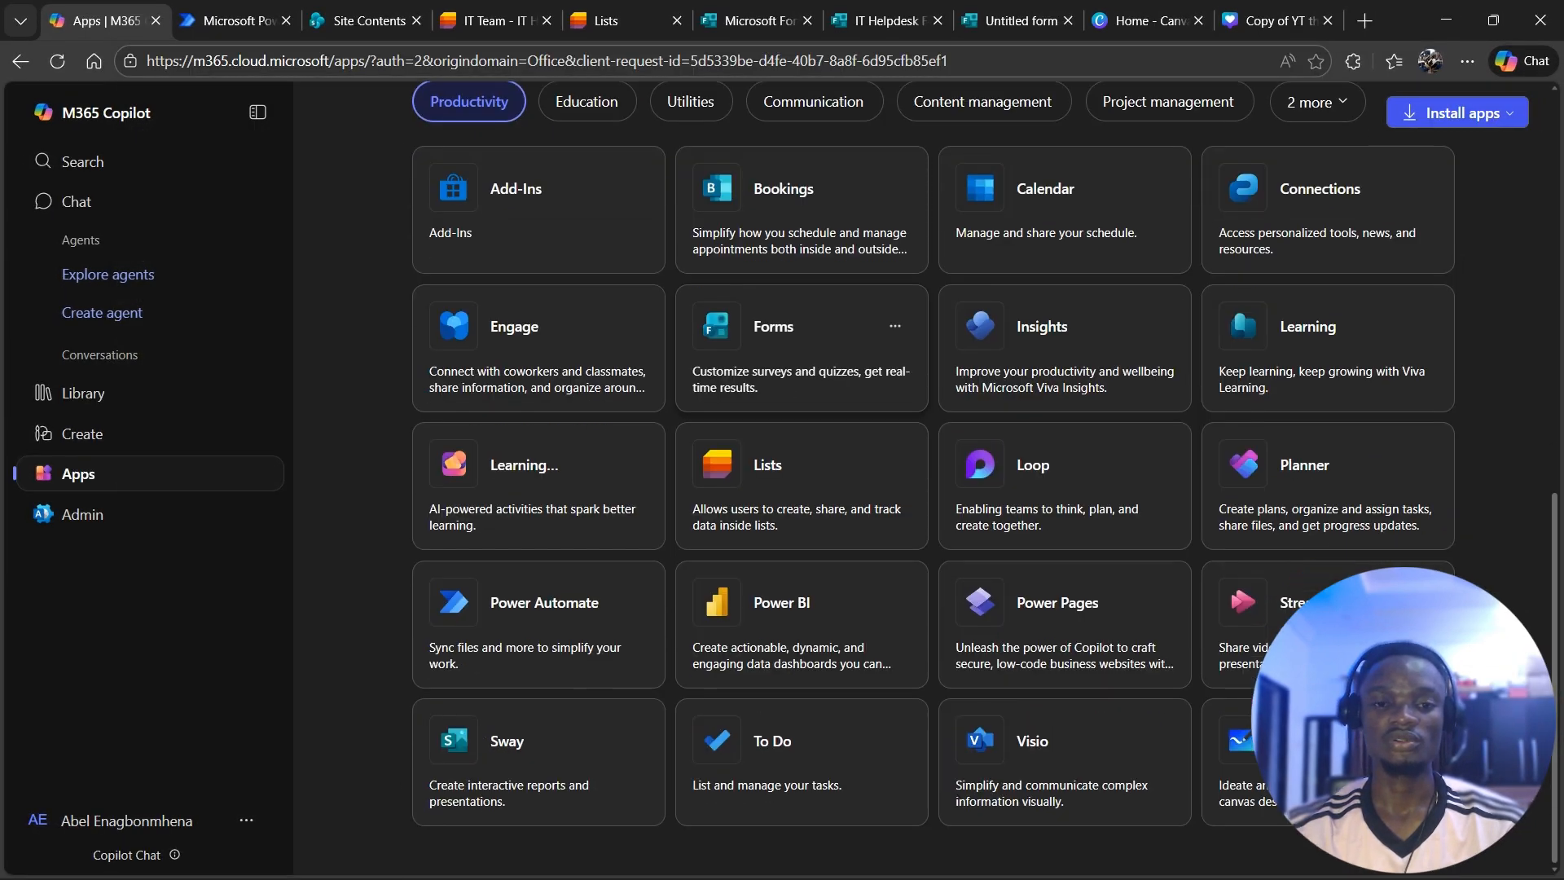
pyautogui.scroll(1, 806, 407)
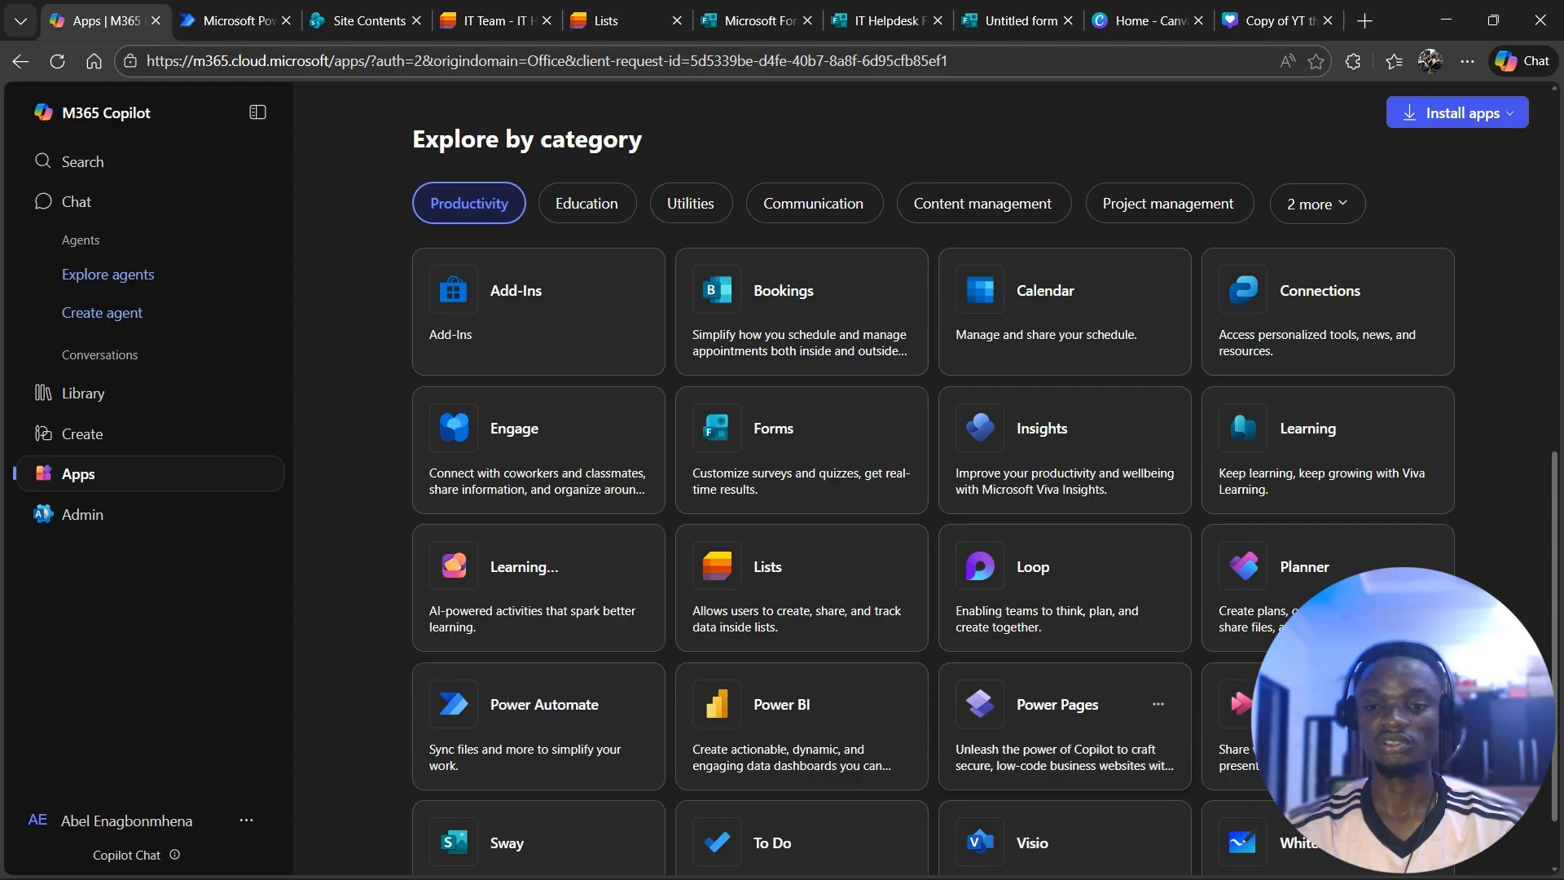
pyautogui.scroll(-1, 1059, 717)
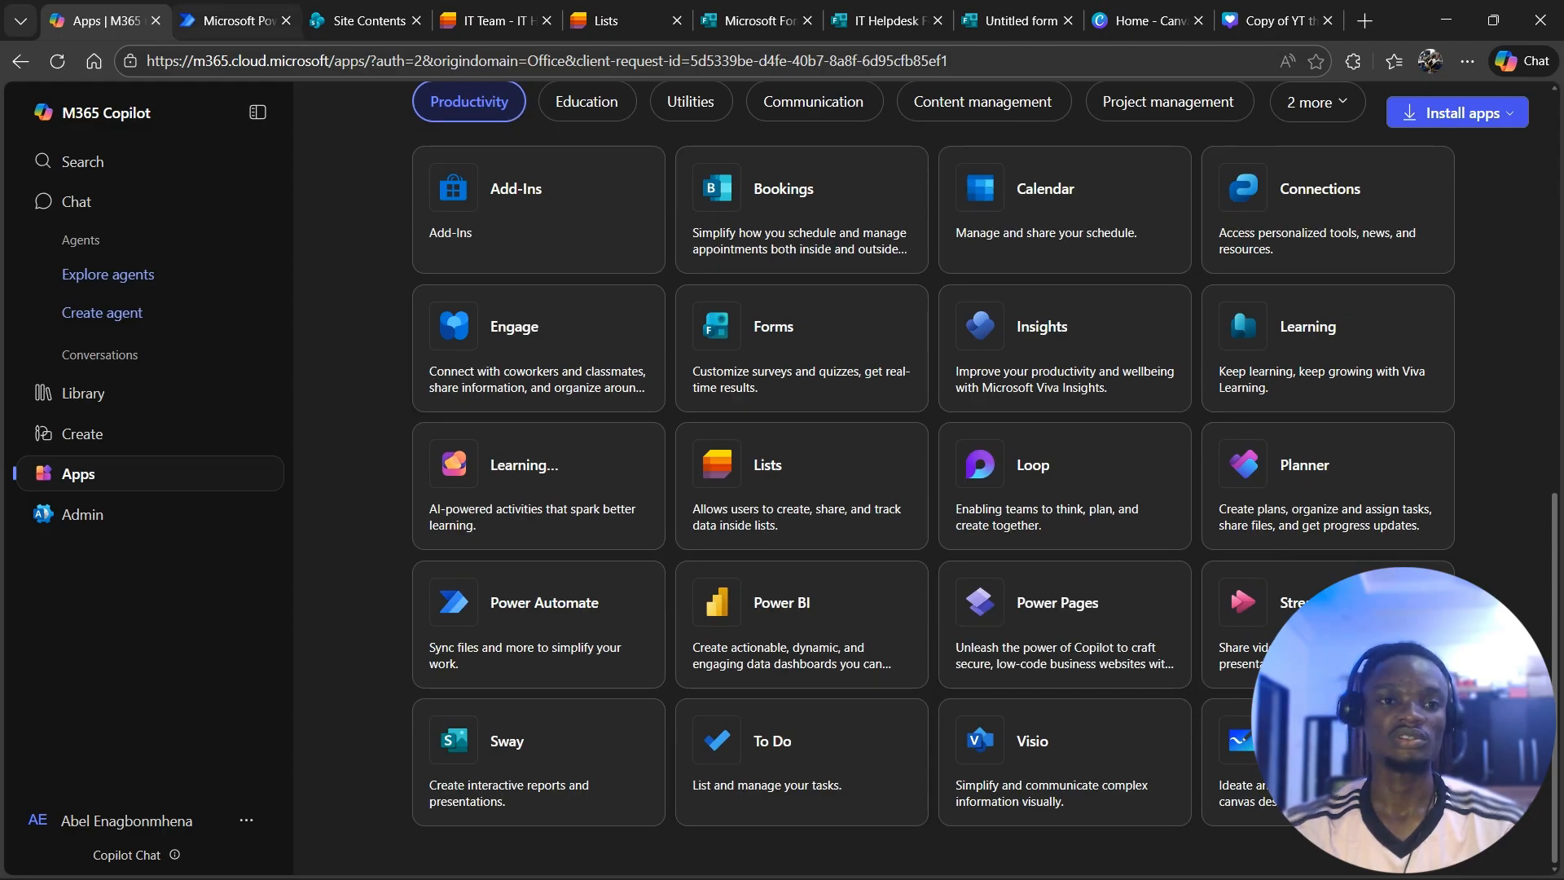
pyautogui.click(236, 20)
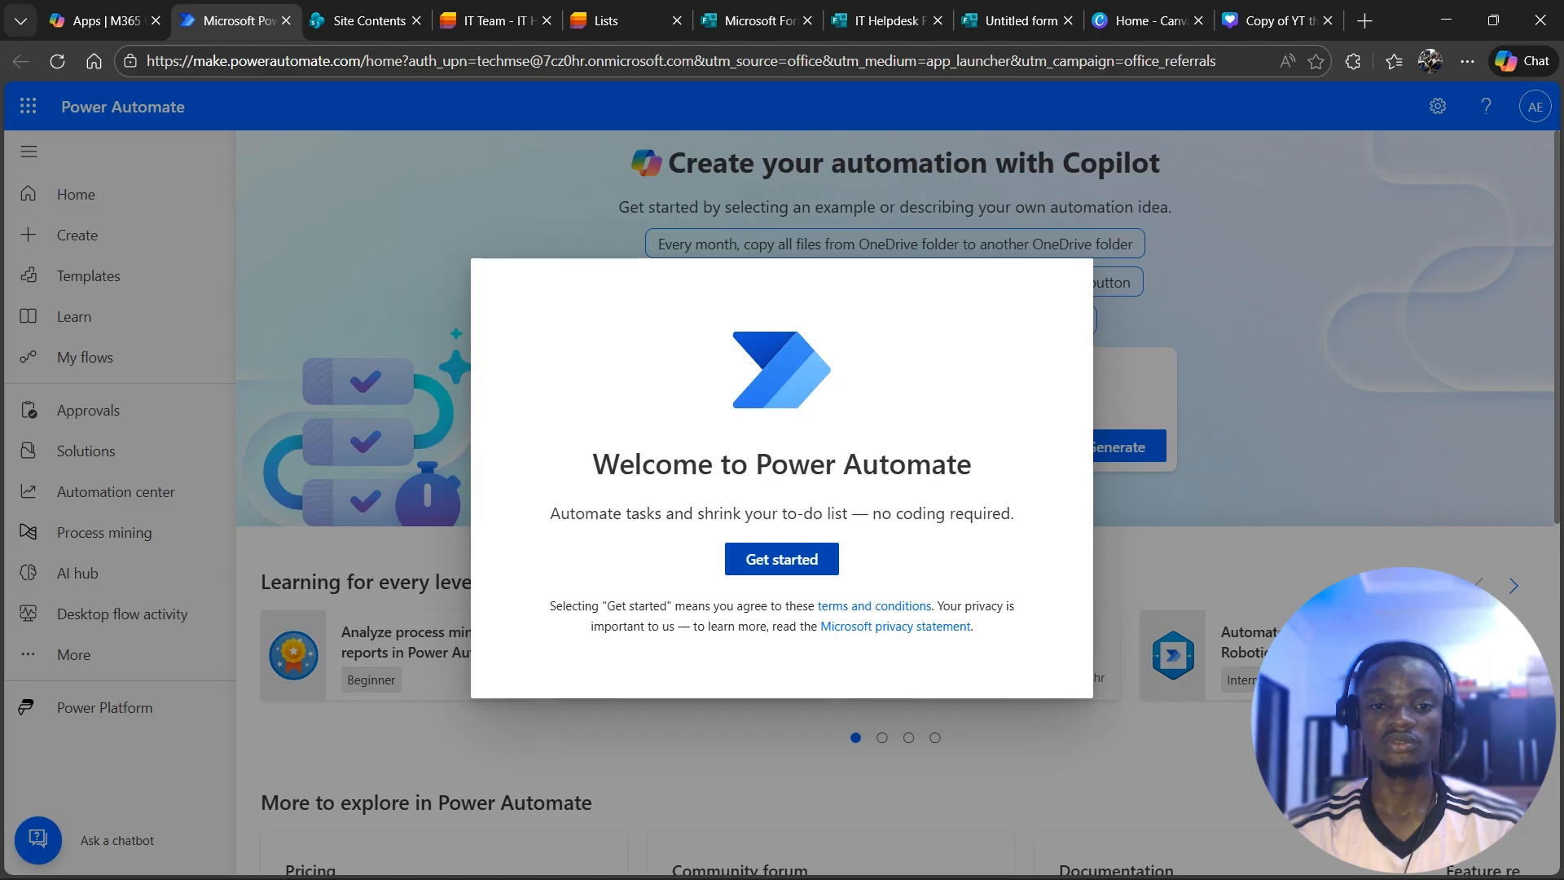
# Dismiss the Power Automate welcome screen and go to the Create page's flow types
pyautogui.click(781, 558)
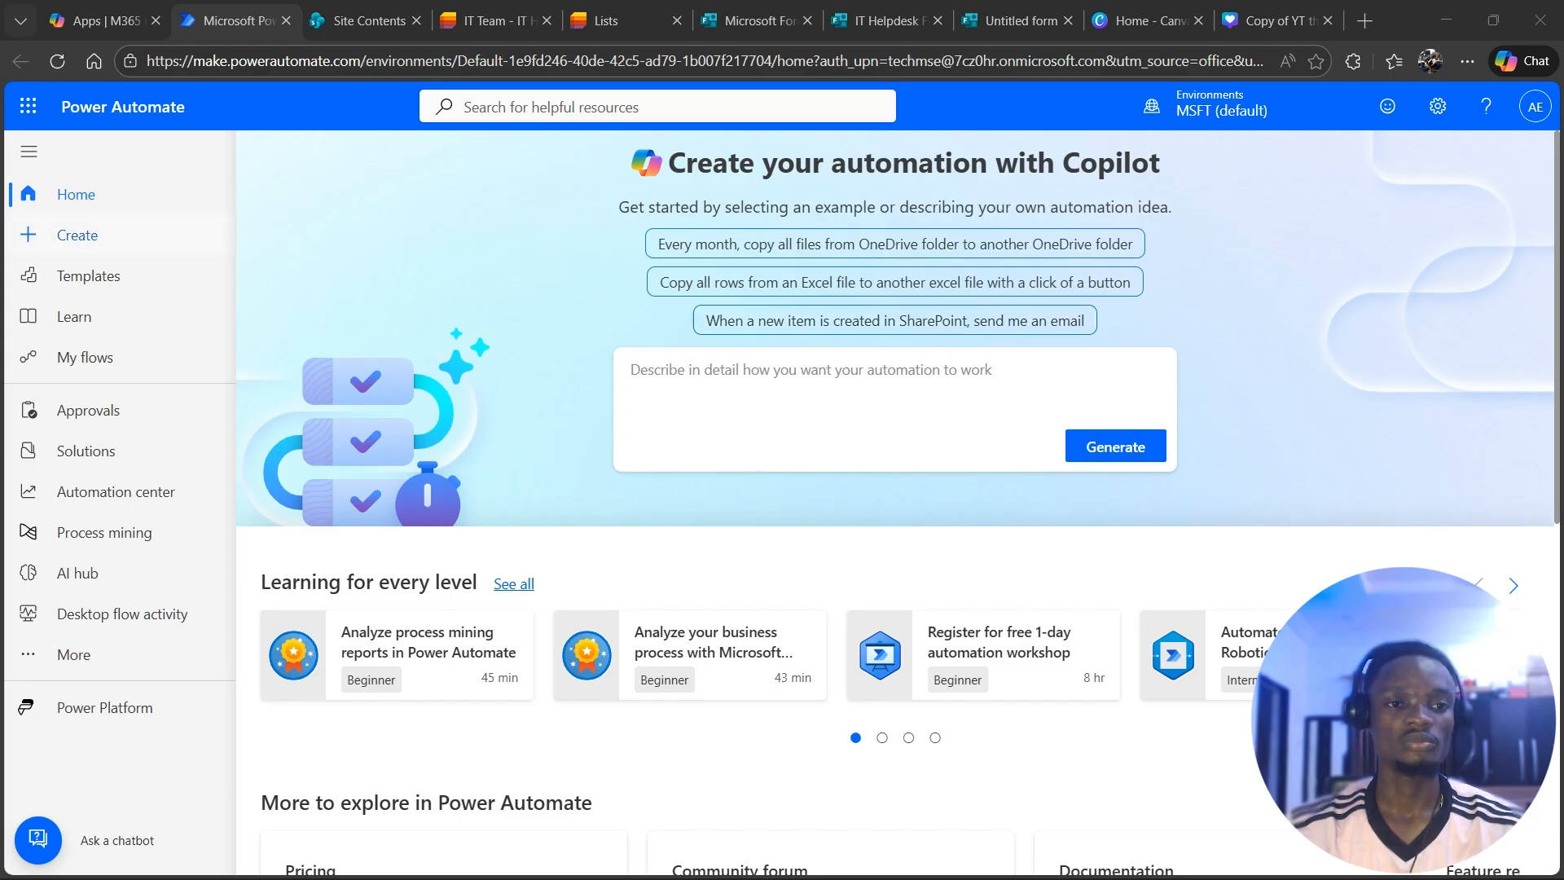
pyautogui.click(77, 234)
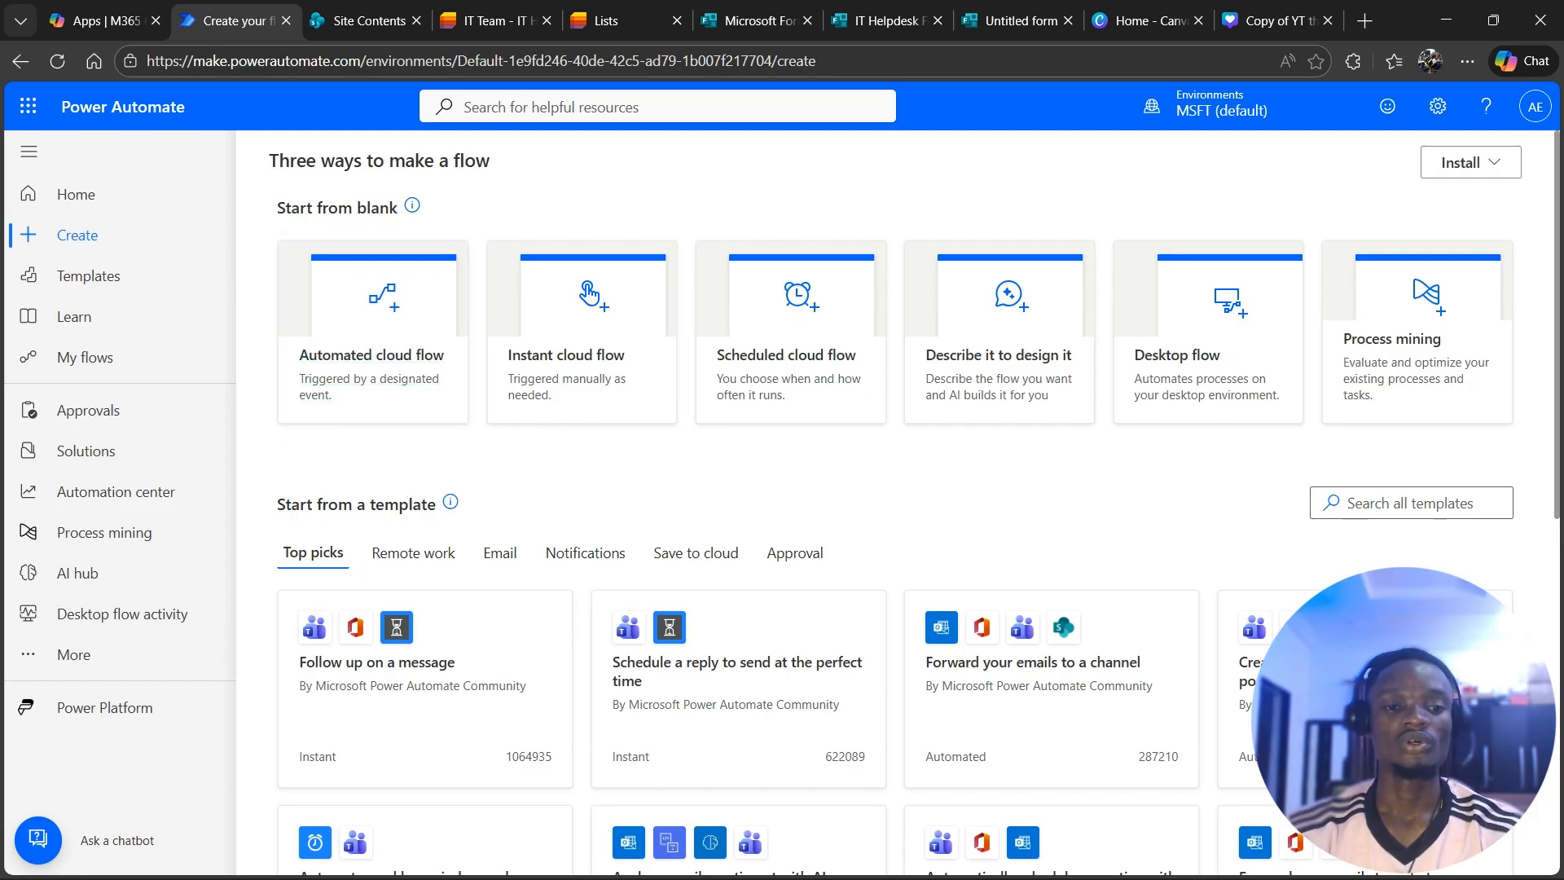
pyautogui.scroll(-3, 413, 561)
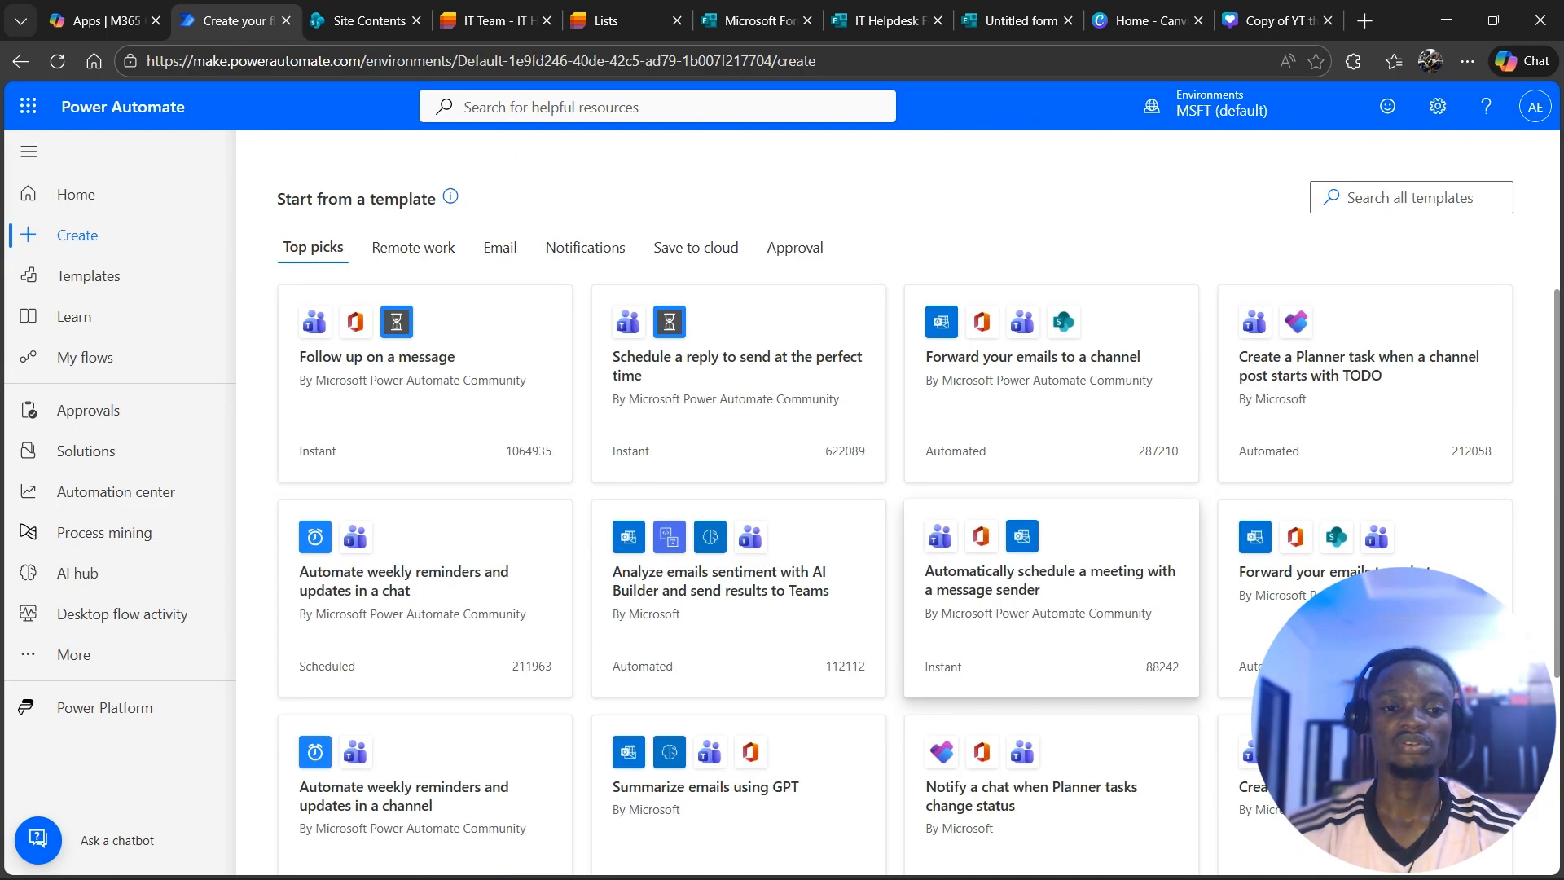
pyautogui.scroll(3, 423, 562)
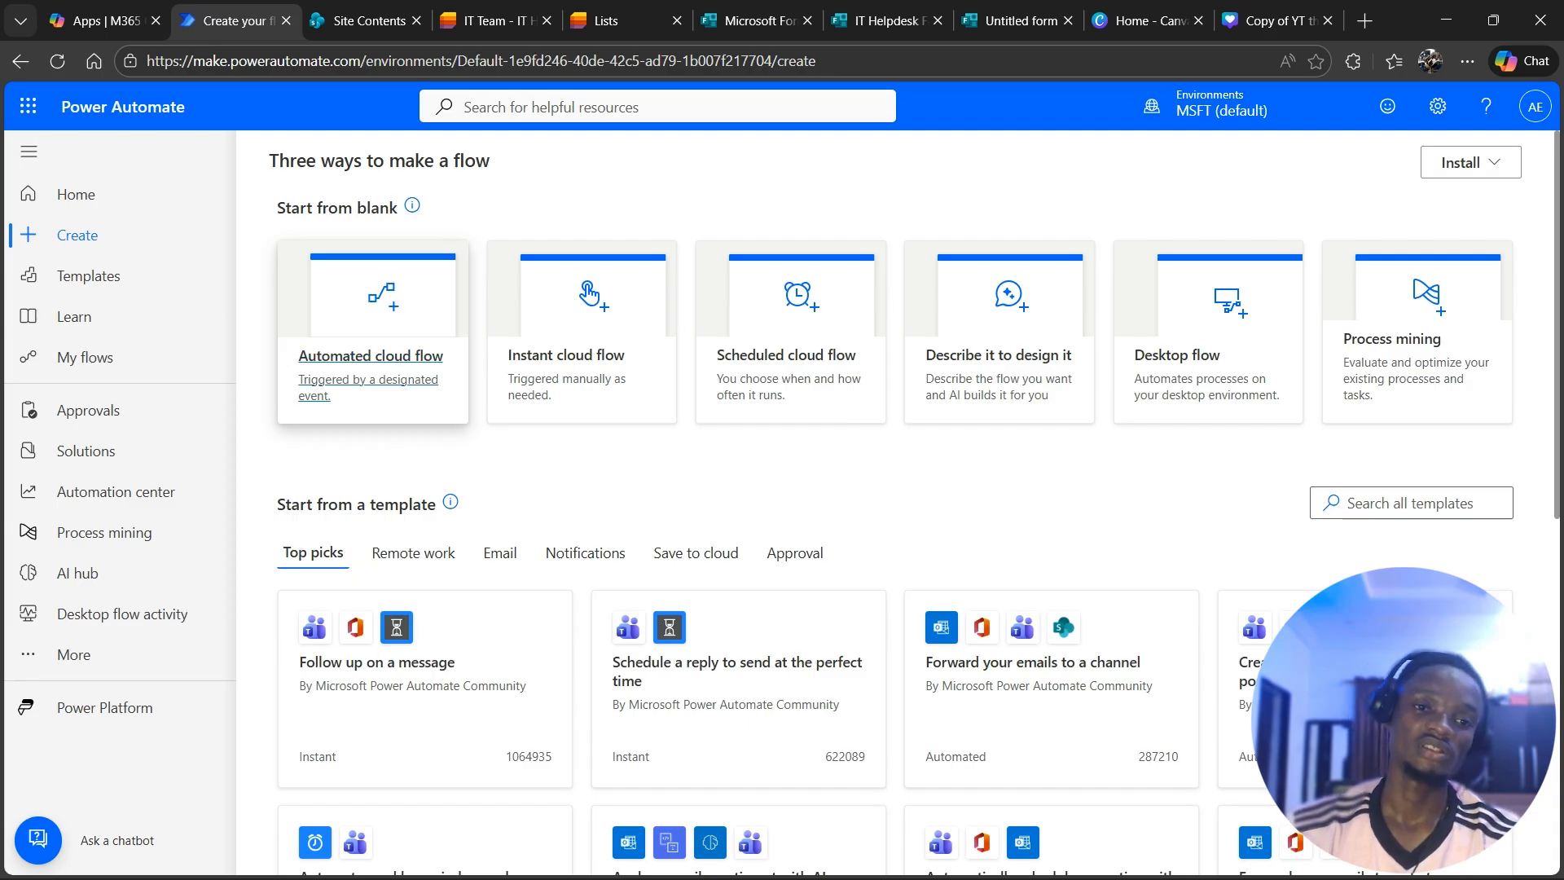
# Create the automated cloud flow 'Send an email once a Helpdesk ticket is received' with a Forms trigger
pyautogui.click(371, 356)
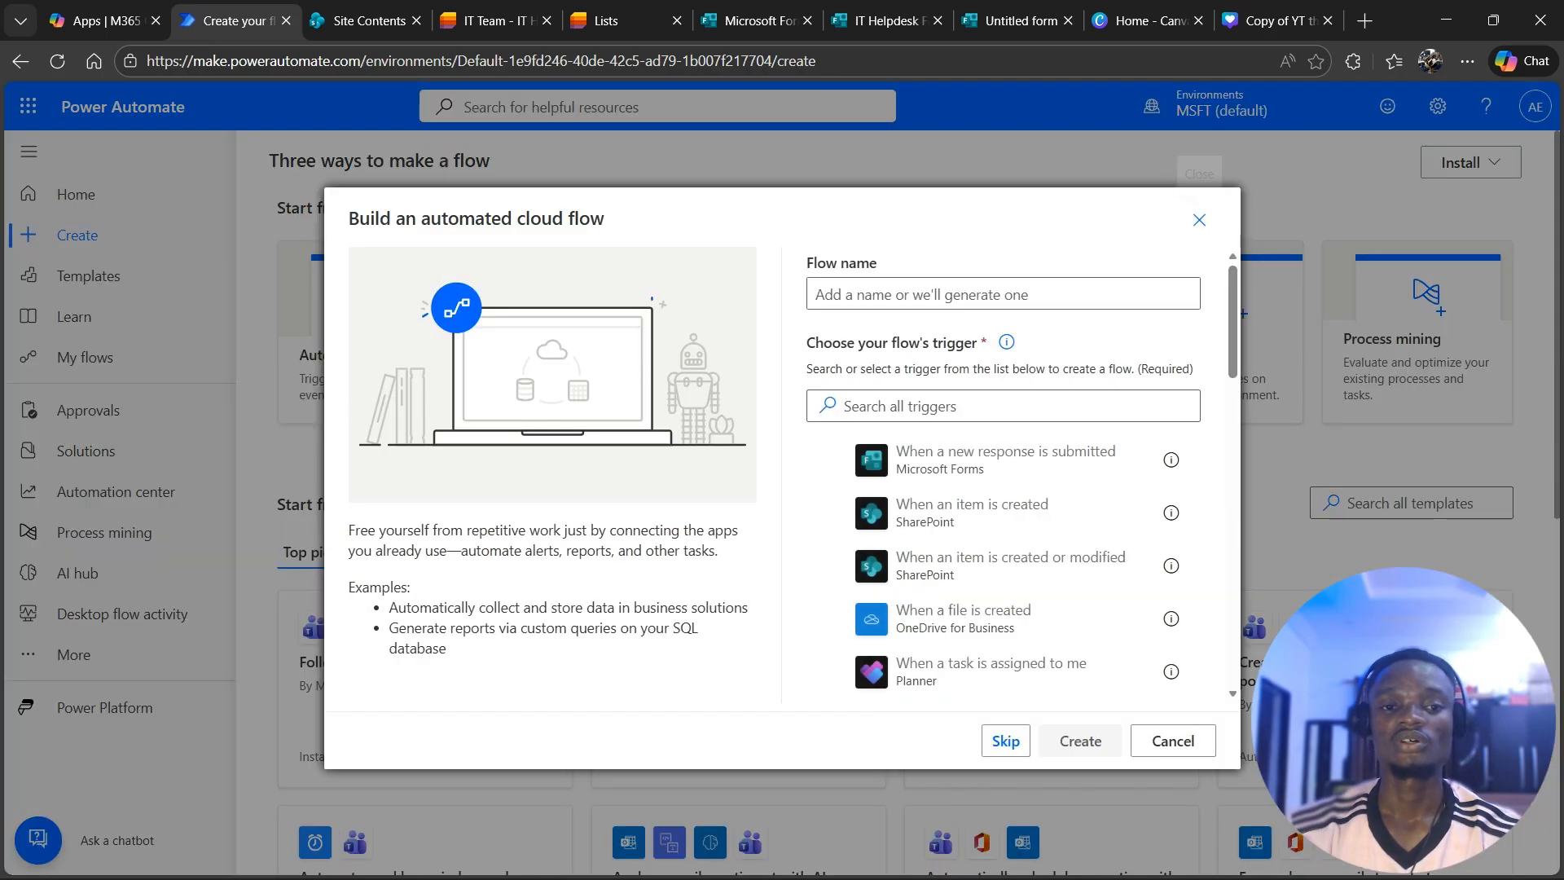
pyautogui.click(1002, 294)
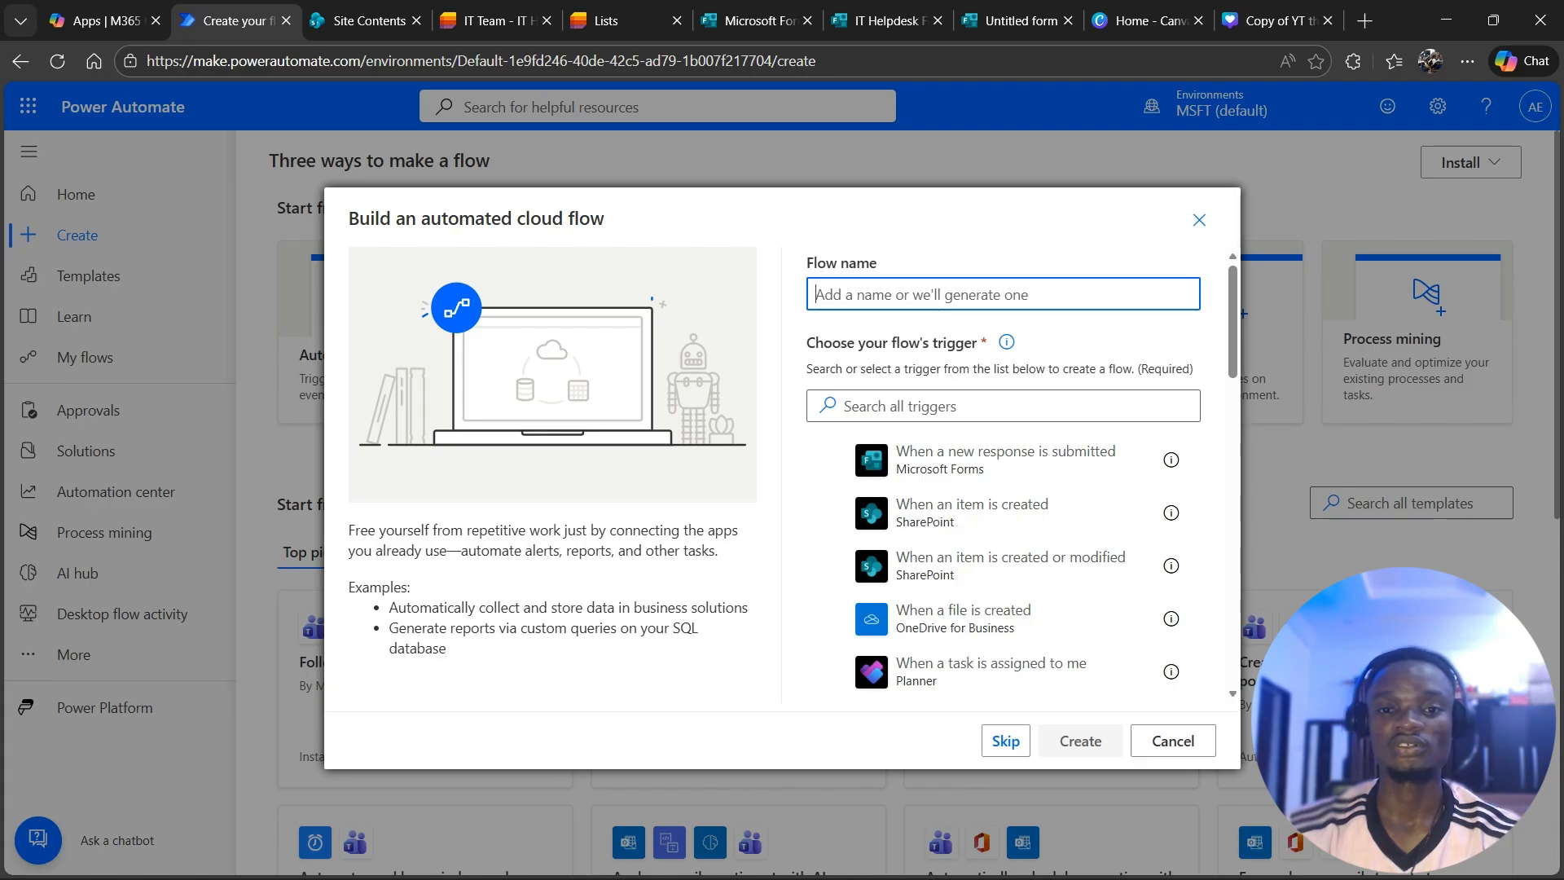
pyautogui.write('Send ')
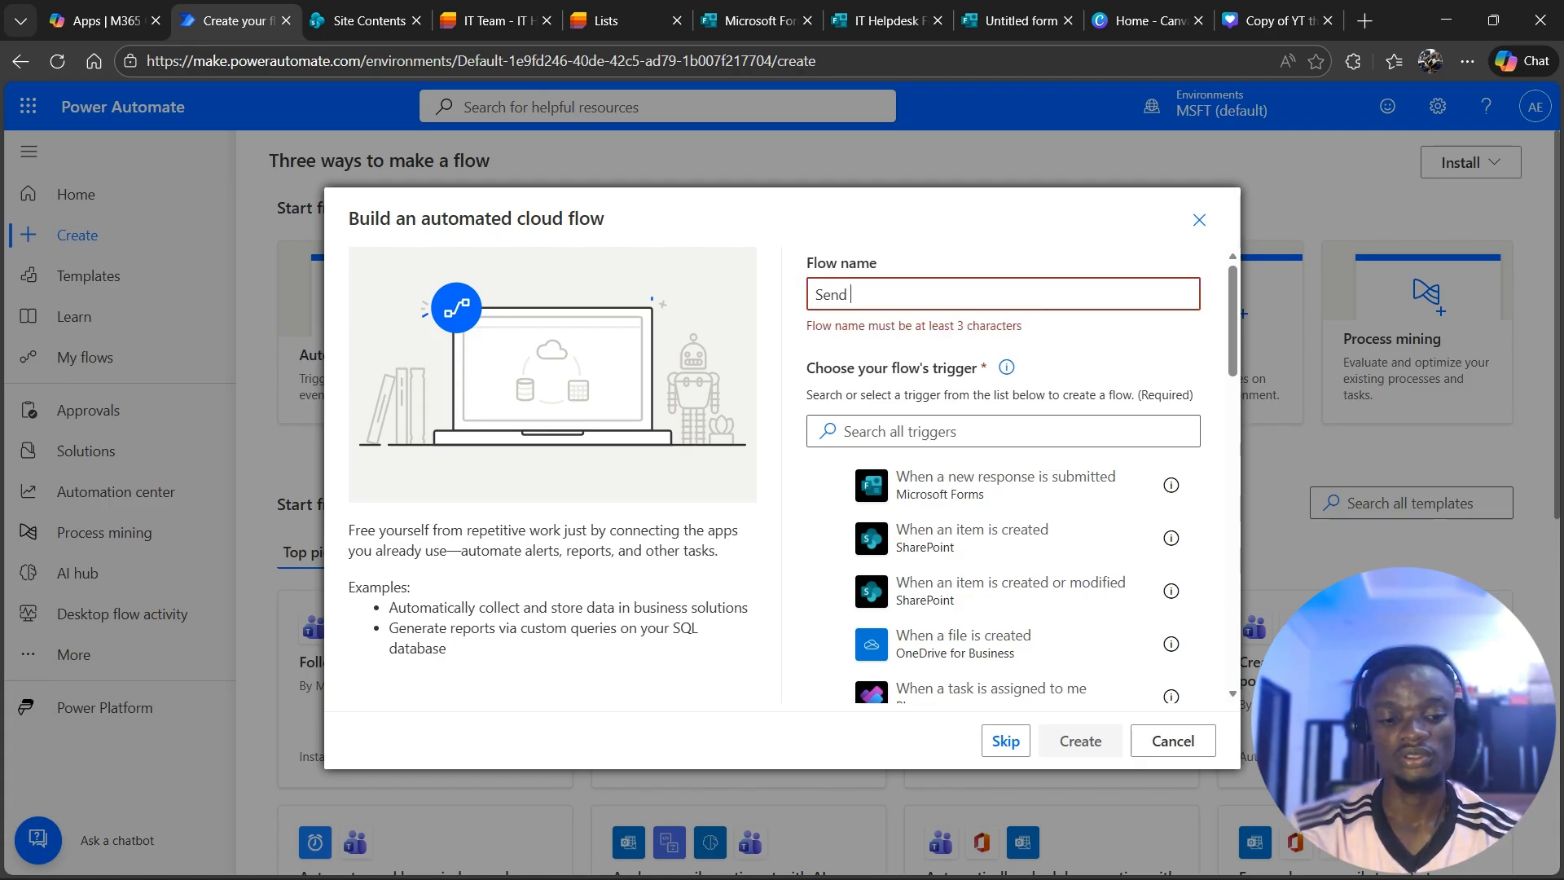
pyautogui.write('an e')
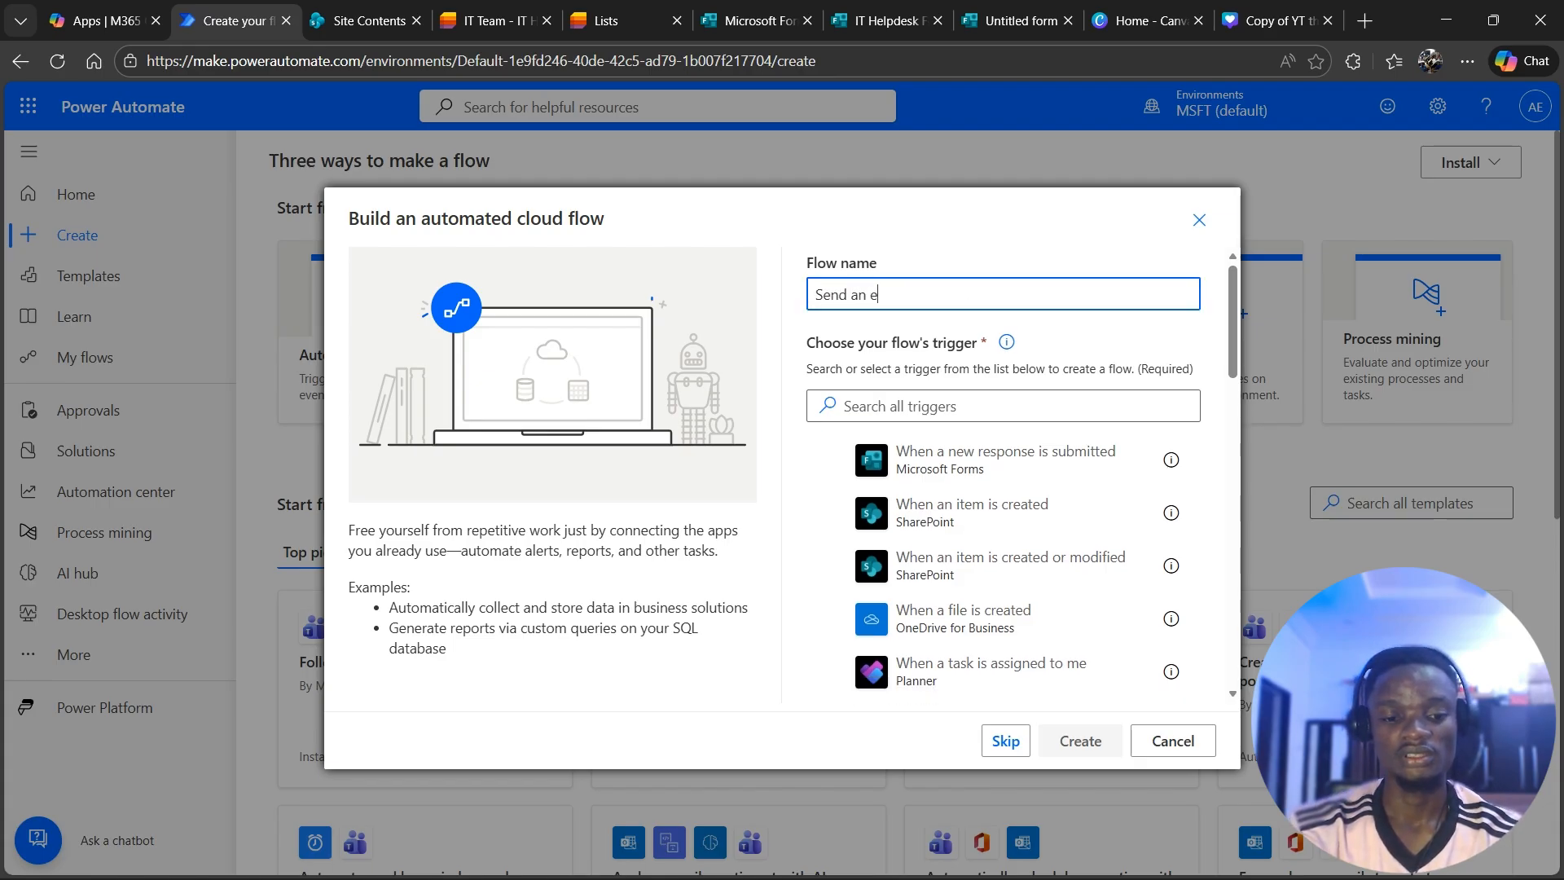
pyautogui.write('mail ')
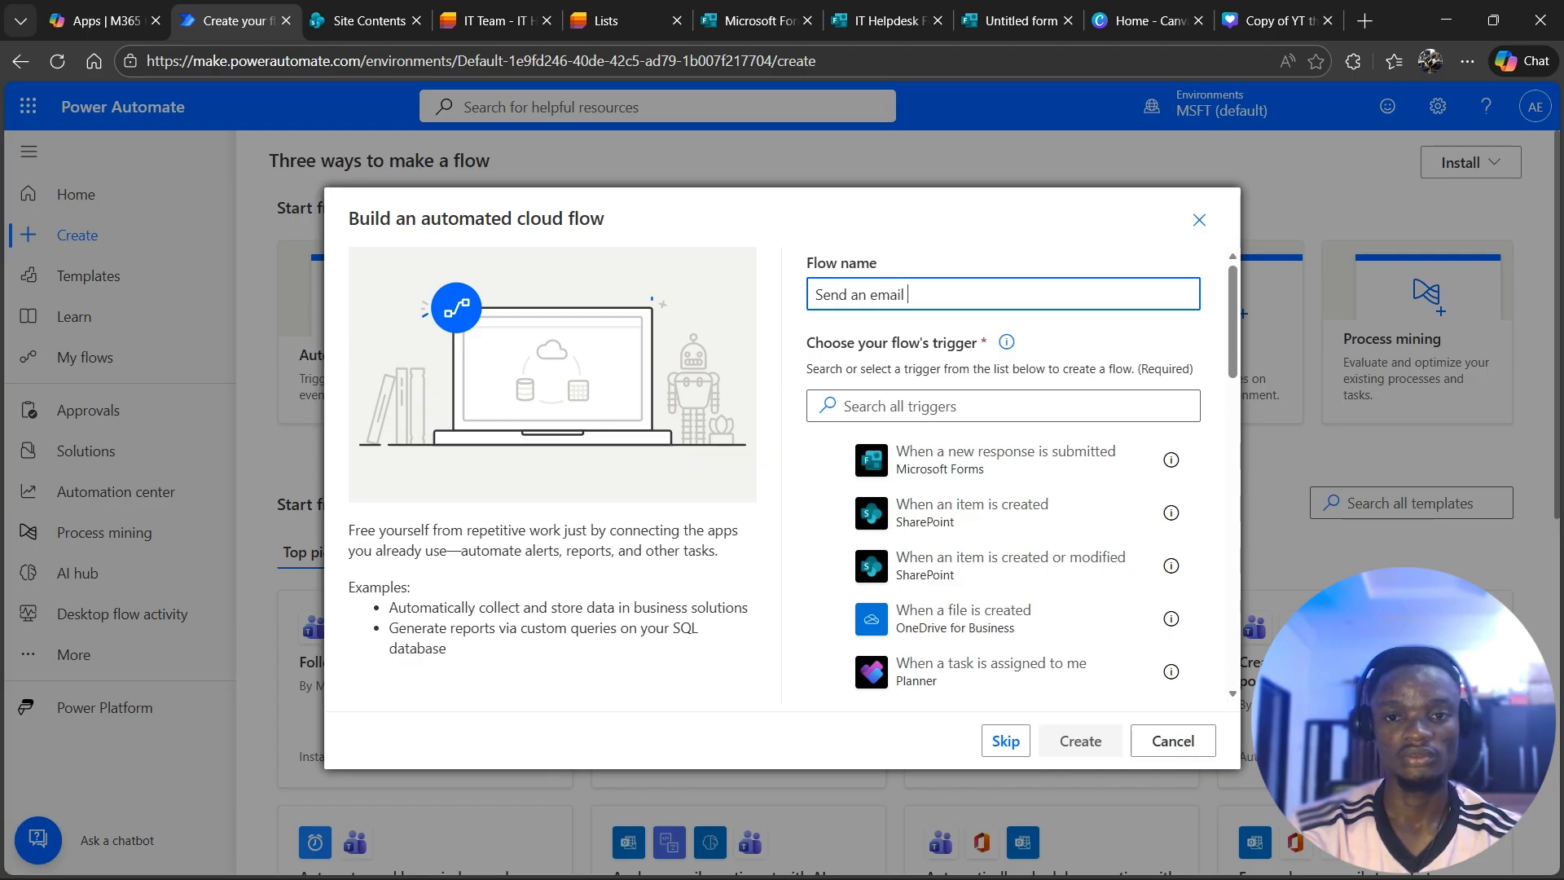
pyautogui.write('once a')
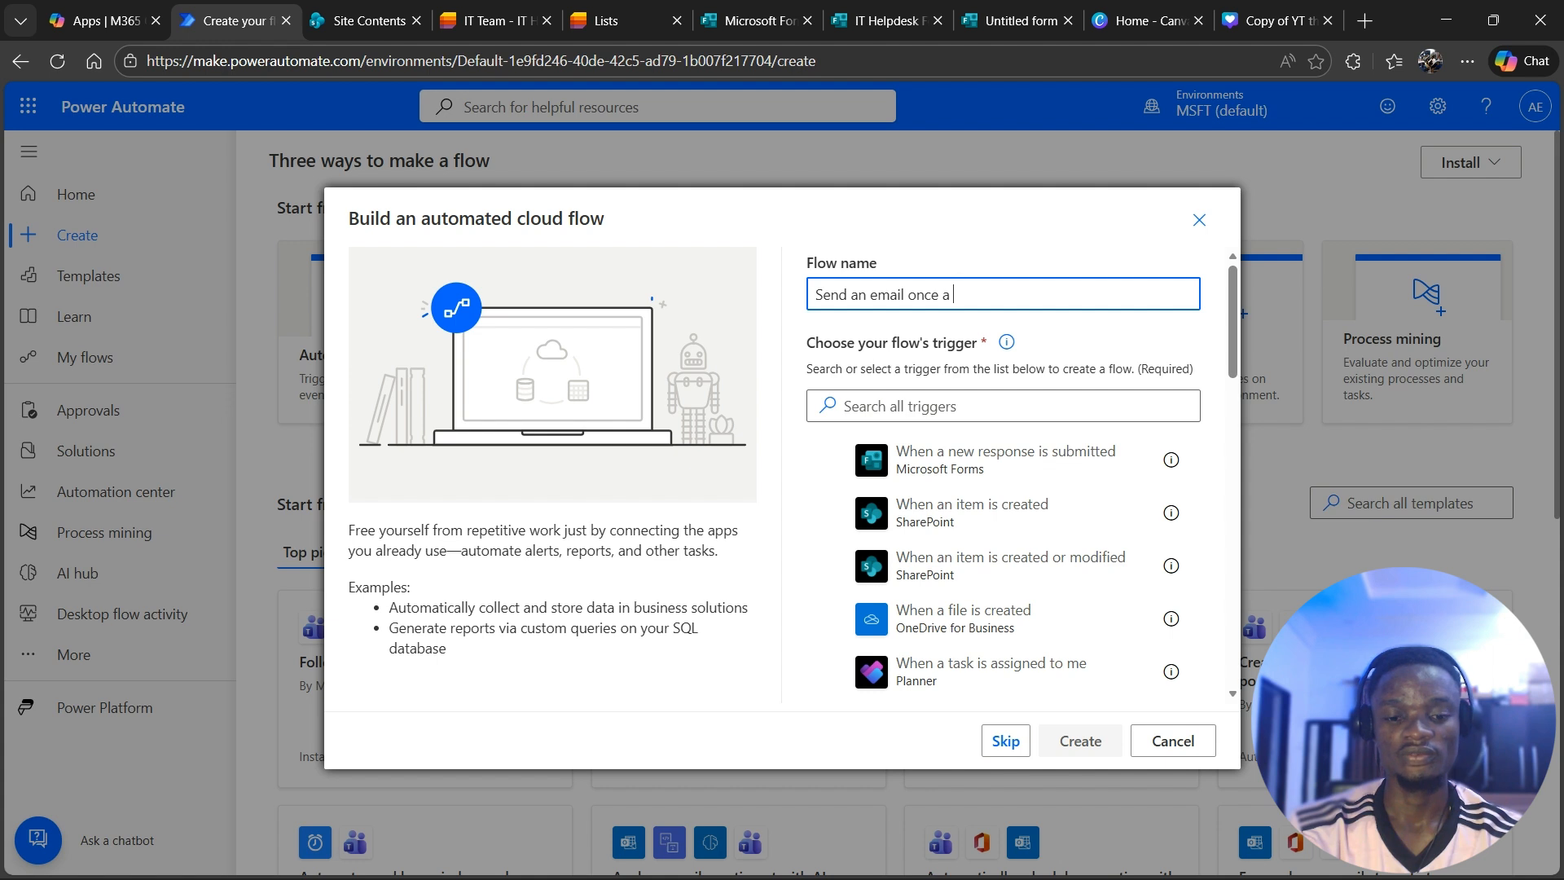
pyautogui.write('Helpdesk')
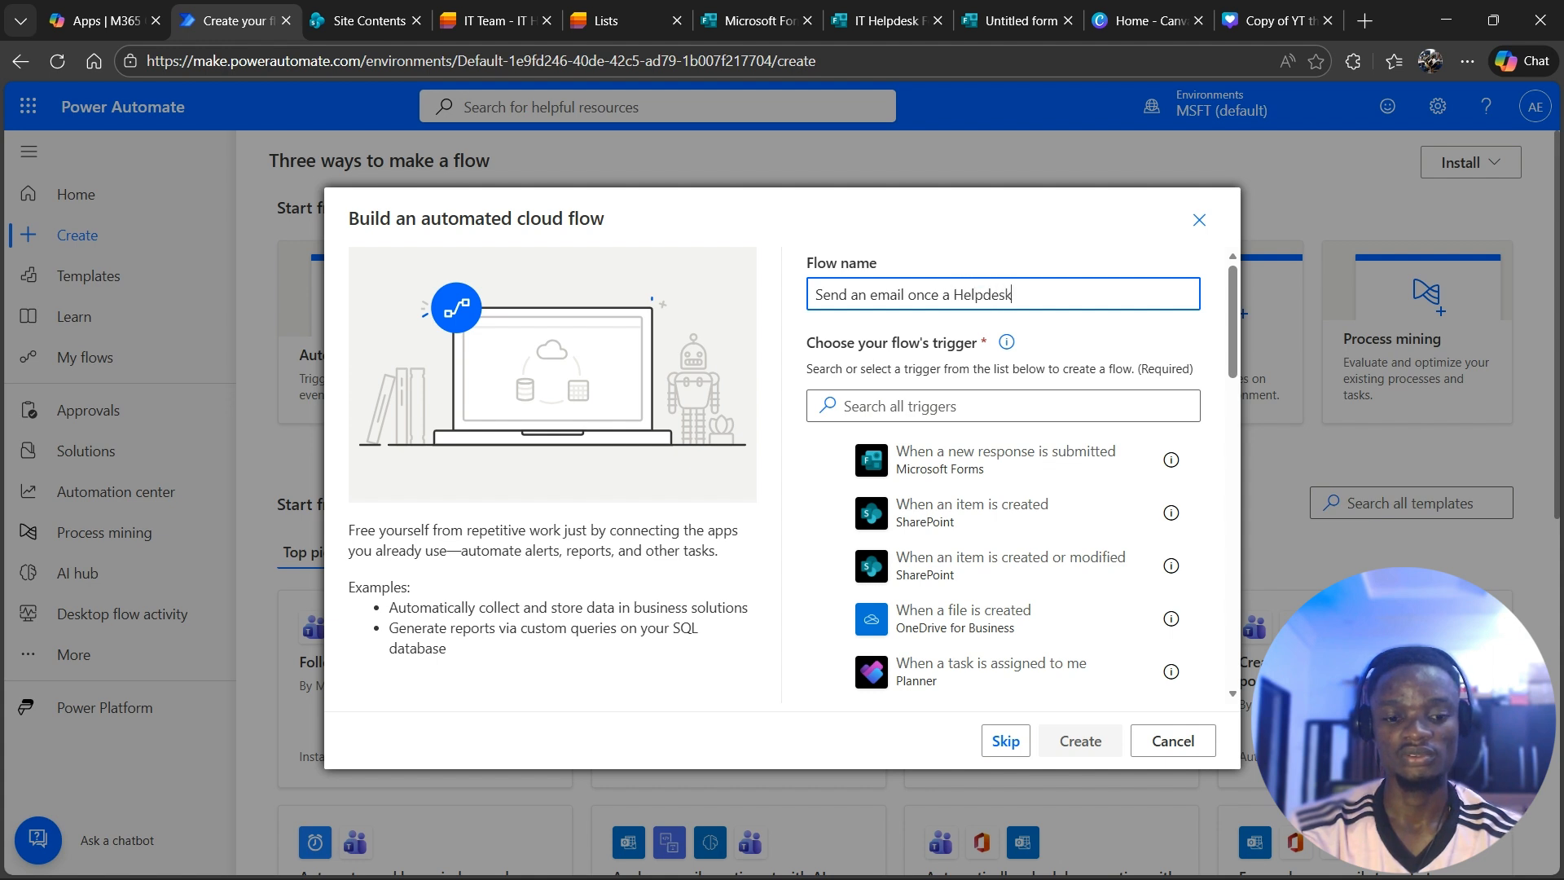
pyautogui.write(' ticked')
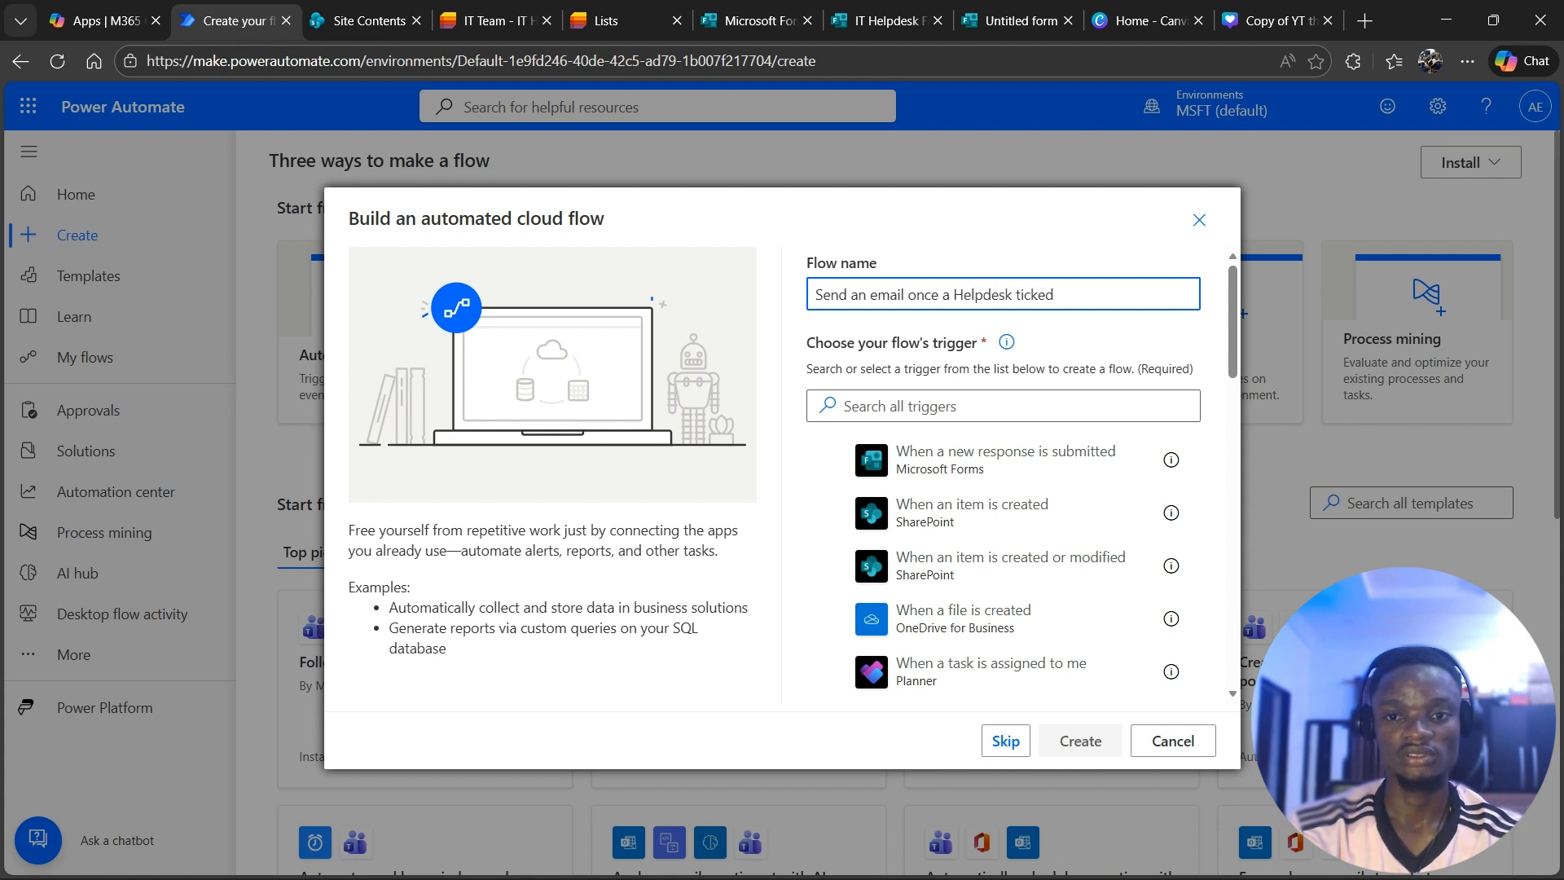
pyautogui.press('BackSpace')
pyautogui.write('t is')
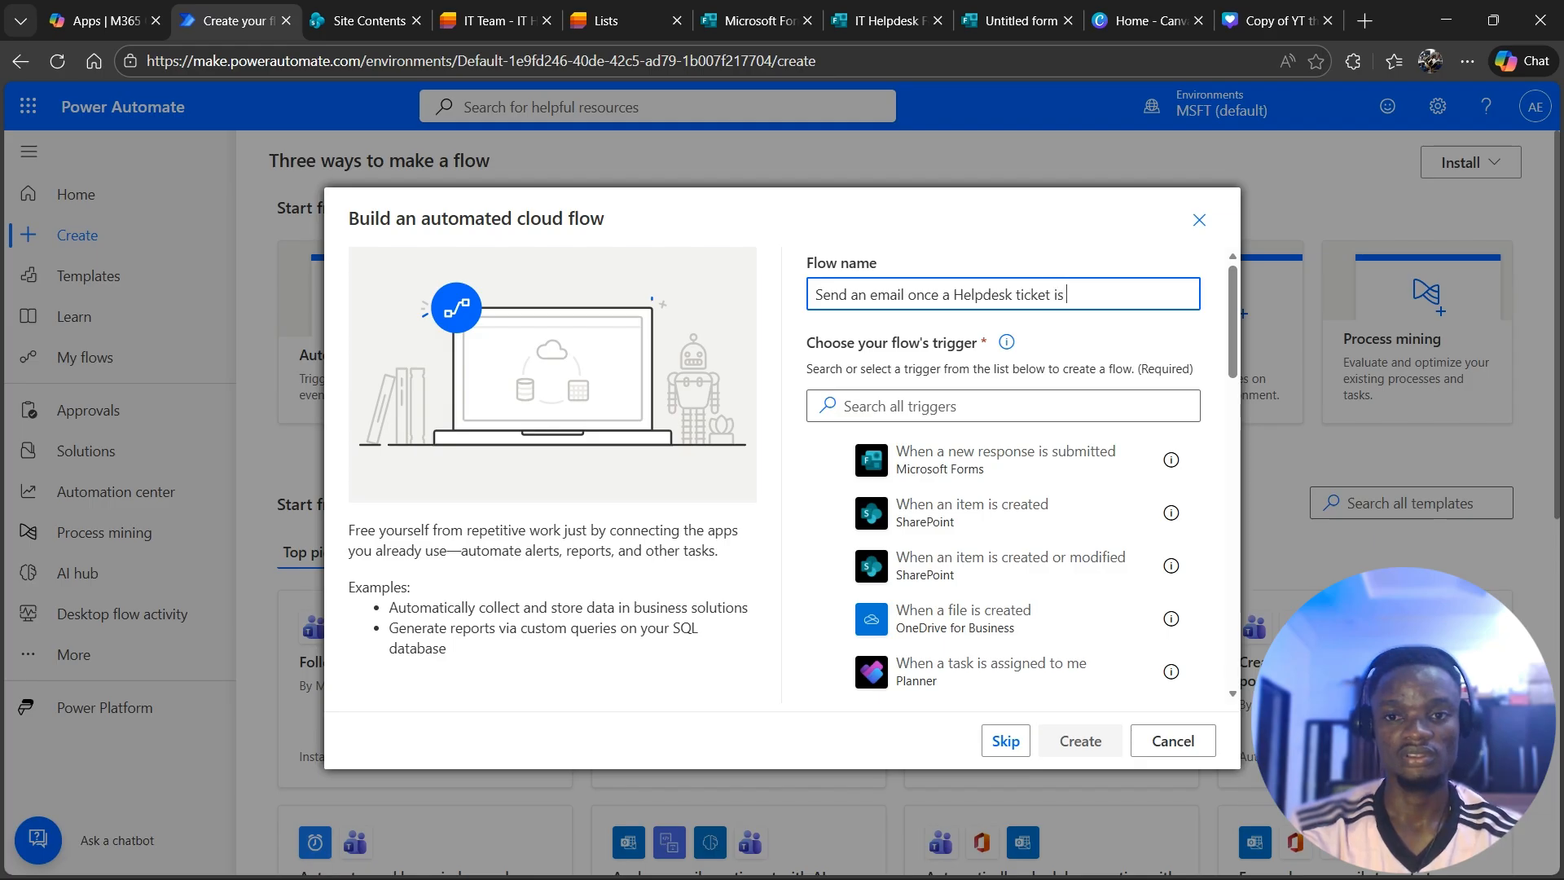
pyautogui.write(' receive')
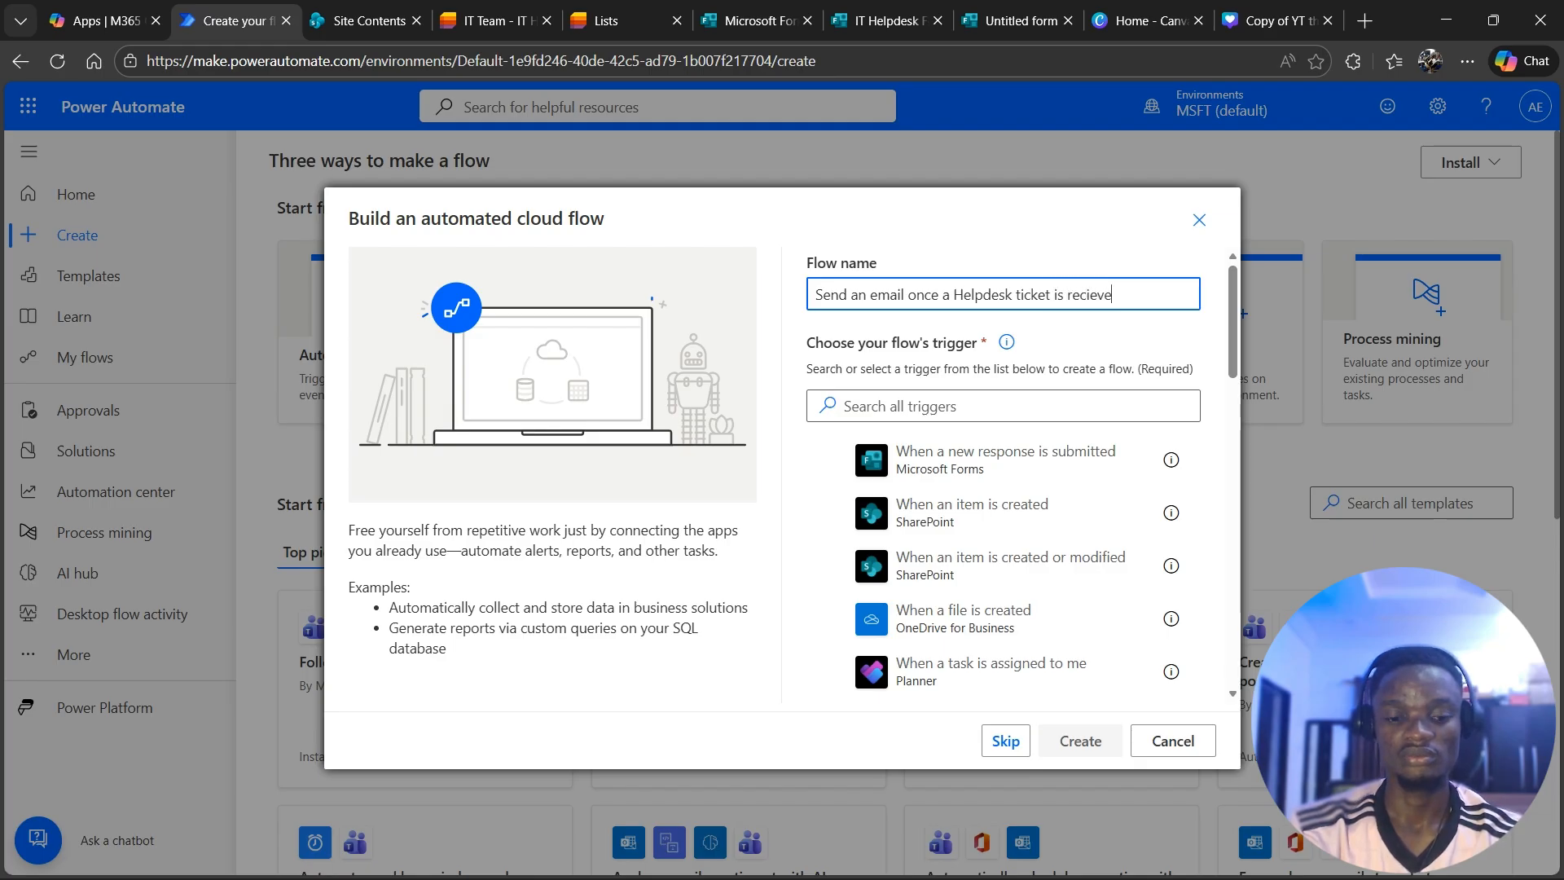
pyautogui.write('d')
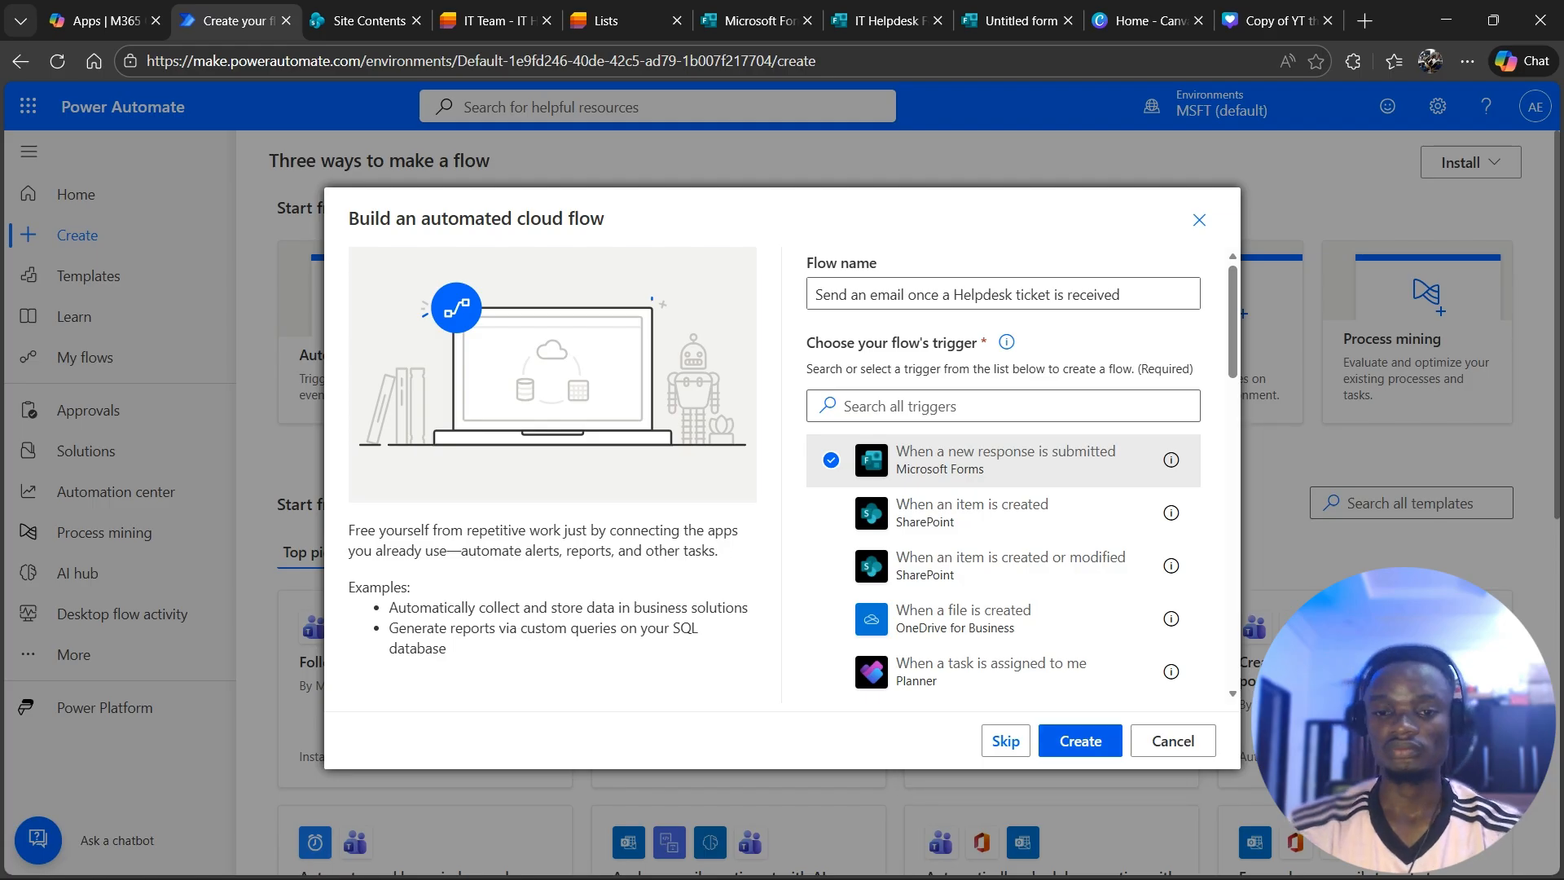
pyautogui.click(1080, 741)
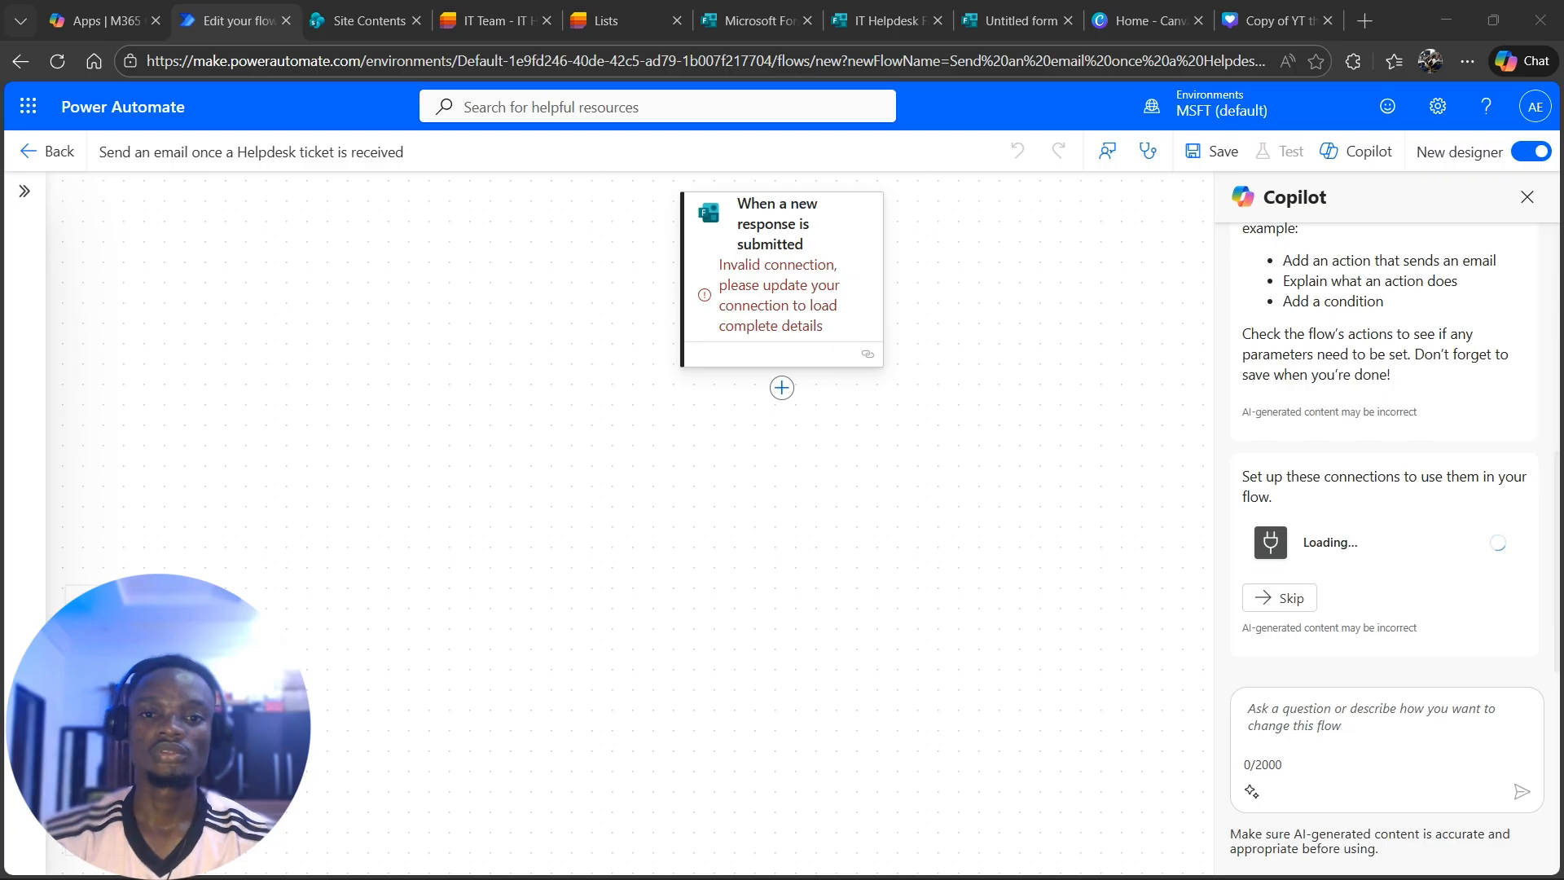
# Replace the trigger's invalid connection with a new, signed-in Microsoft Forms connection
pyautogui.click(780, 244)
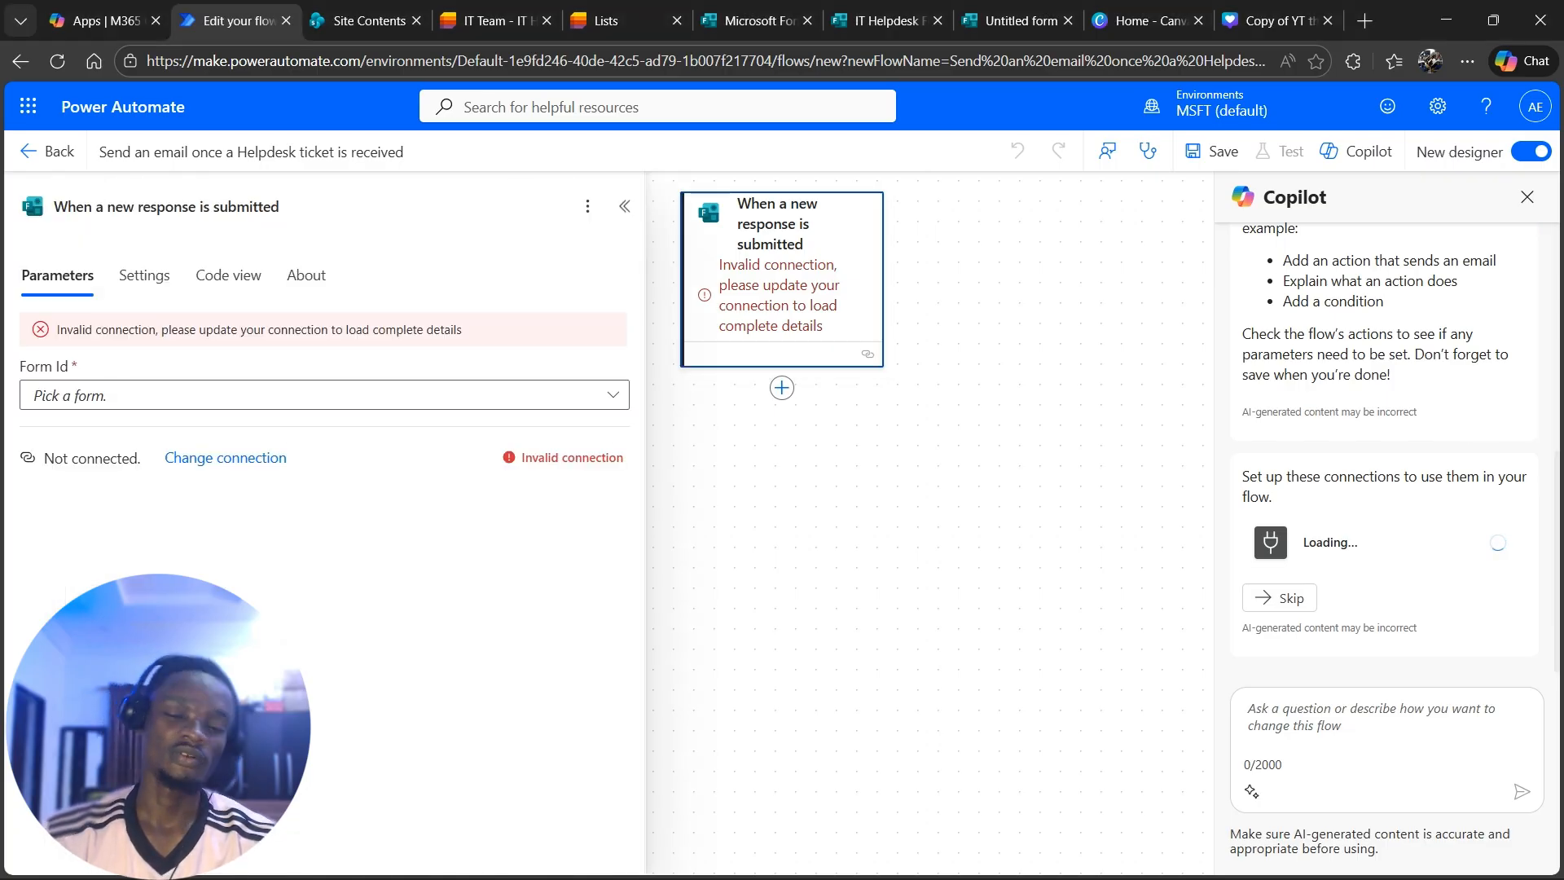
pyautogui.click(325, 395)
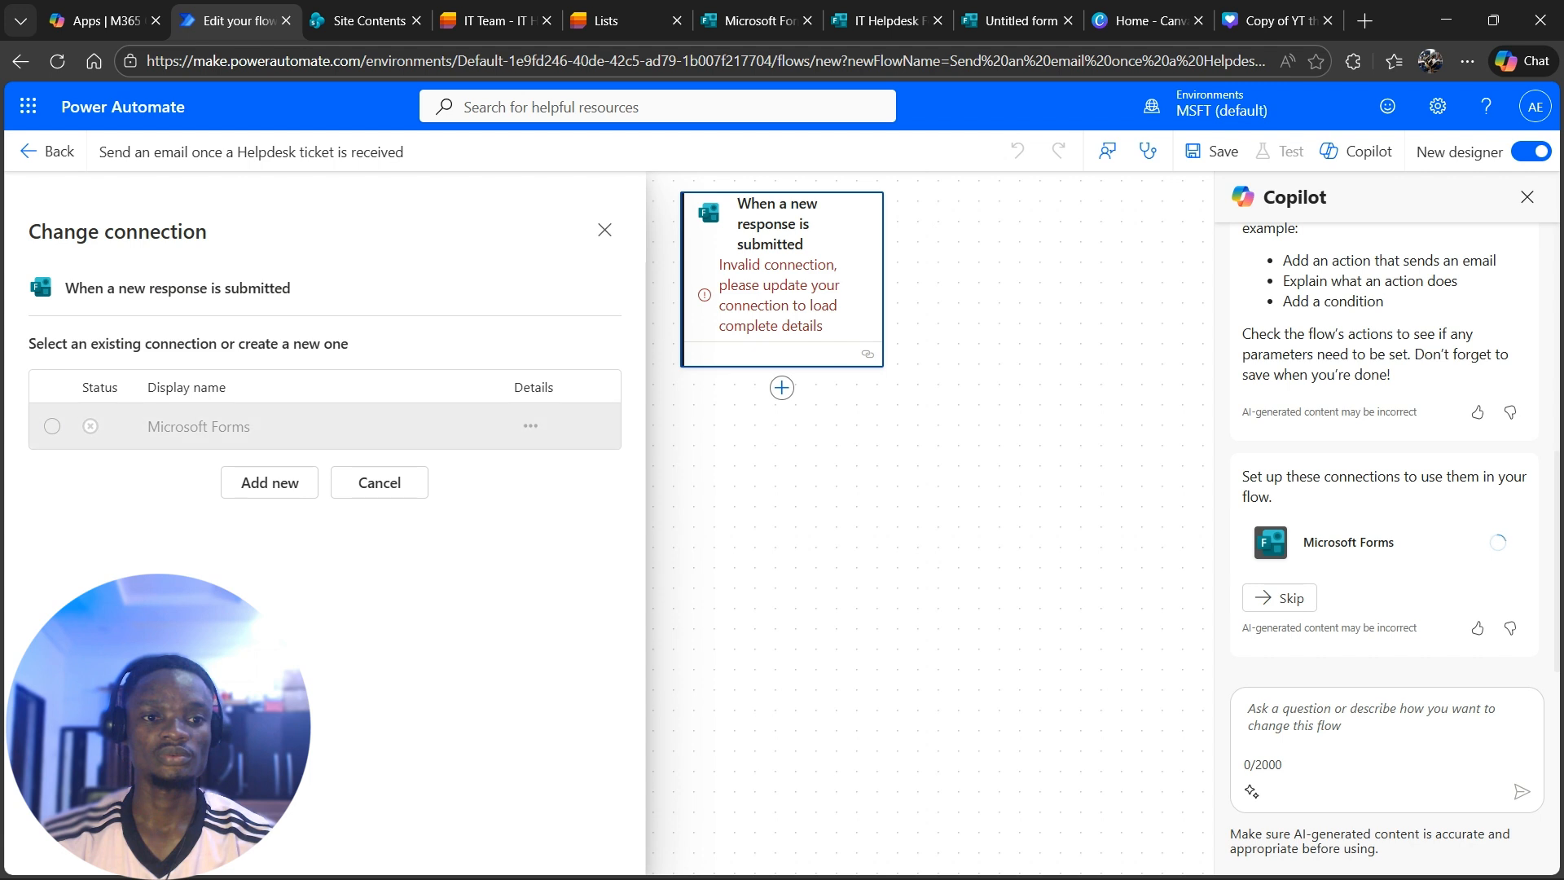
pyautogui.click(270, 482)
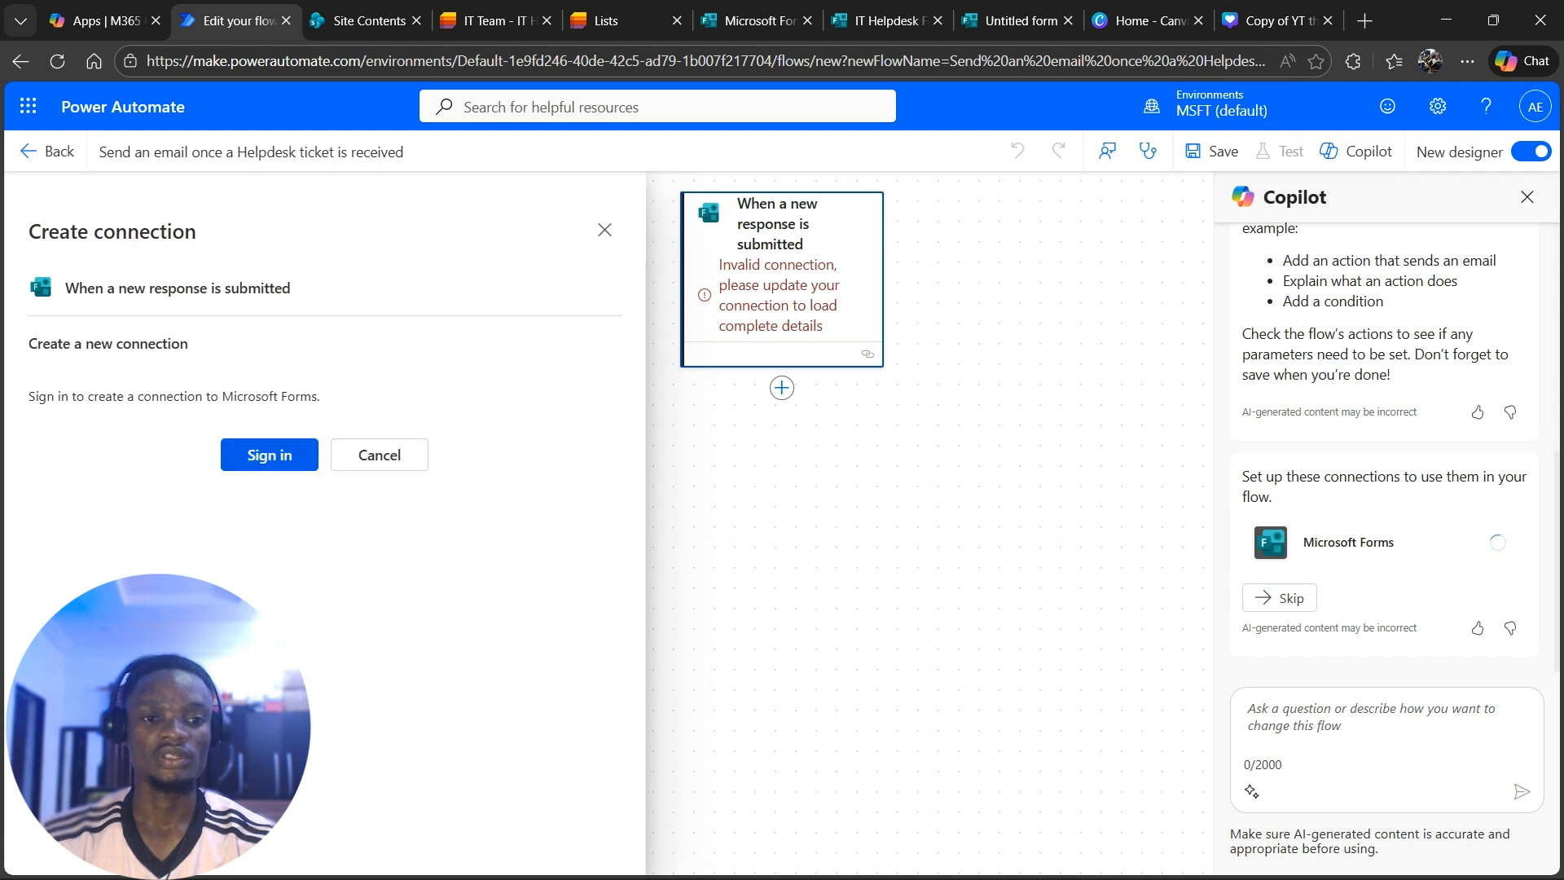
pyautogui.click(270, 455)
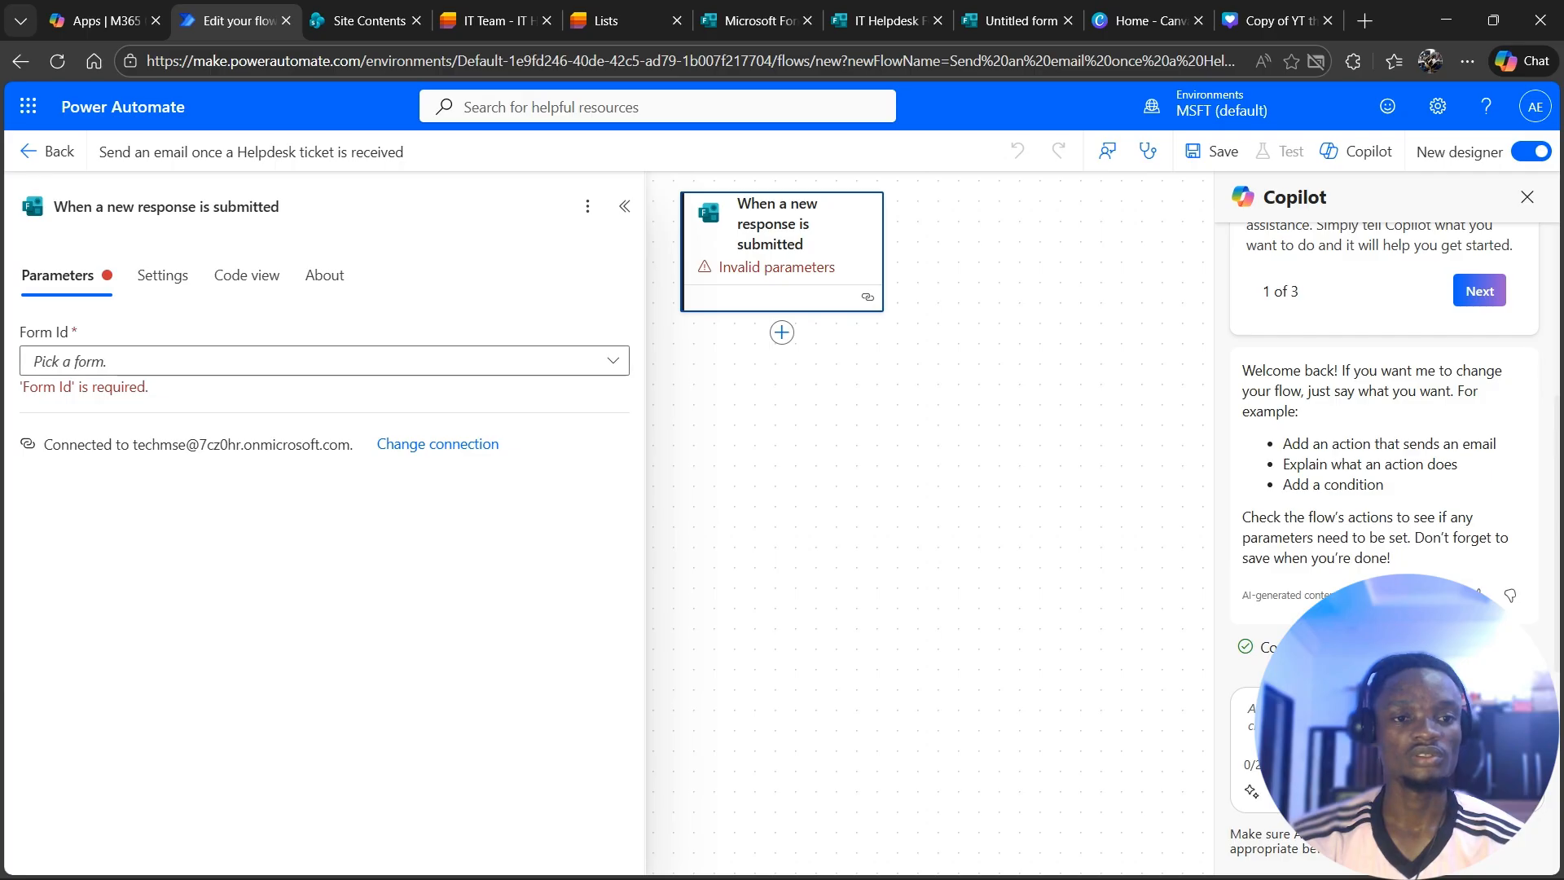
# Set the trigger's Form Id to IT Helpdesk Form
pyautogui.click(324, 360)
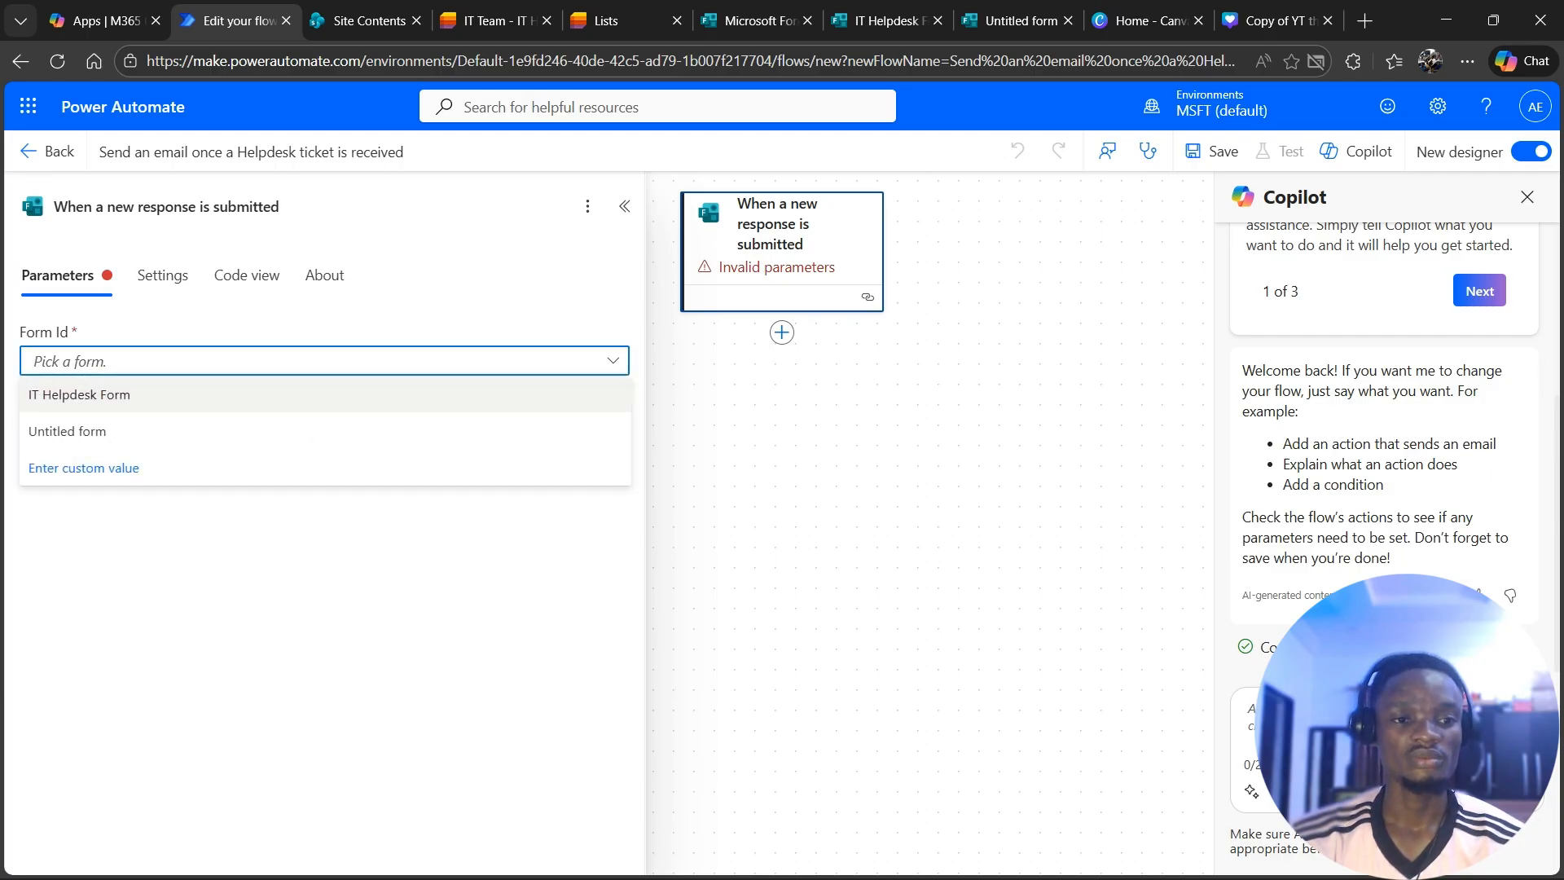
pyautogui.click(324, 394)
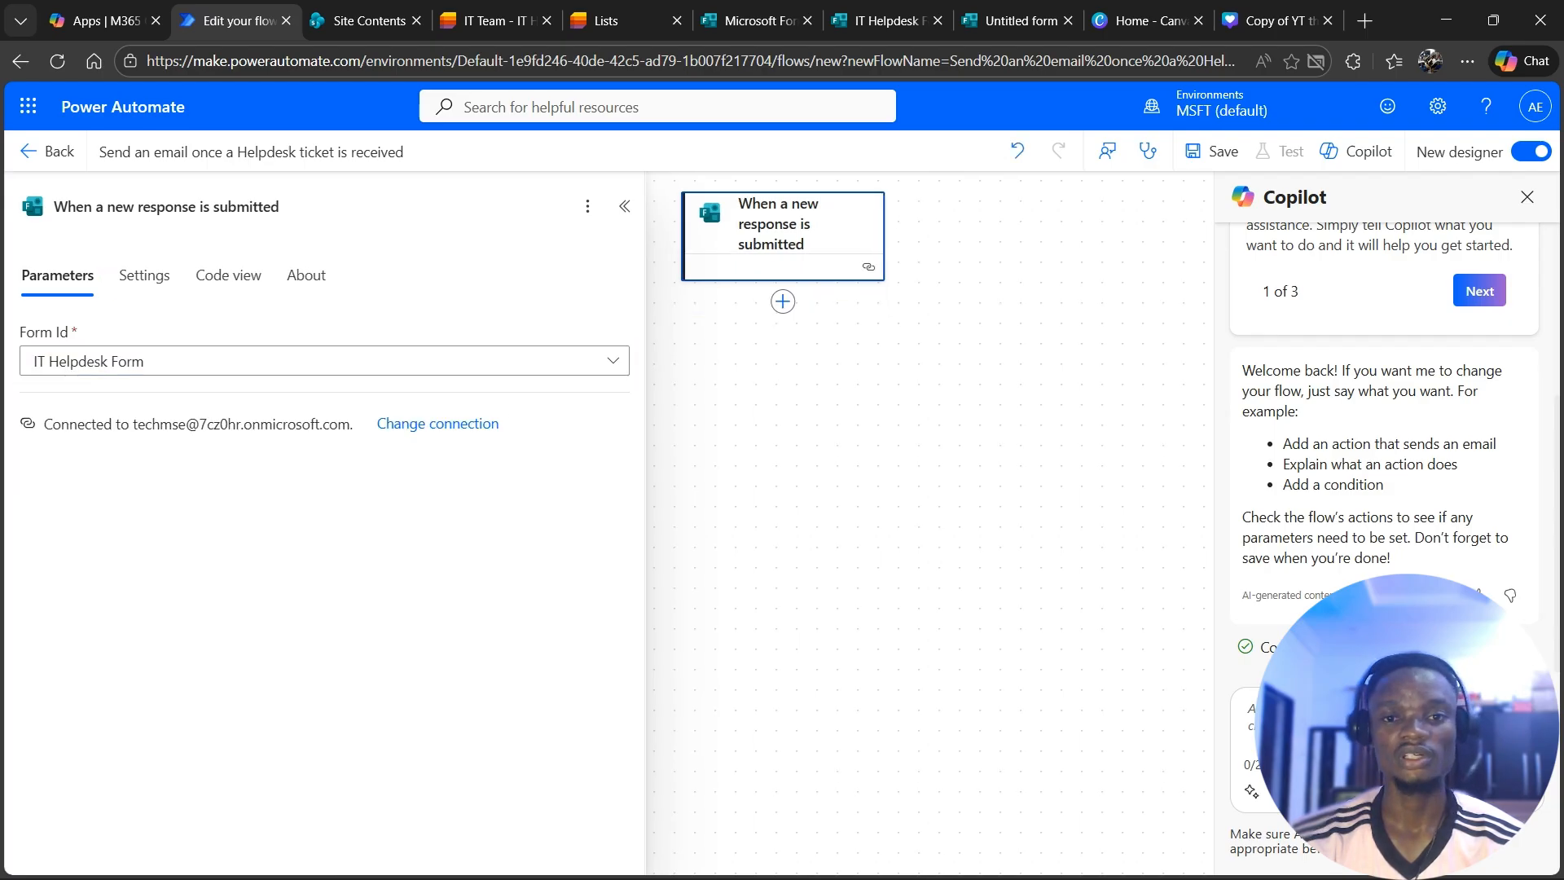
pyautogui.click(625, 206)
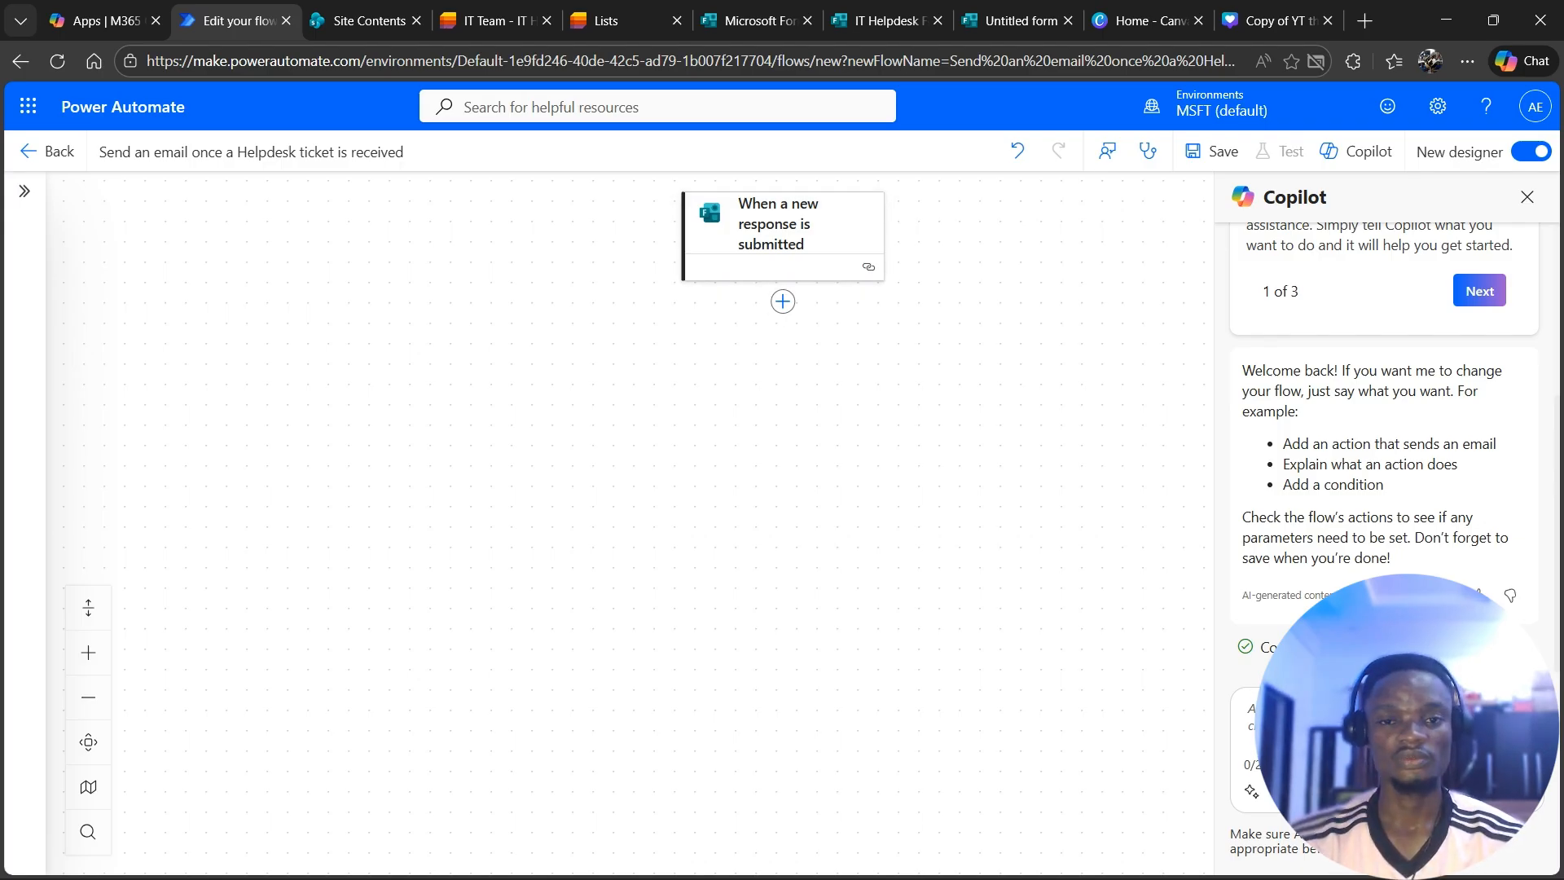
# Add the Microsoft Forms 'Get response details' action after the new-response trigger
pyautogui.click(783, 301)
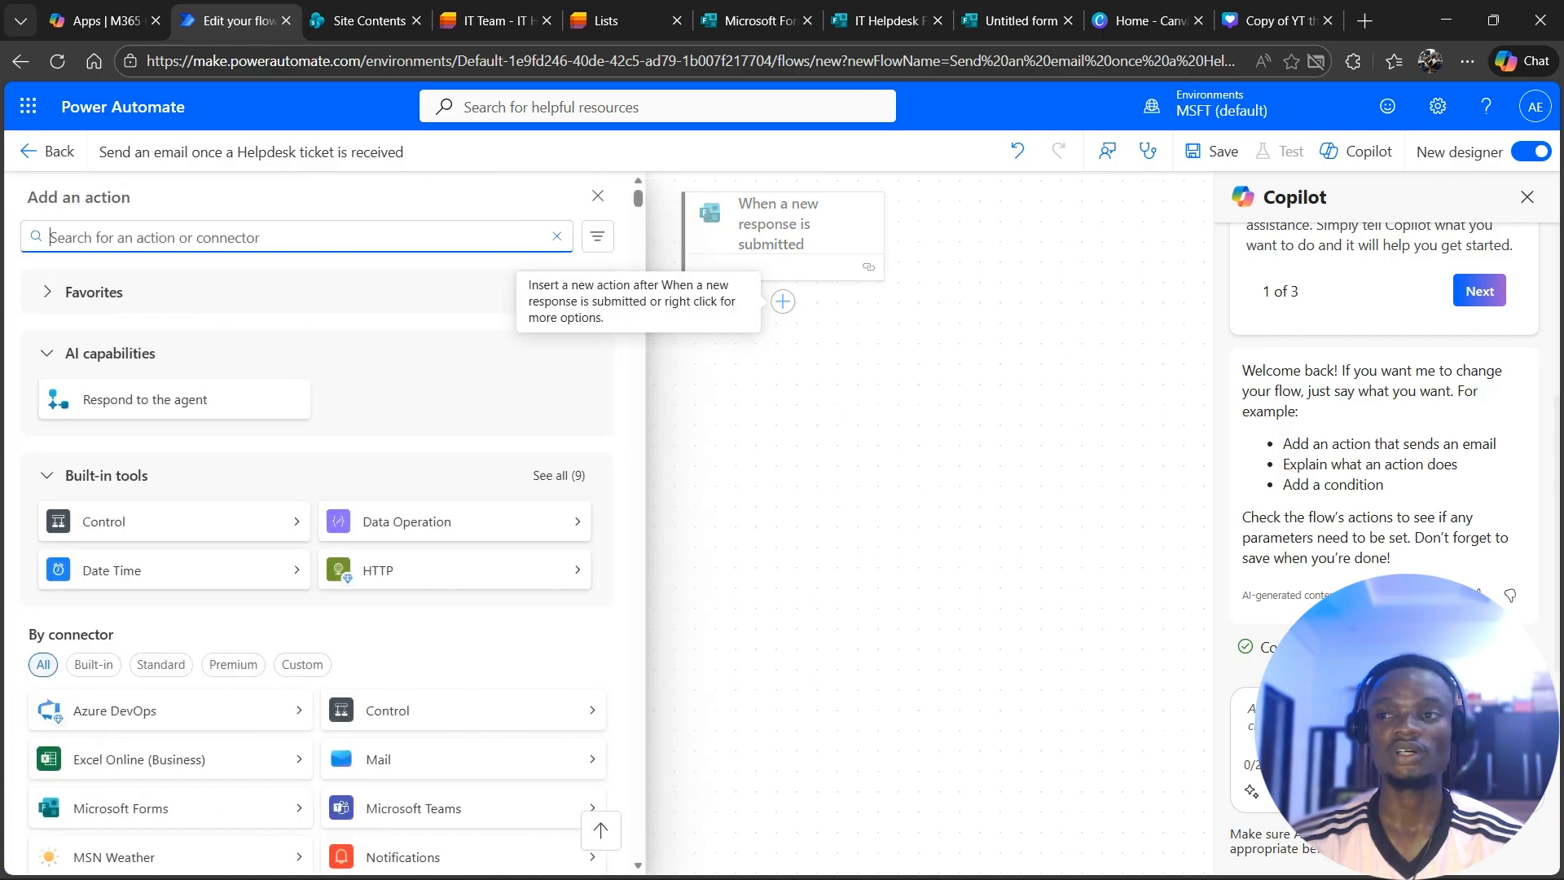
pyautogui.click(598, 196)
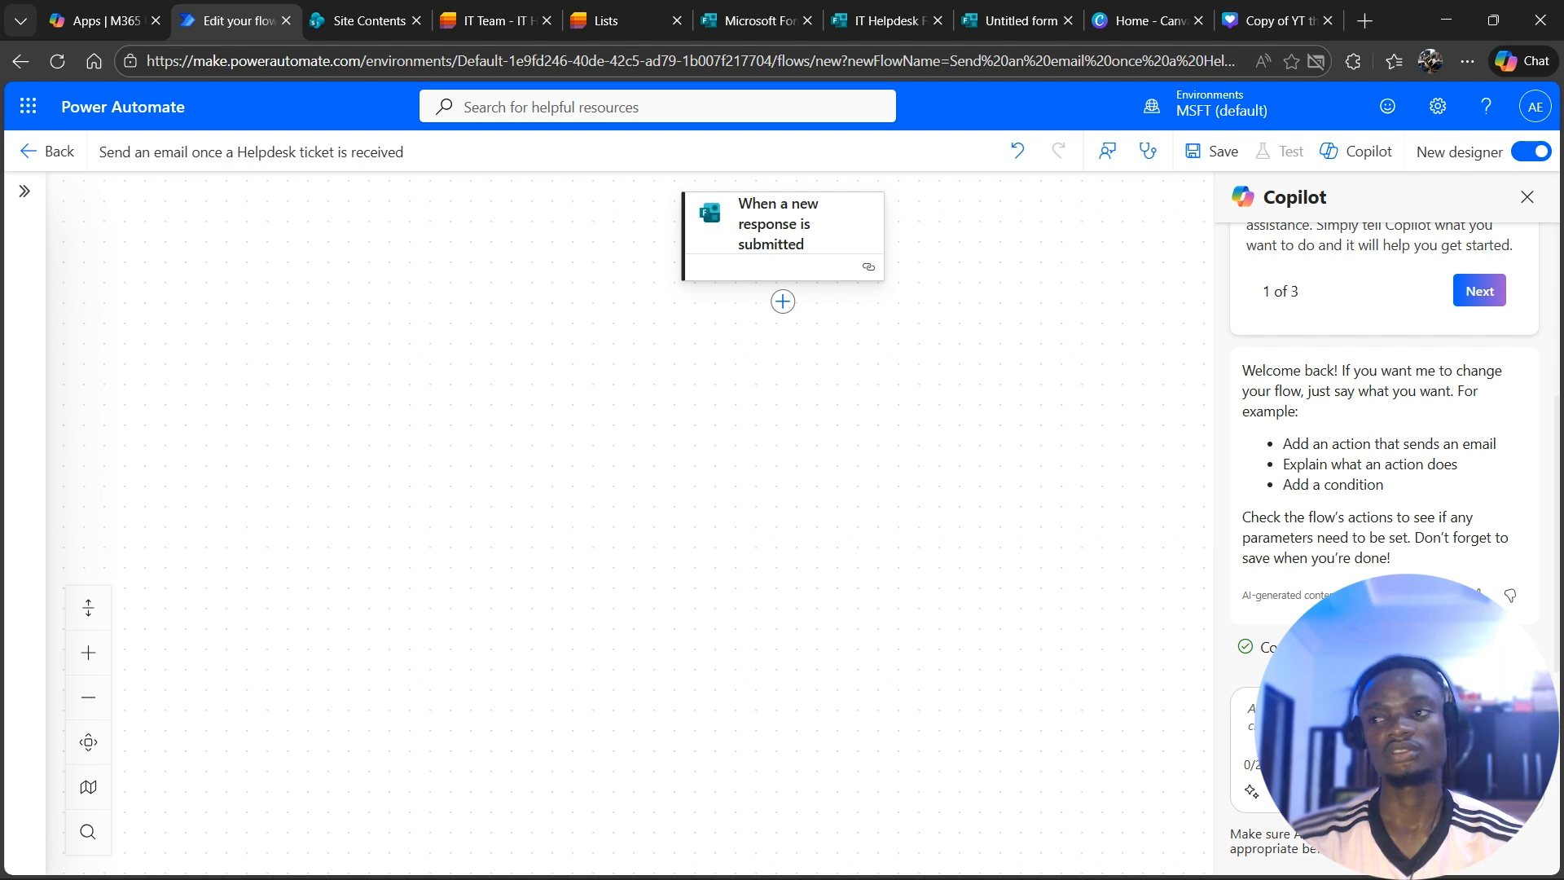
pyautogui.click(782, 301)
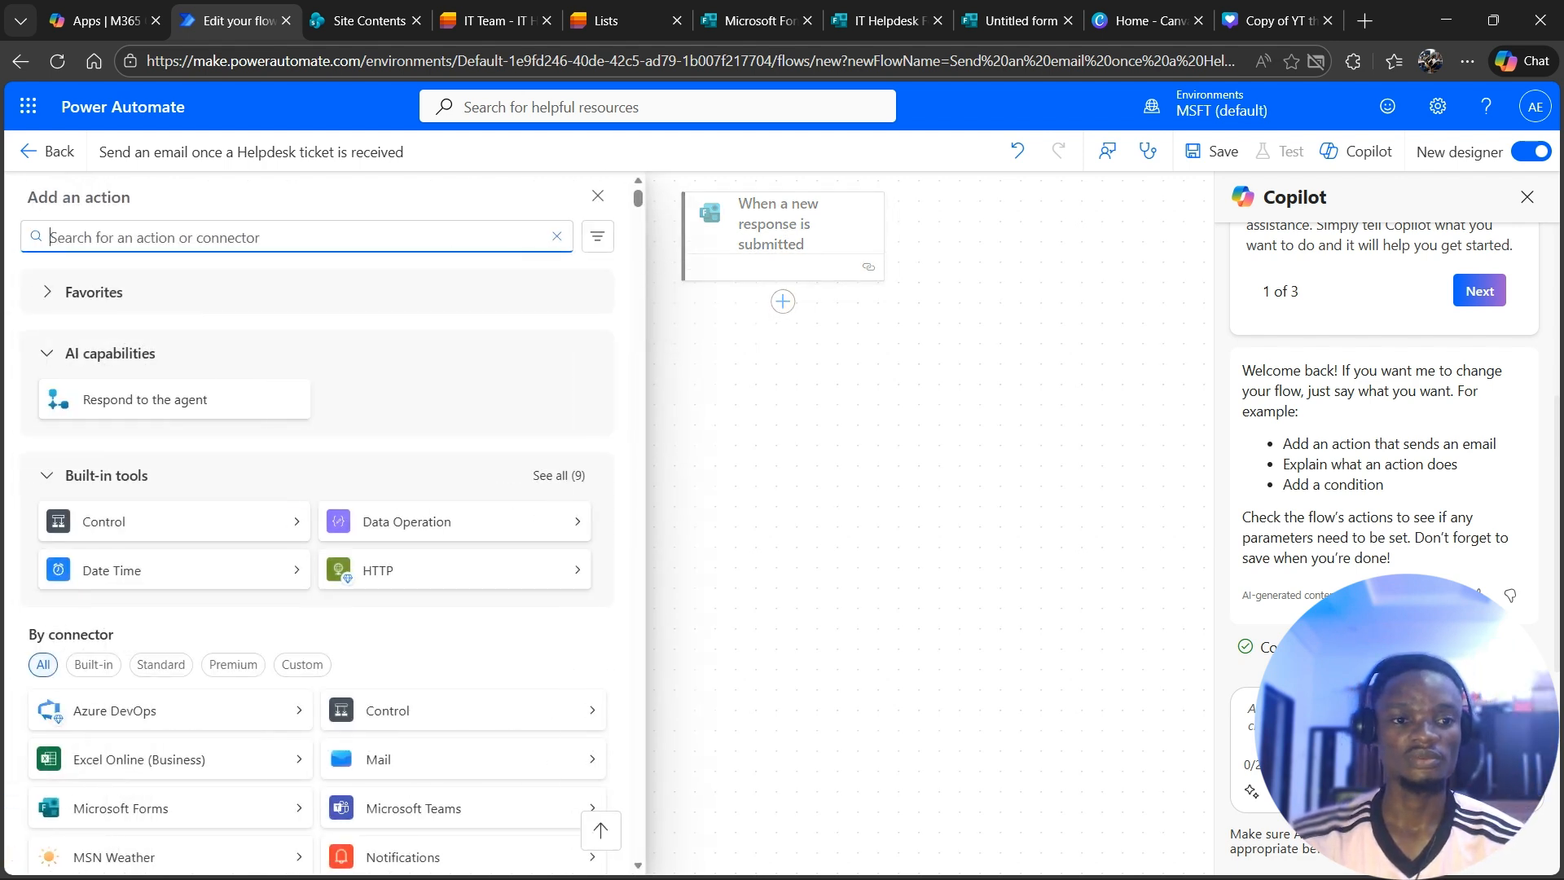
pyautogui.write('get re')
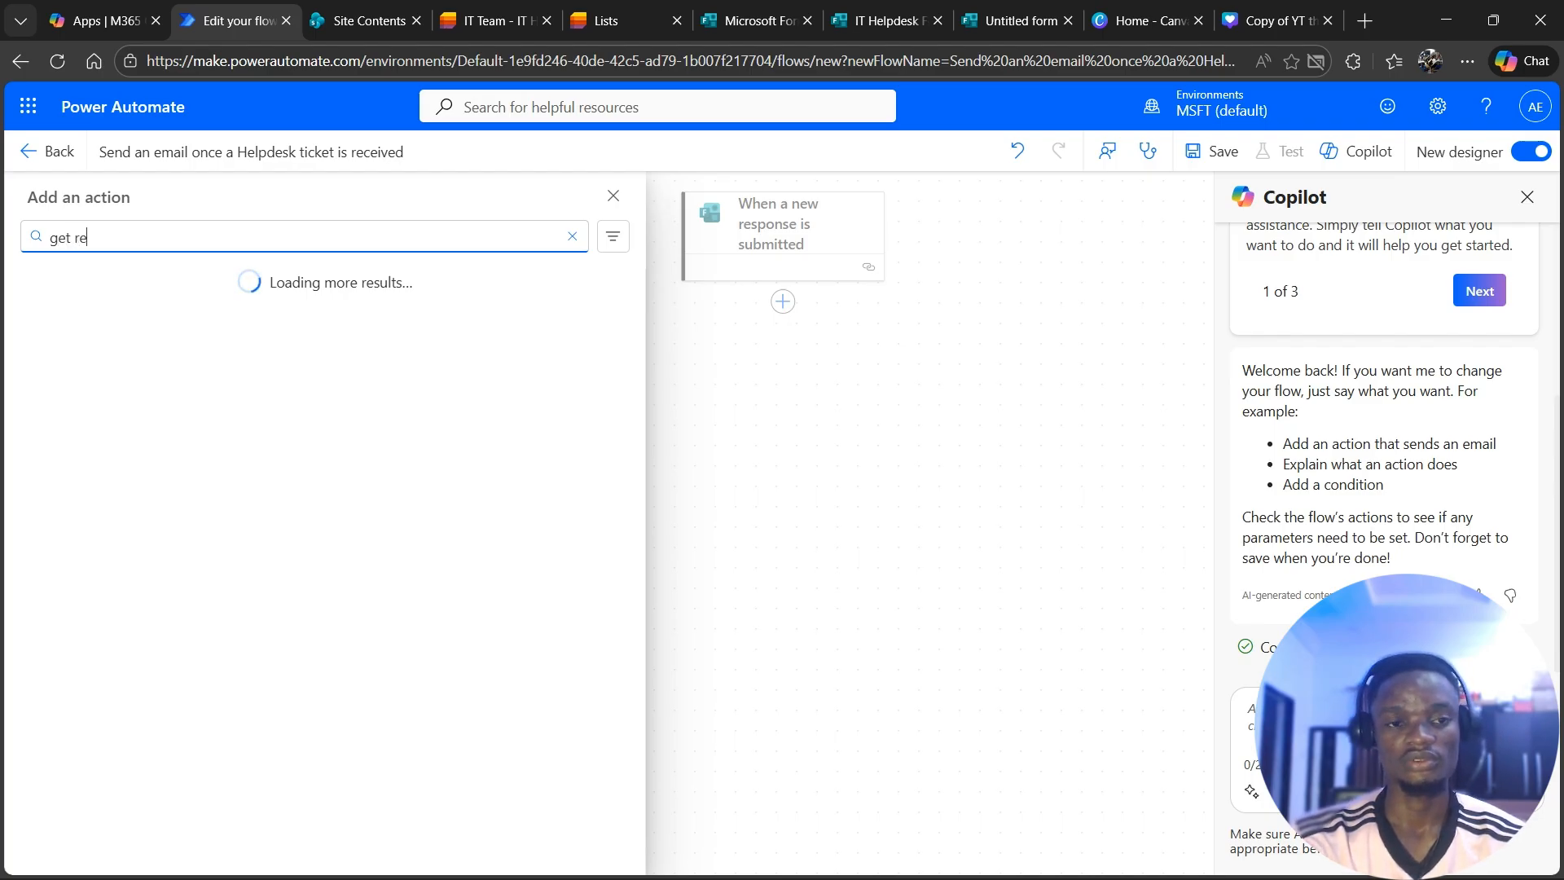
pyautogui.write('spose')
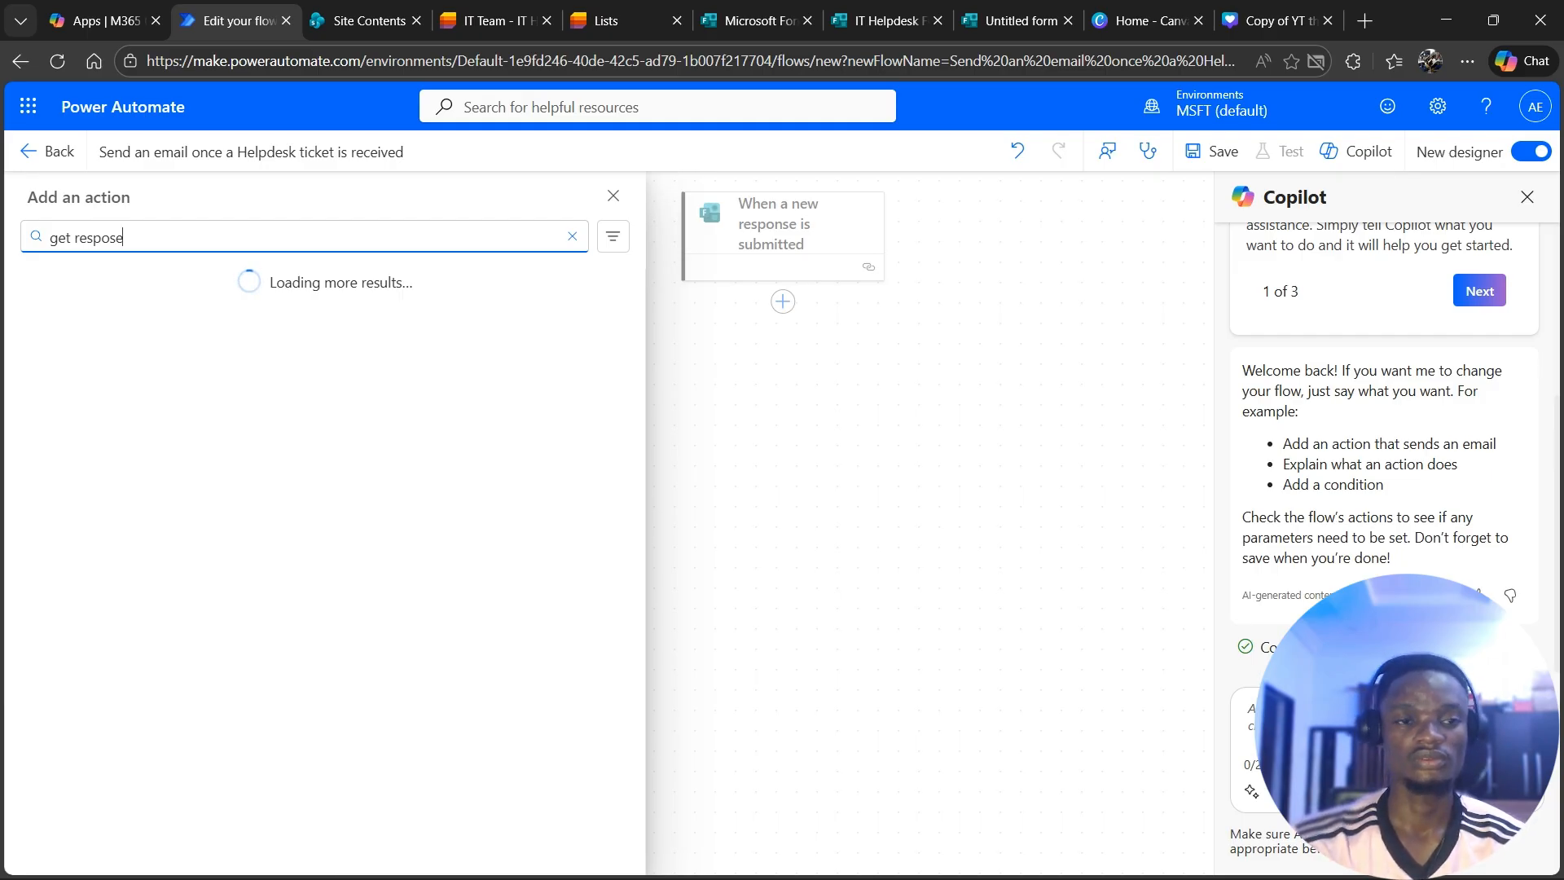
pyautogui.write(' details')
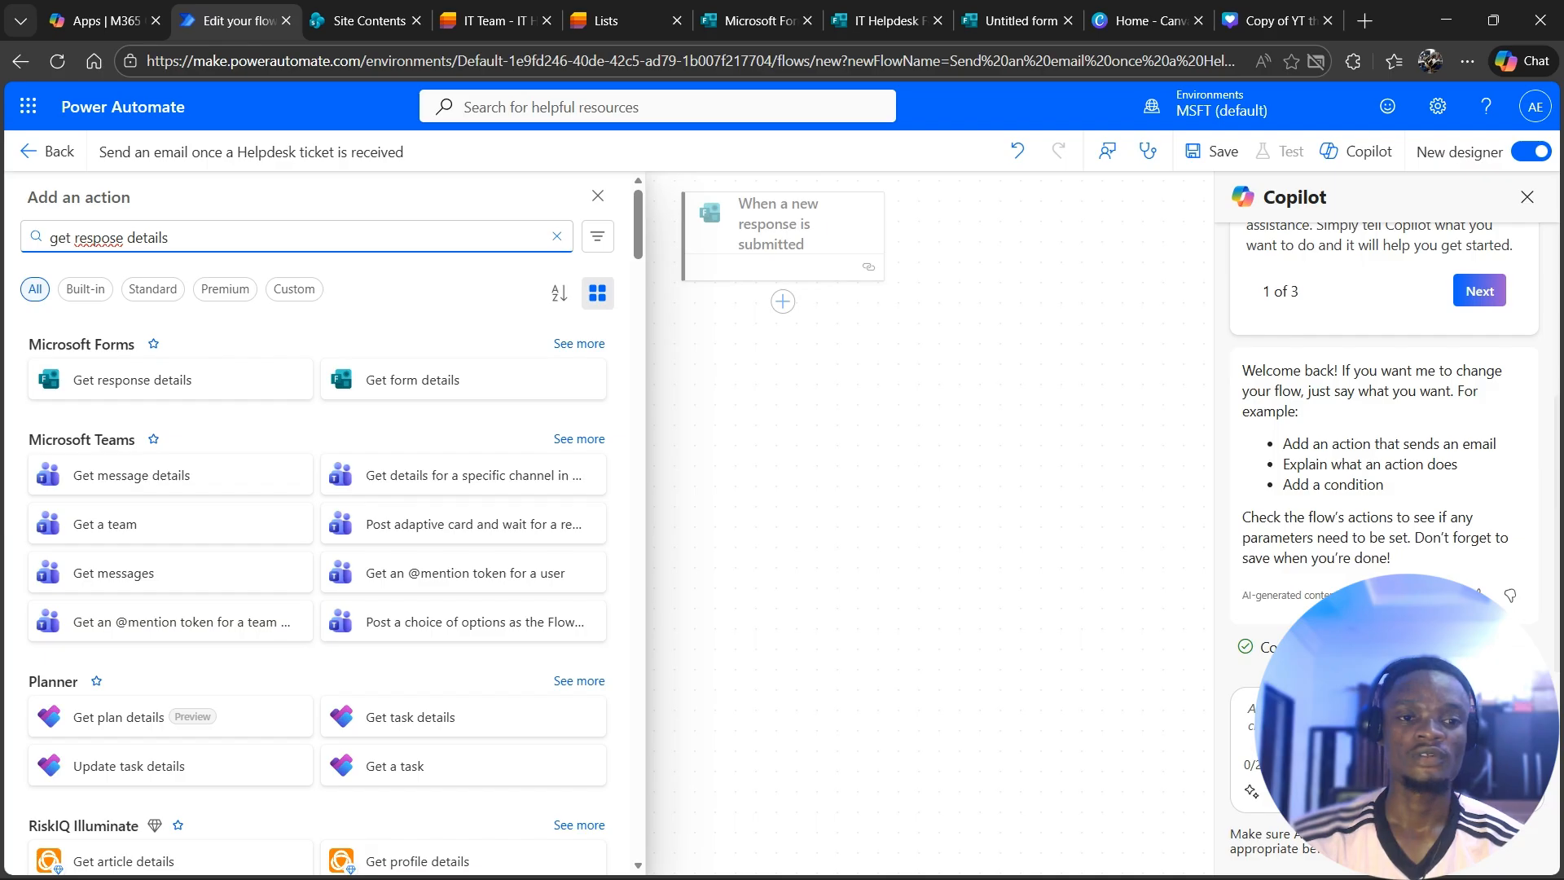
pyautogui.click(170, 380)
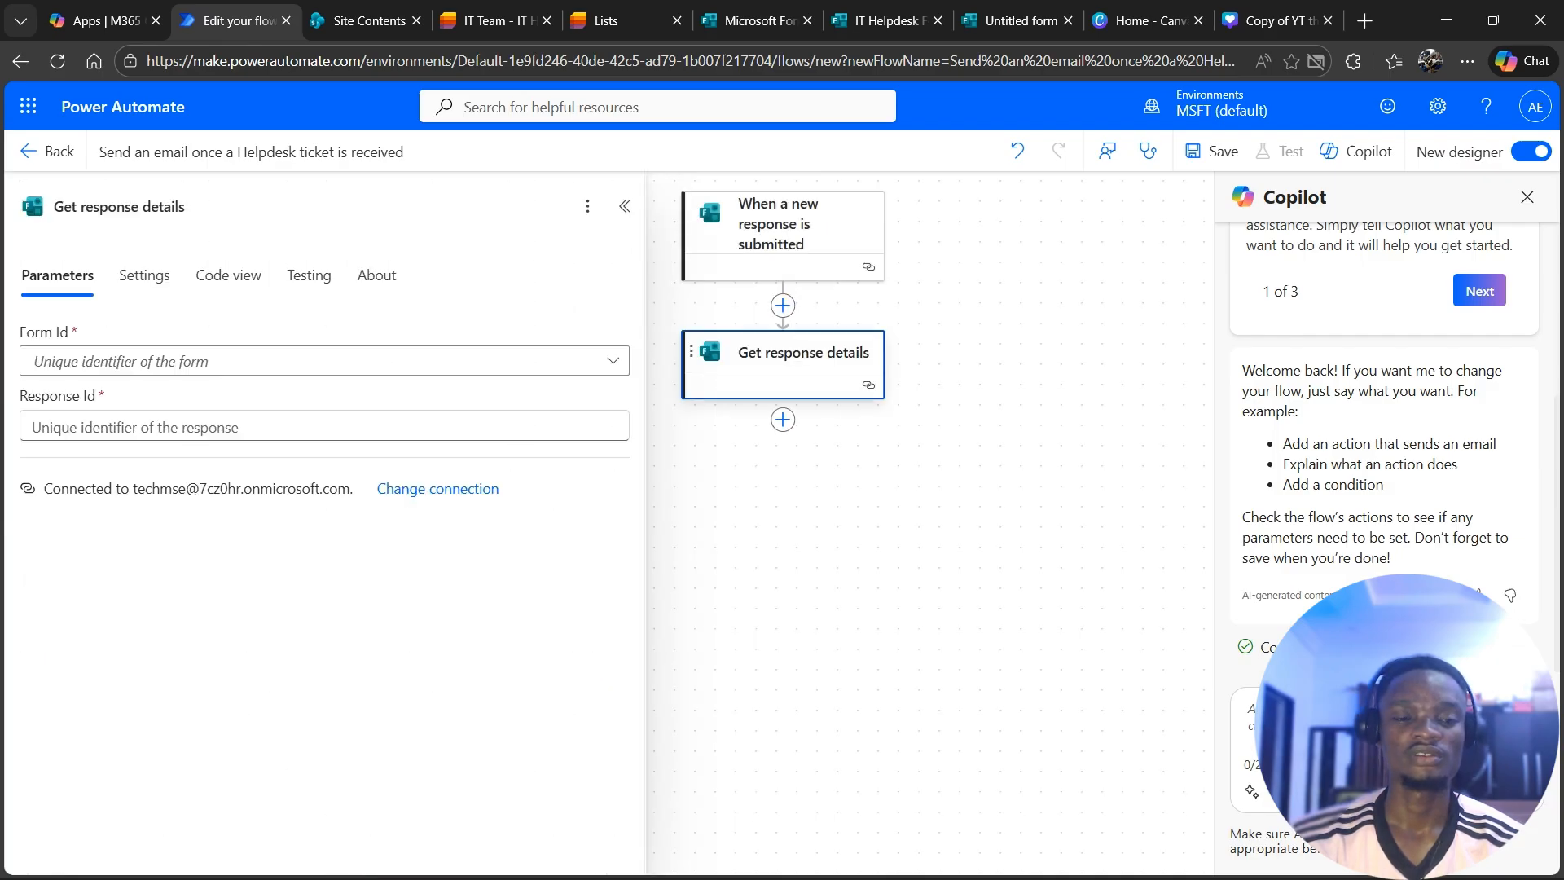
# Set the action's Form Id to IT Helpdesk Form and Response Id to the trigger's Response Id
pyautogui.click(612, 361)
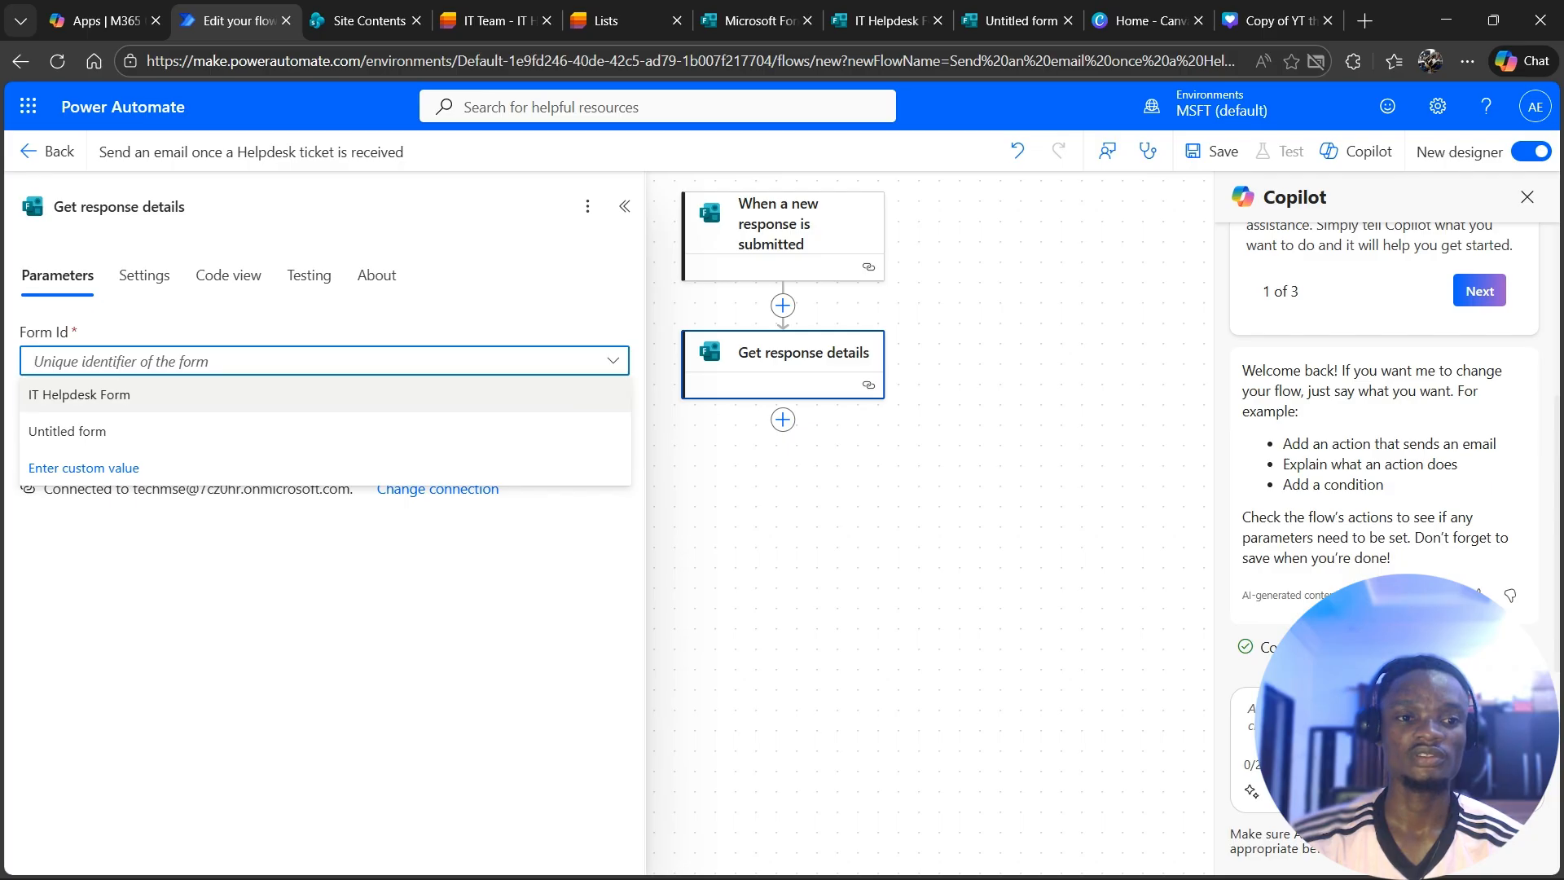
pyautogui.click(79, 395)
pyautogui.click(326, 426)
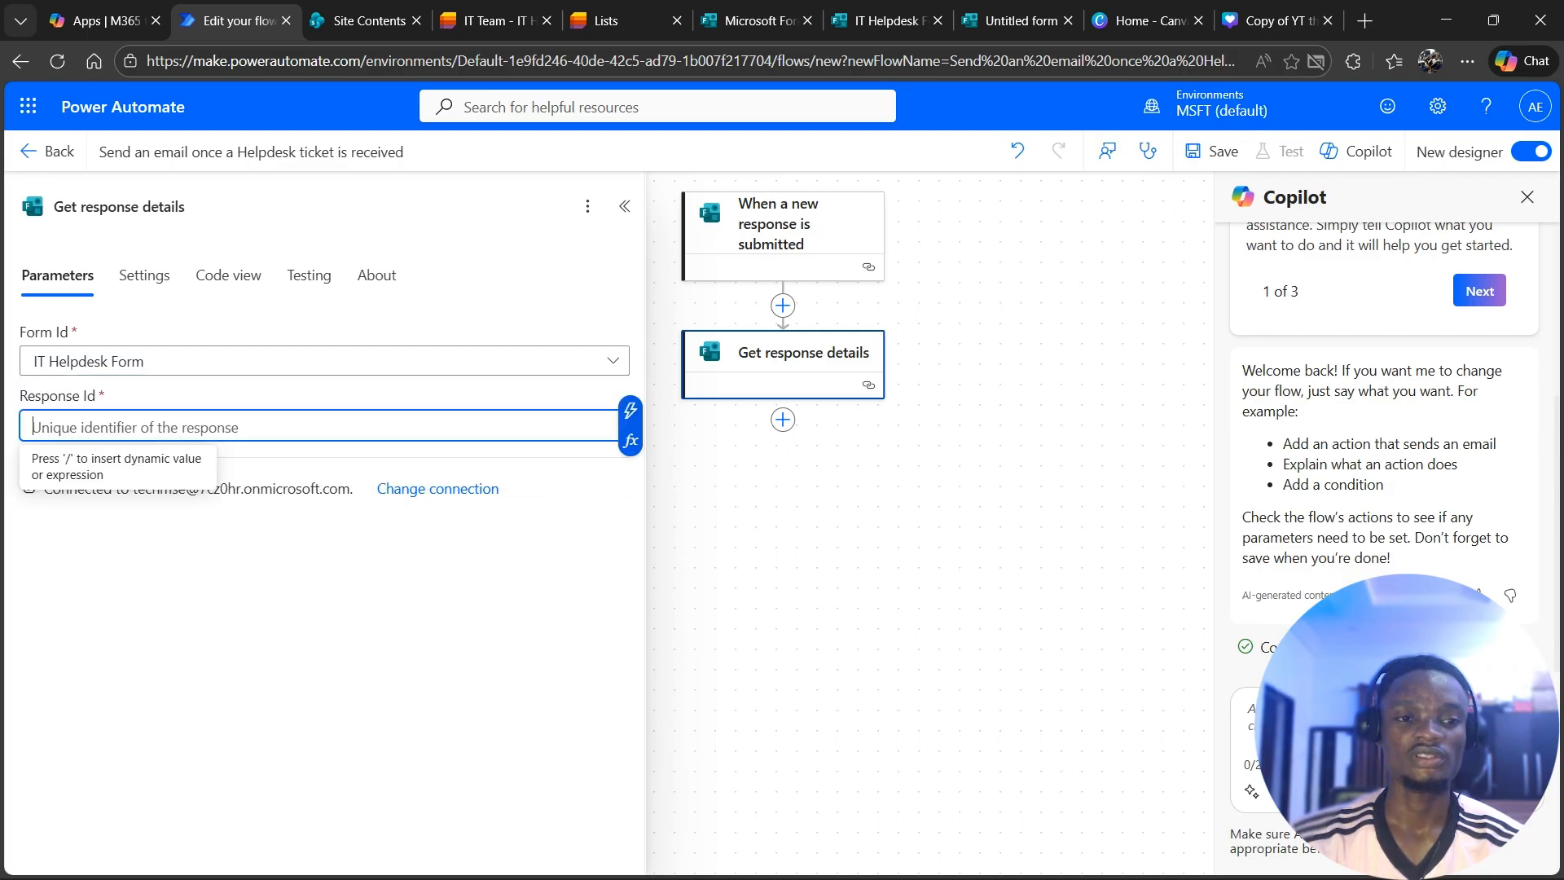
pyautogui.click(630, 409)
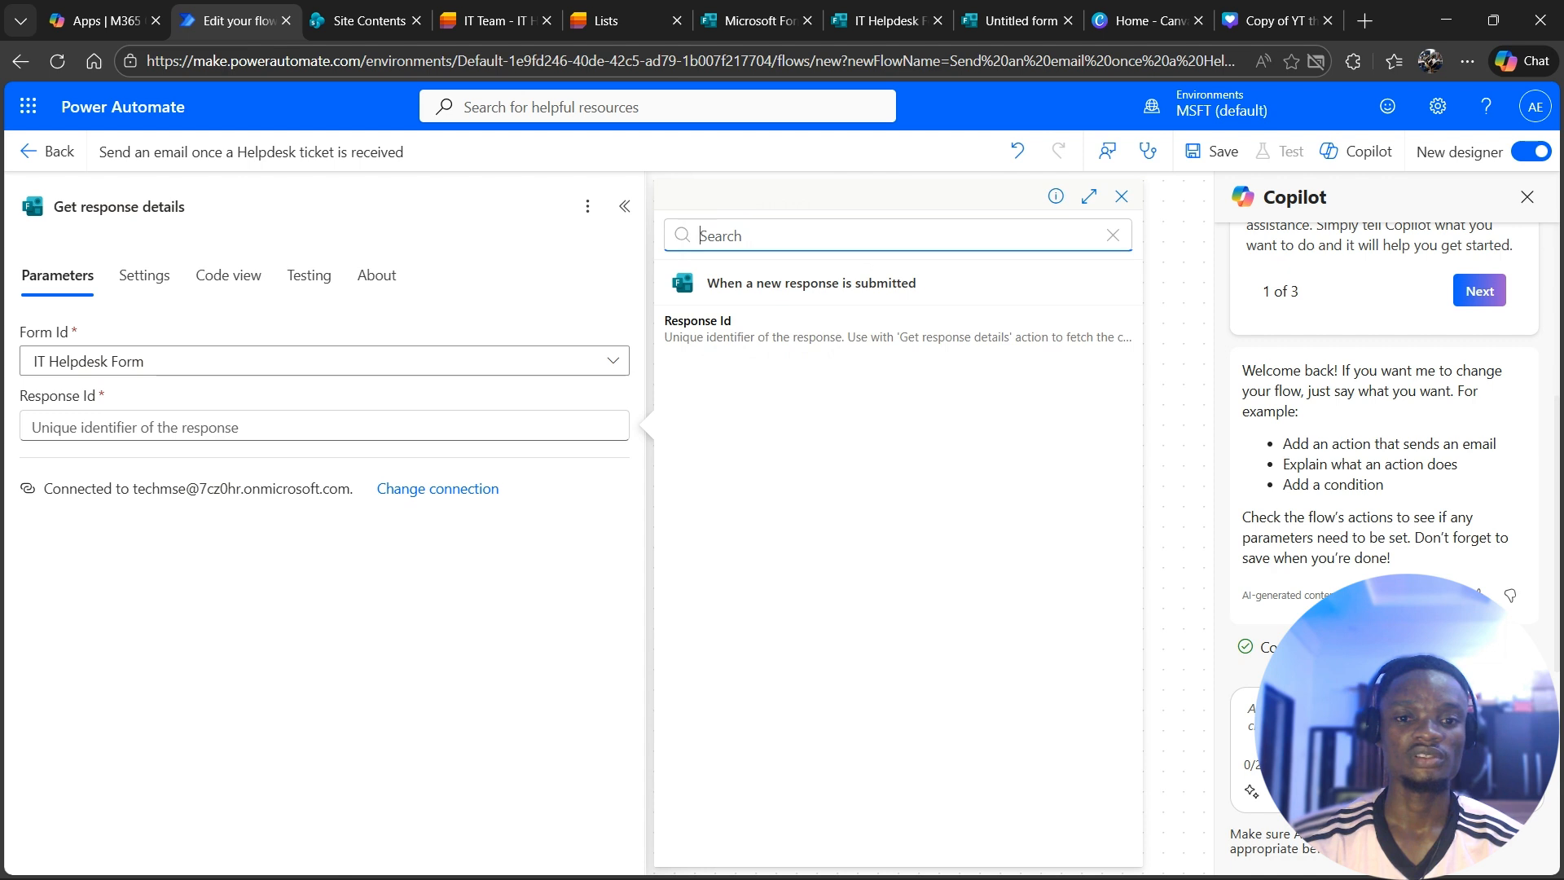
pyautogui.click(701, 326)
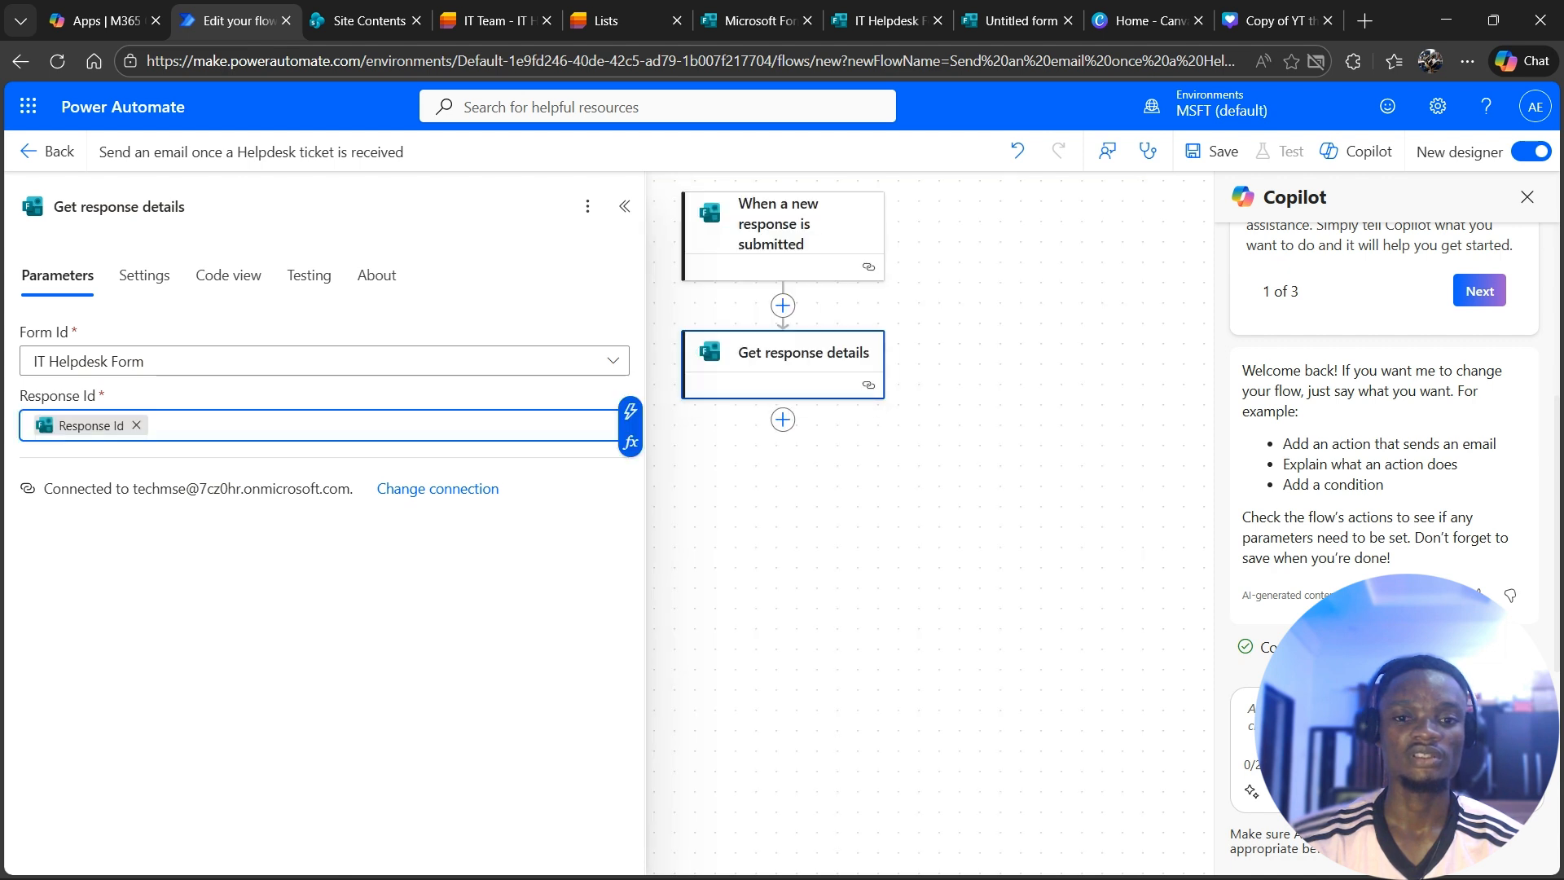
pyautogui.click(625, 207)
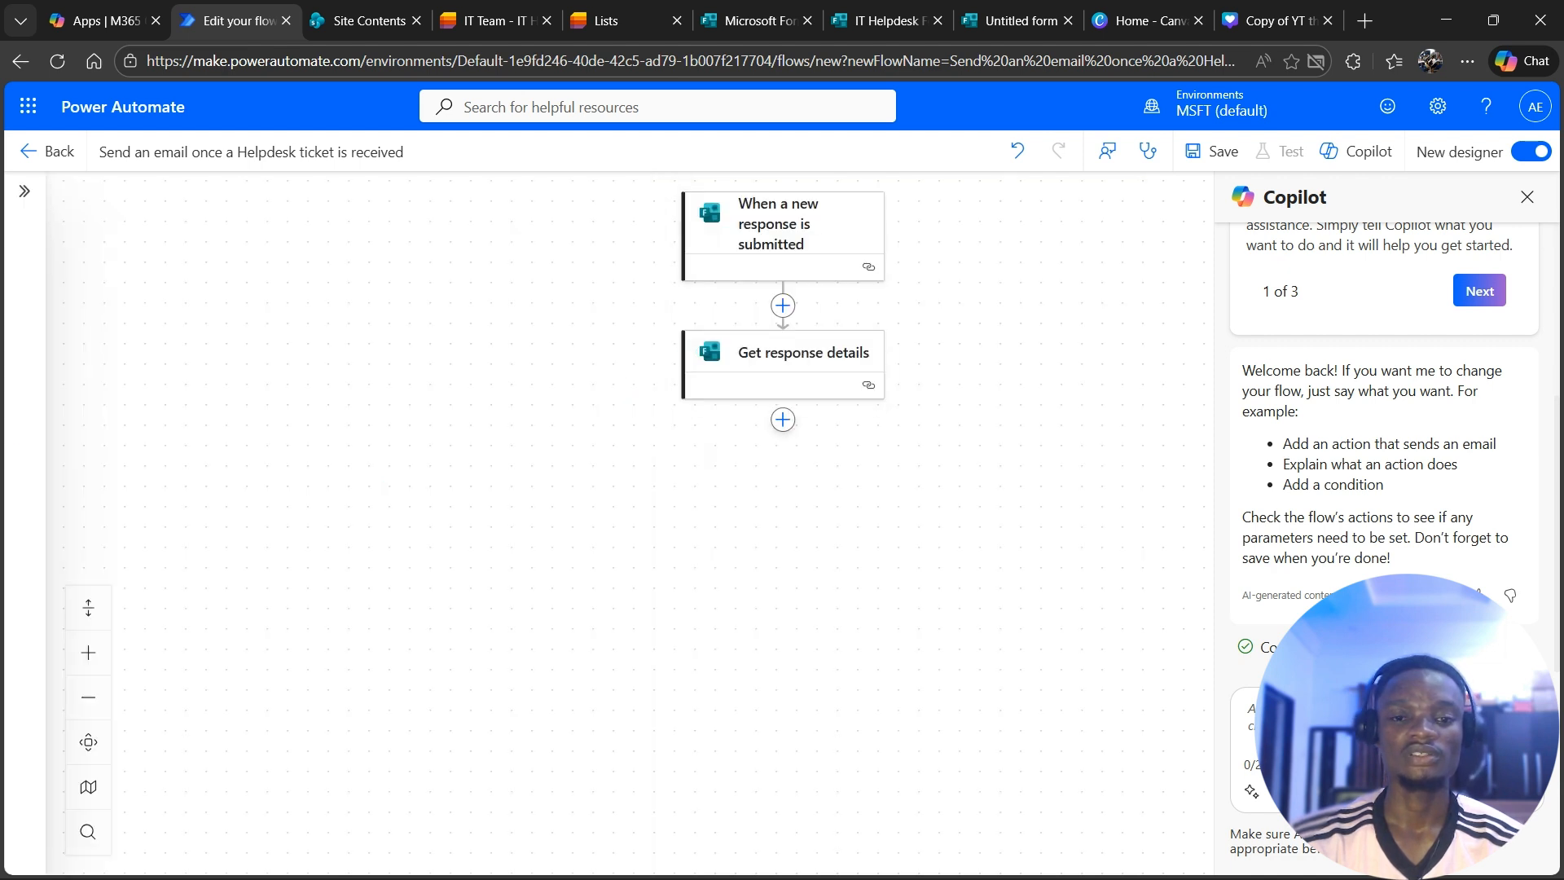
# Add a SharePoint Create item action after Get response details
pyautogui.click(782, 419)
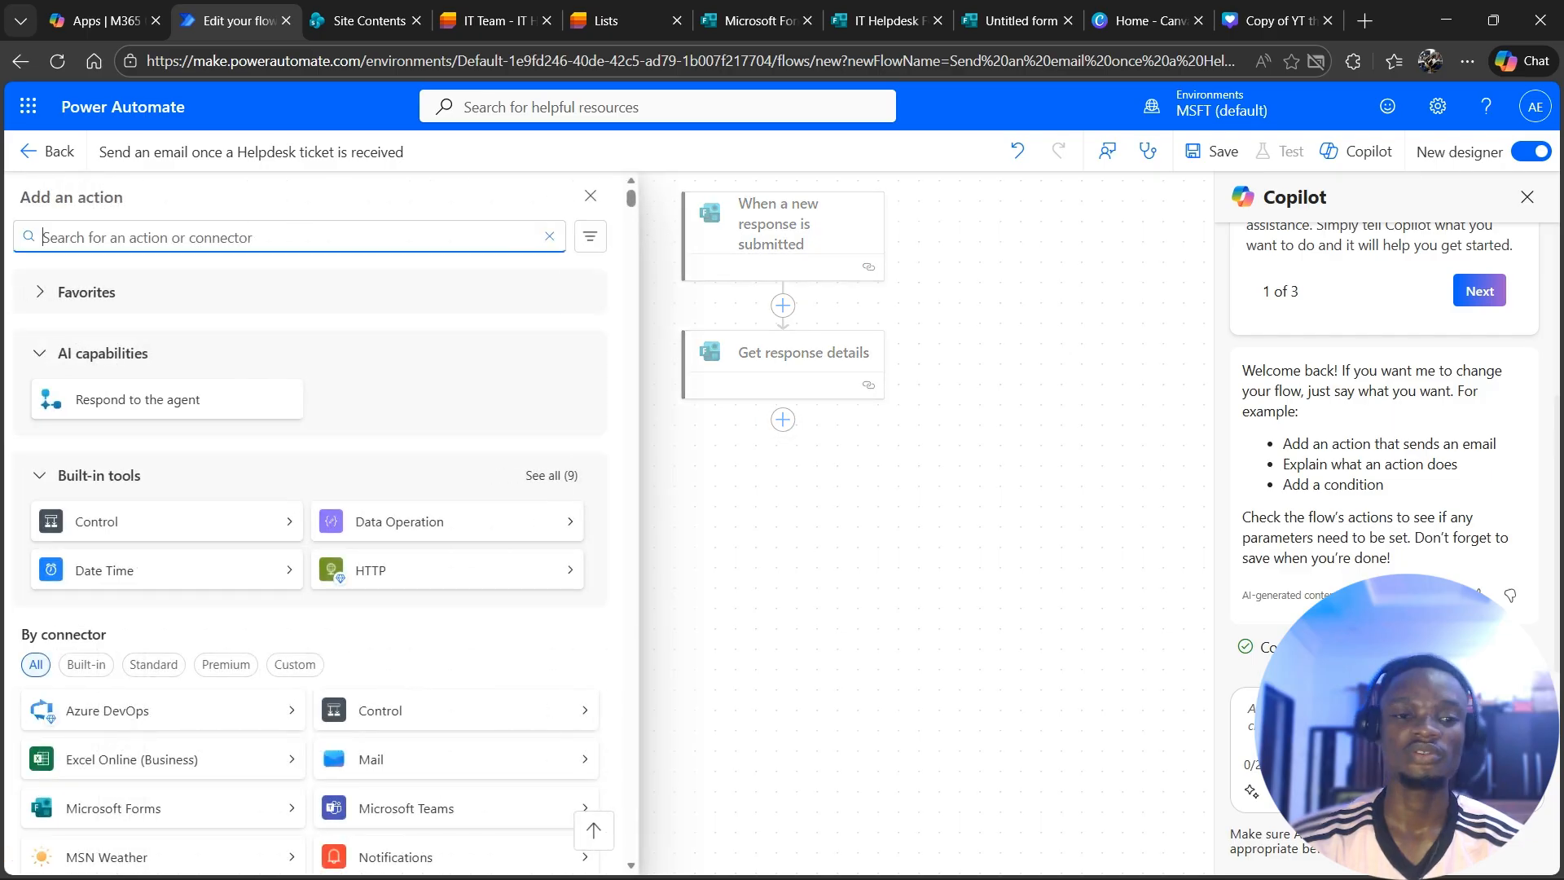
pyautogui.write('creat')
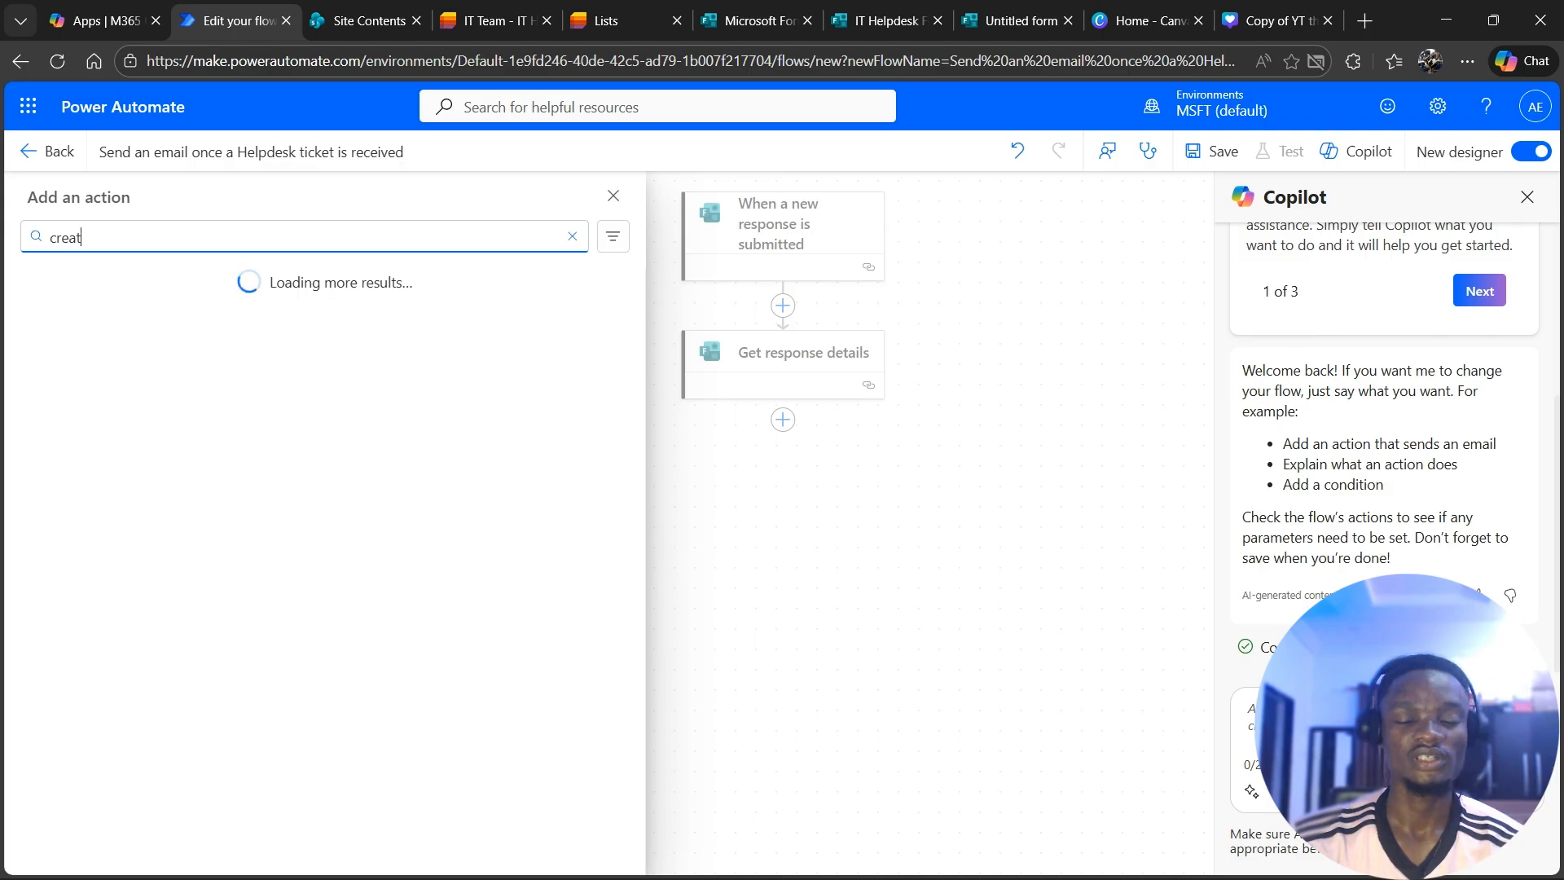
pyautogui.write('e')
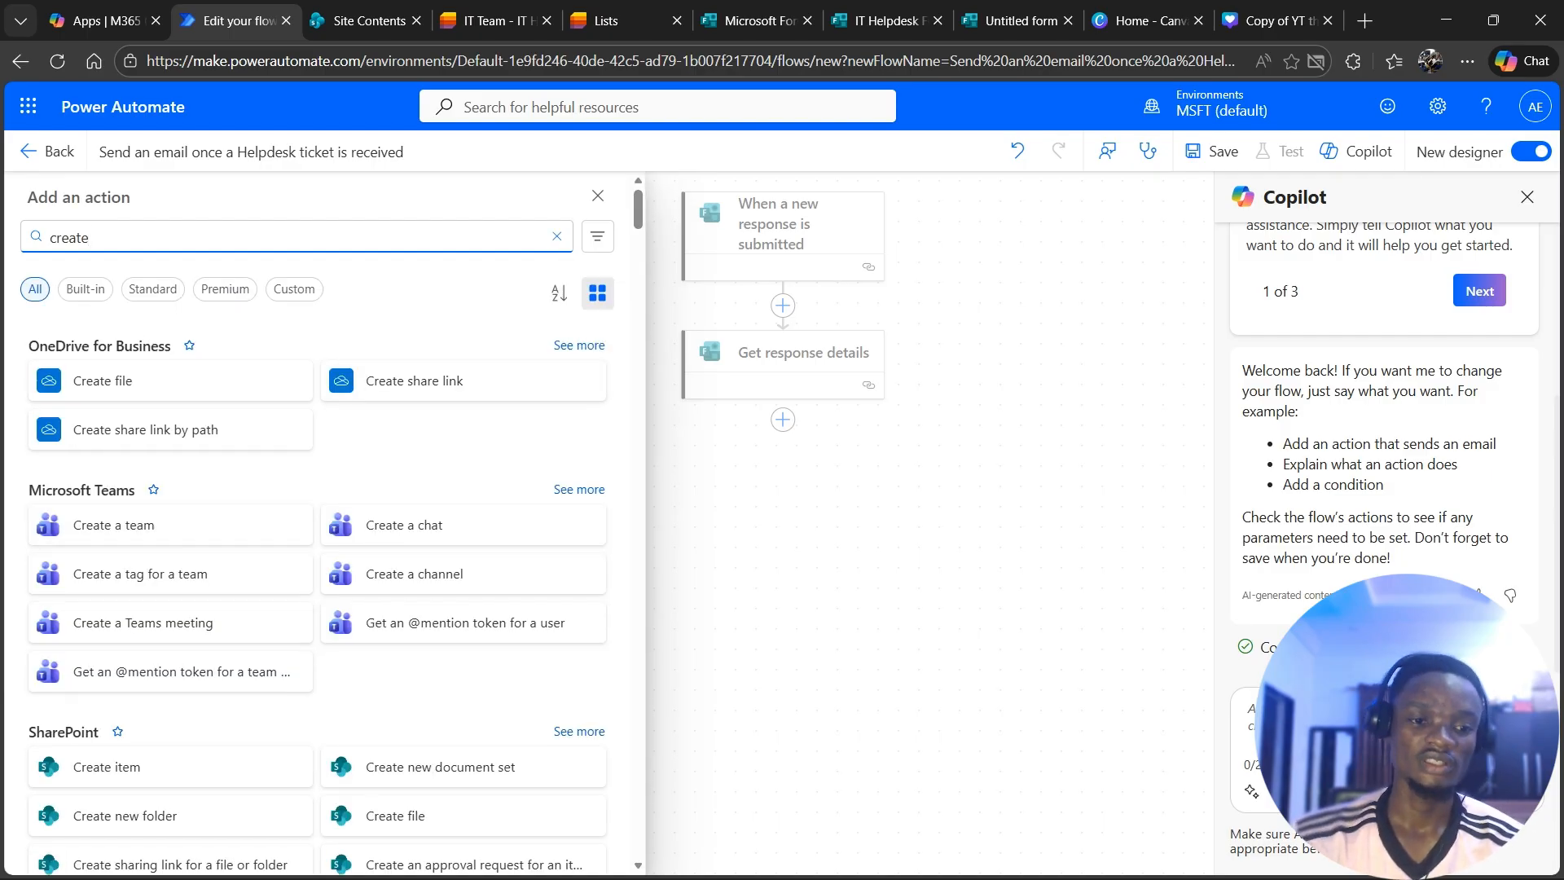
pyautogui.click(154, 767)
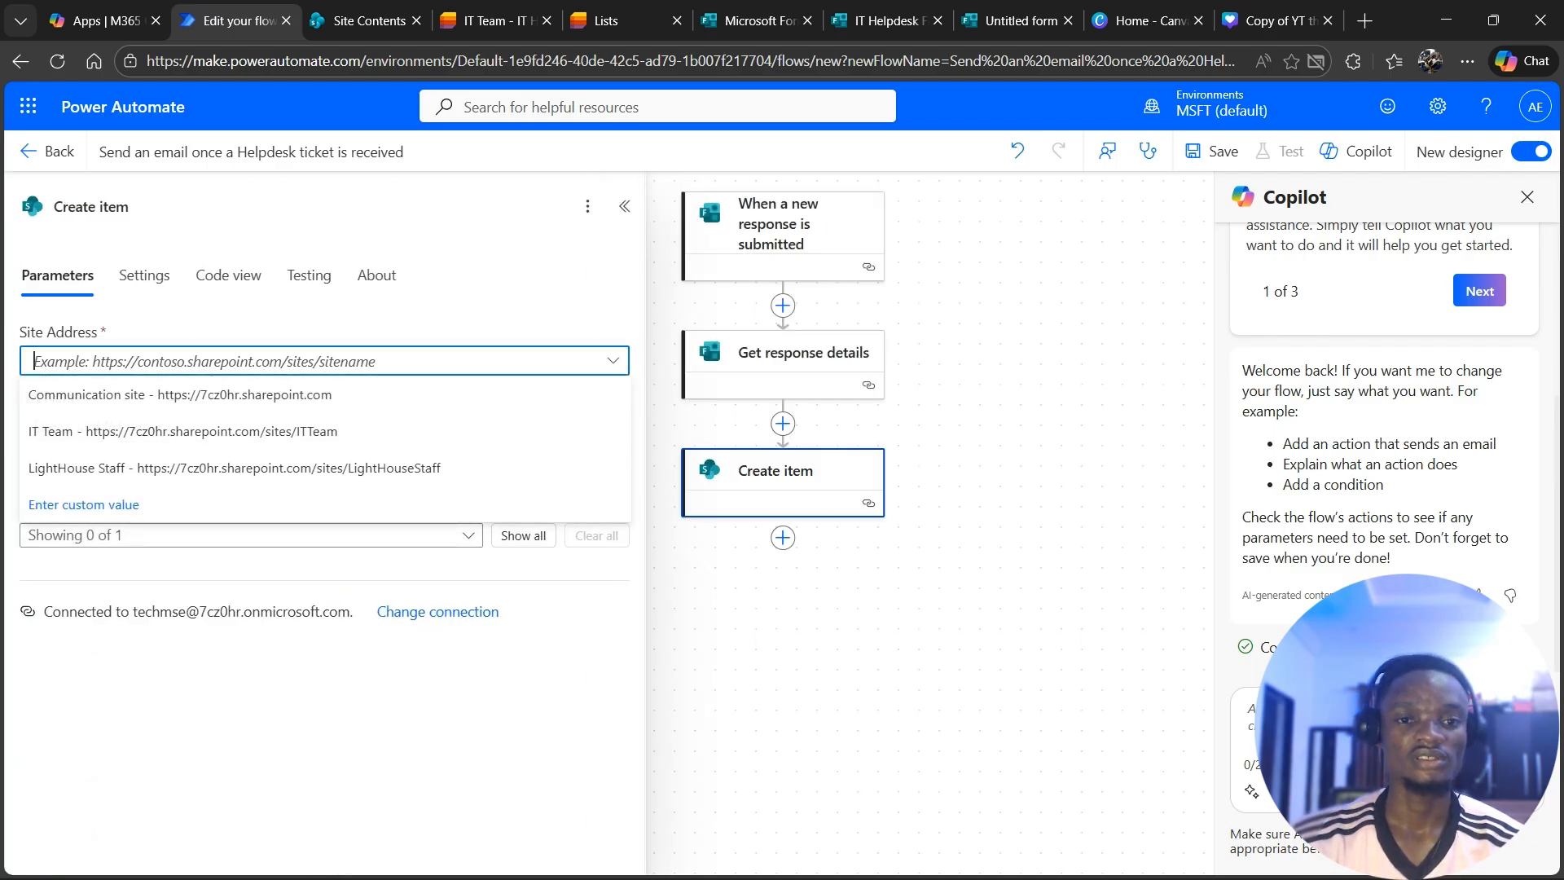
# Point Create item at the IT Team site and IT Helpdesk list, showing all column fields
pyautogui.click(182, 432)
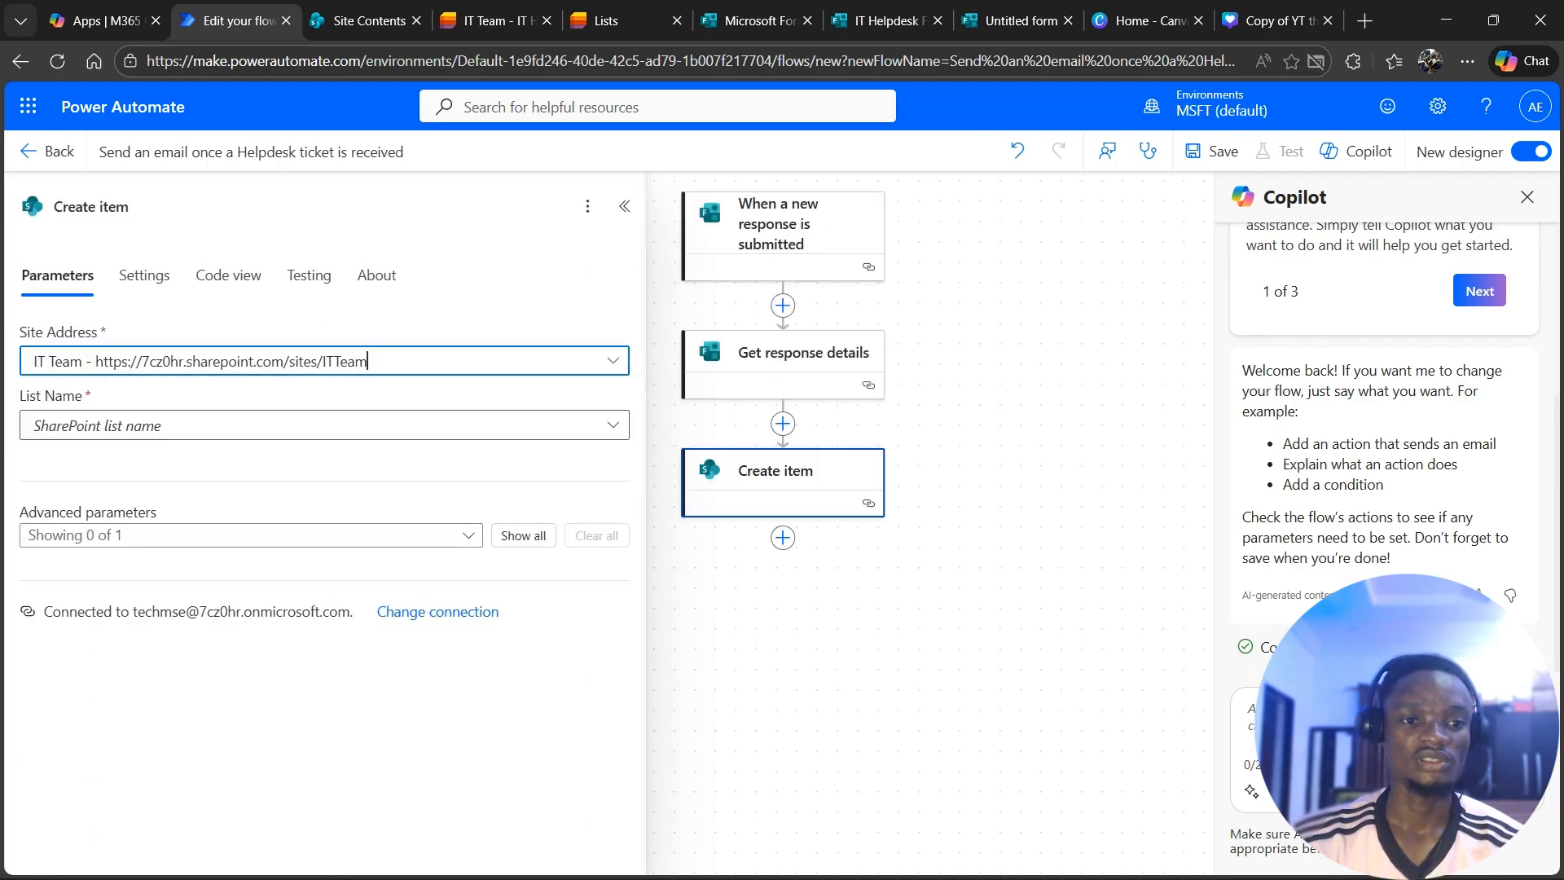
pyautogui.click(183, 426)
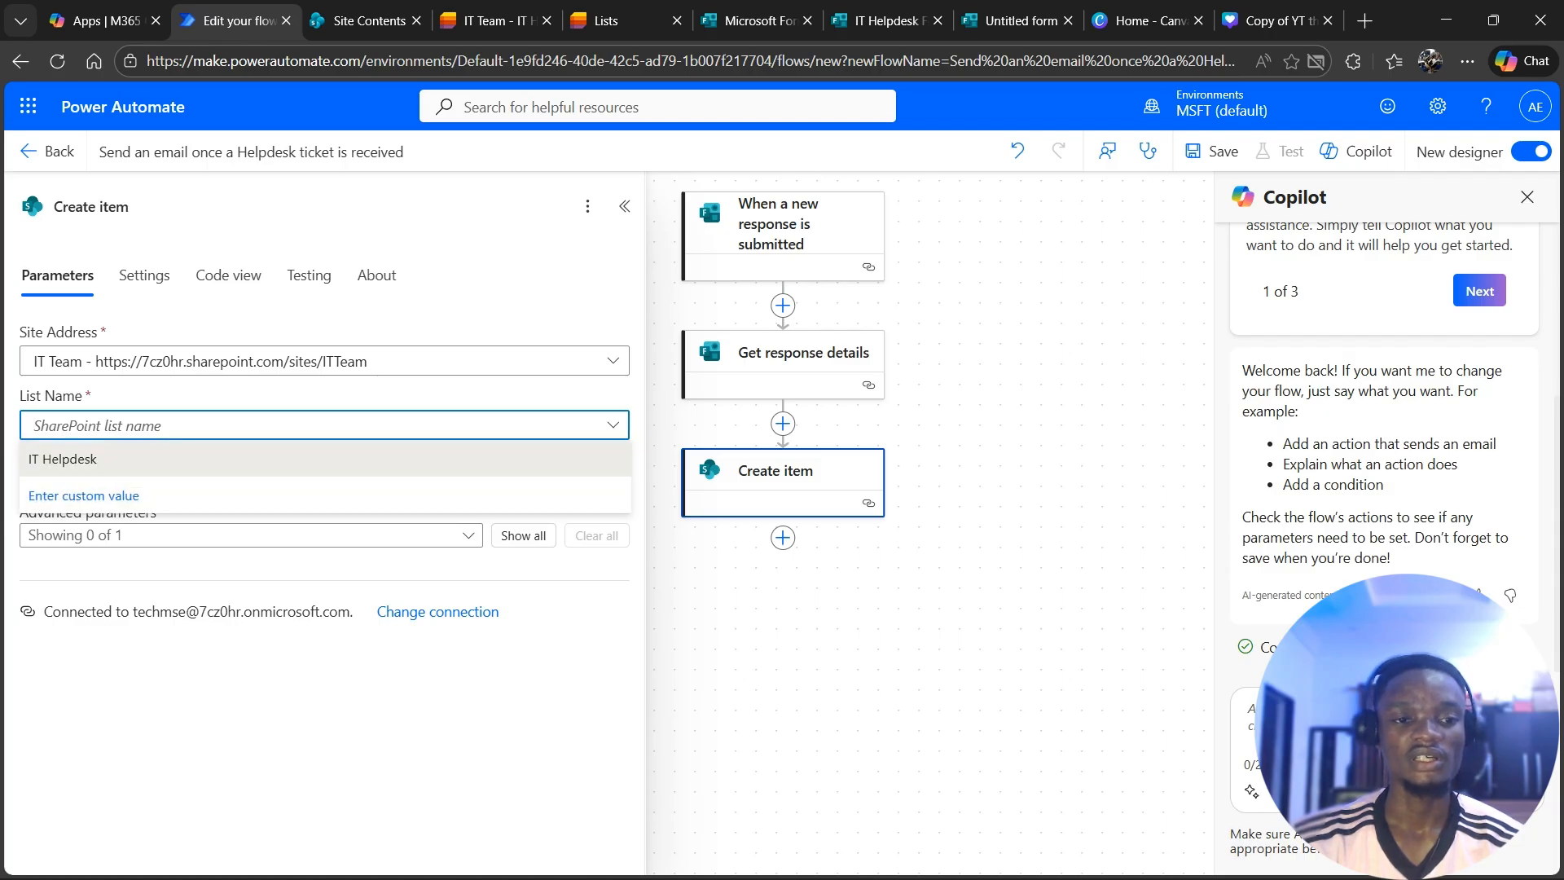
pyautogui.click(122, 458)
pyautogui.click(523, 535)
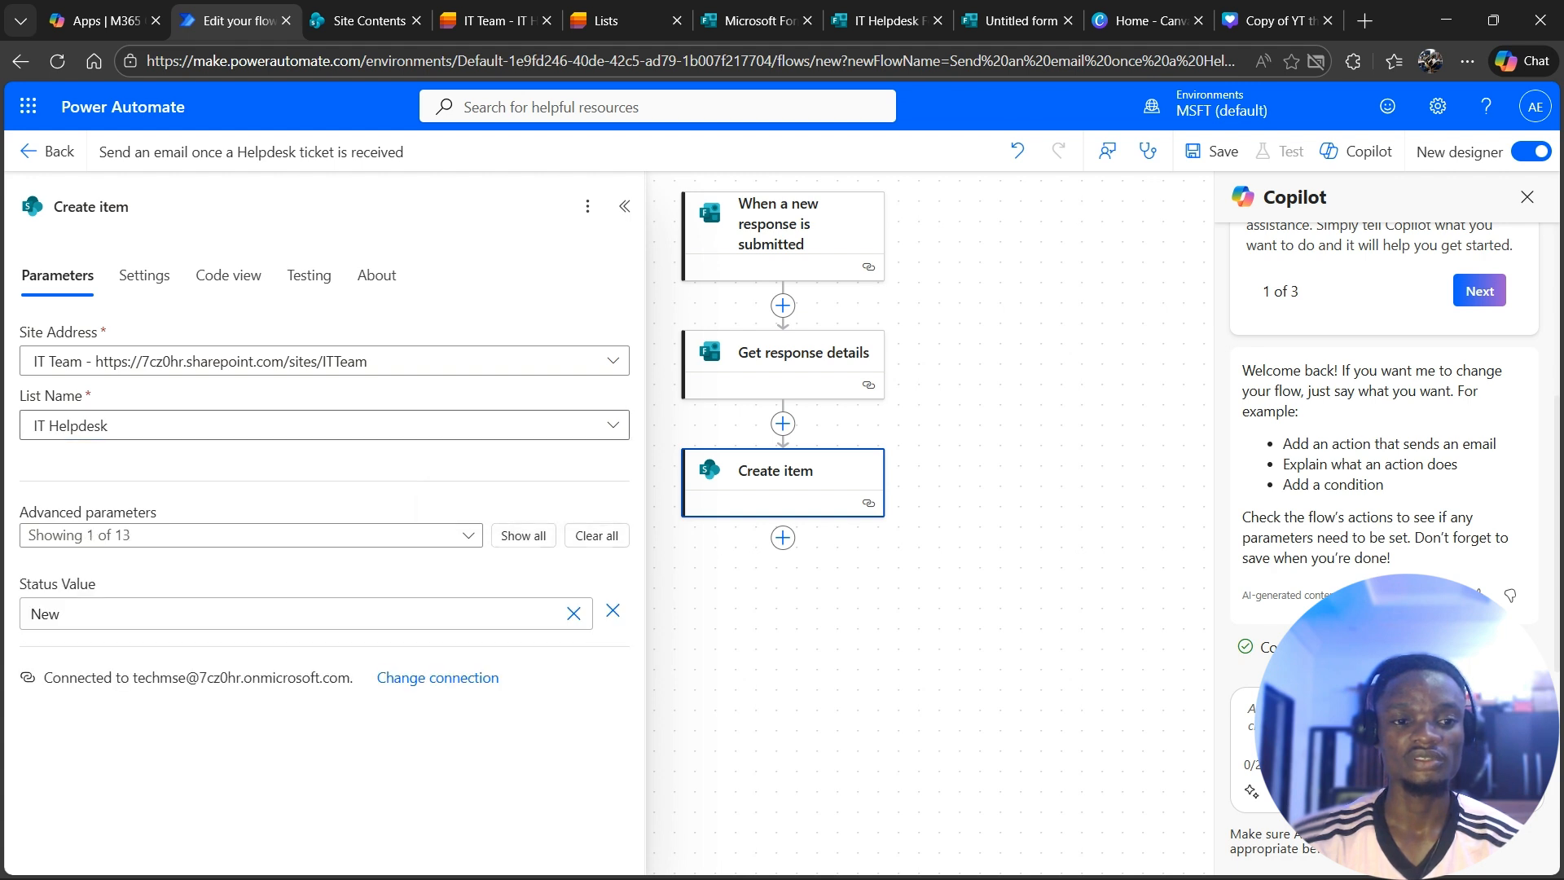
pyautogui.click(523, 535)
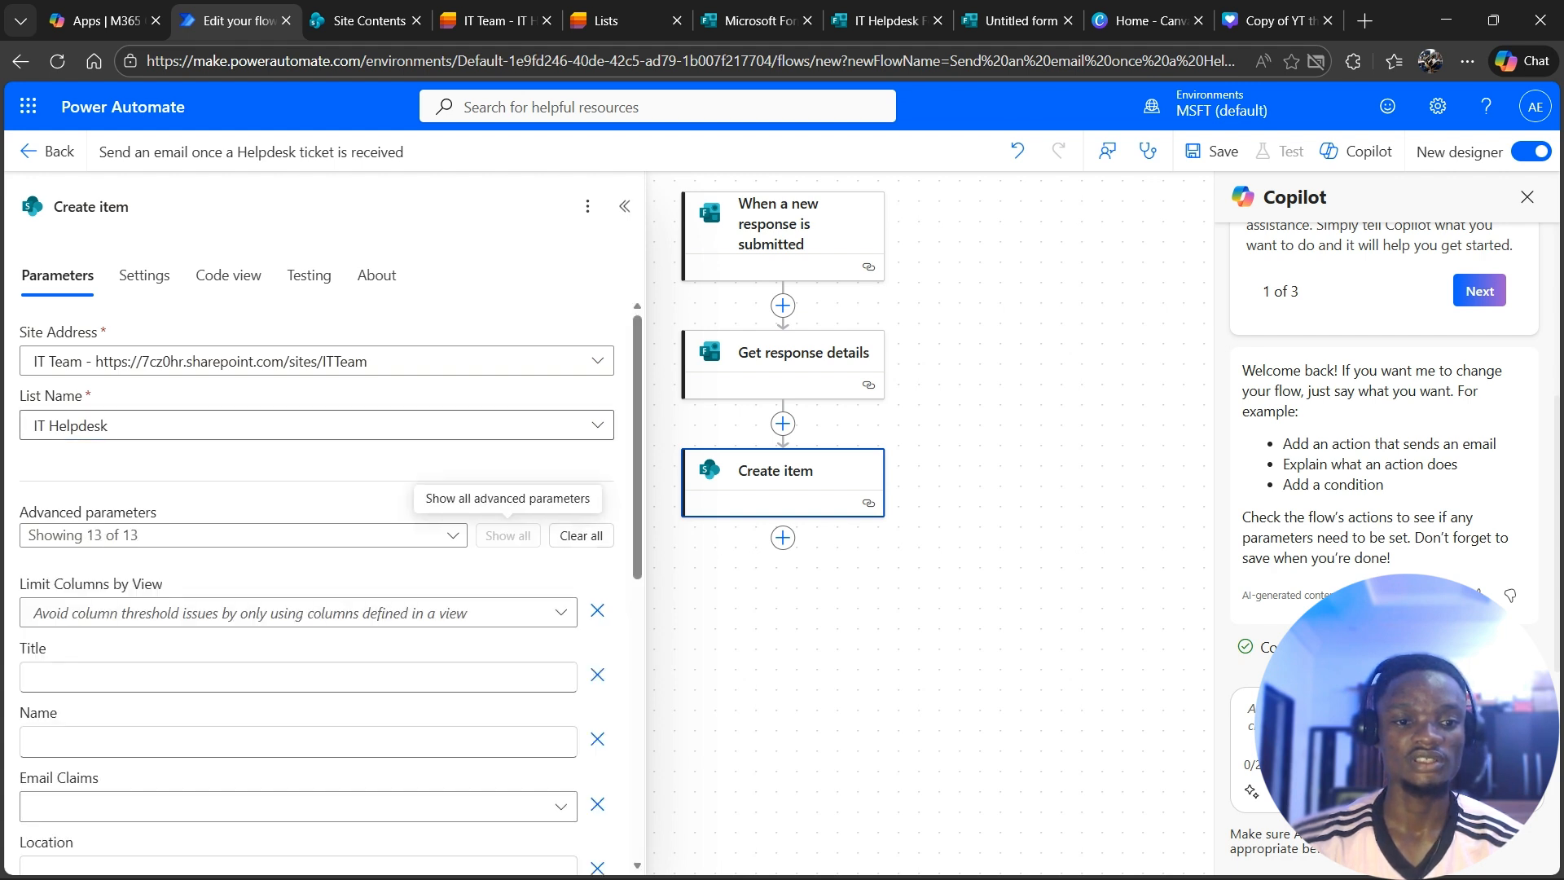
pyautogui.scroll(-3, 318, 585)
pyautogui.scroll(2, 317, 585)
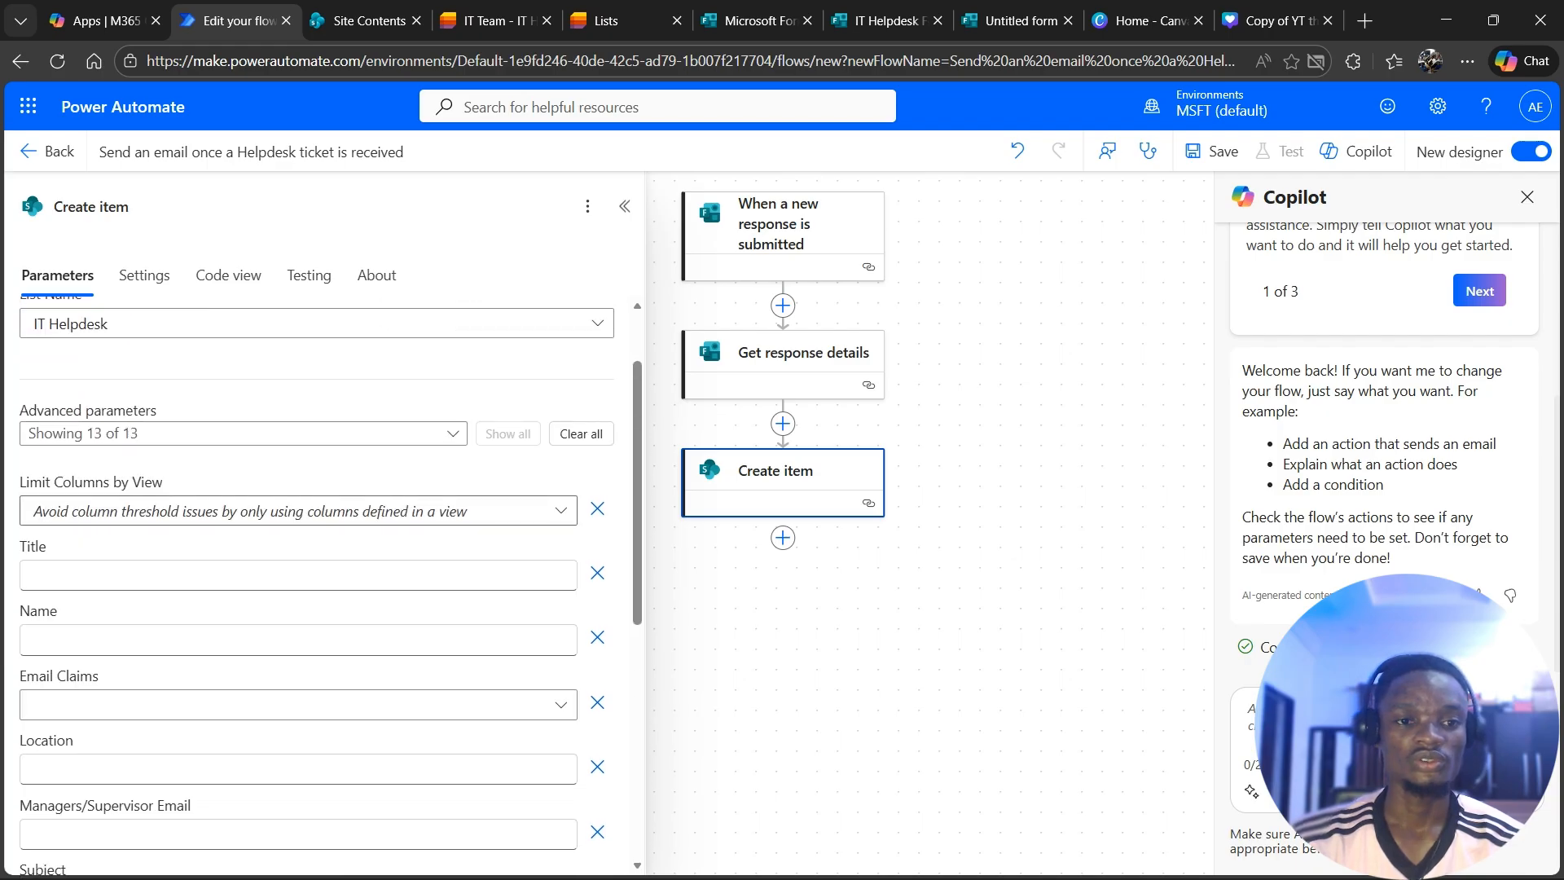
pyautogui.click(298, 575)
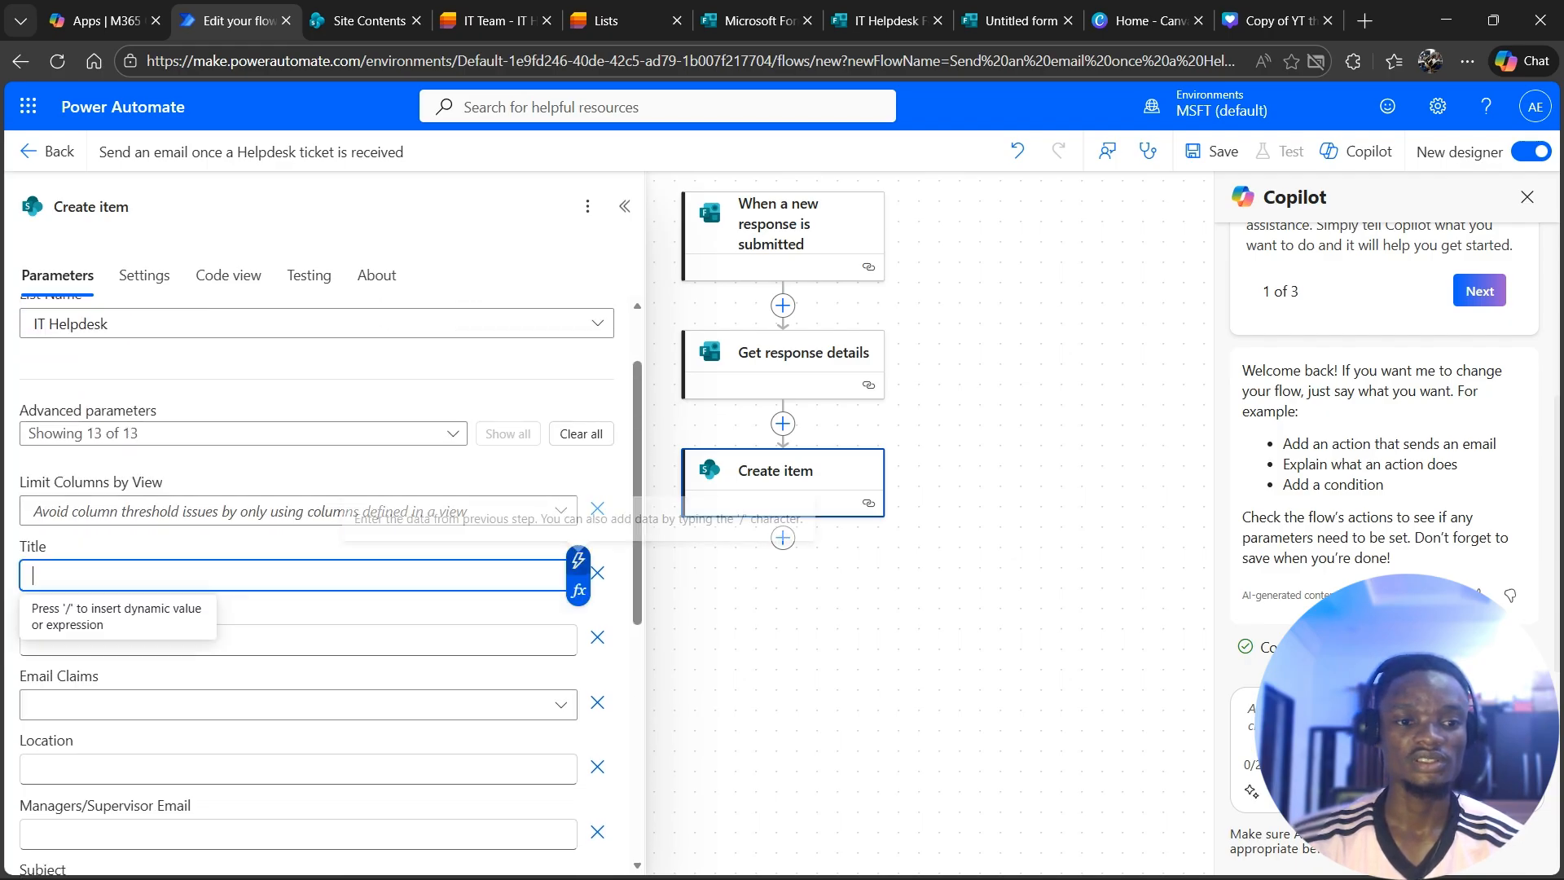
# Set Title to the expression formatDateTime(utcNow(), 'yyyyMMddHHmmssfff')
pyautogui.click(578, 590)
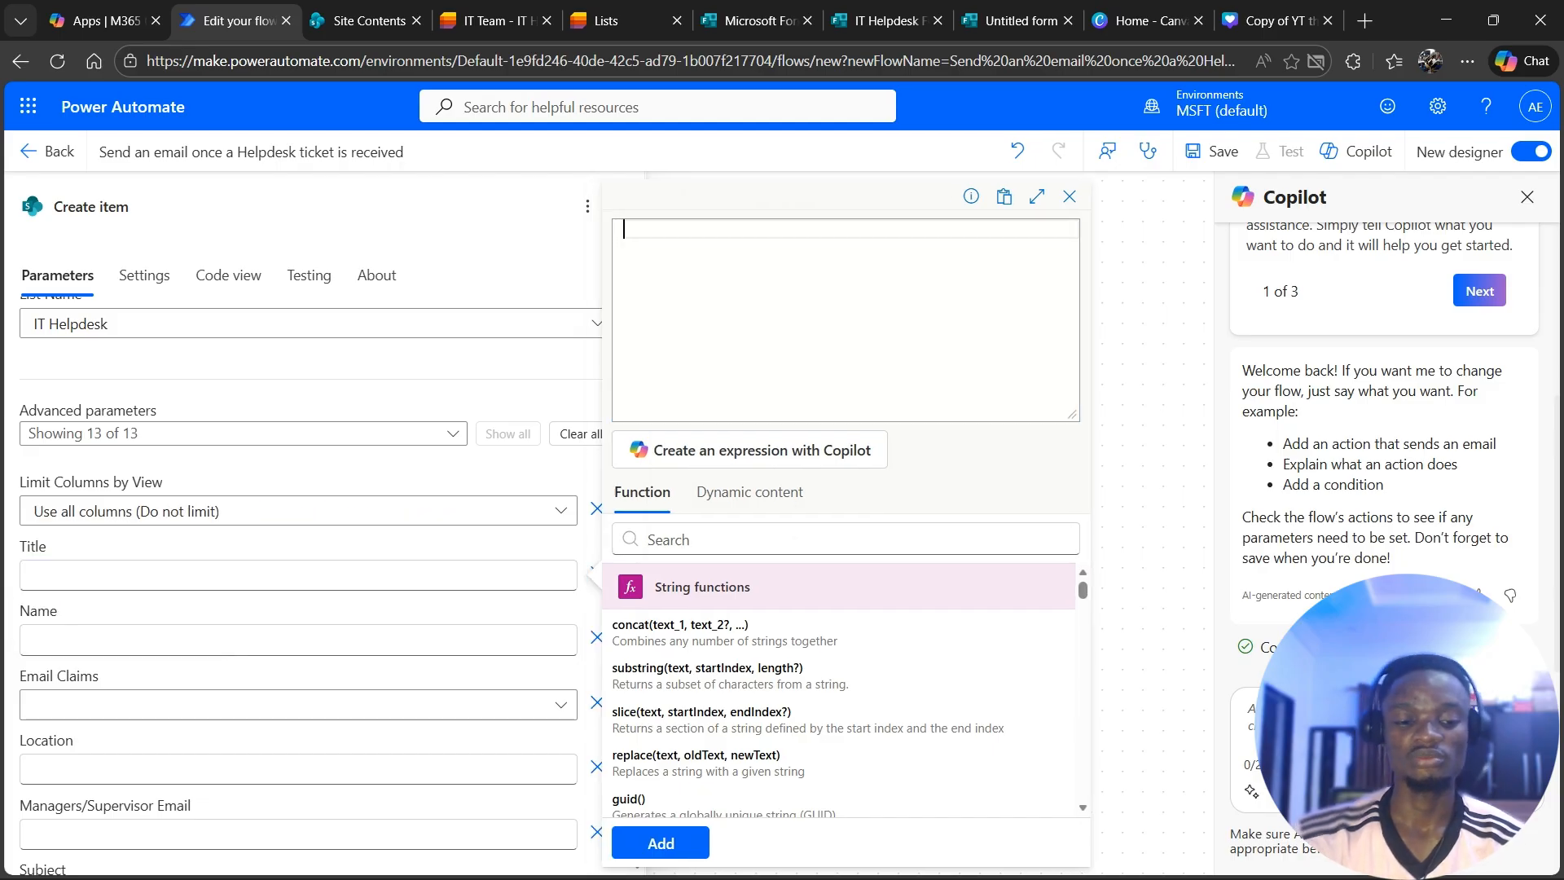
pyautogui.write('D')
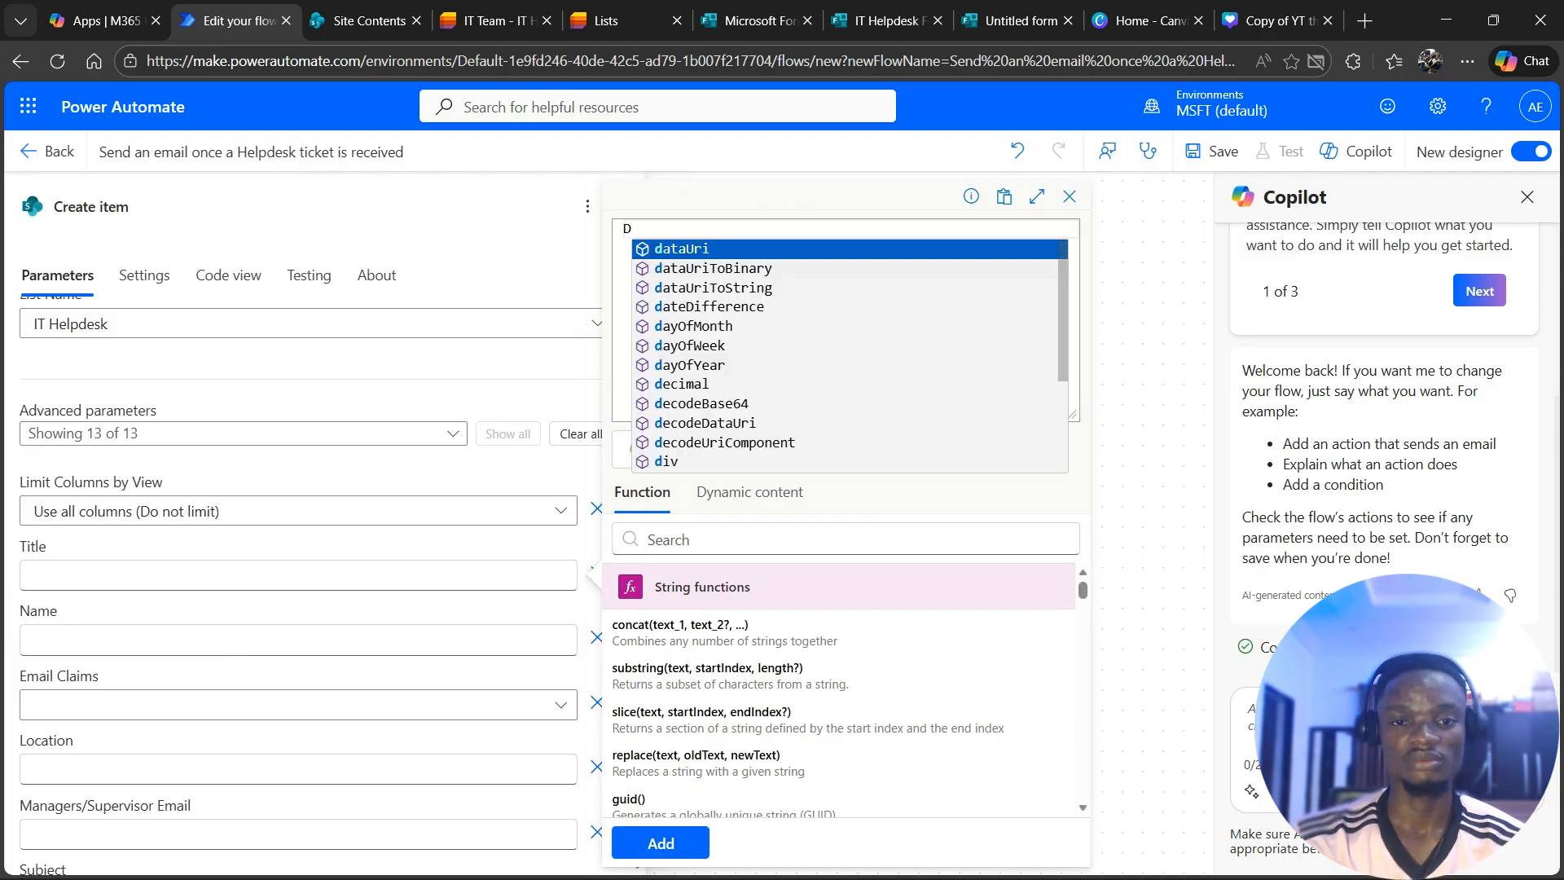
pyautogui.write('a=')
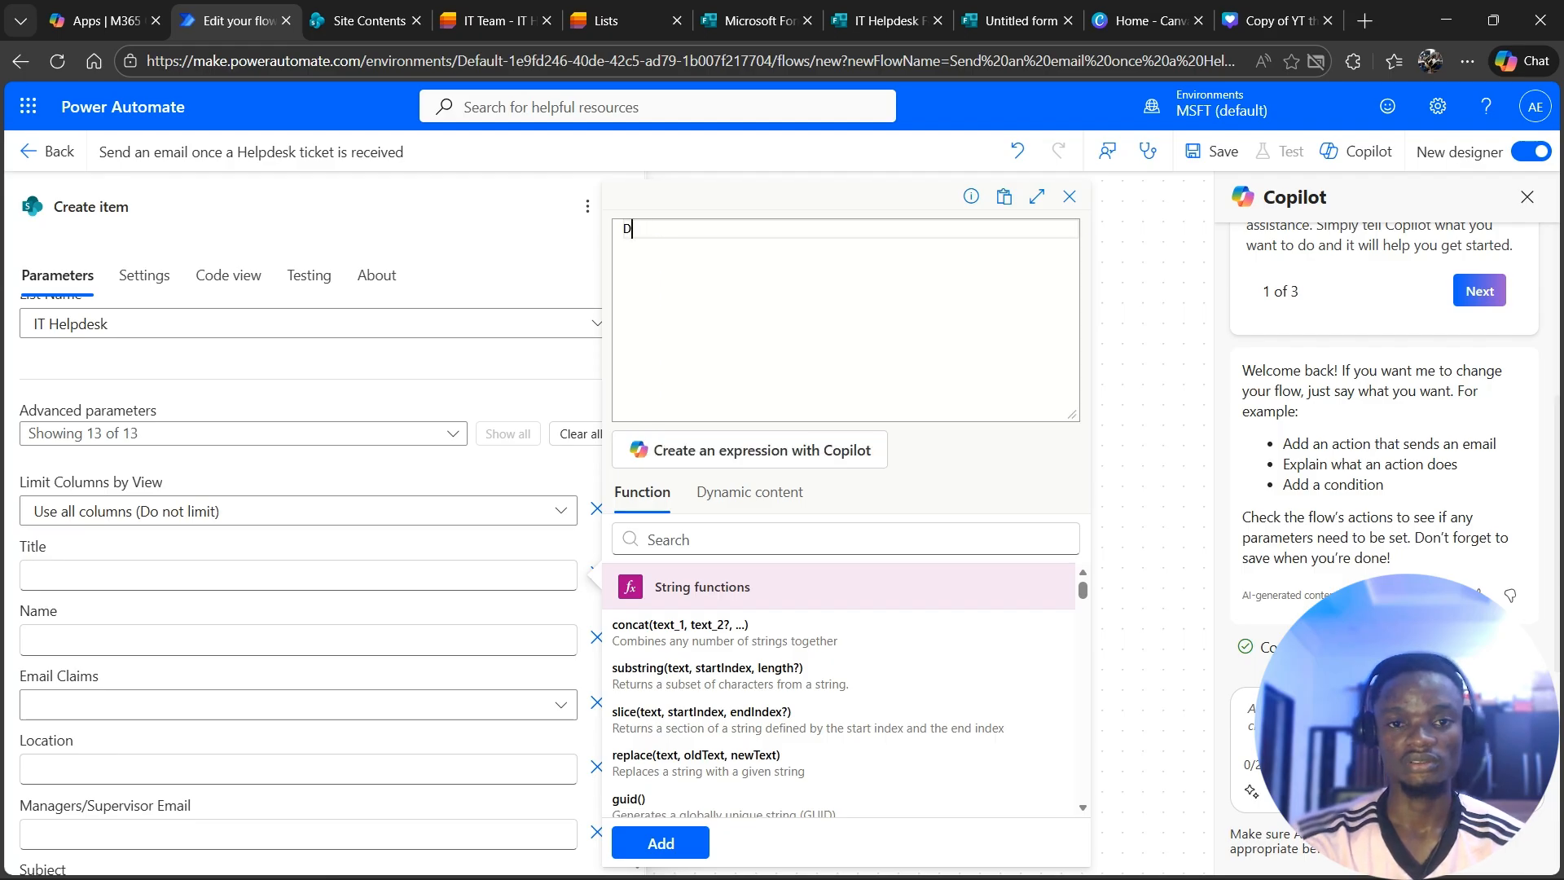
pyautogui.press('BackSpace')
pyautogui.write('formatDateTime(')
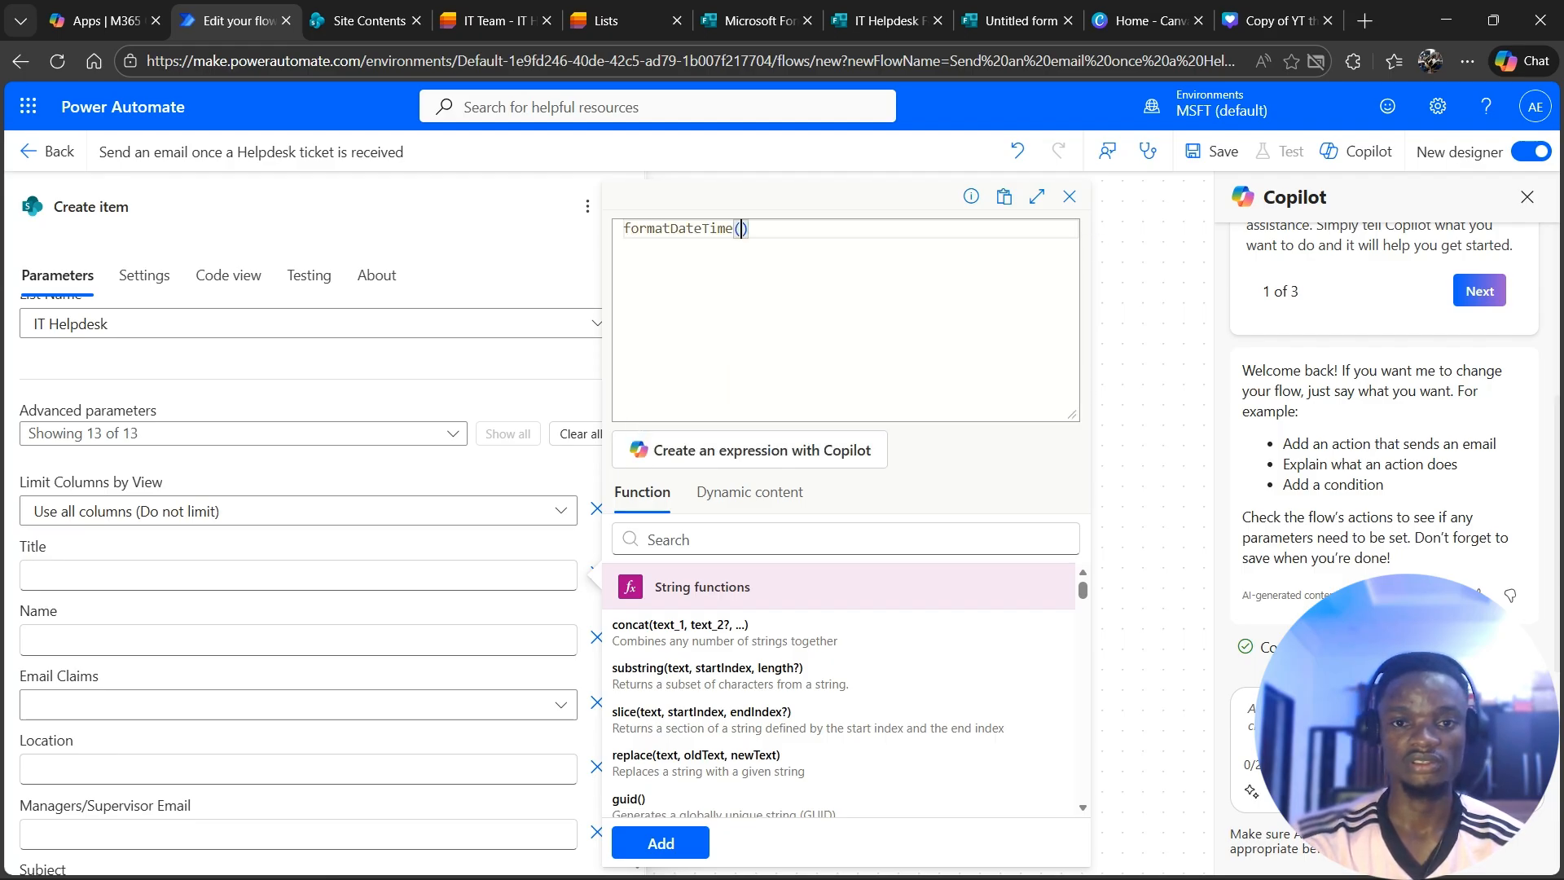
pyautogui.write('ut')
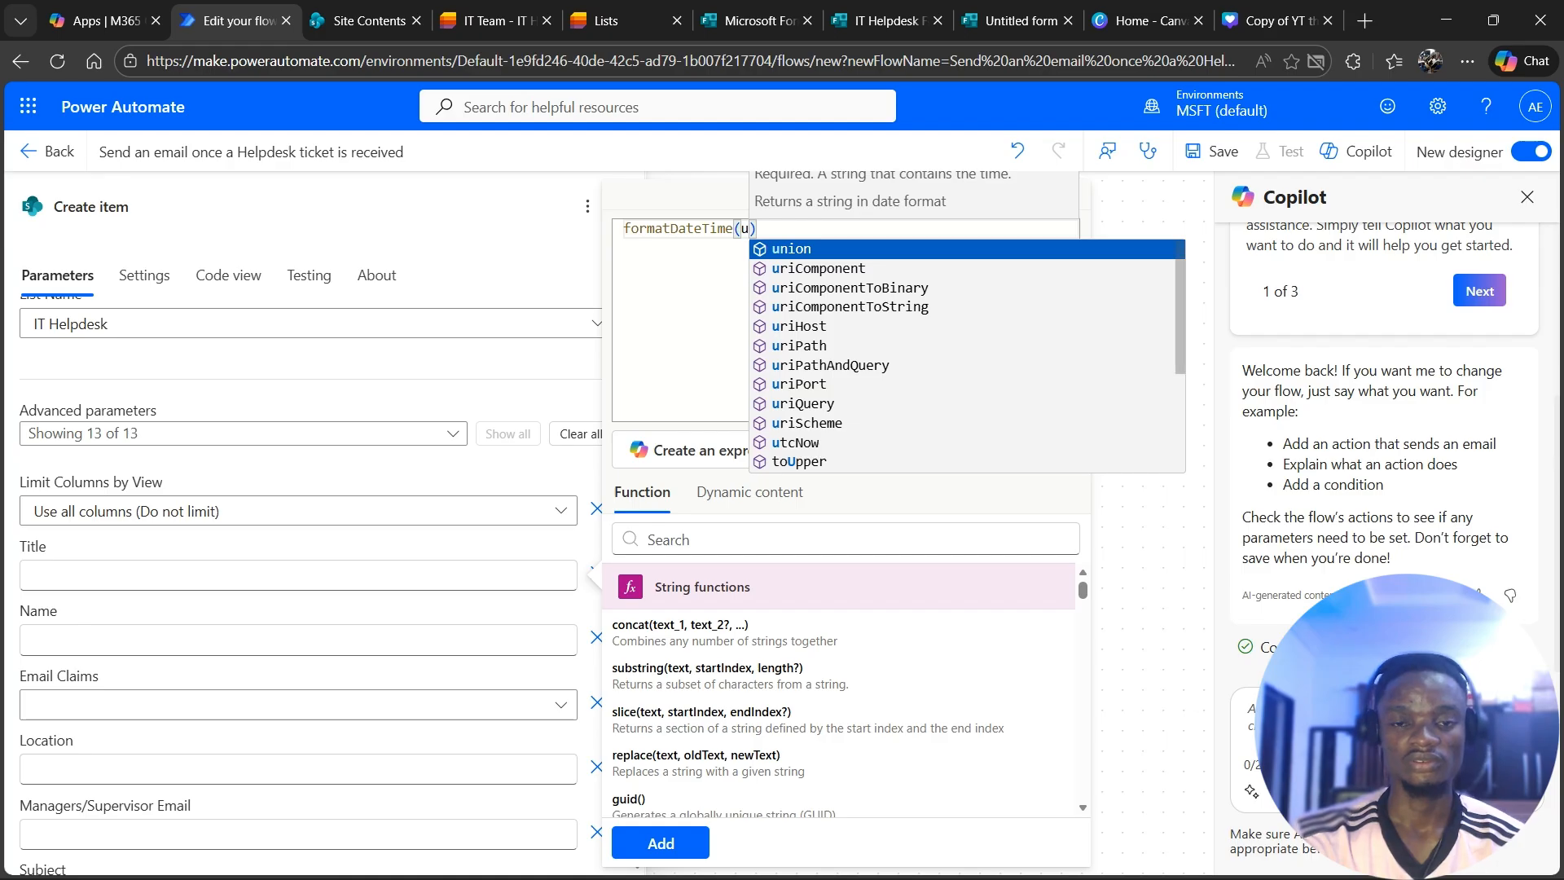
pyautogui.press('Return')
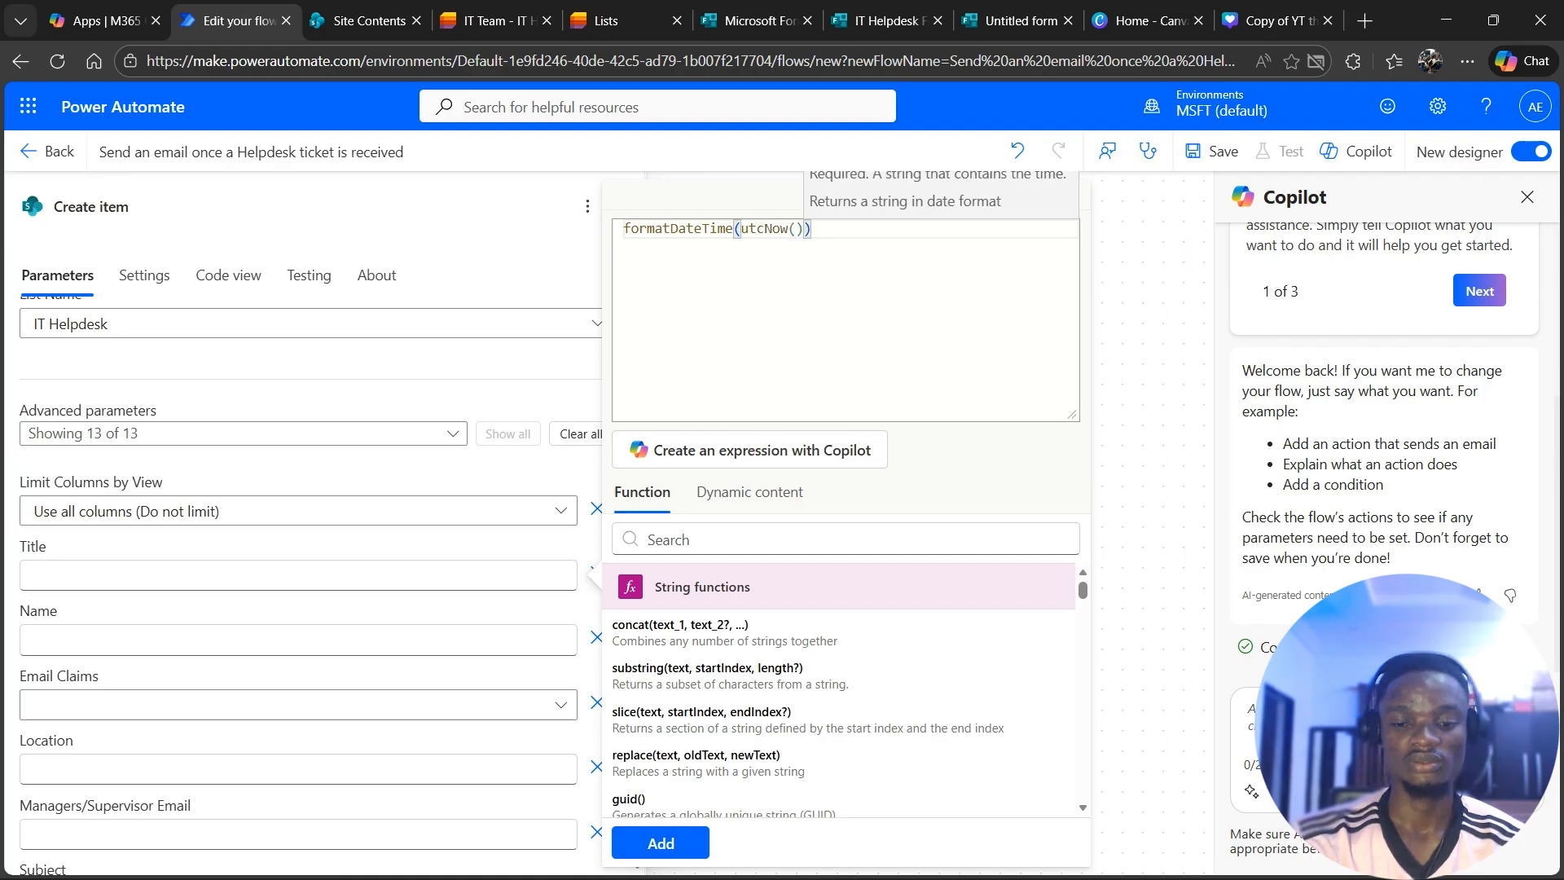
pyautogui.write(', ')
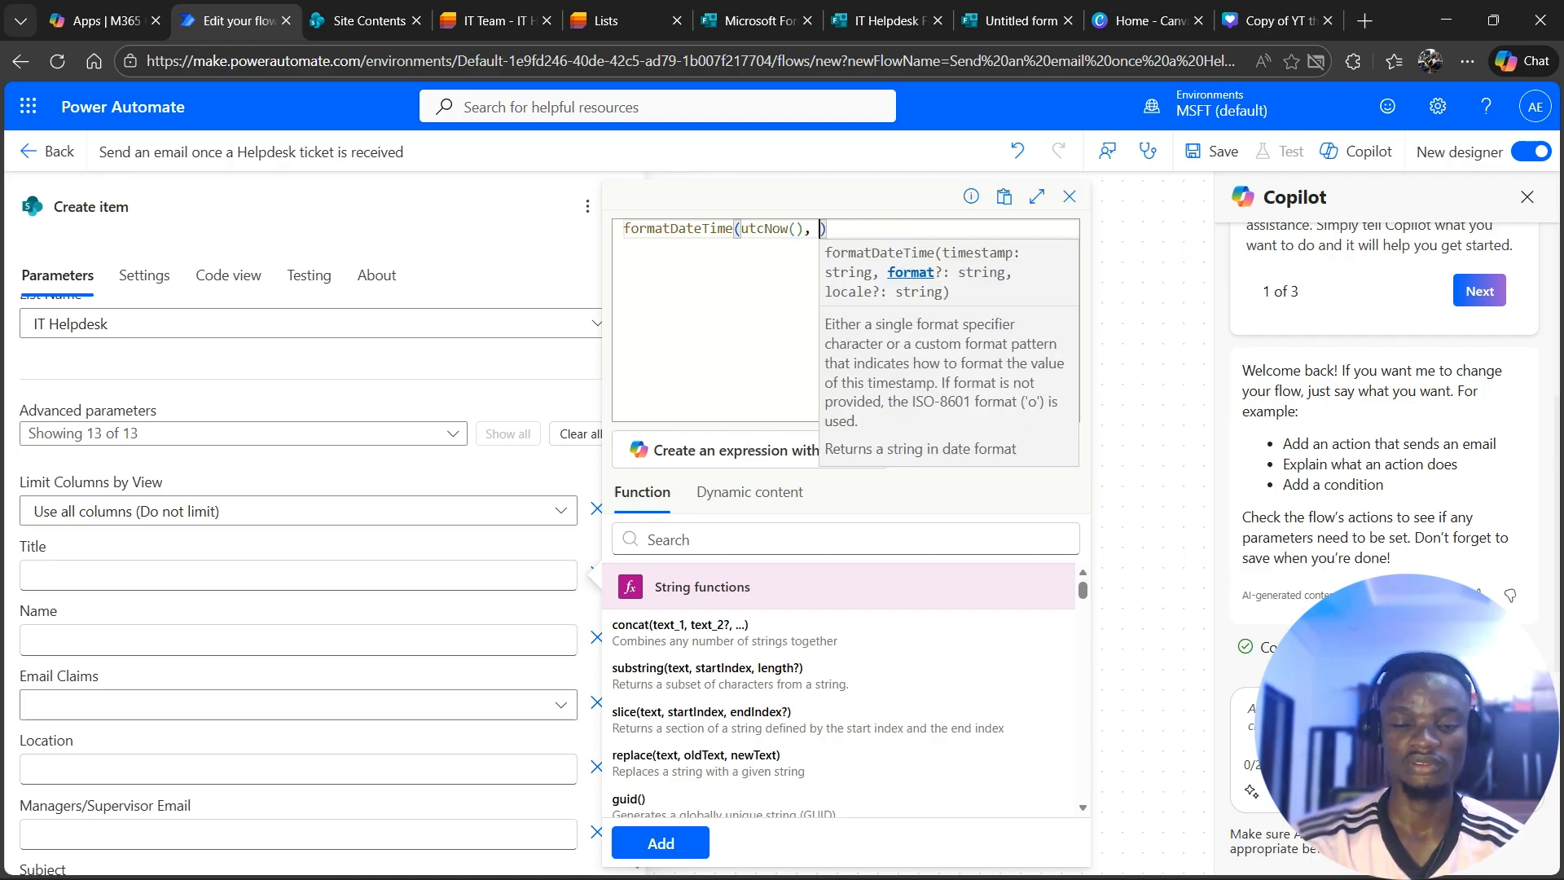
pyautogui.write("'")
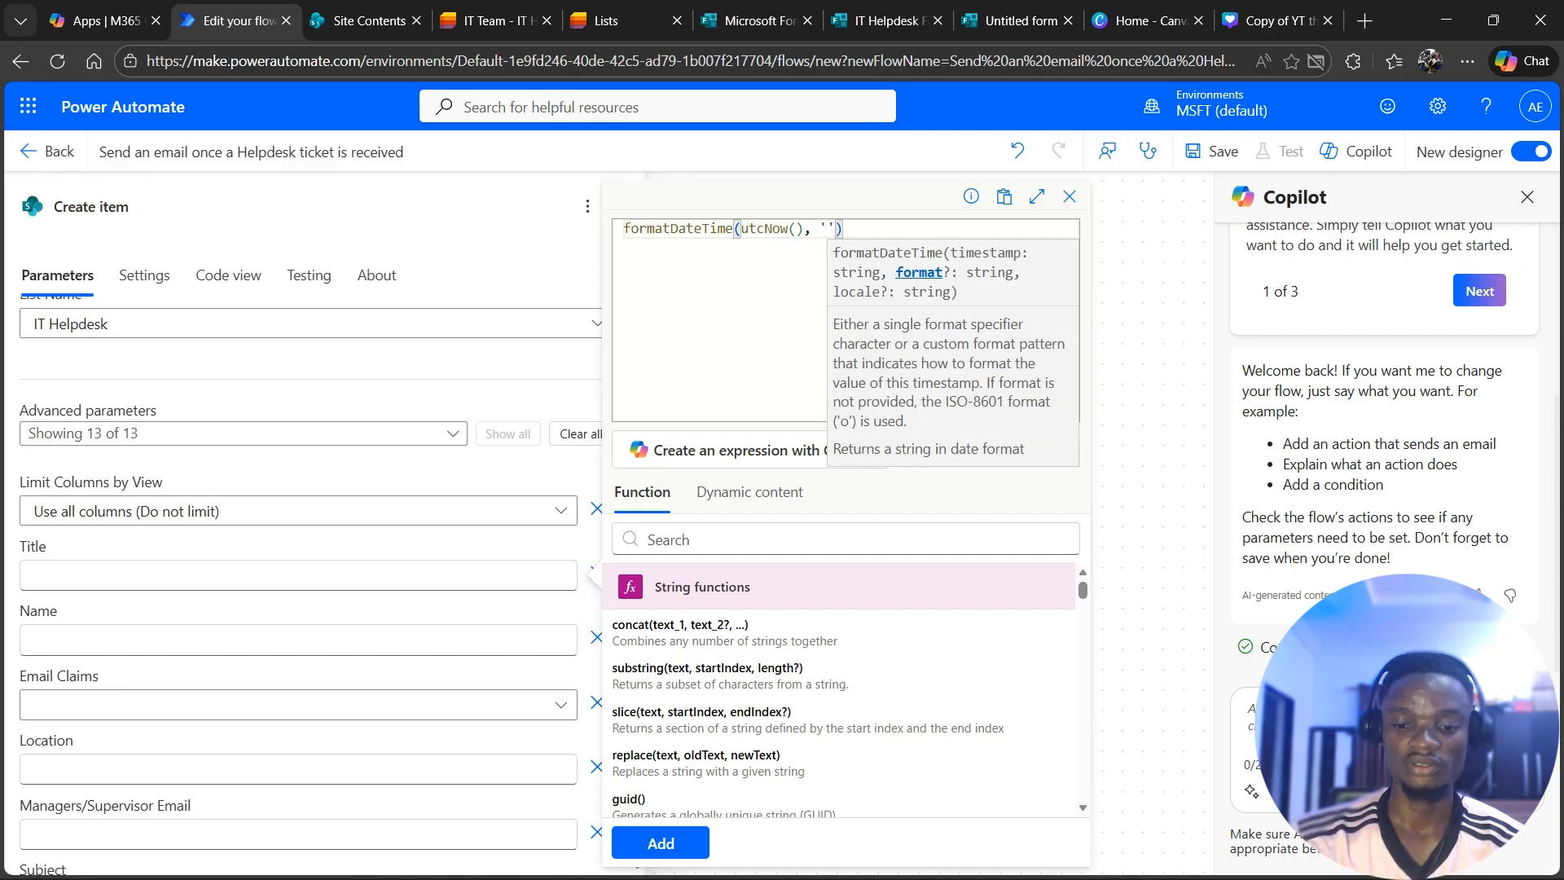
pyautogui.write('yyyy')
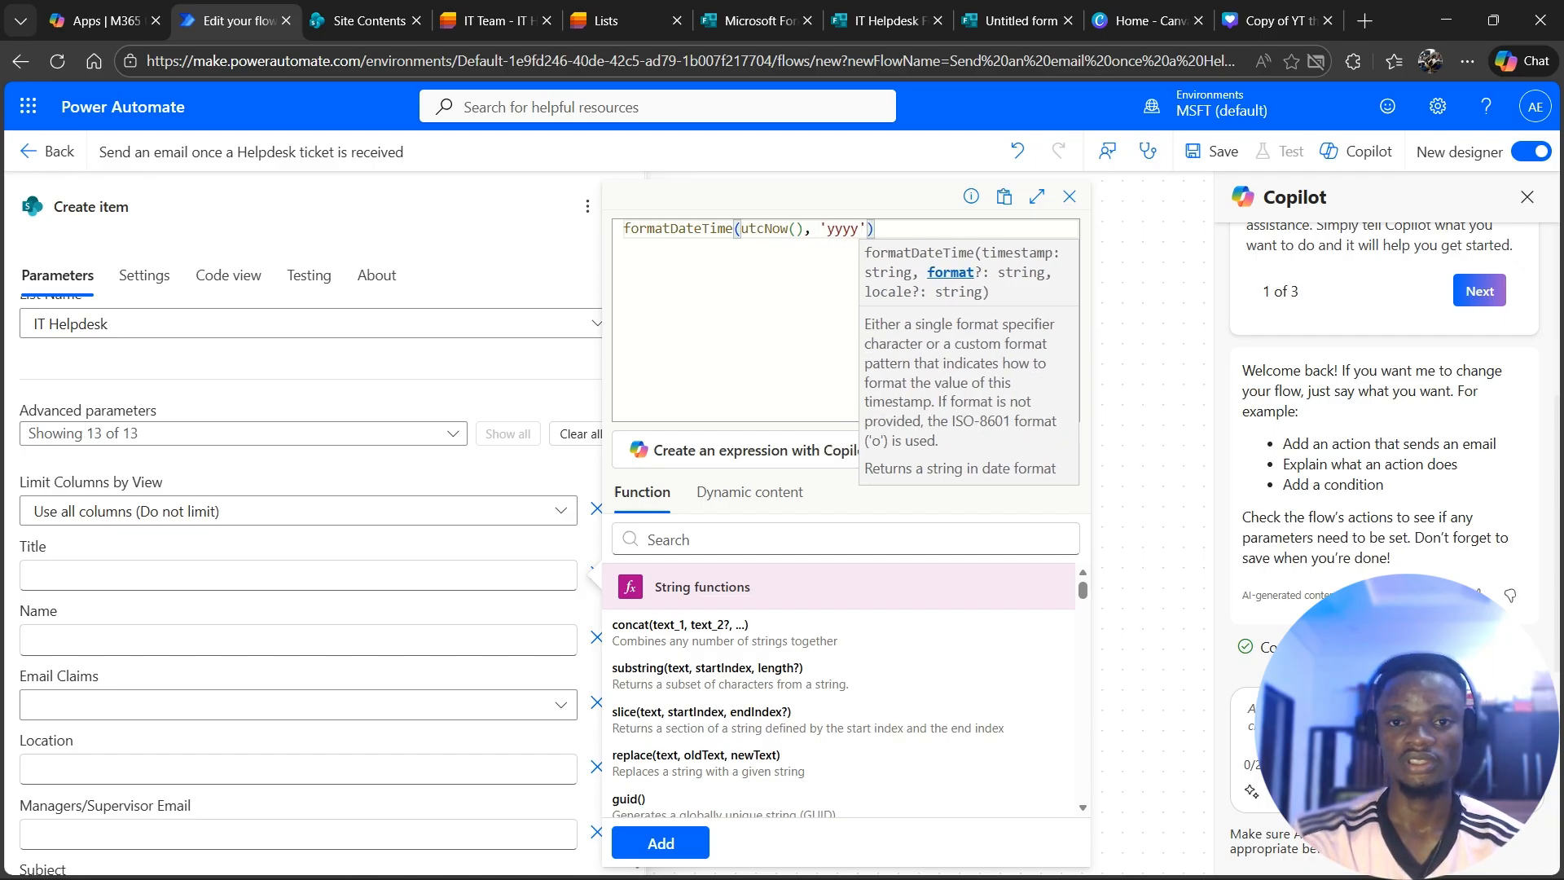
pyautogui.write('MM')
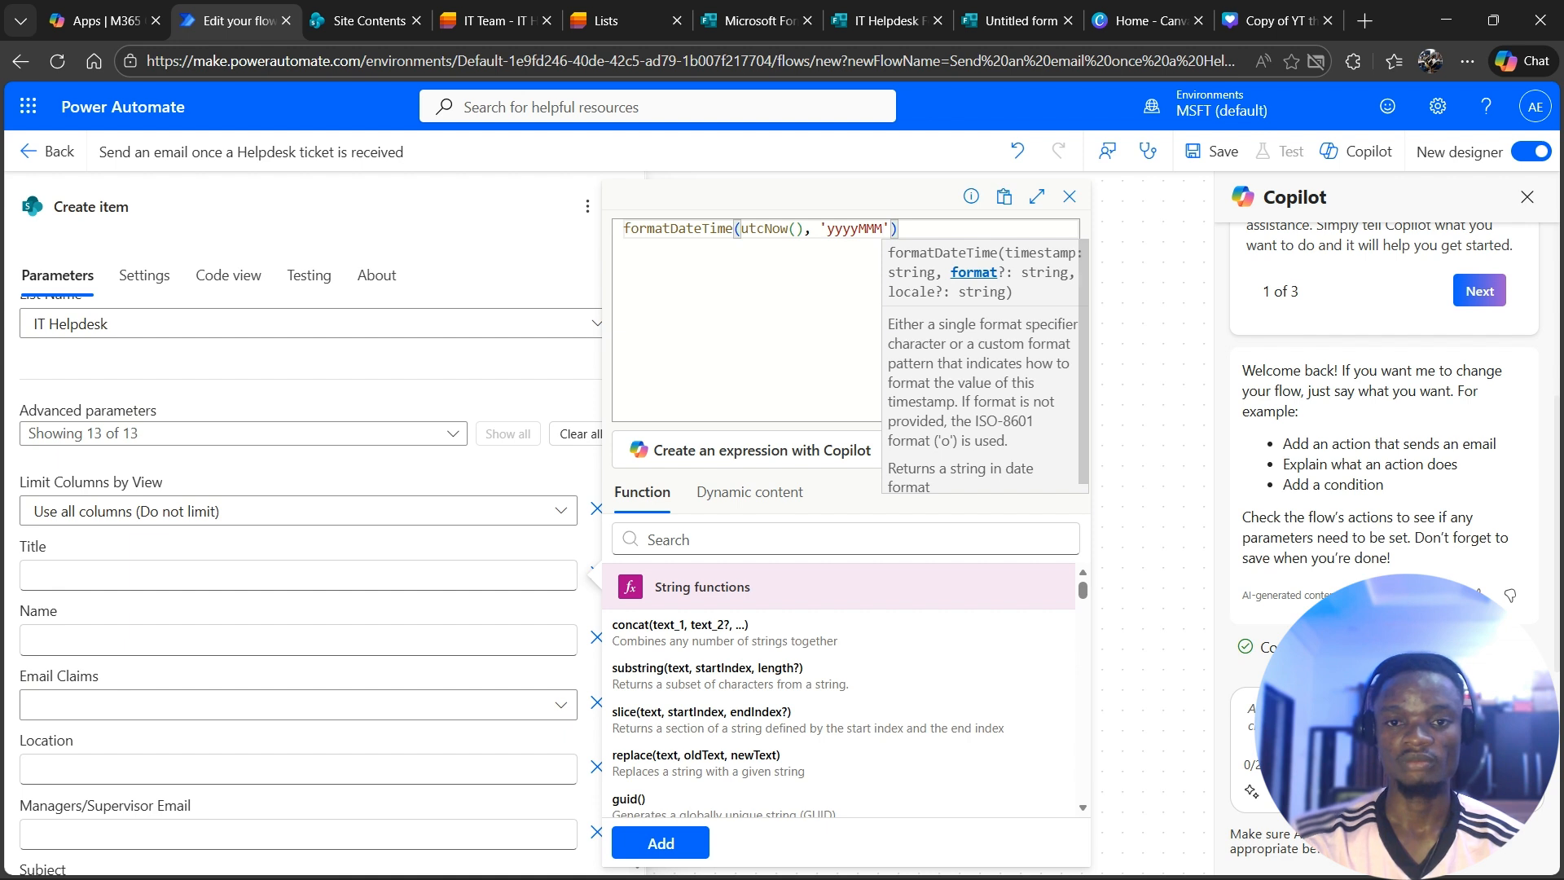
pyautogui.write('dd')
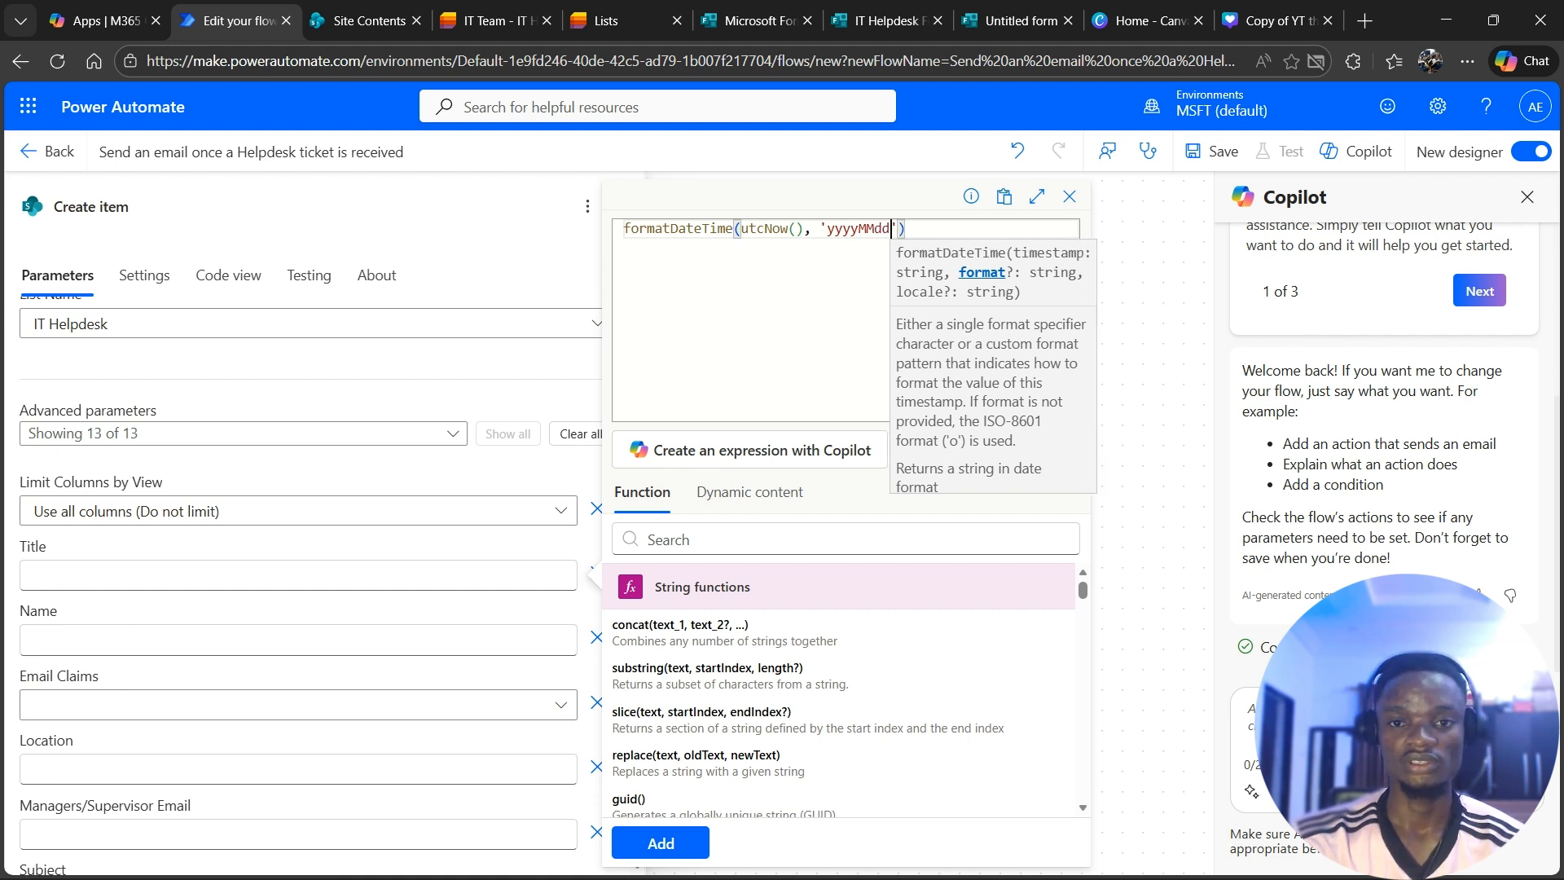
pyautogui.write('HH')
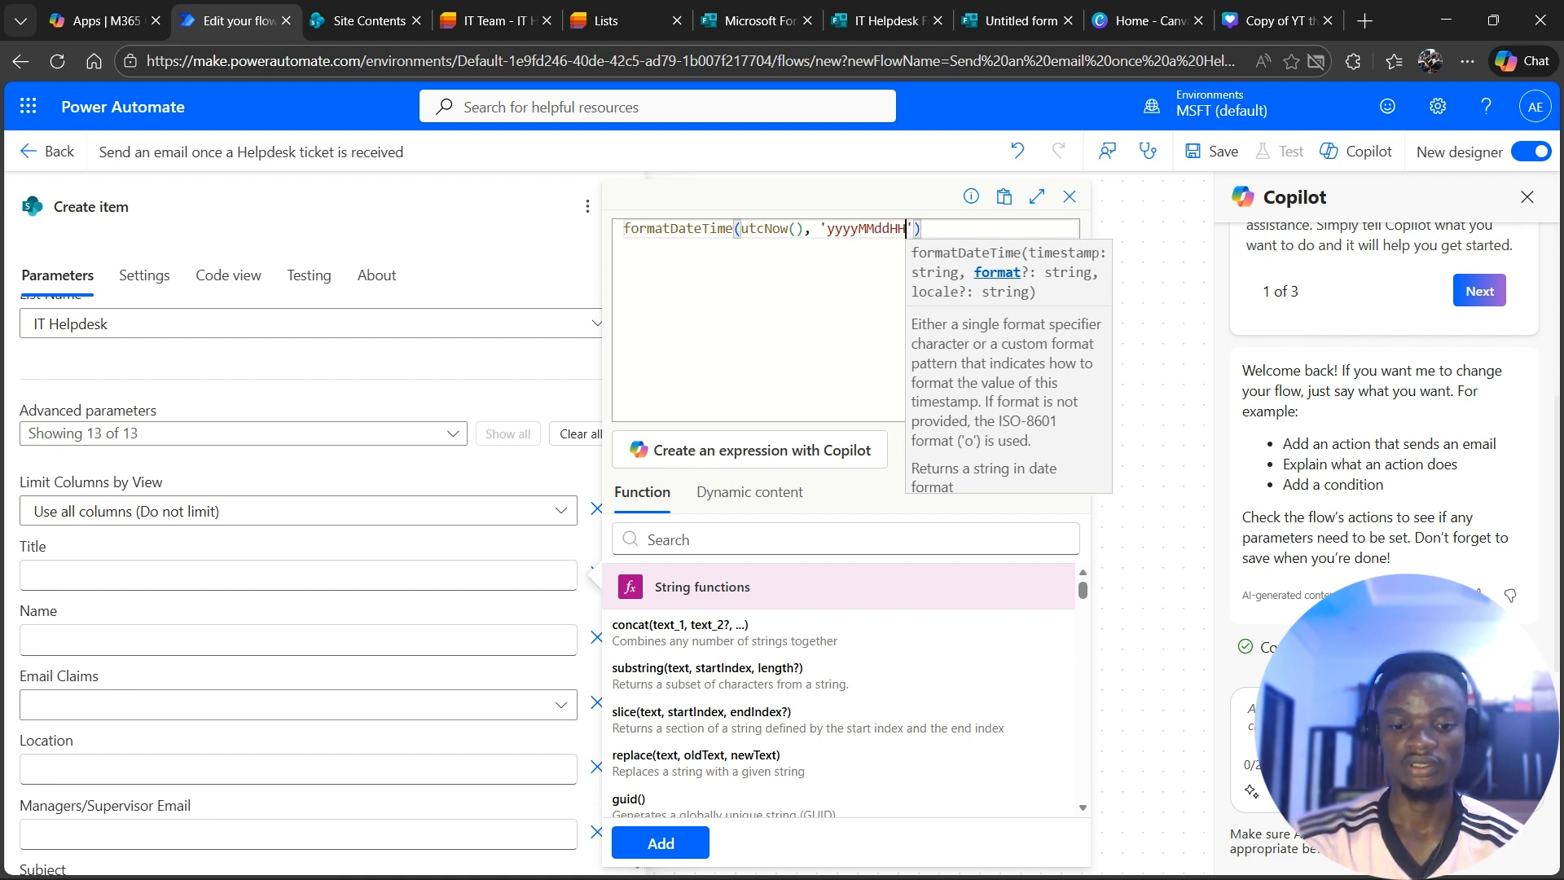
pyautogui.write('mm')
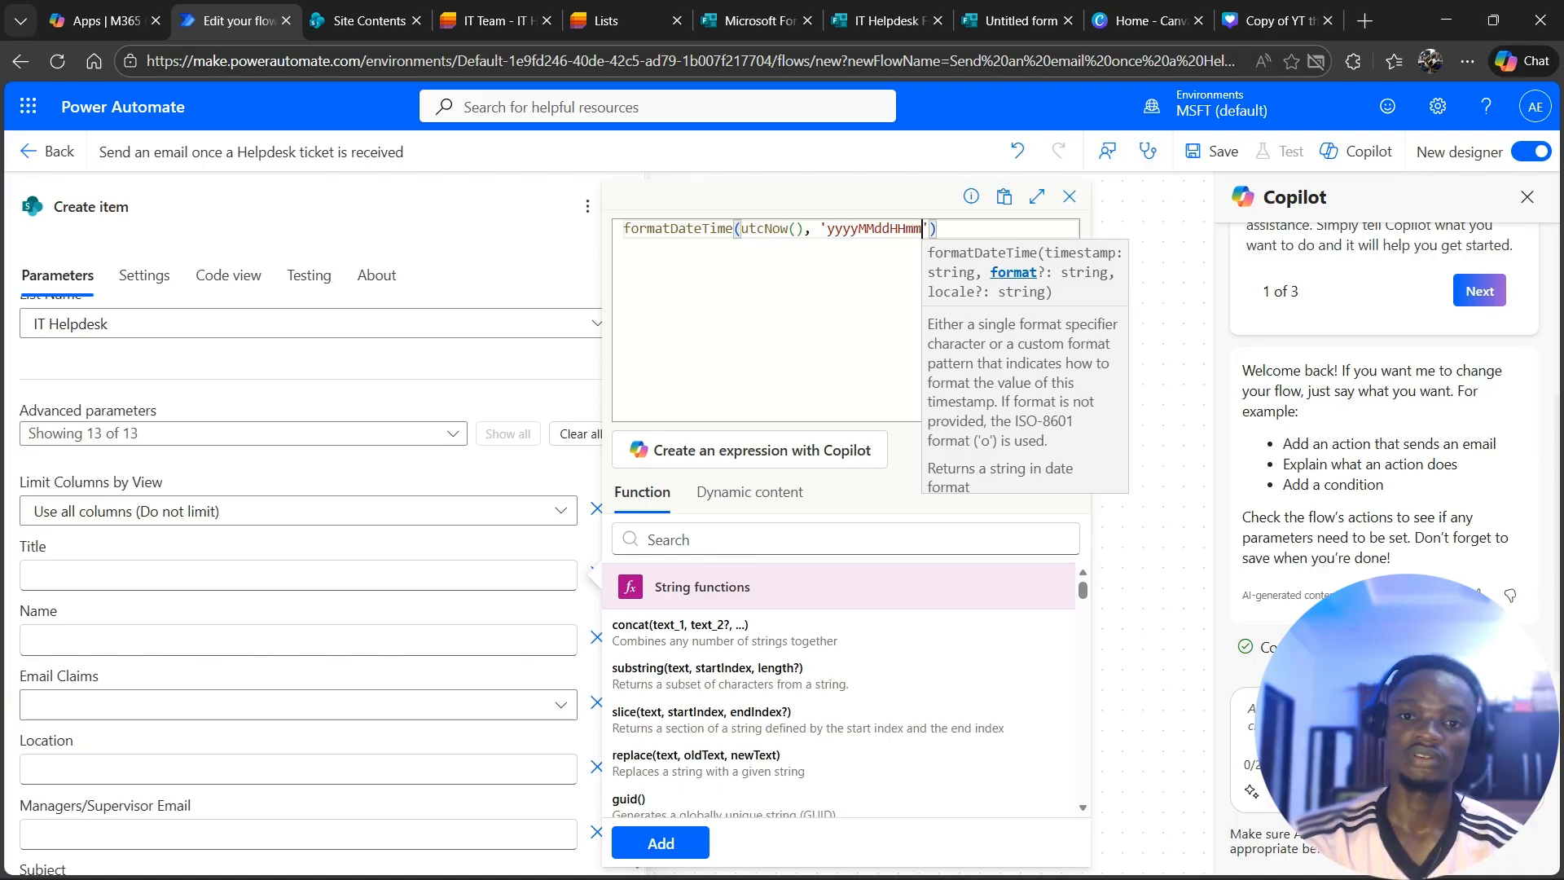
pyautogui.write('fff')
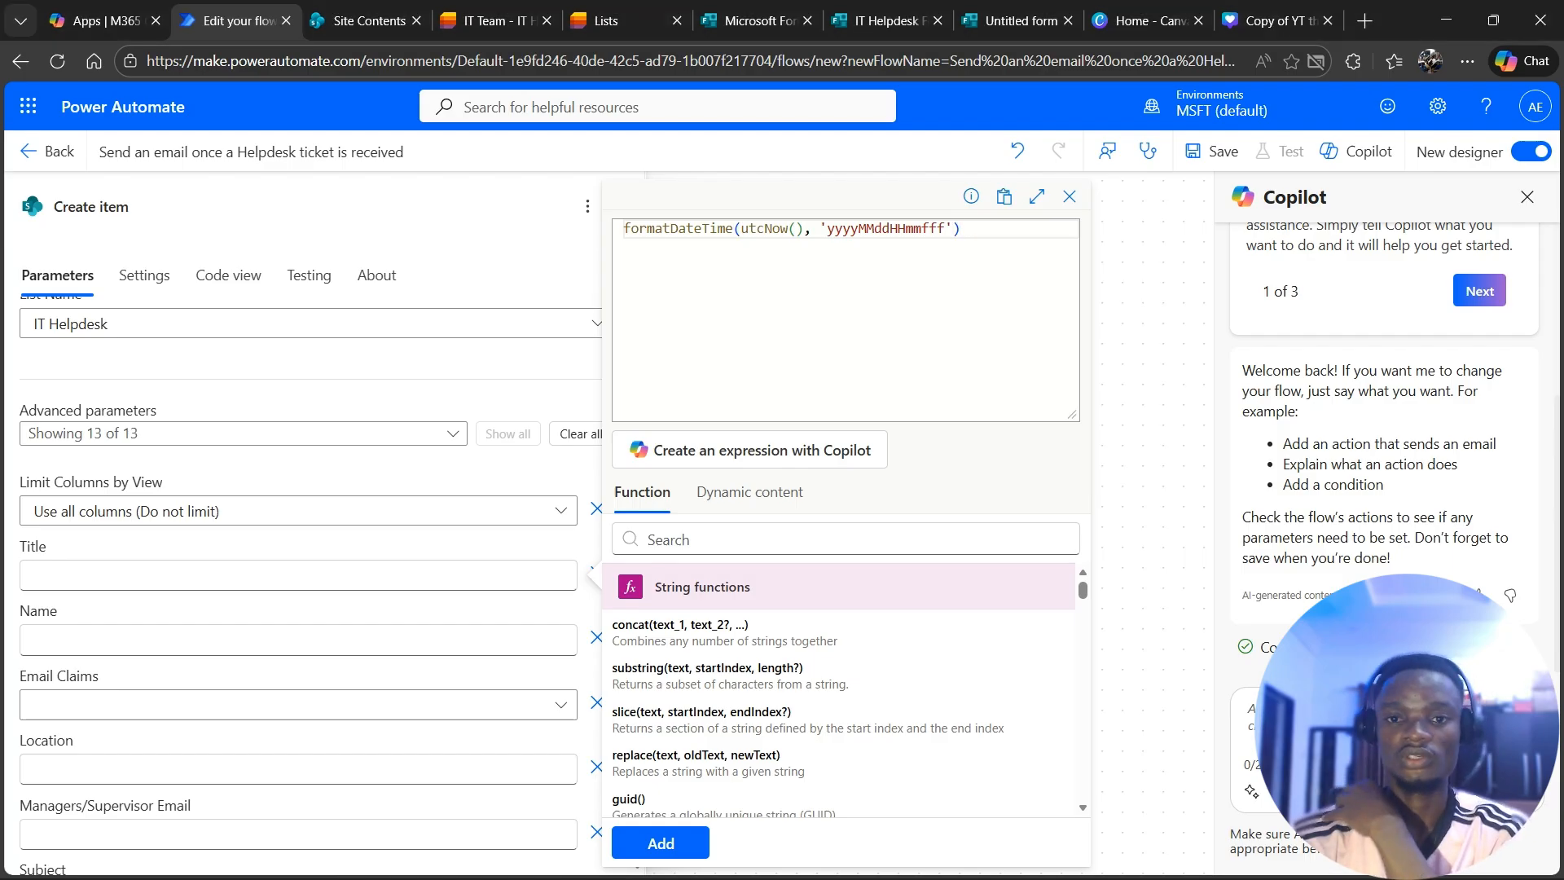
pyautogui.doubleClick(922, 229)
pyautogui.click(921, 229)
pyautogui.write('ss')
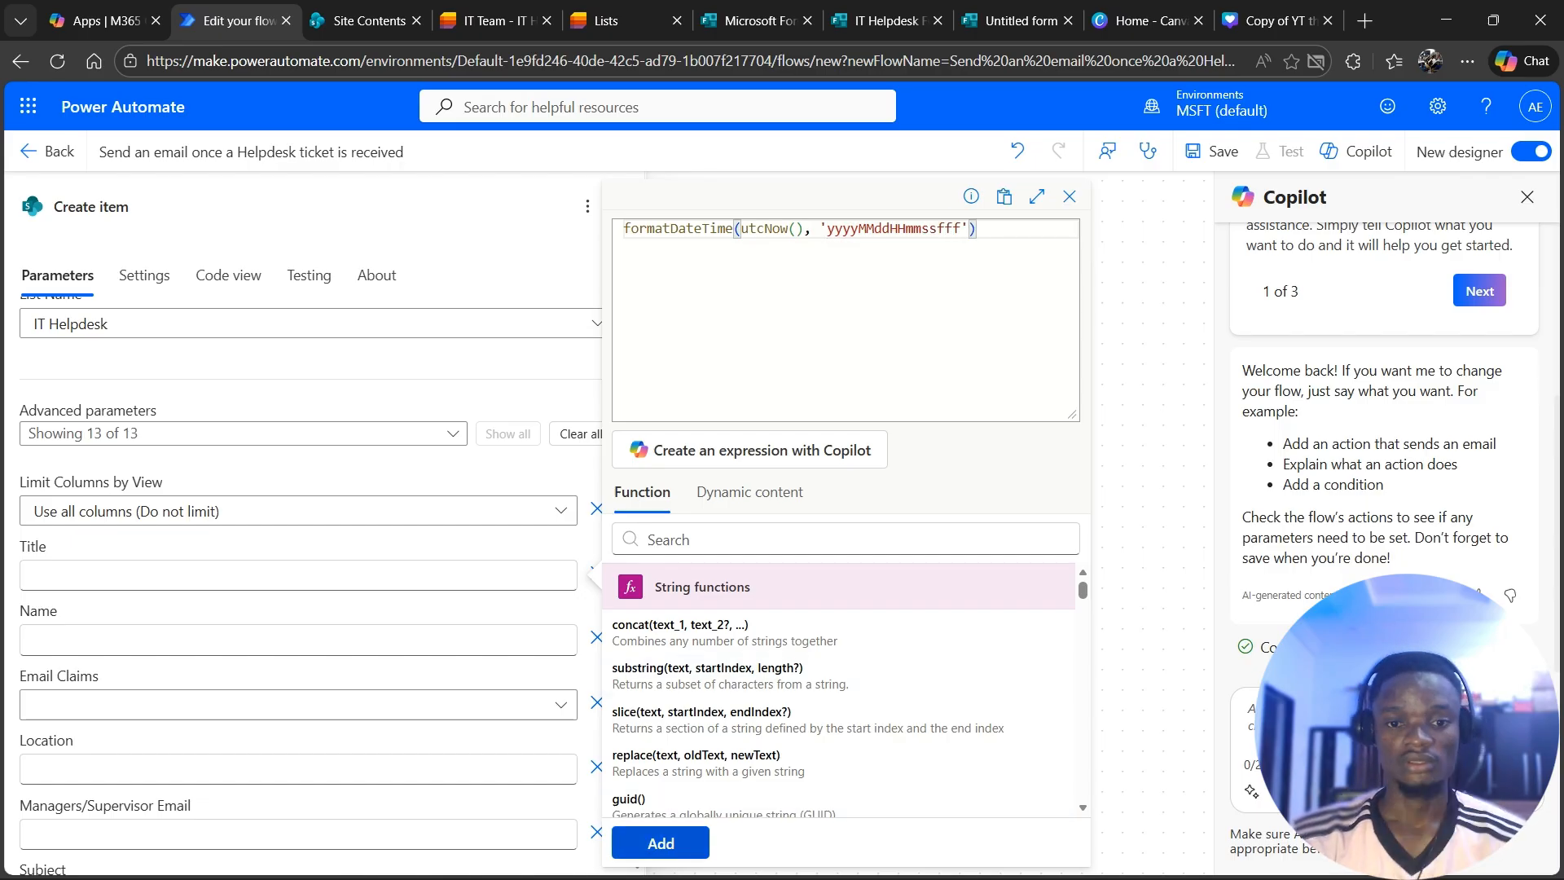
pyautogui.click(661, 843)
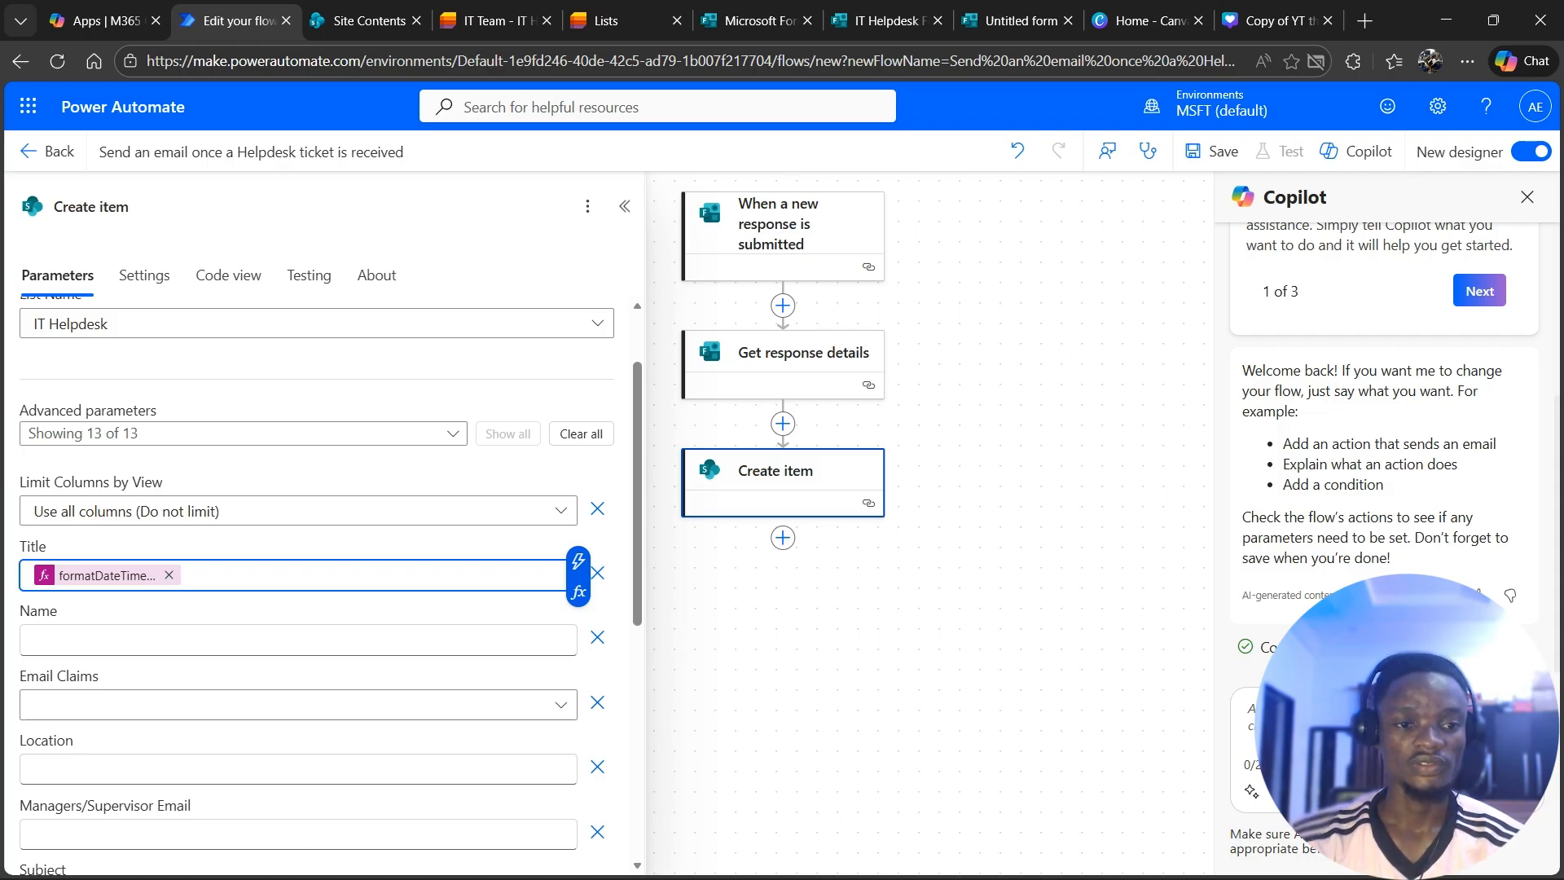
pyautogui.click(244, 640)
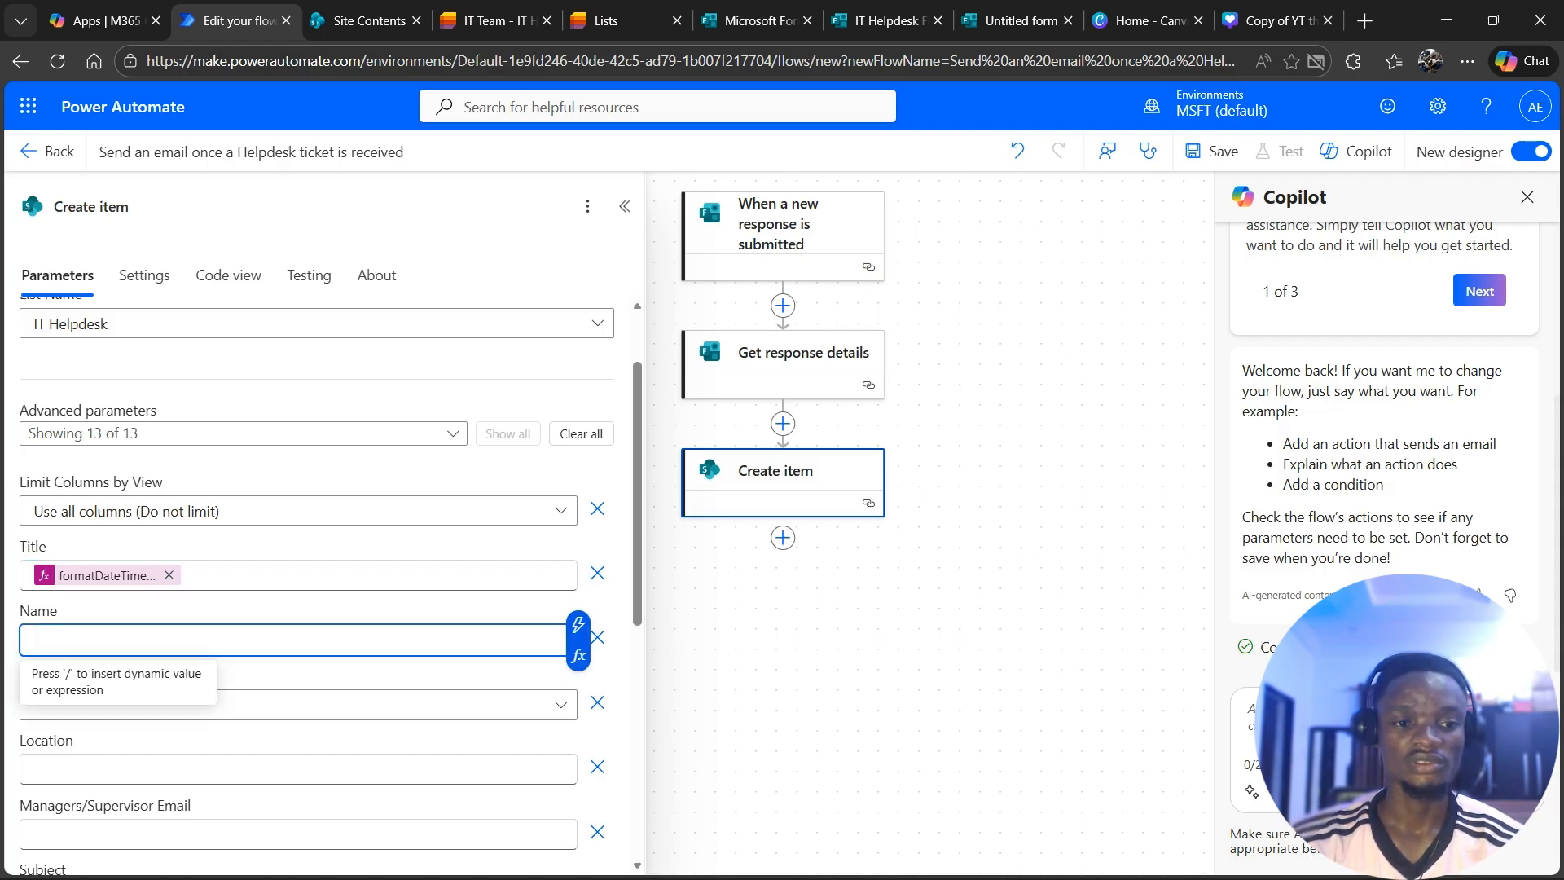
# Map the form's Name and Location answers into the Name and Location fields
pyautogui.click(578, 624)
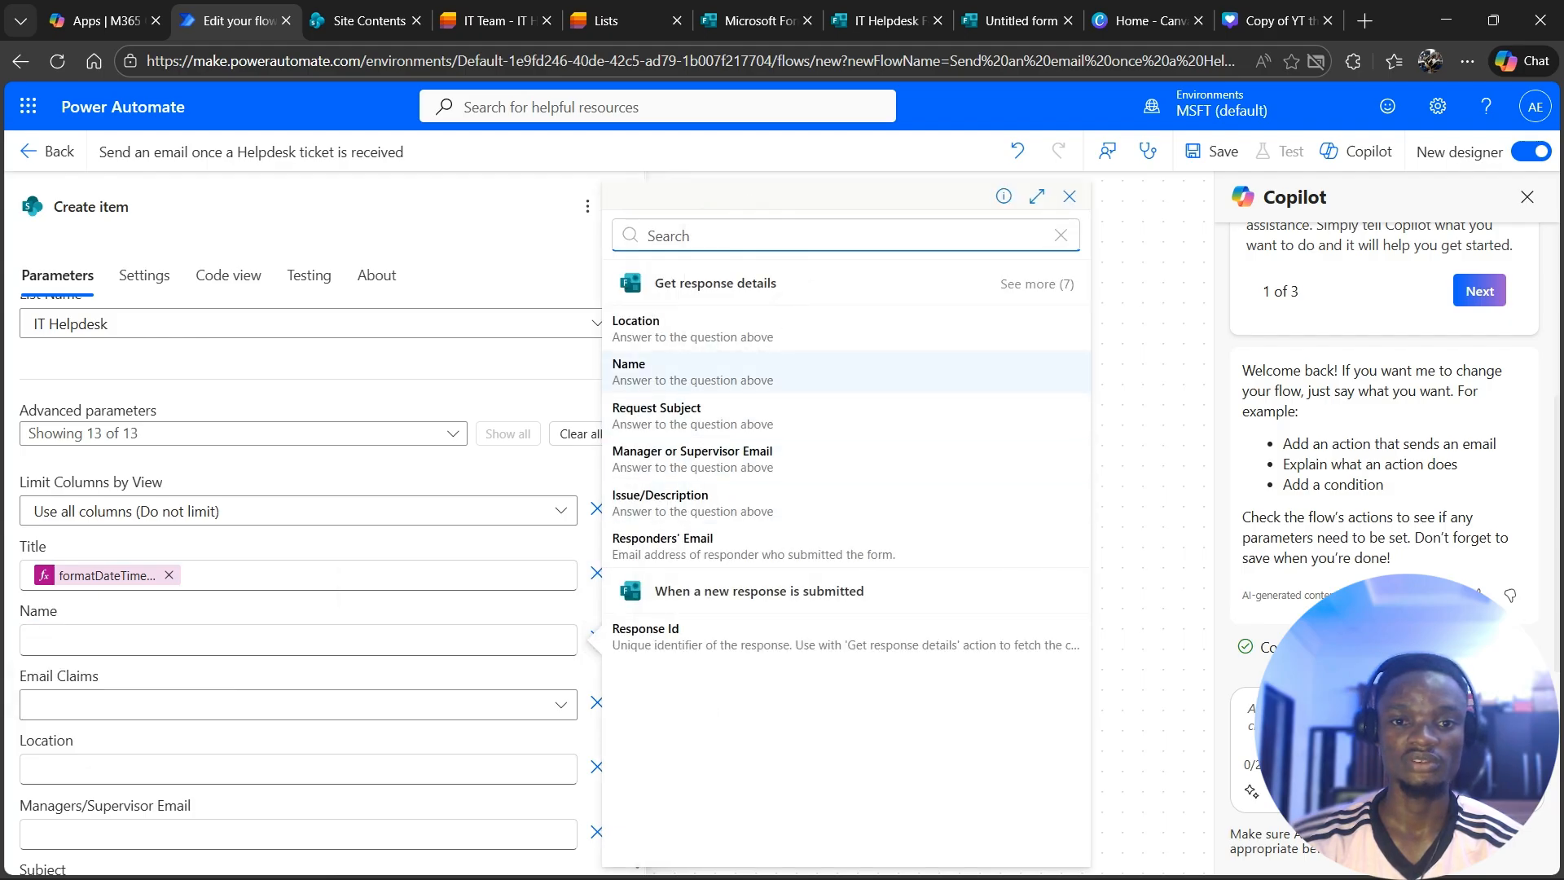
pyautogui.click(692, 372)
pyautogui.scroll(-3, 326, 630)
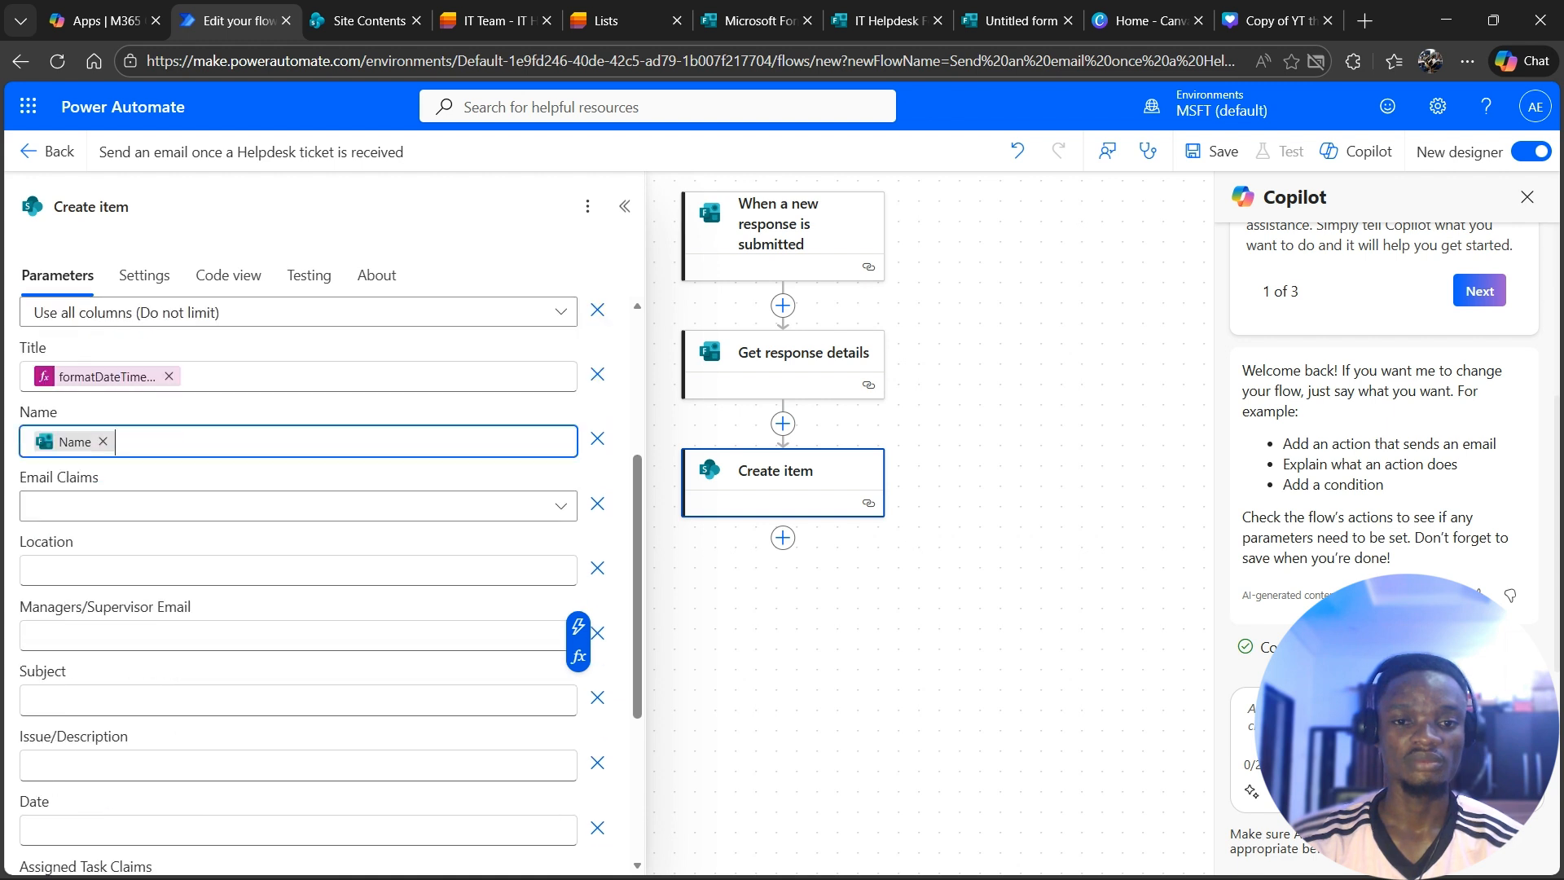
pyautogui.click(298, 501)
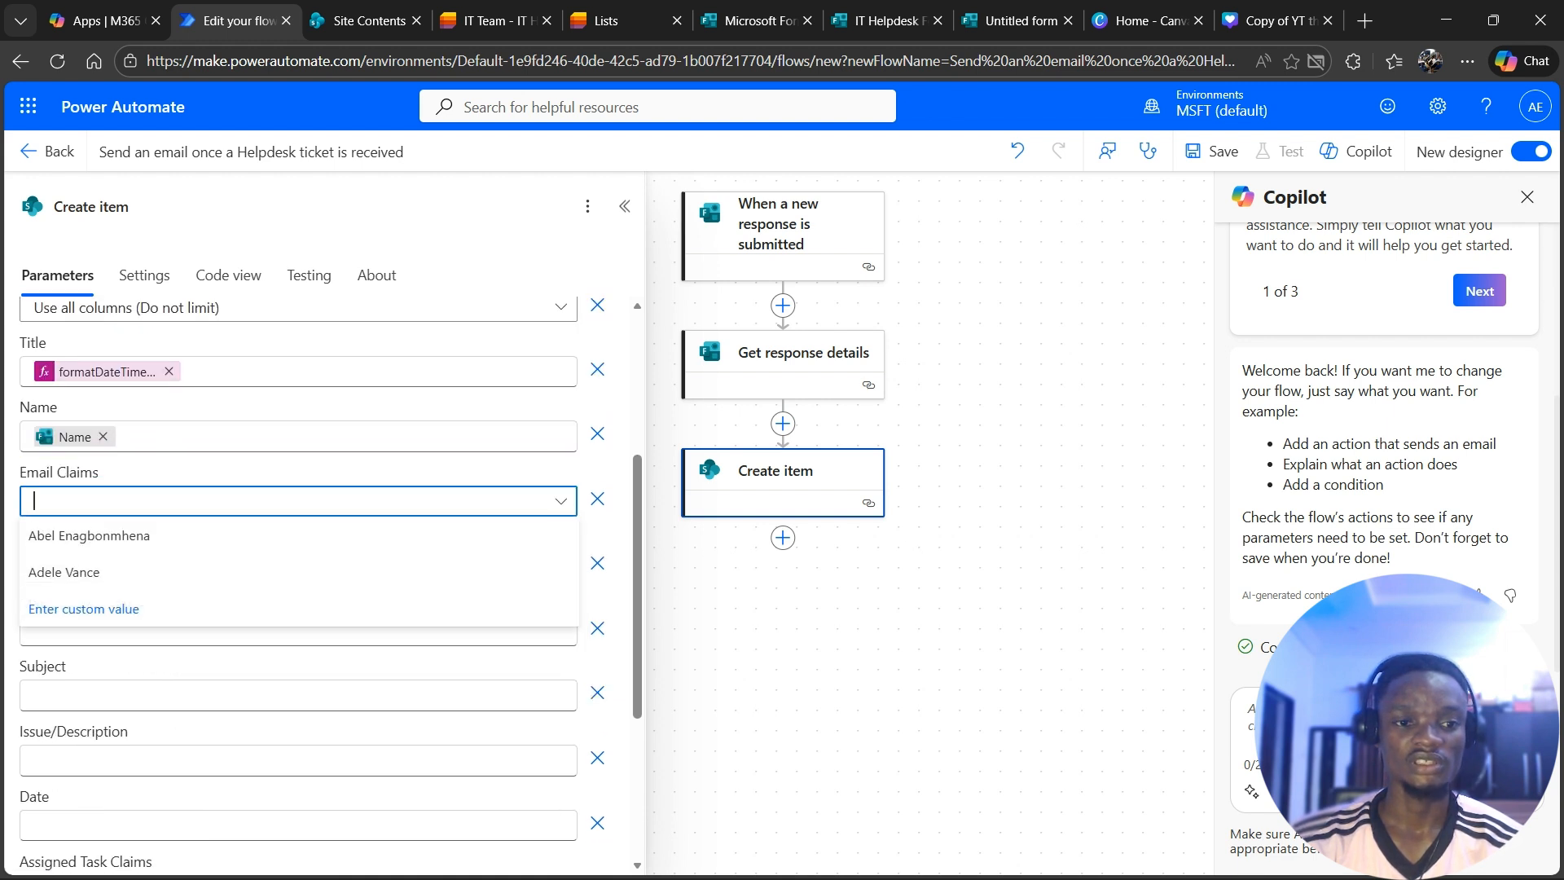
pyautogui.scroll(-2, 326, 584)
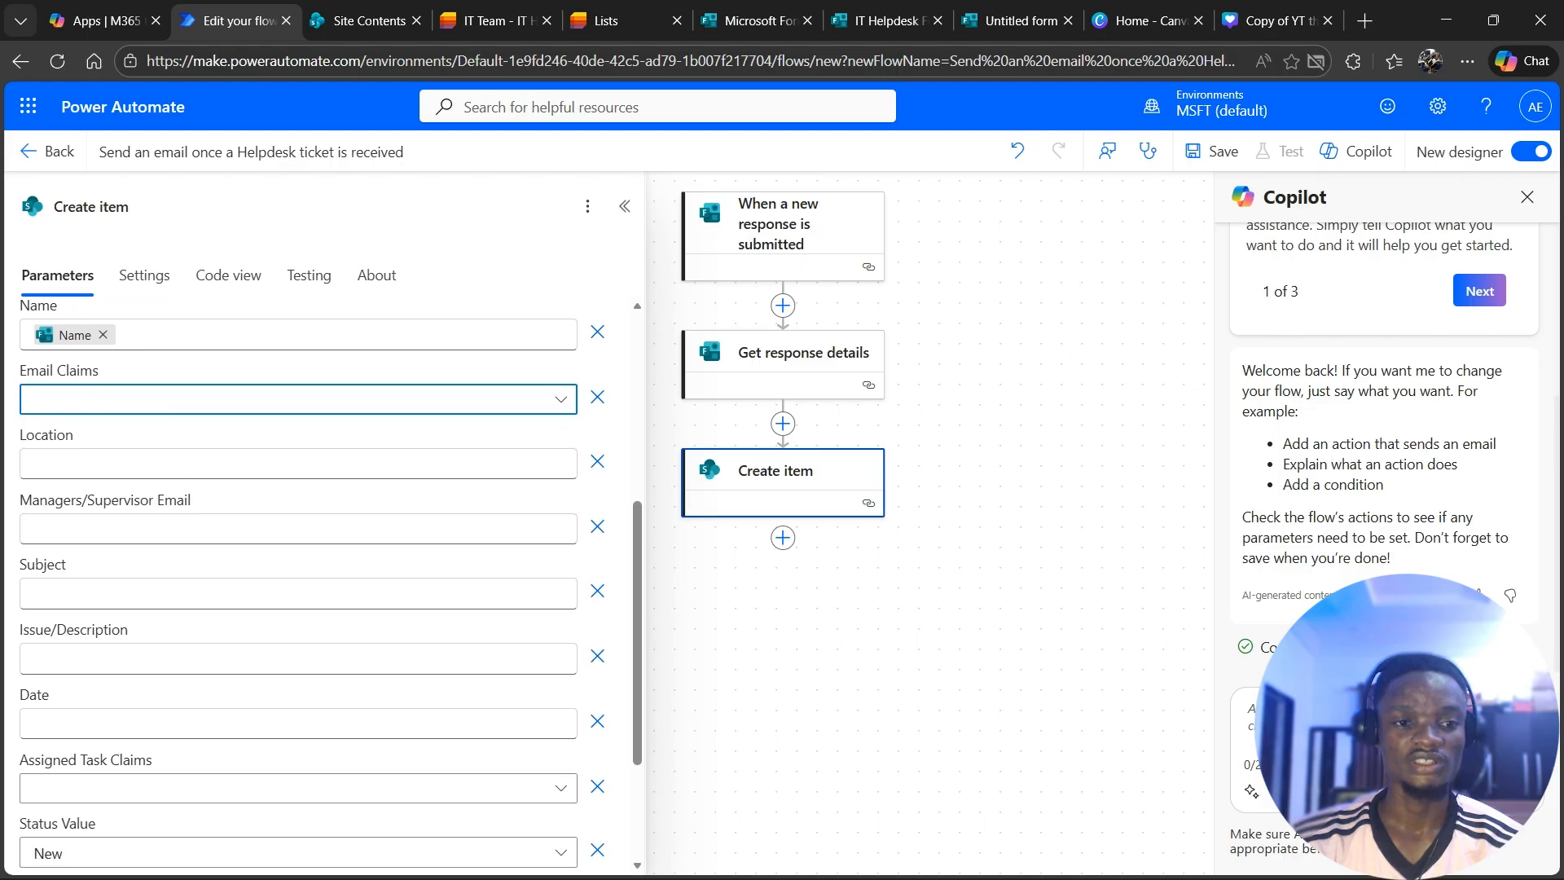
pyautogui.click(298, 463)
pyautogui.click(579, 448)
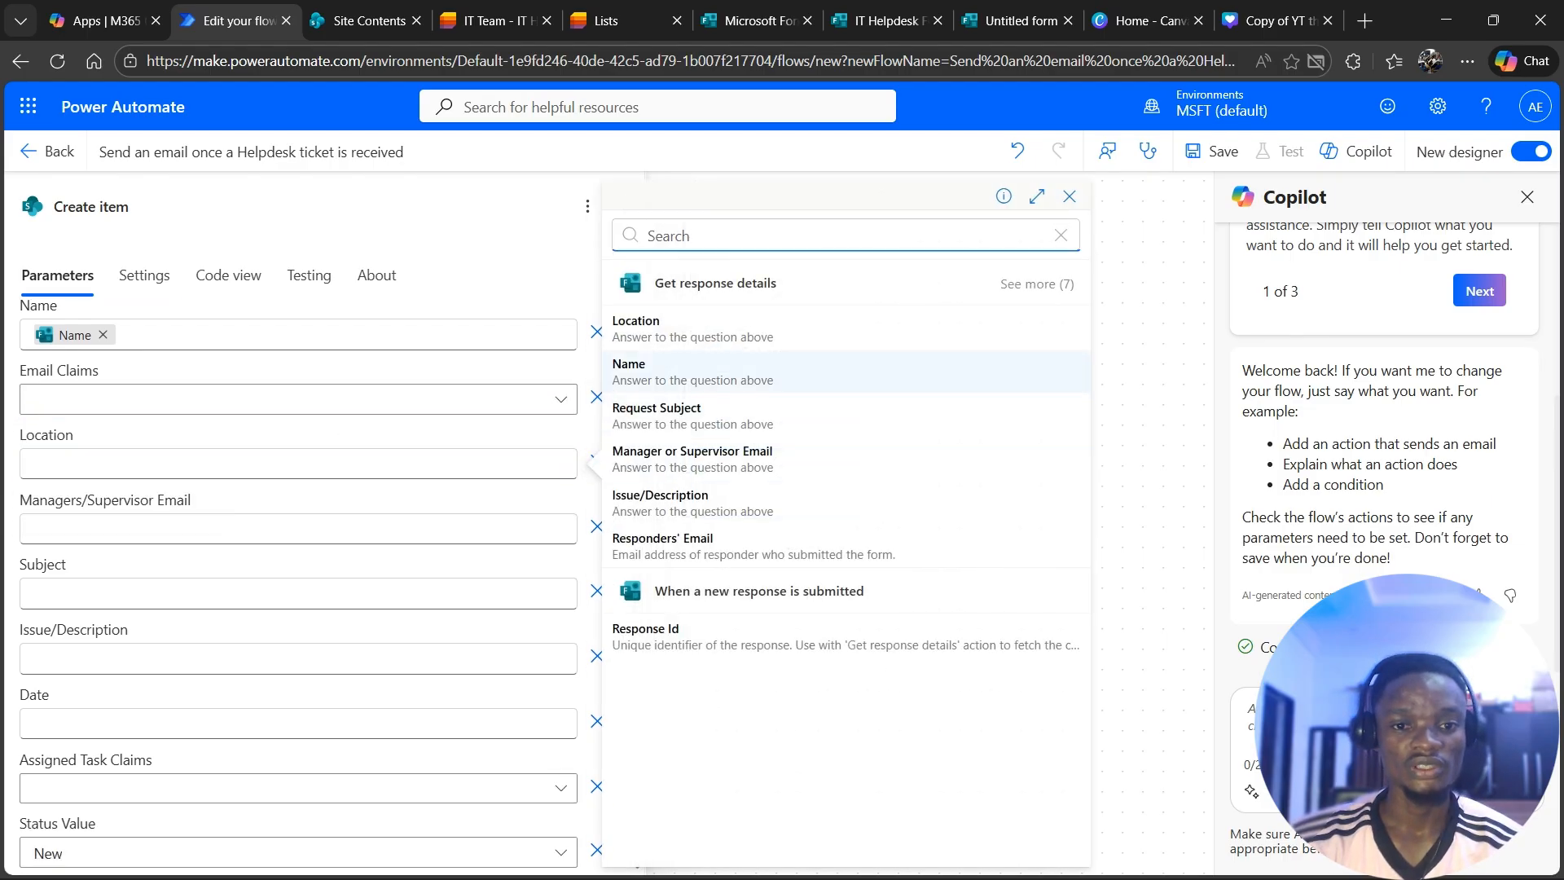
pyautogui.click(692, 328)
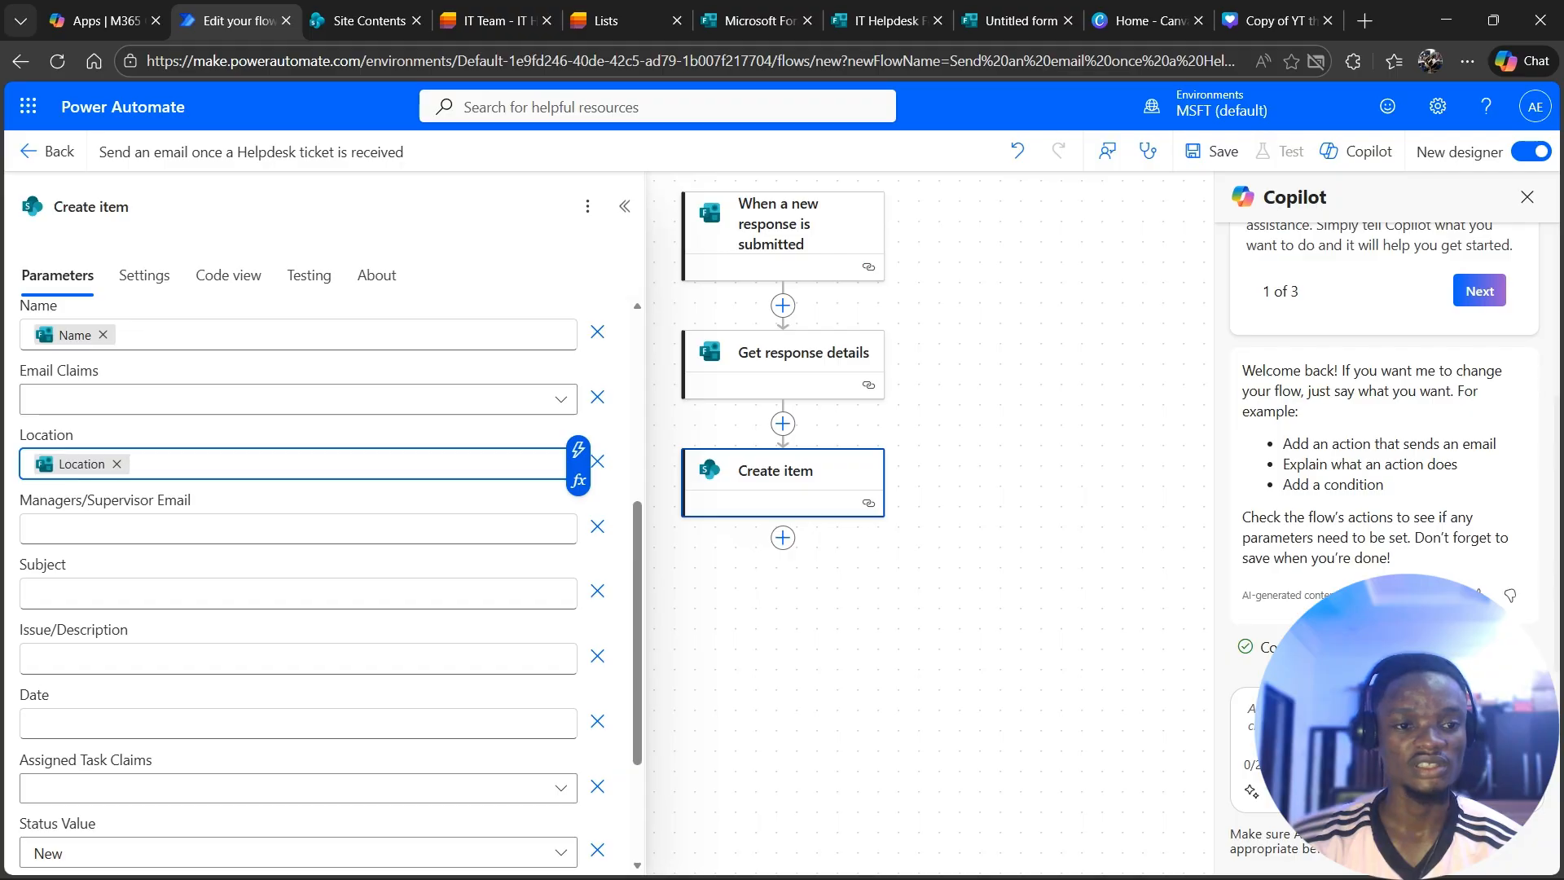
# Map Manager or Supervisor Email, Request Subject and Issue/Description answers into their matching fields
pyautogui.click(530, 529)
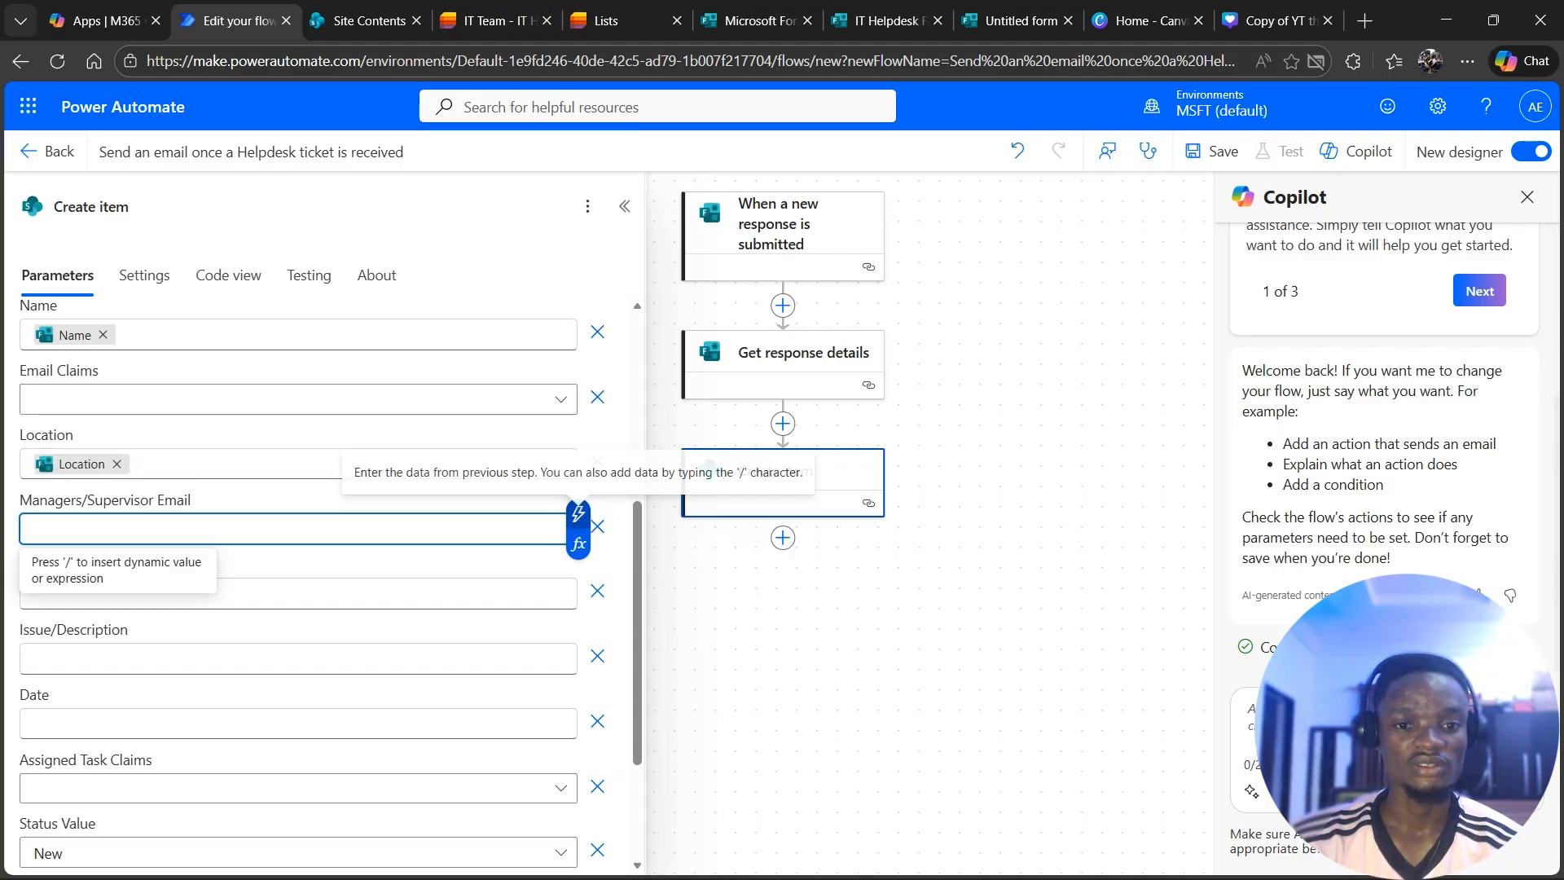
pyautogui.click(579, 513)
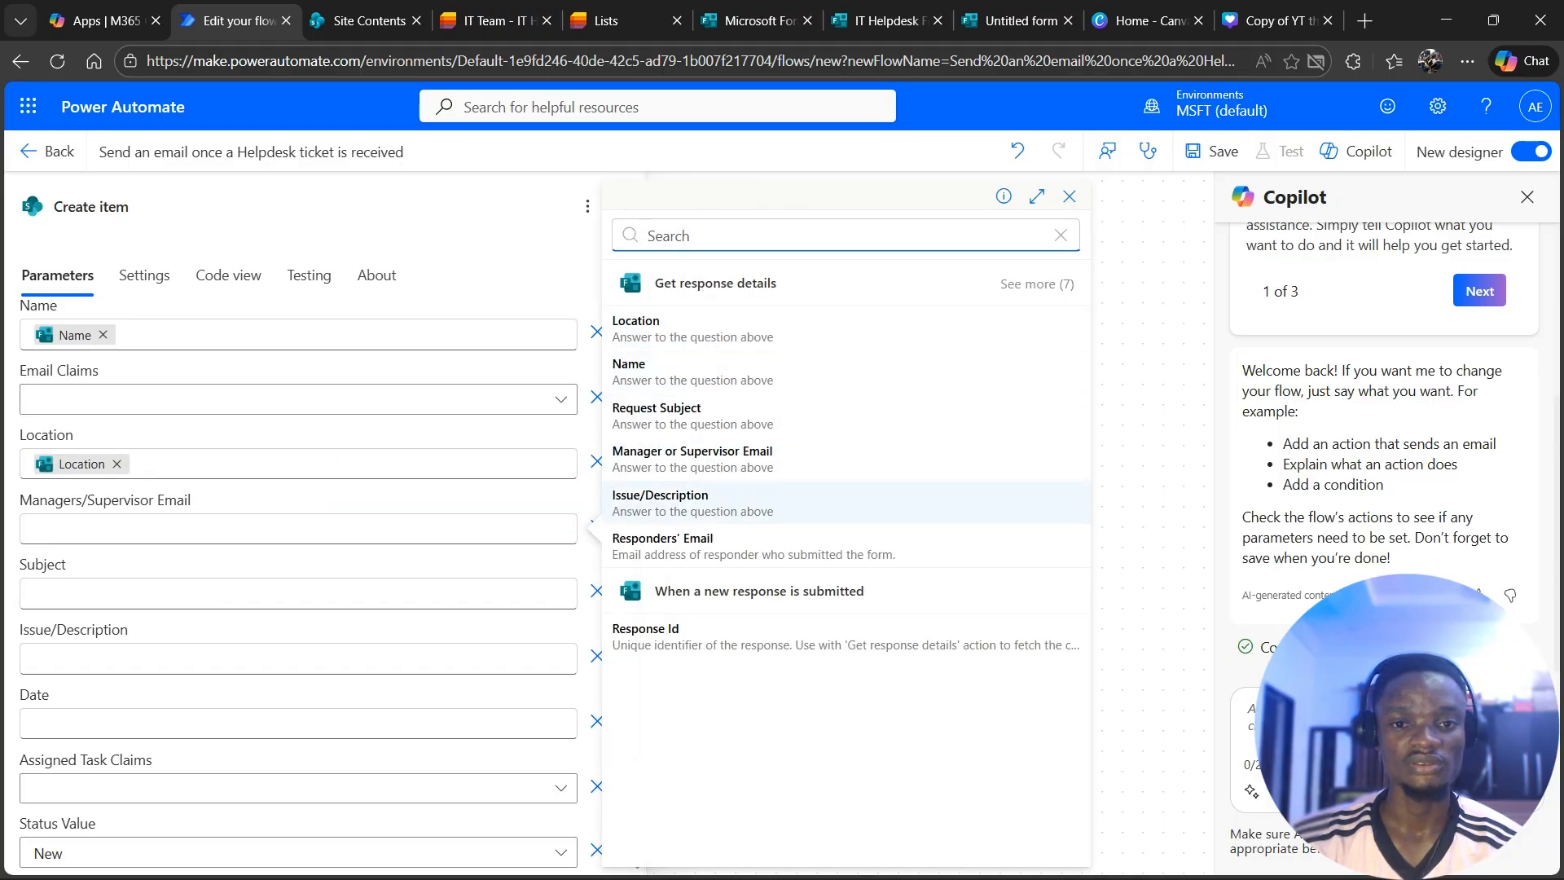
pyautogui.click(692, 456)
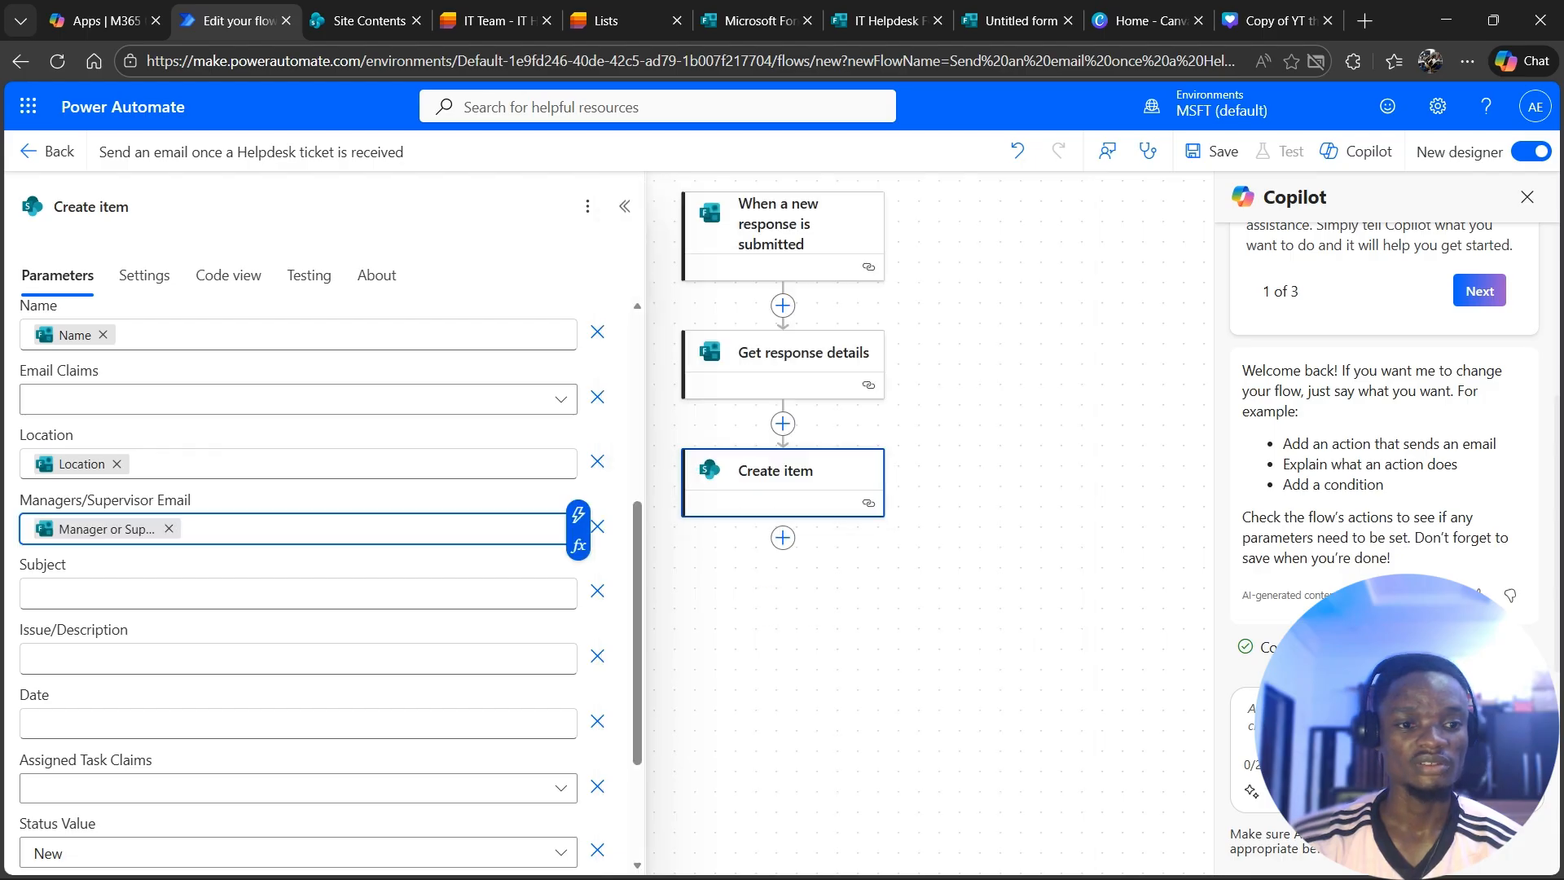
pyautogui.click(456, 594)
pyautogui.press('/')
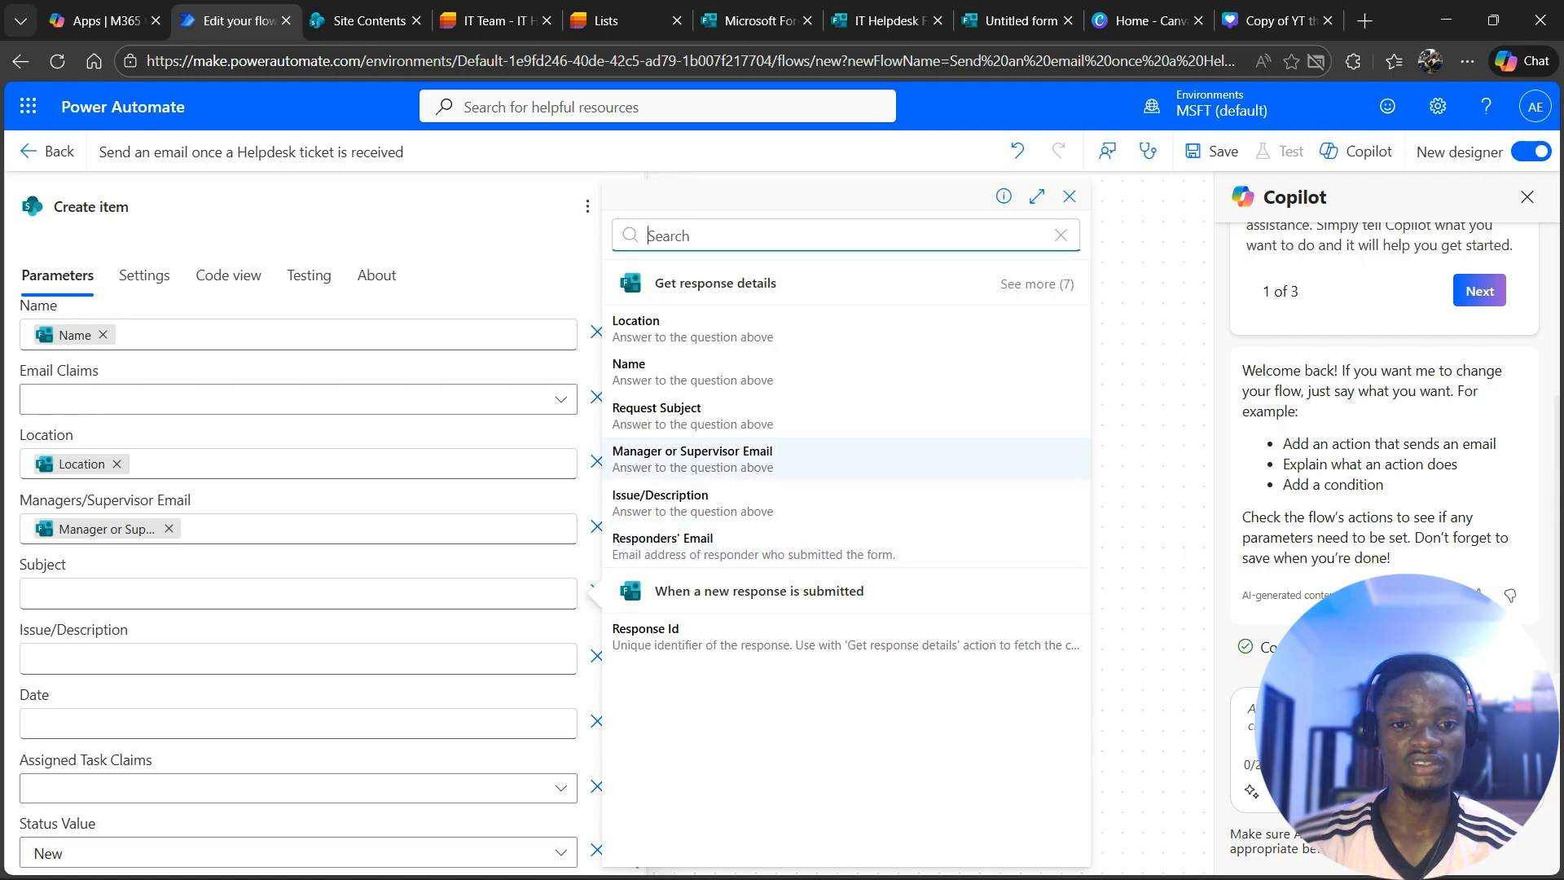
pyautogui.click(692, 415)
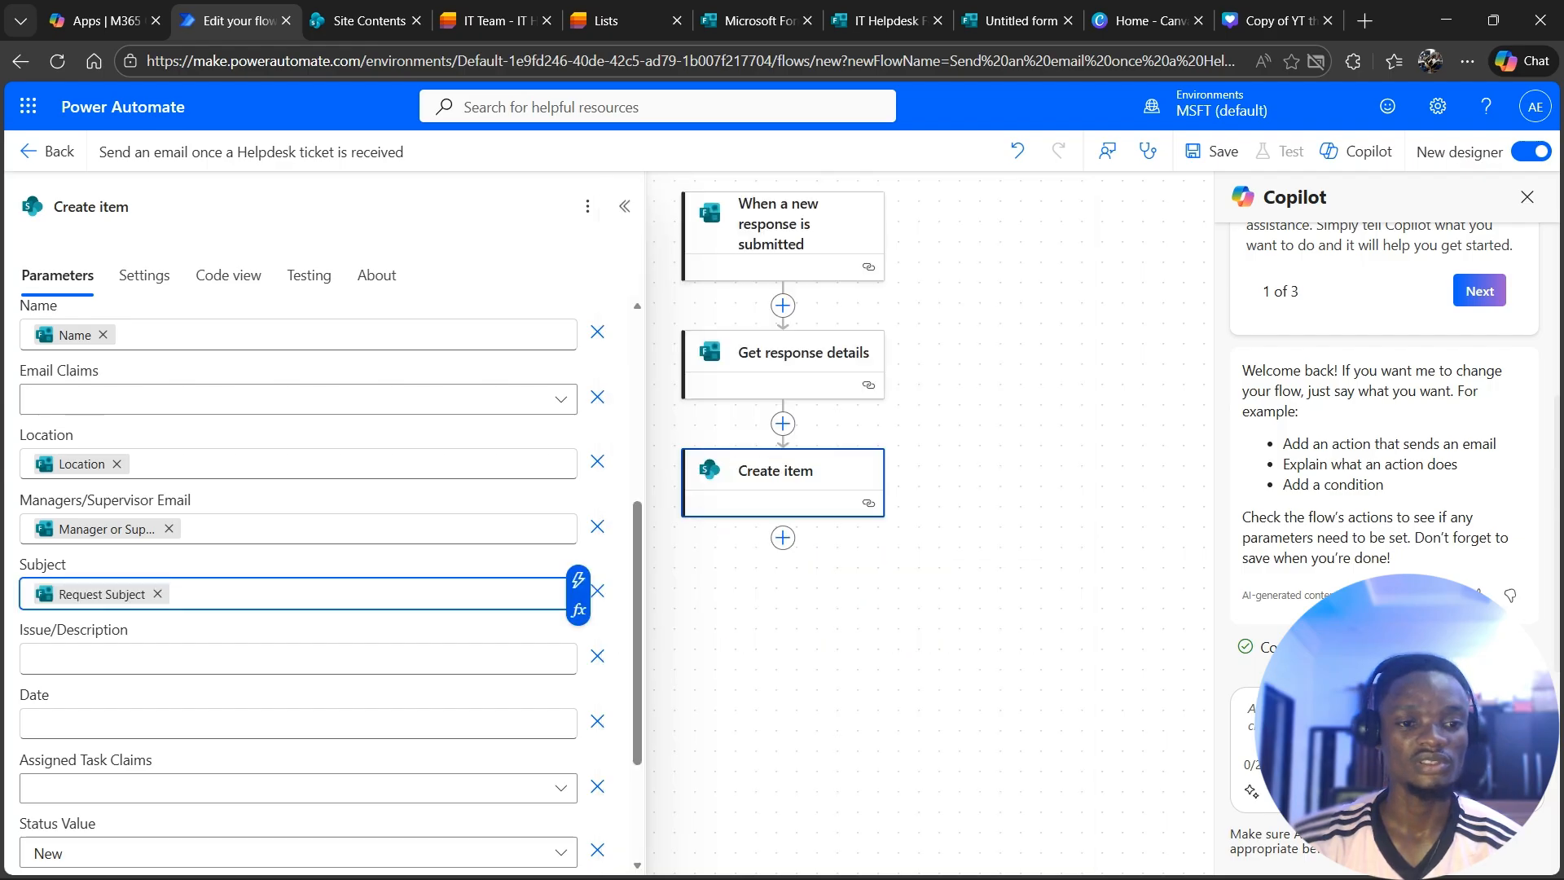
pyautogui.click(298, 658)
pyautogui.click(578, 644)
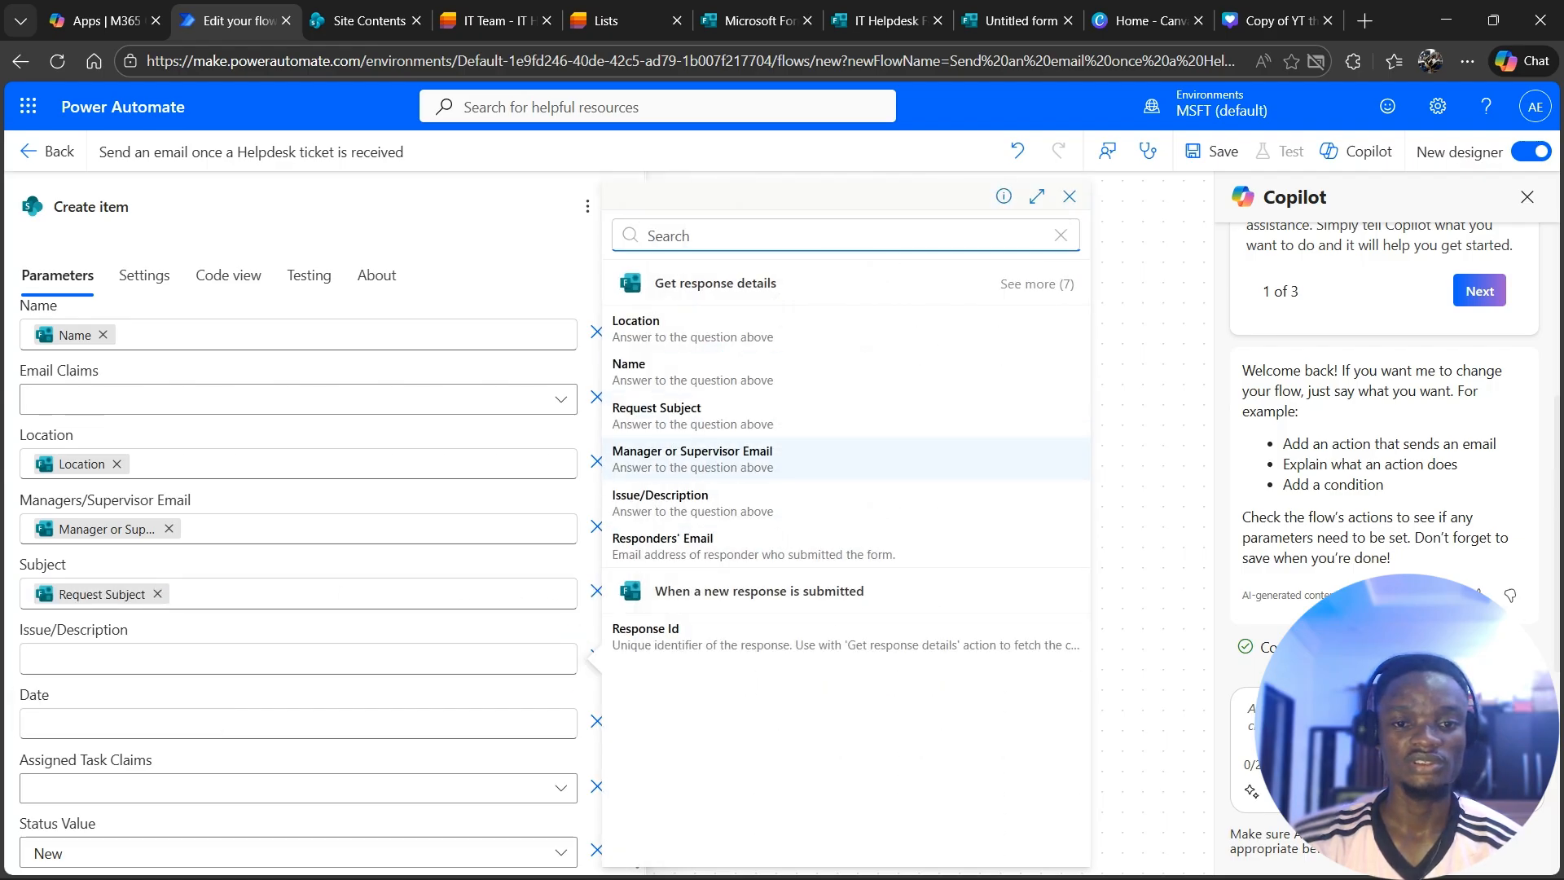
pyautogui.click(692, 503)
# Browse the form answers for the Date field without picking one
pyautogui.scroll(-3, 325, 571)
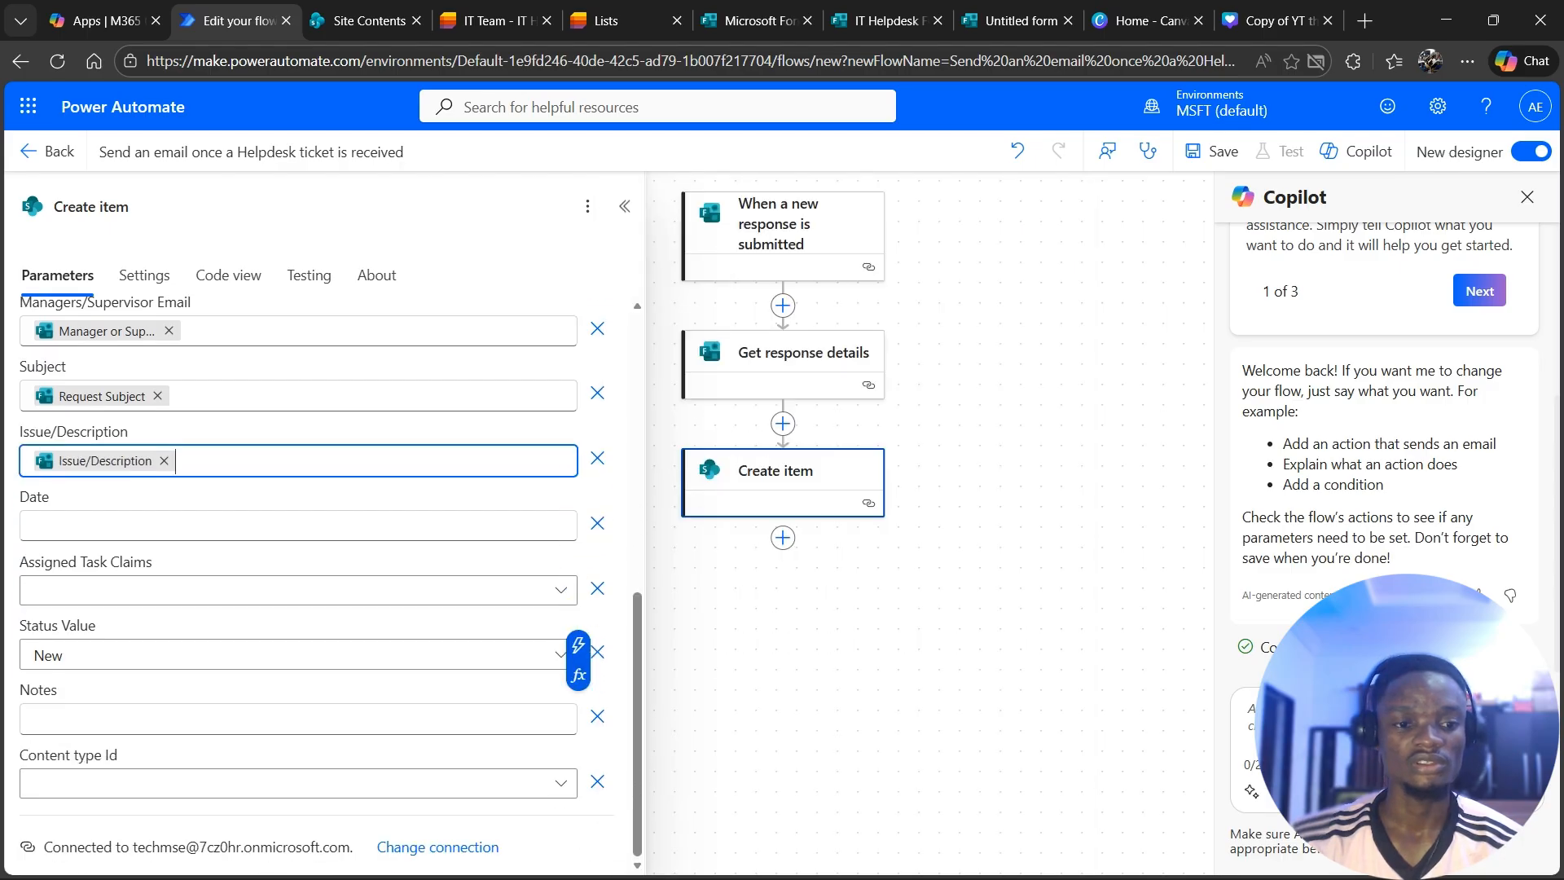
pyautogui.click(299, 525)
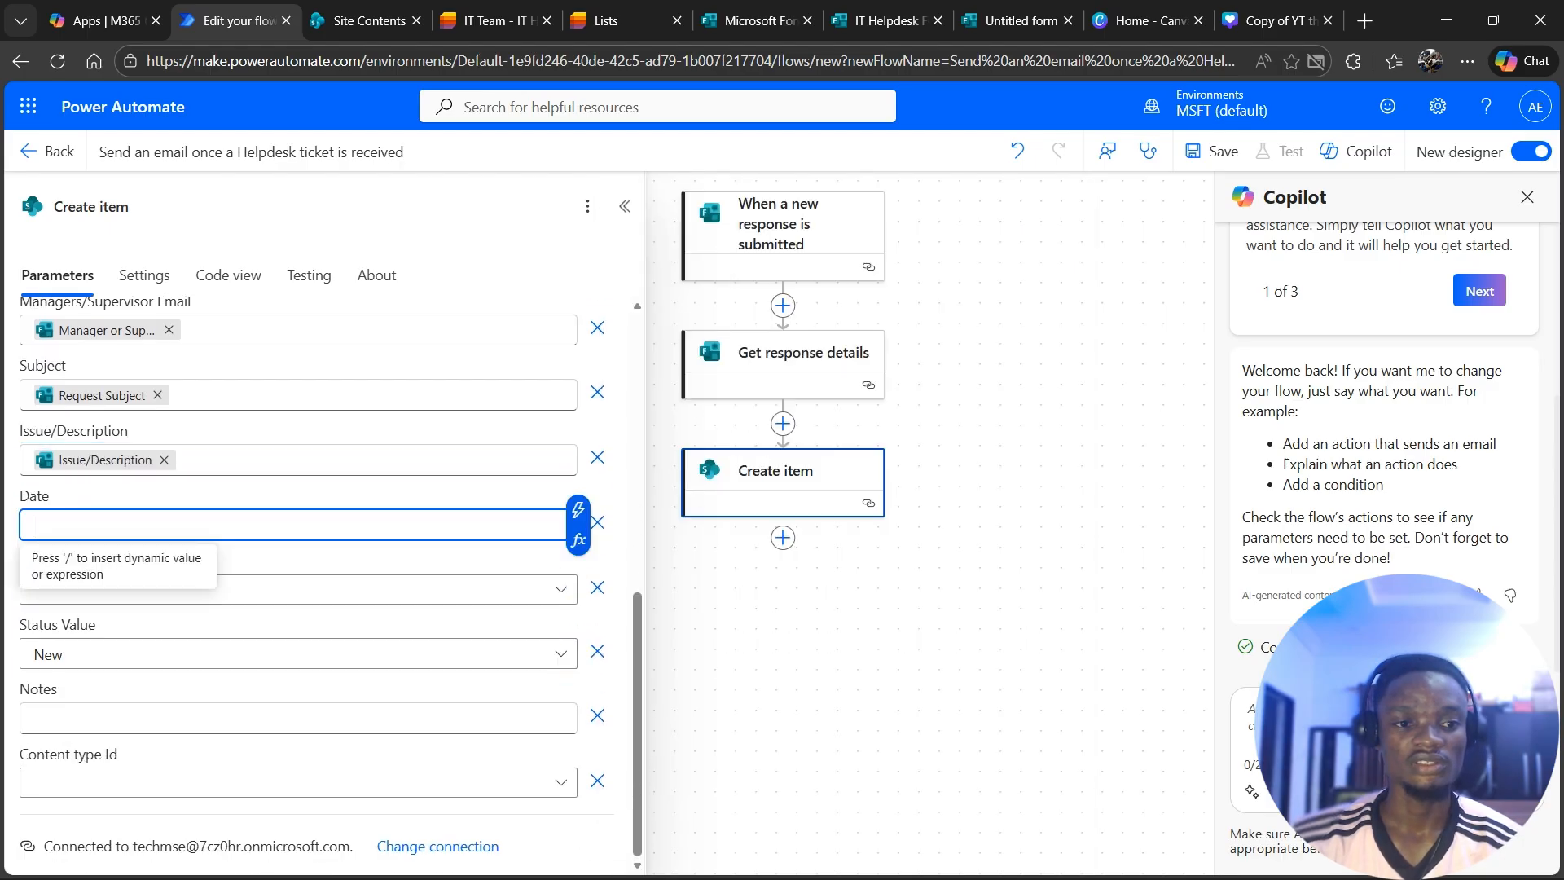
pyautogui.click(579, 509)
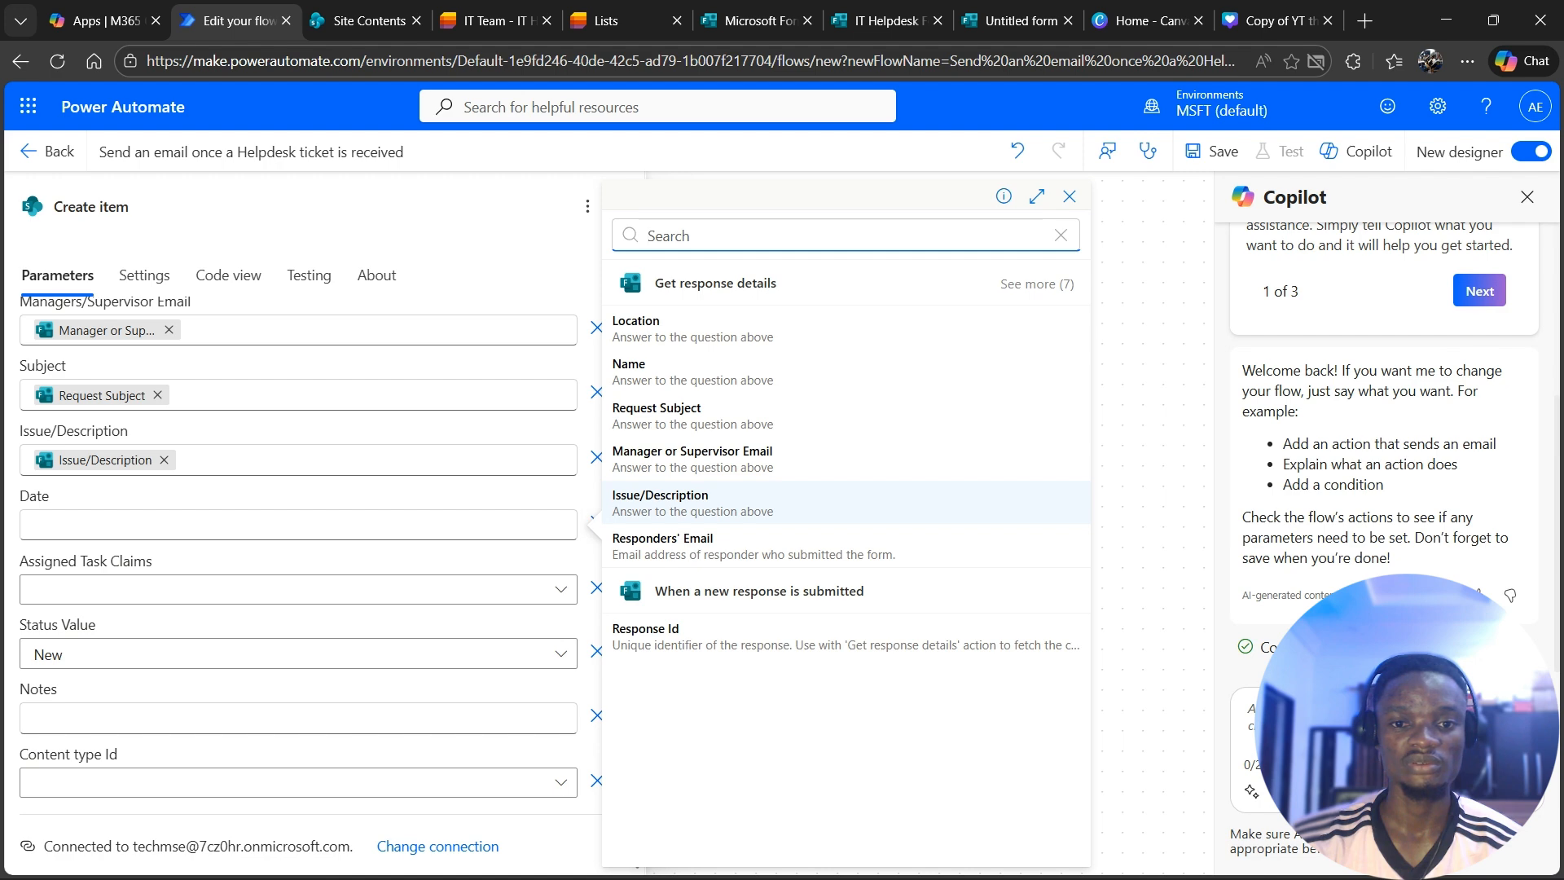
pyautogui.click(298, 525)
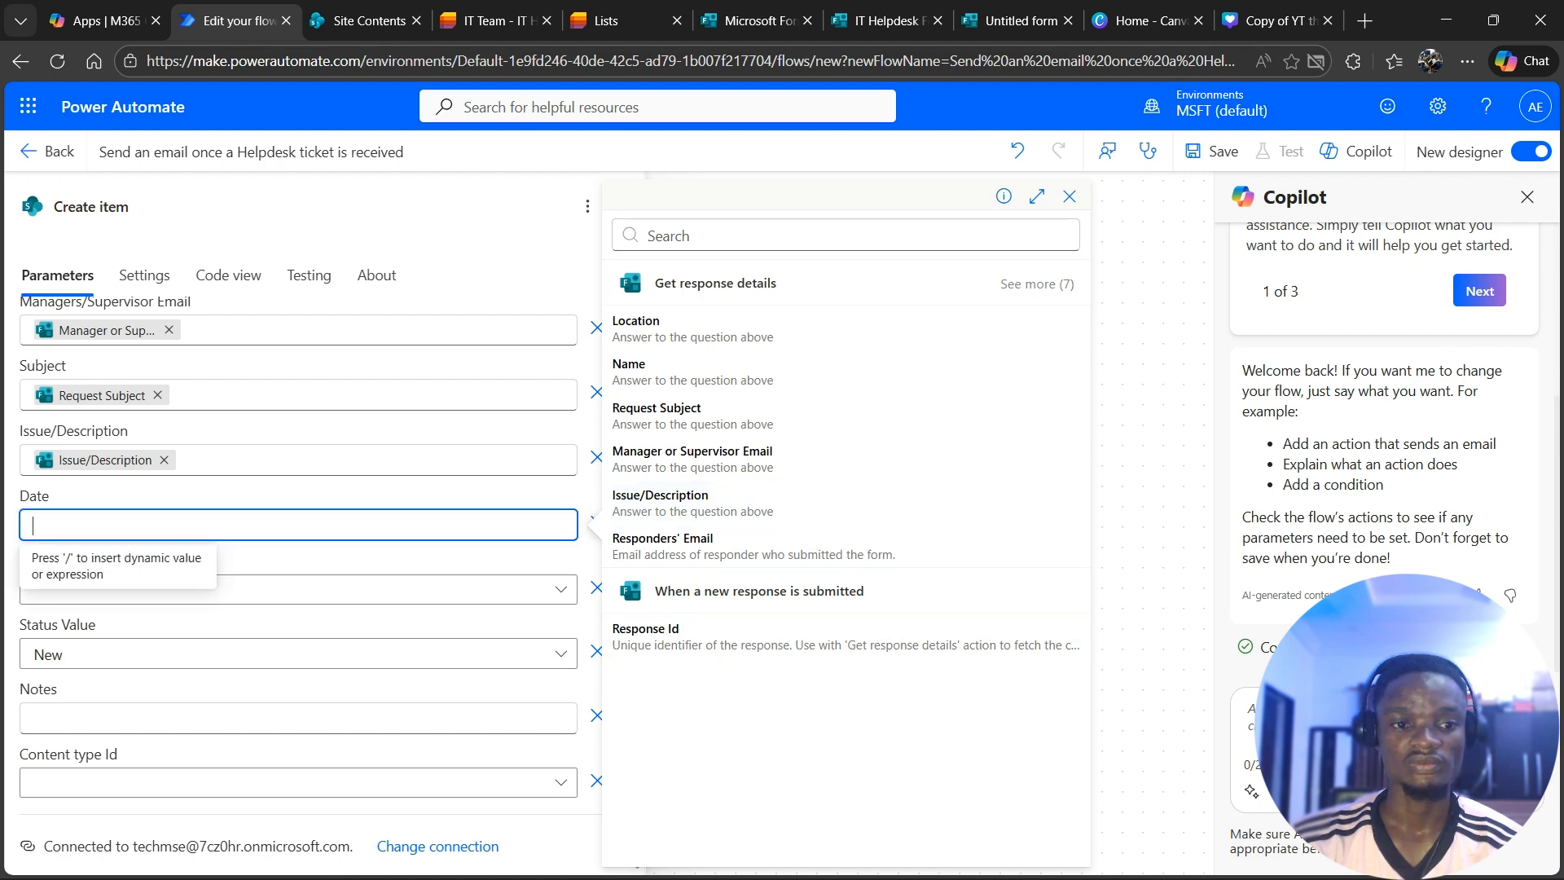
# Search the Date field's expression functions for 'dT', then close without adding anything
pyautogui.click(579, 537)
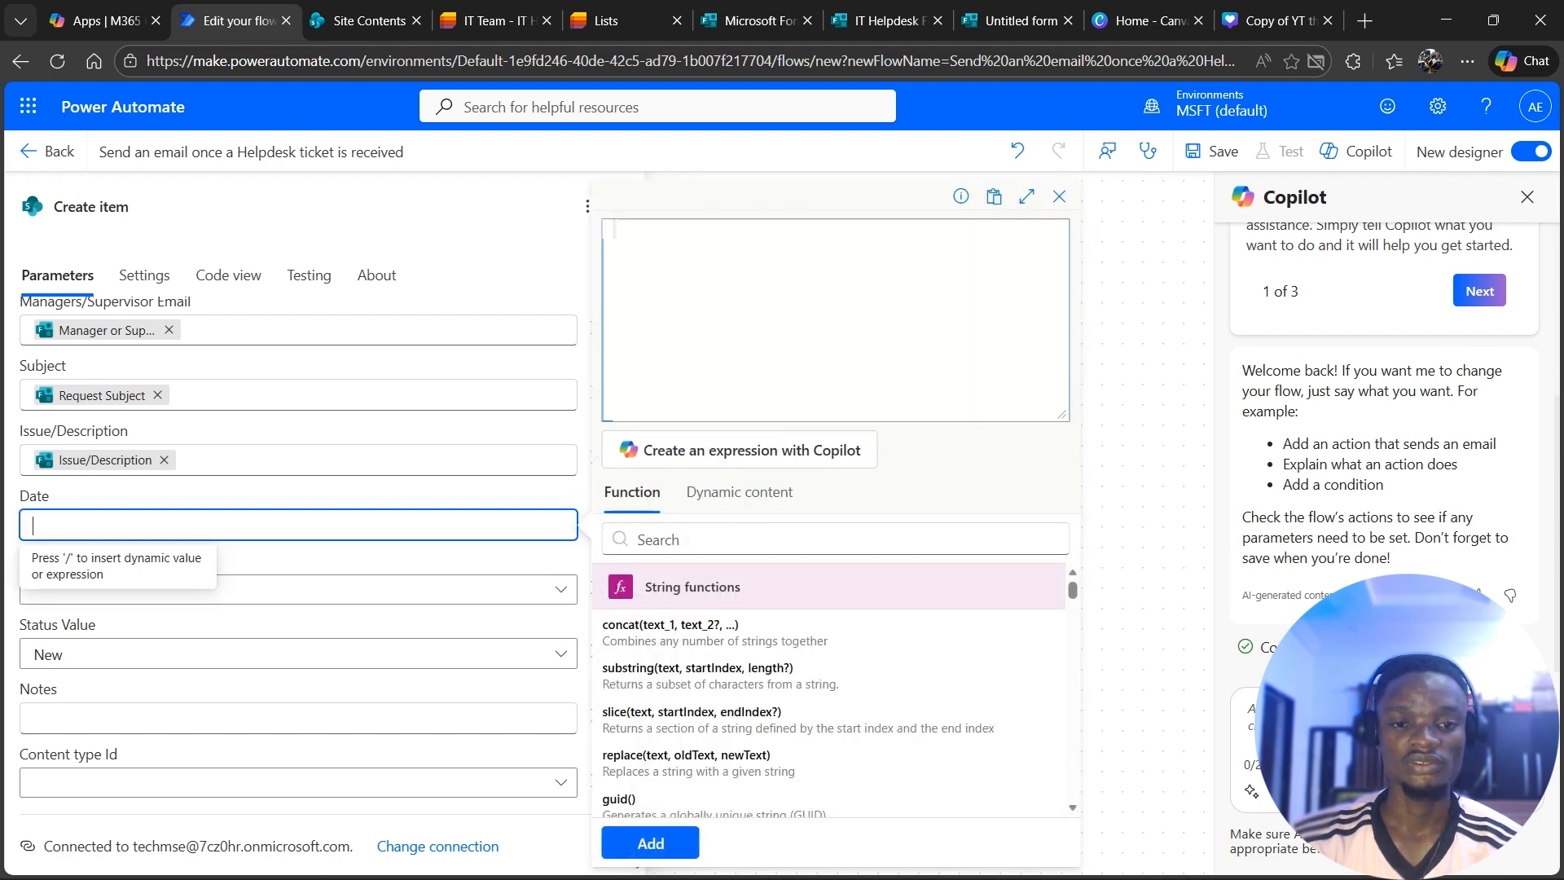
pyautogui.scroll(-3, 839, 692)
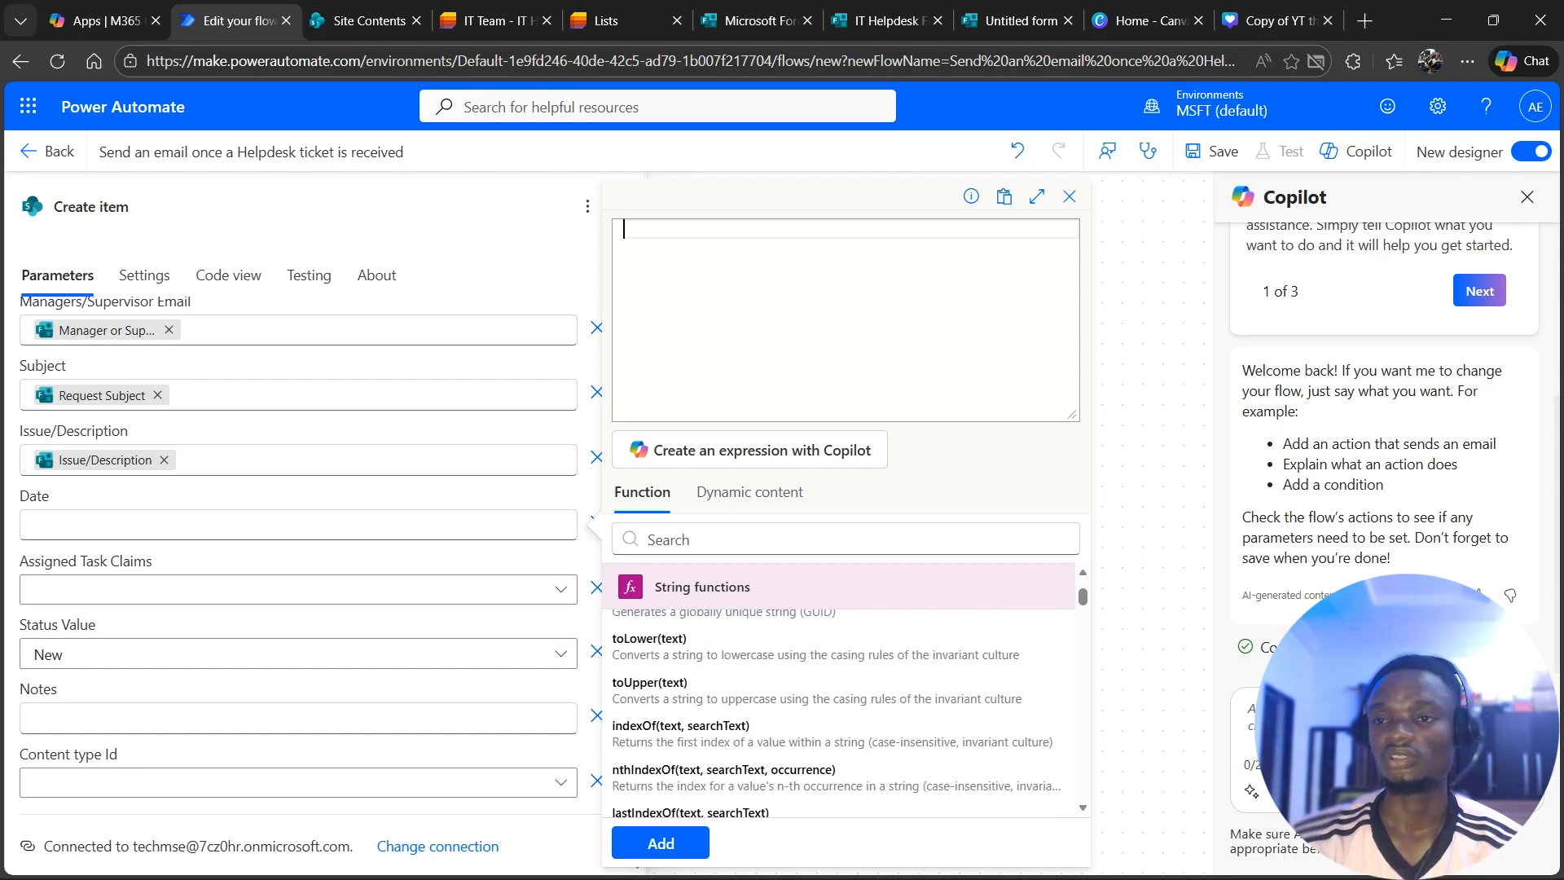
pyautogui.scroll(-2, 839, 692)
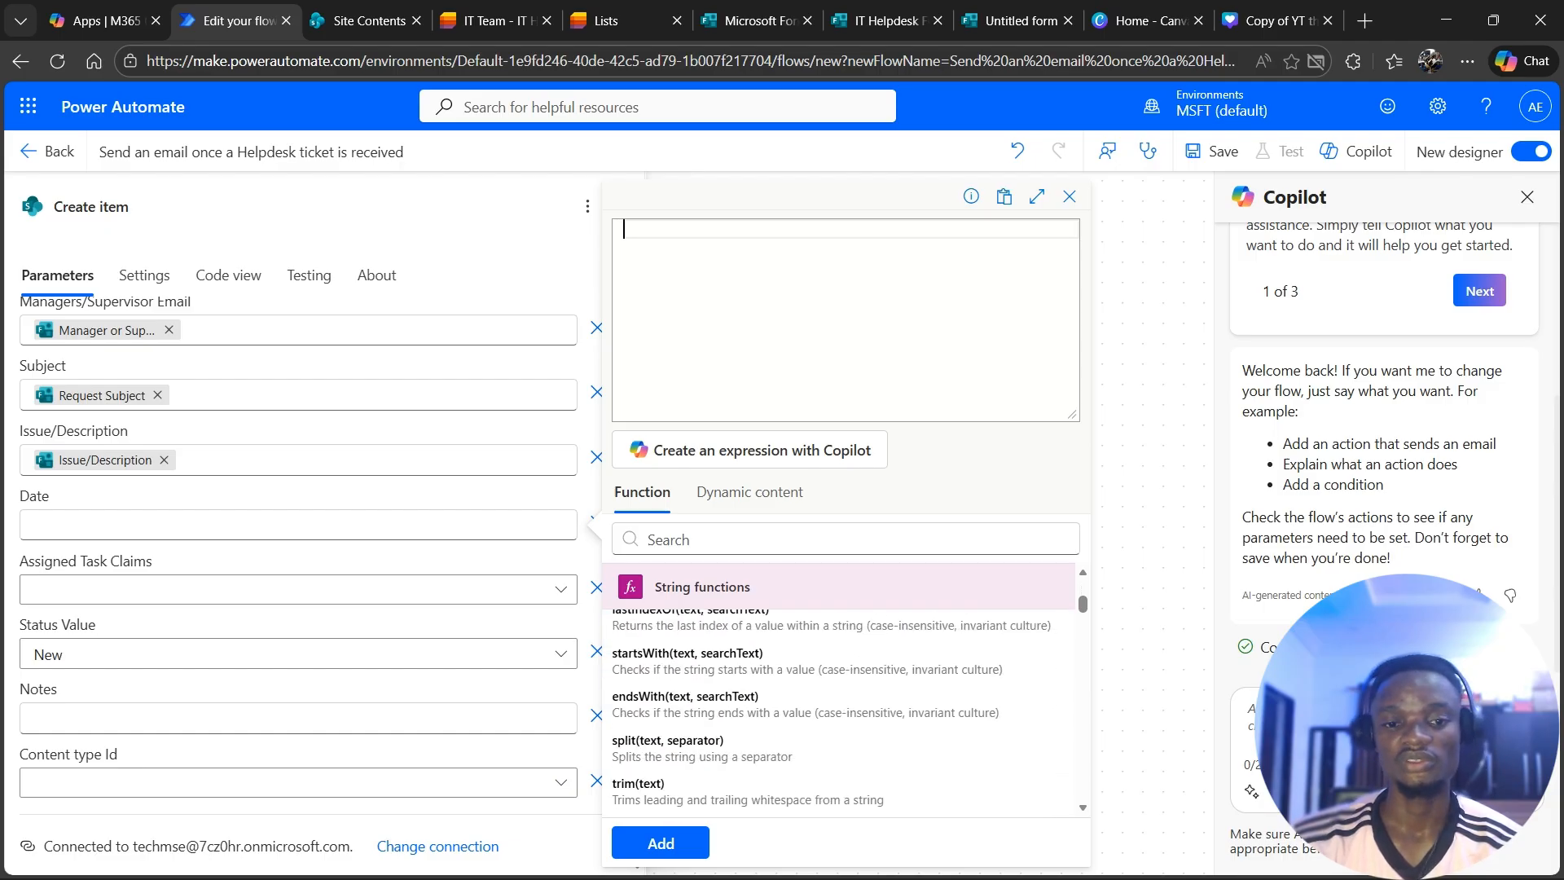
pyautogui.scroll(2, 839, 708)
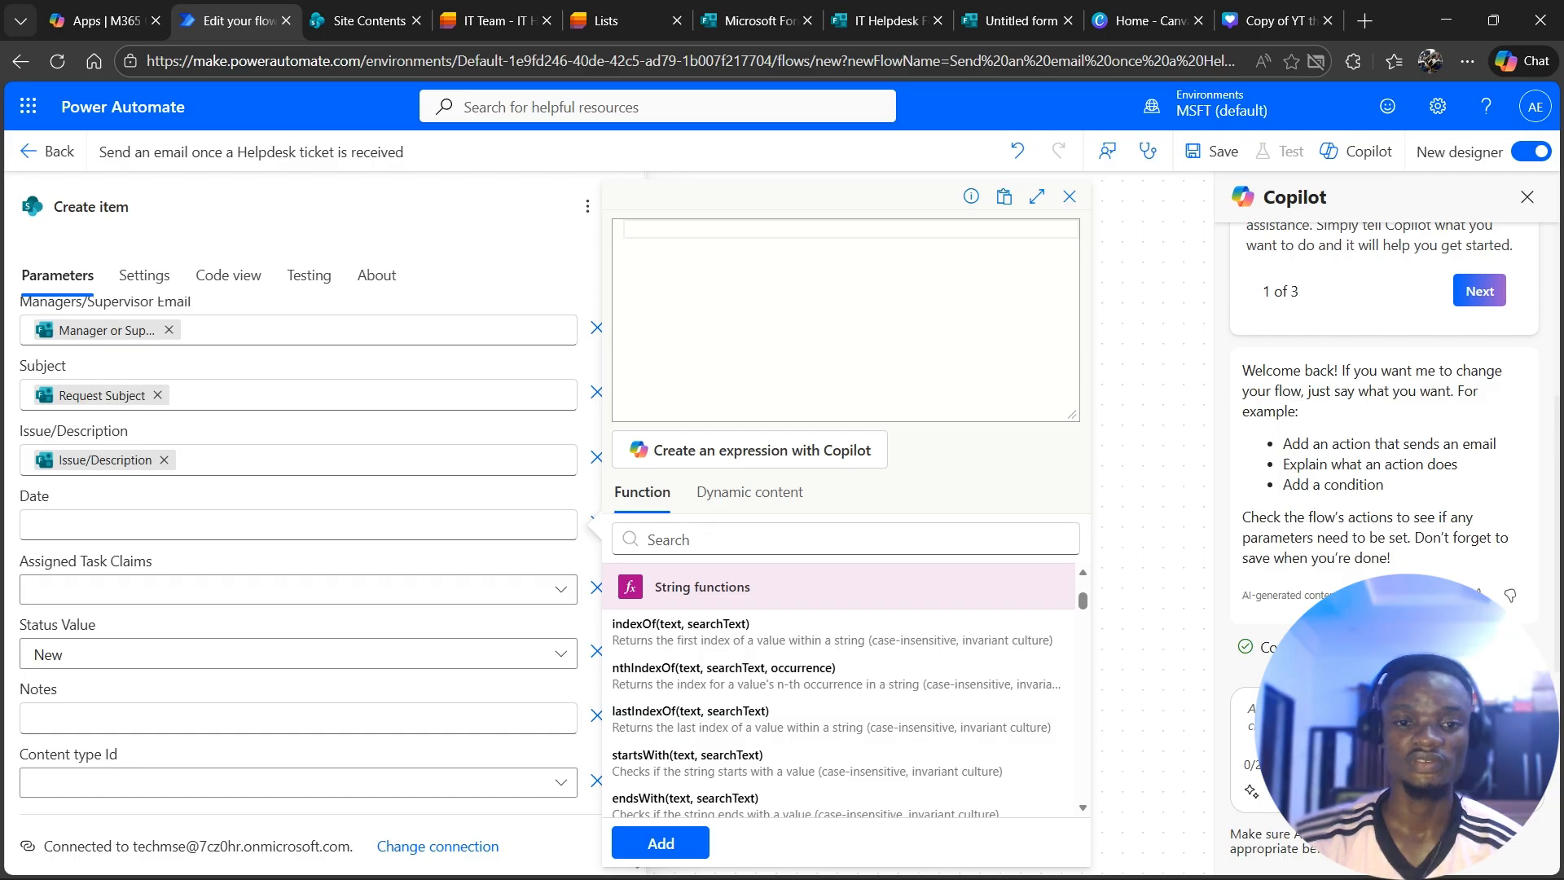
pyautogui.click(709, 539)
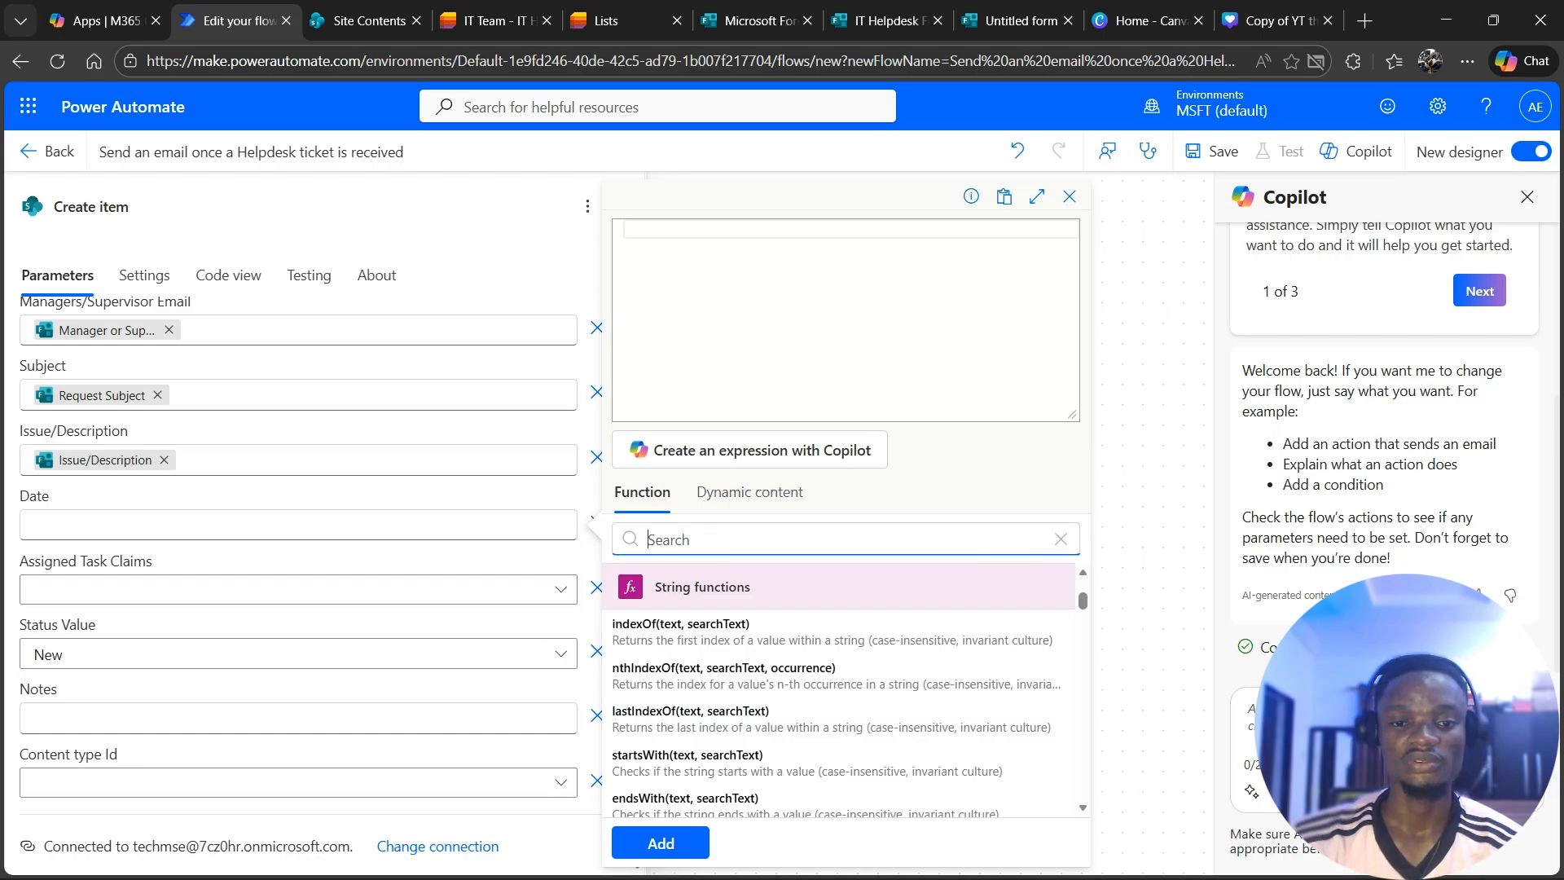
pyautogui.write('dT')
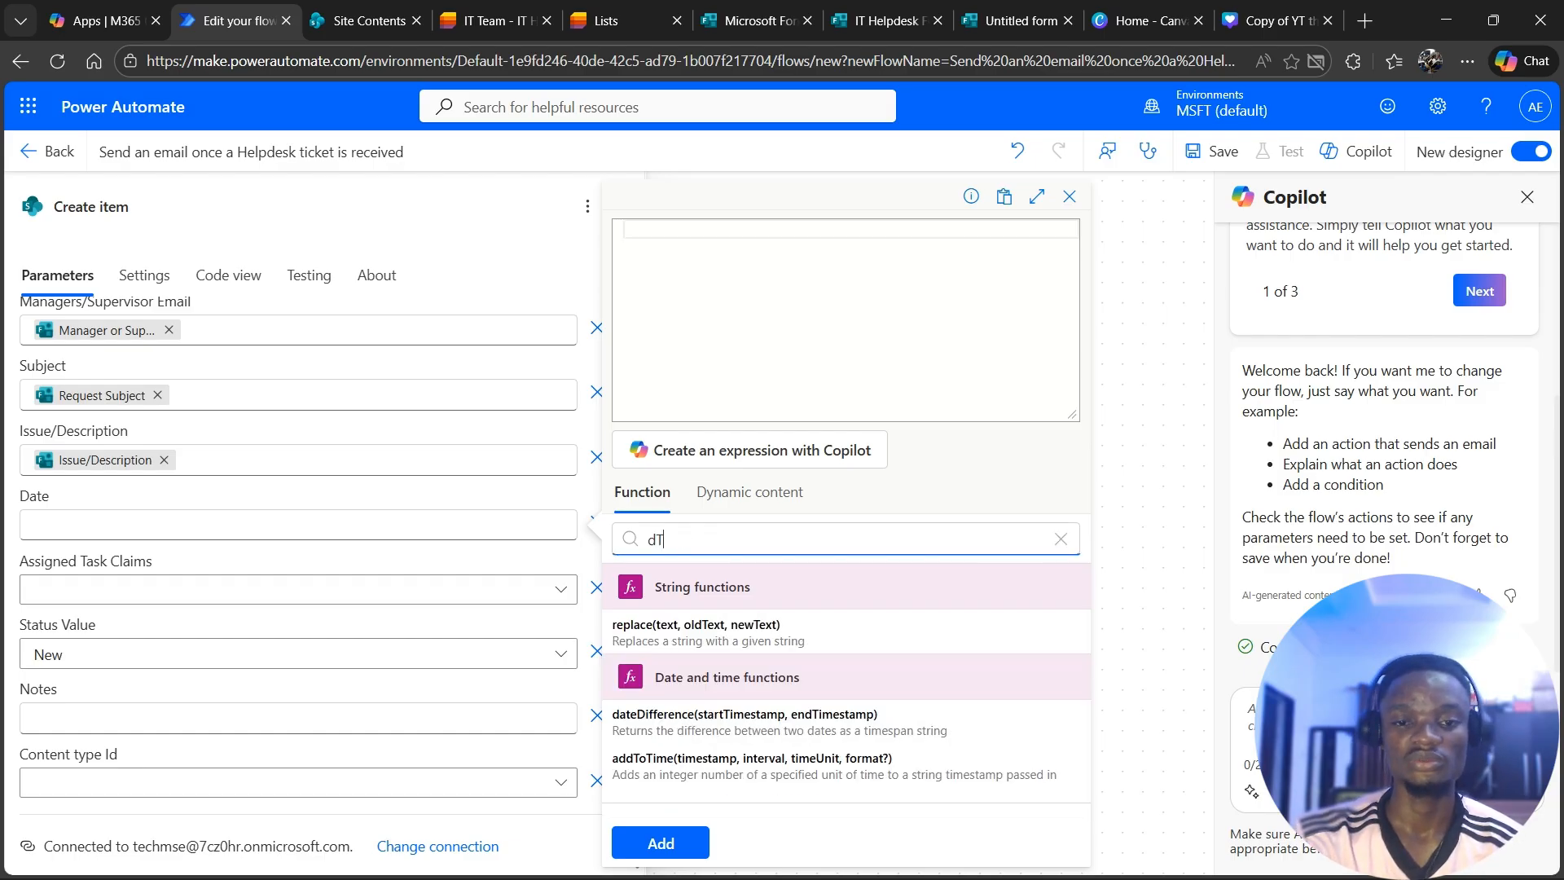
pyautogui.click(733, 632)
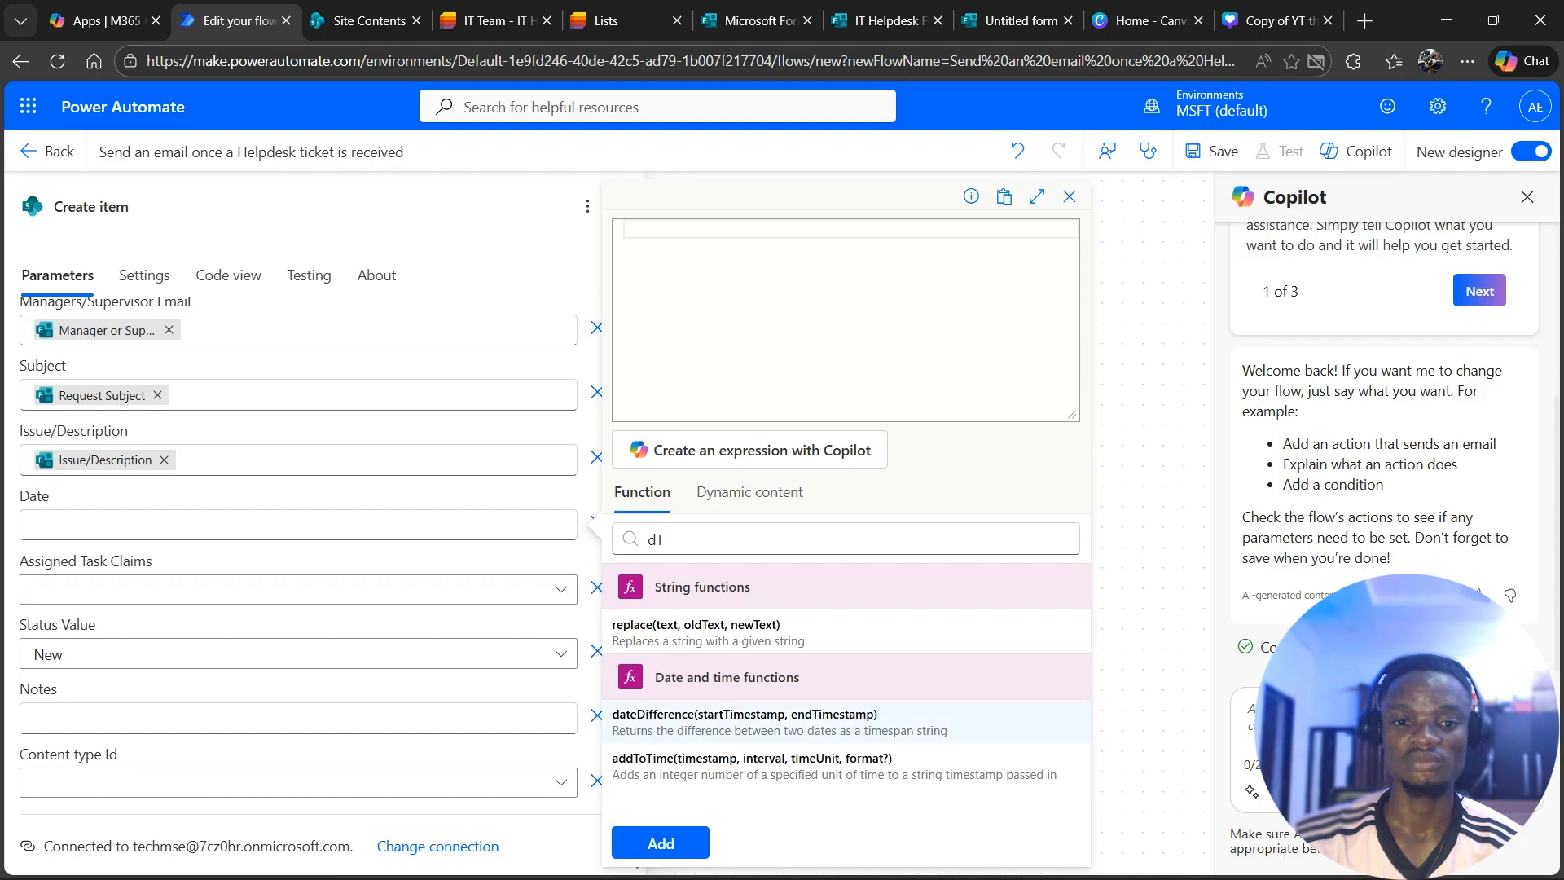
pyautogui.press('Escape')
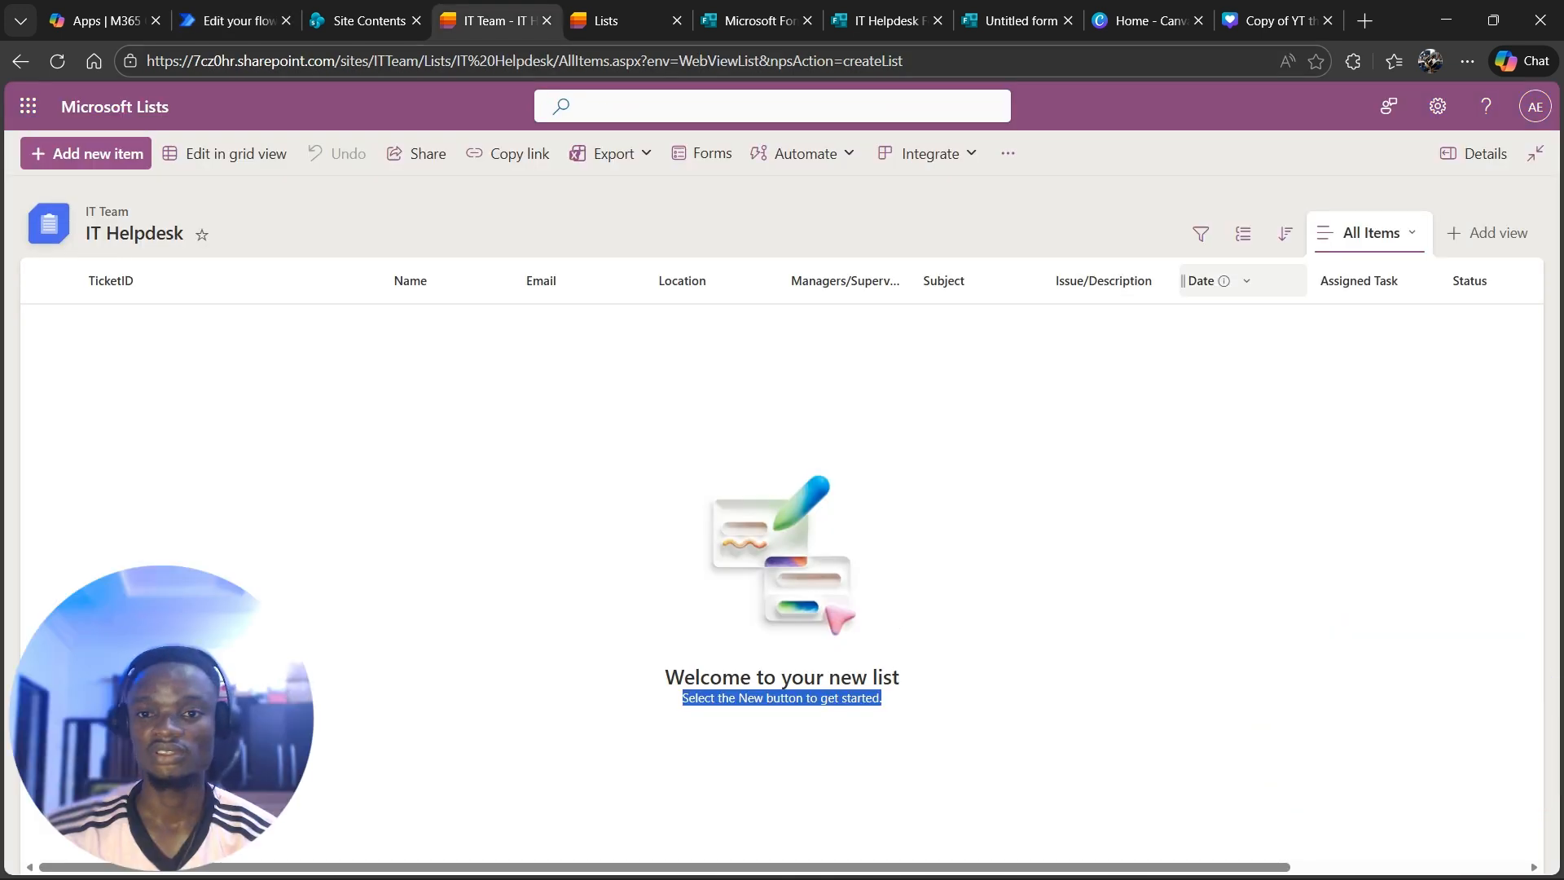
# Keep the Date column as Date and time with default value Today's date, and save
pyautogui.click(1200, 280)
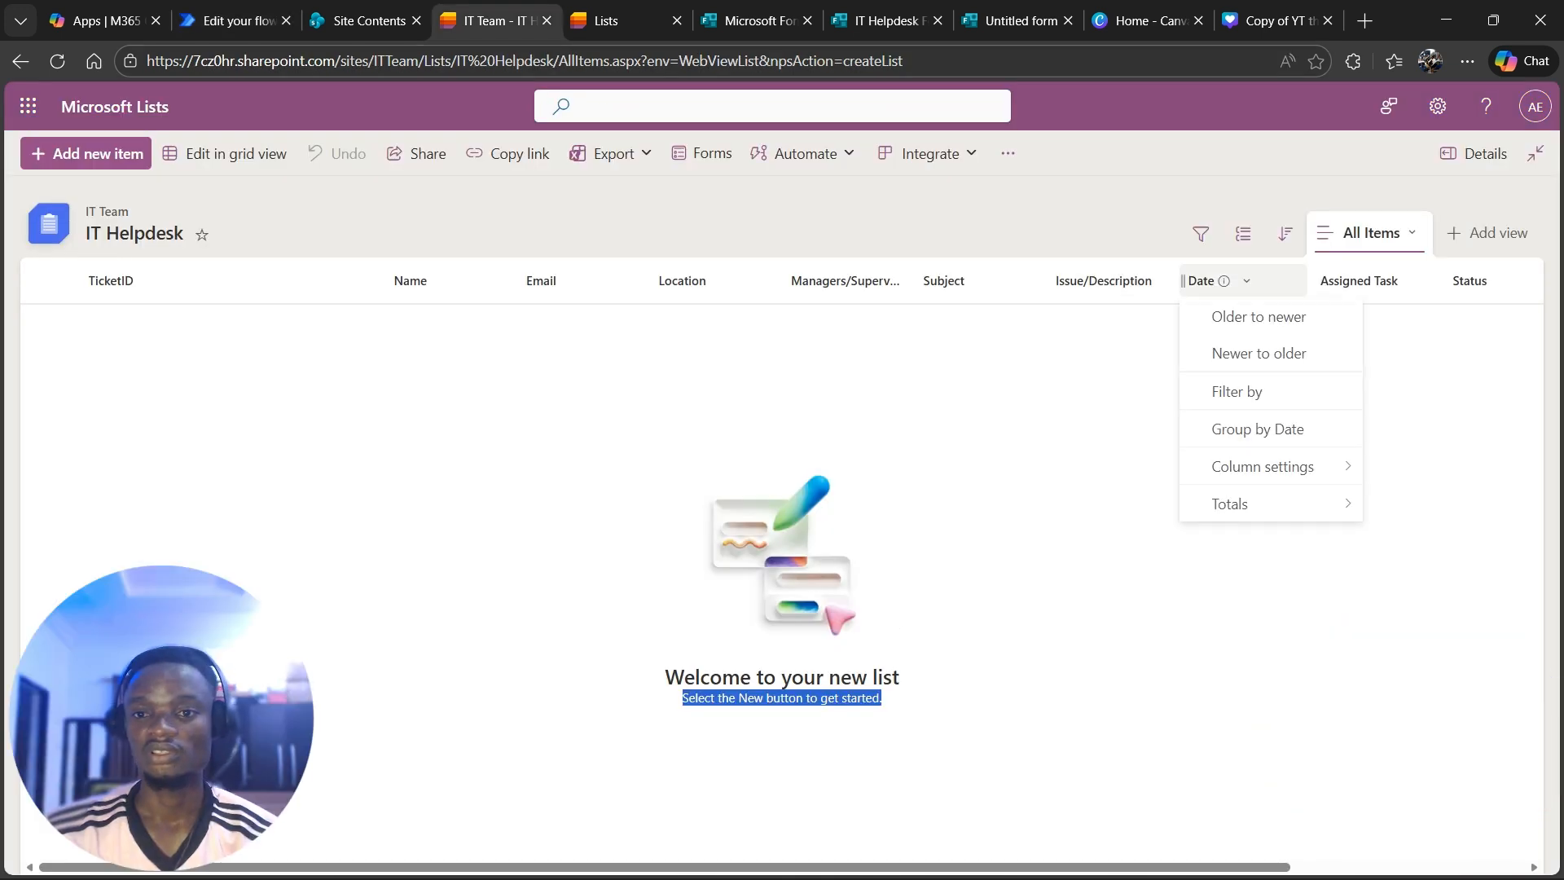
pyautogui.moveTo(1263, 470)
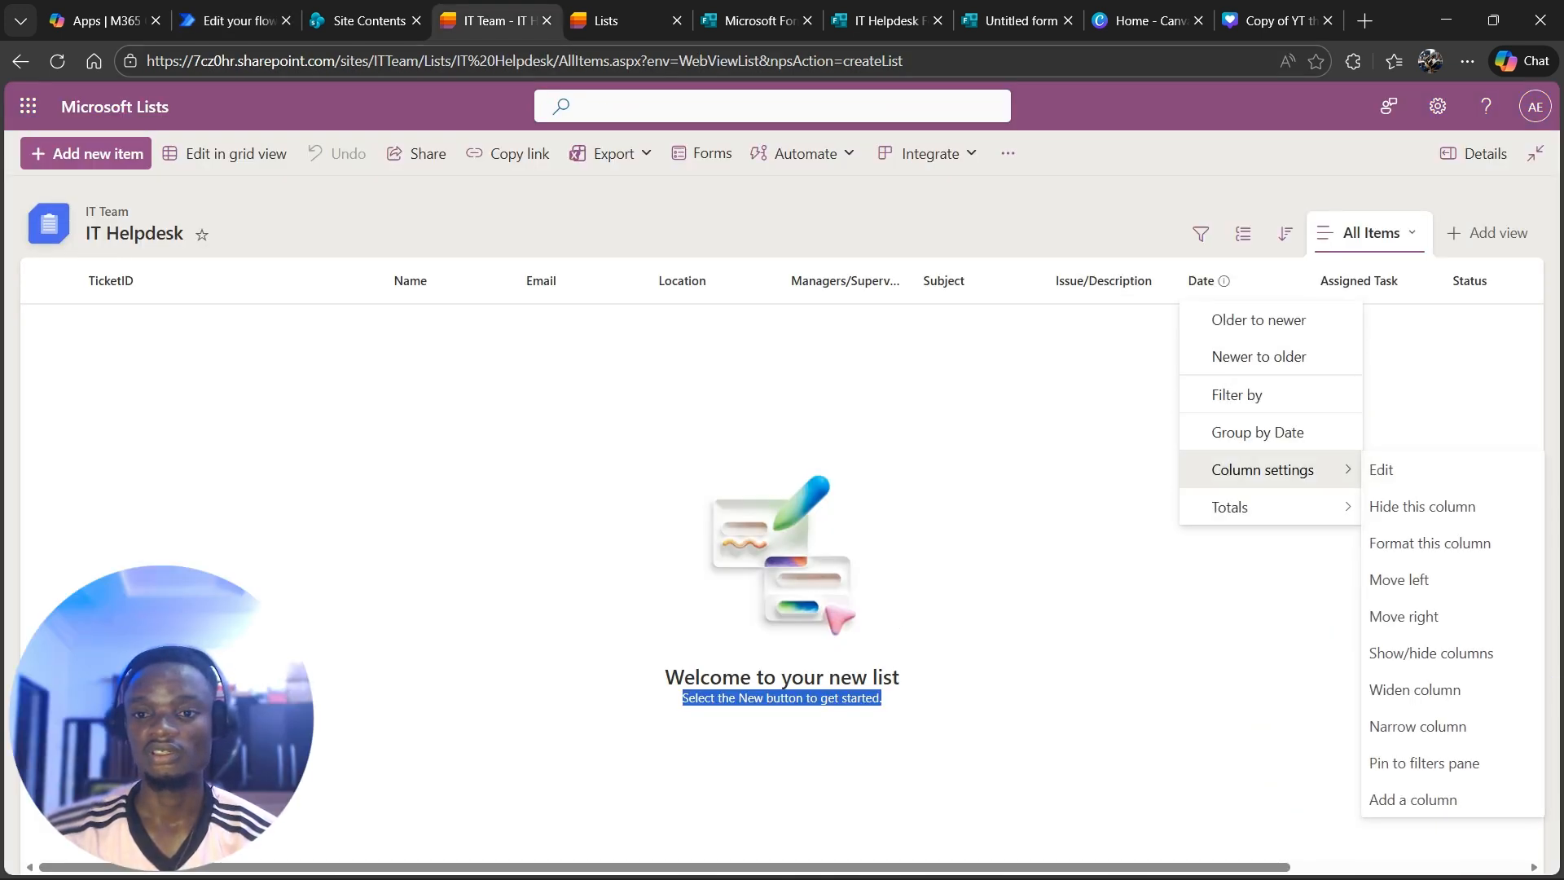
pyautogui.click(1382, 470)
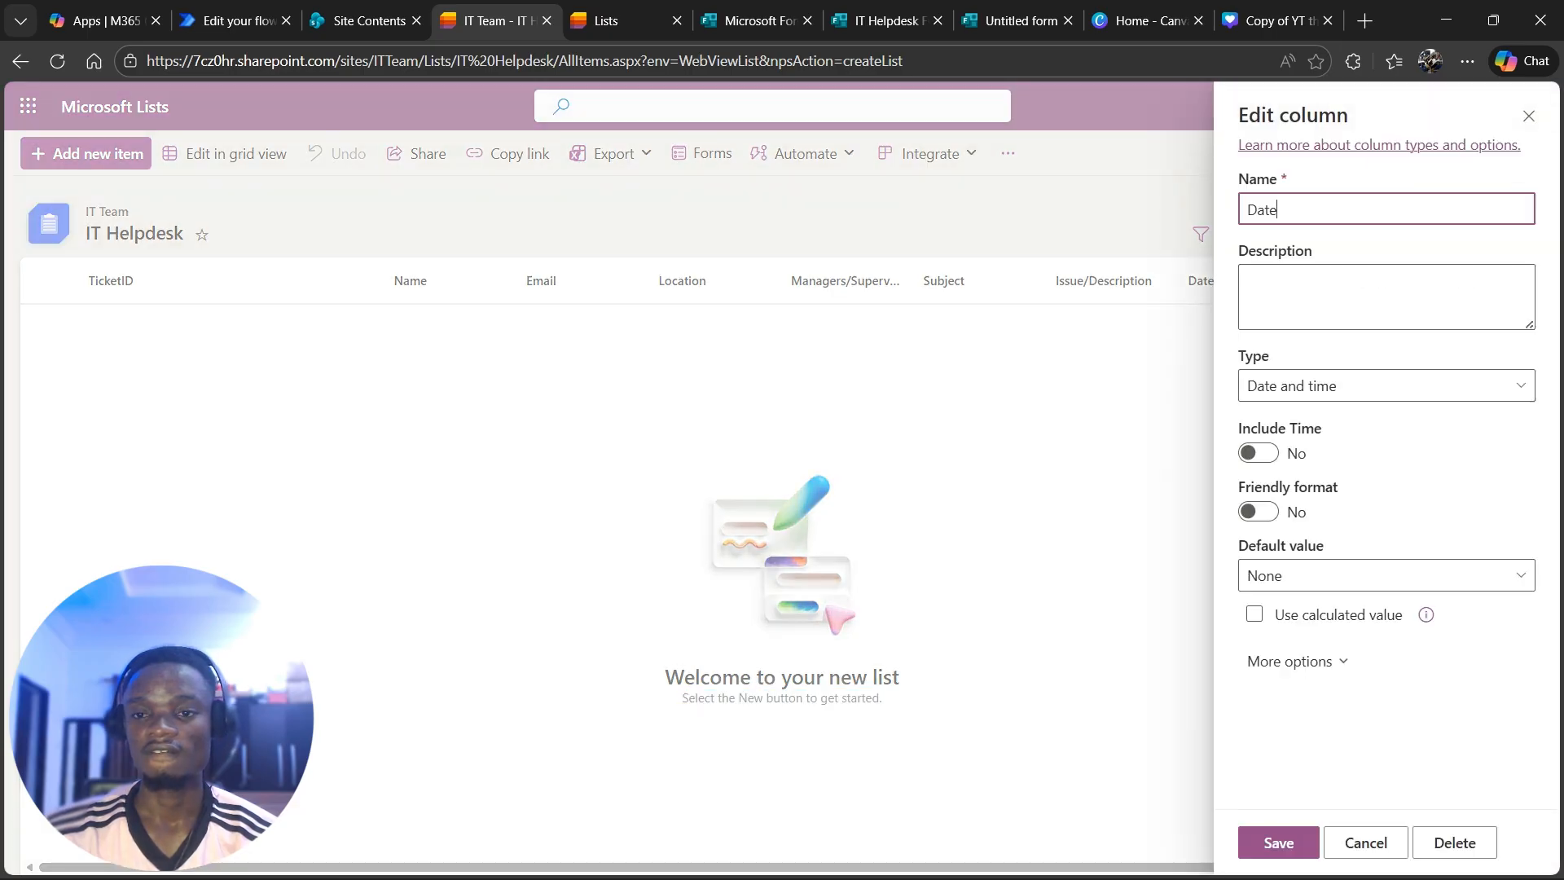
pyautogui.click(1387, 385)
pyautogui.click(1386, 385)
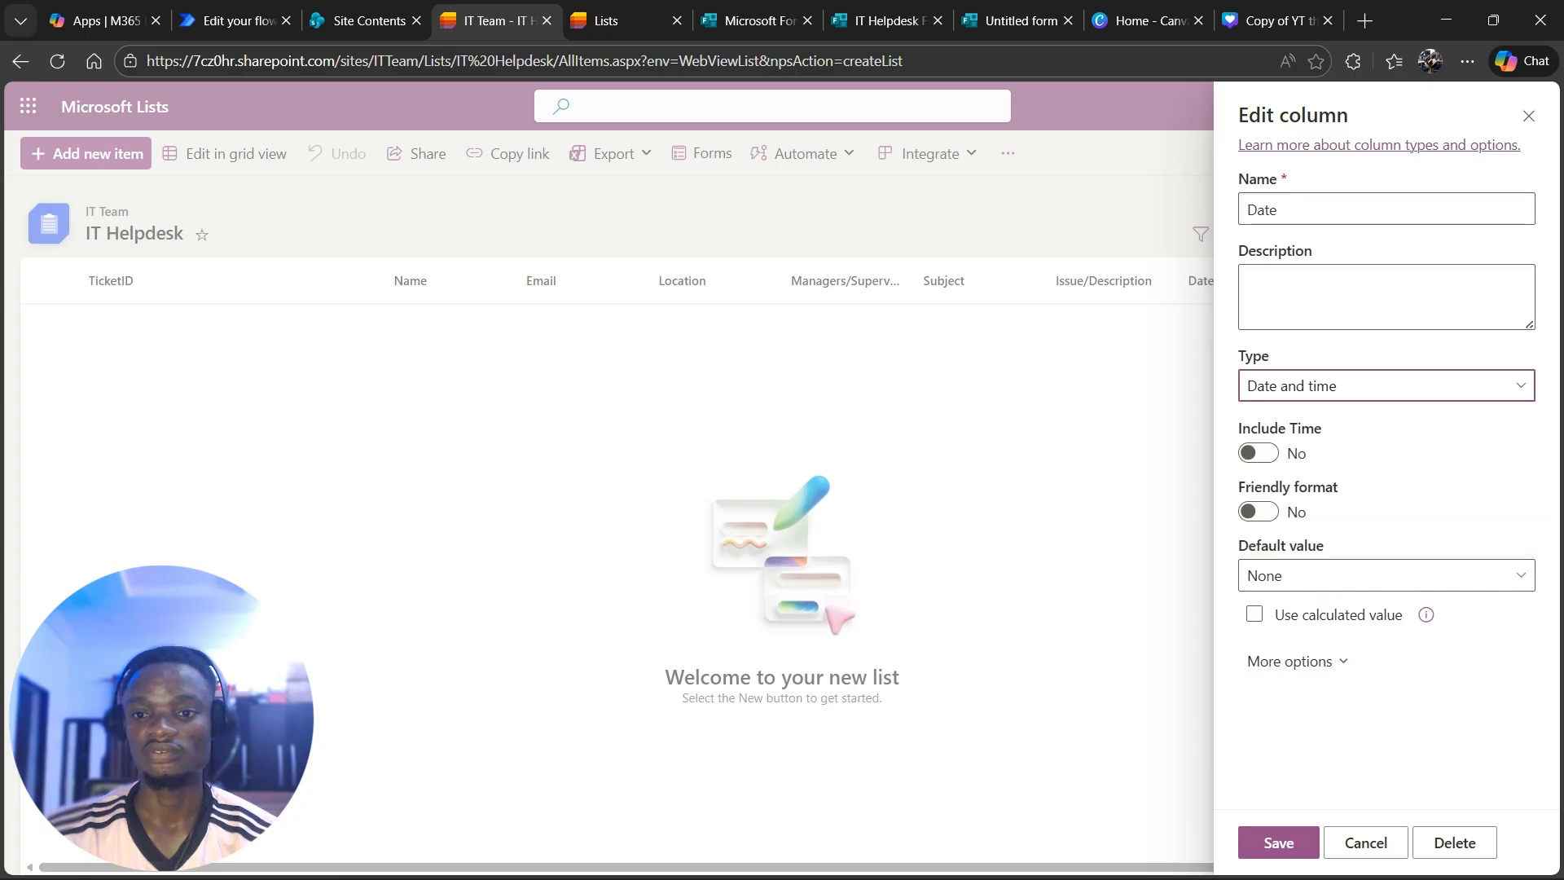
pyautogui.click(1386, 575)
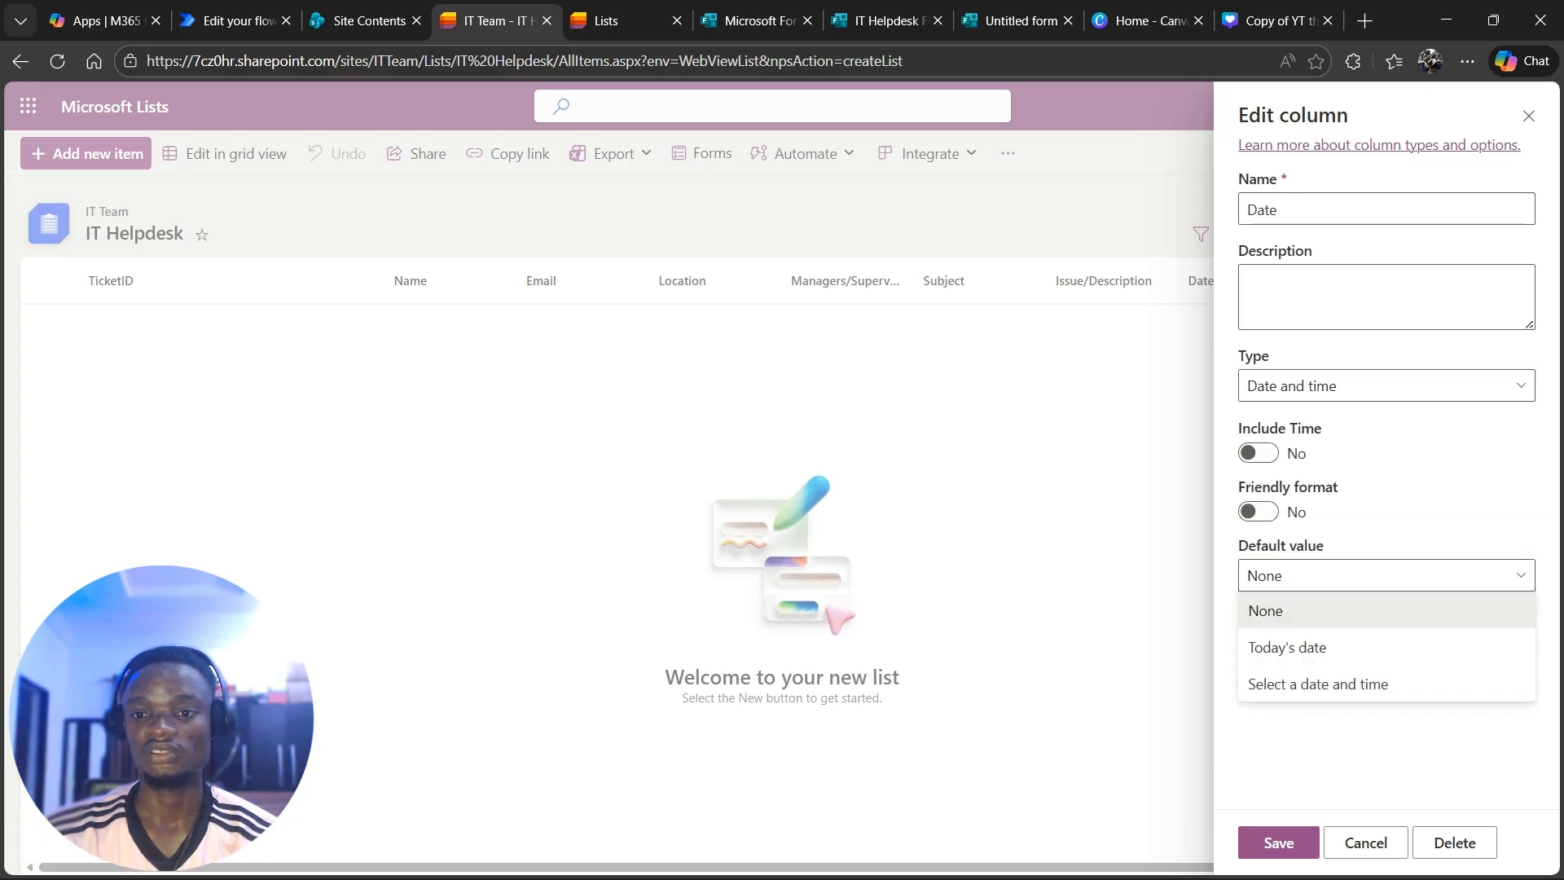
pyautogui.click(1287, 646)
pyautogui.click(1386, 575)
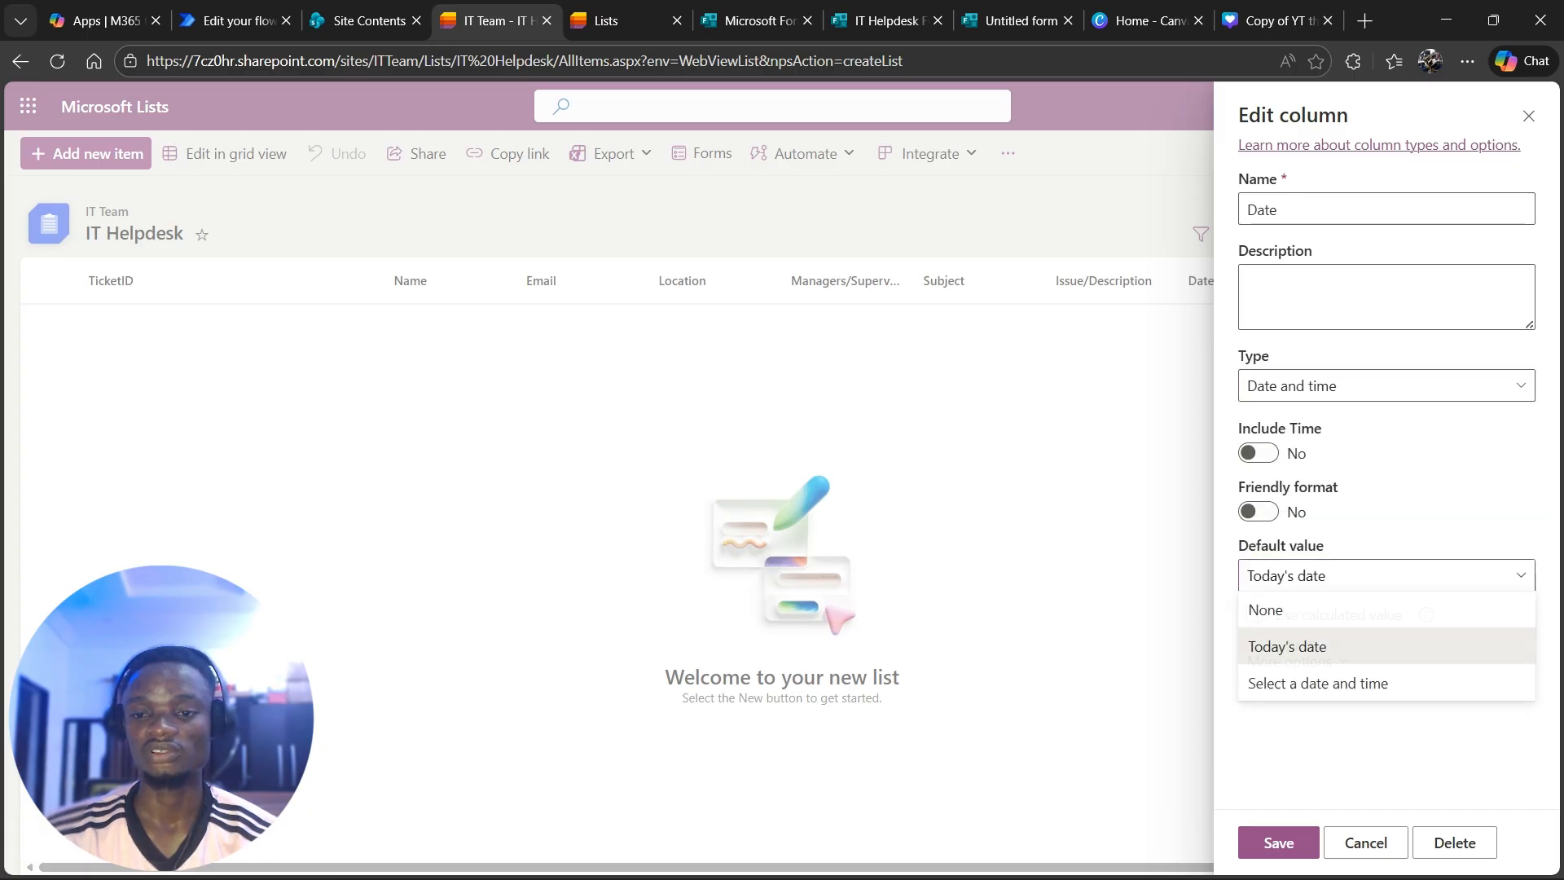
pyautogui.click(1287, 647)
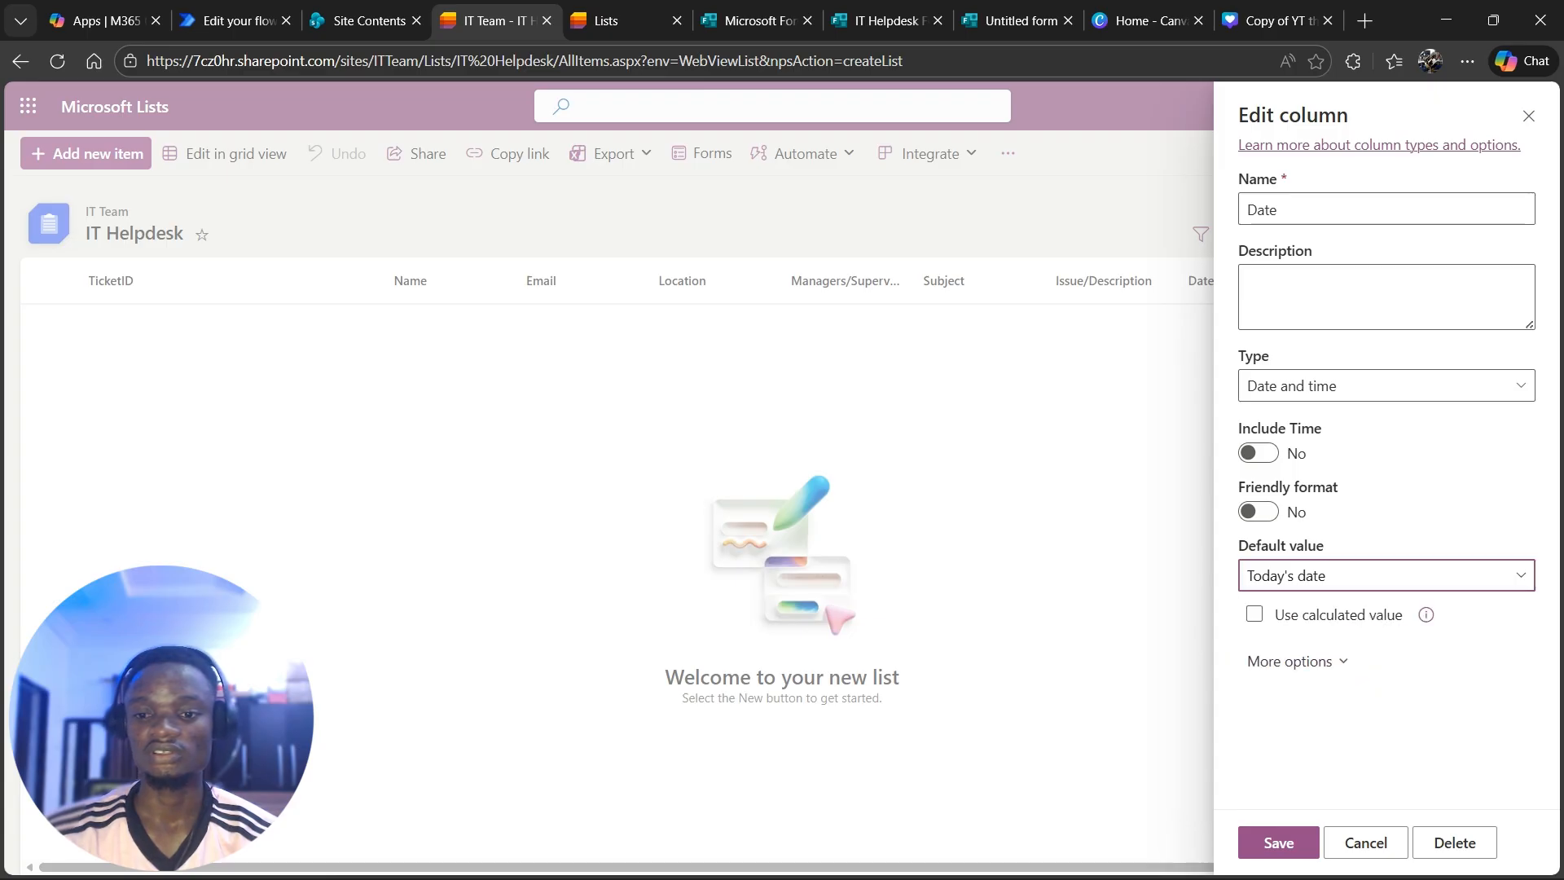
pyautogui.click(1279, 842)
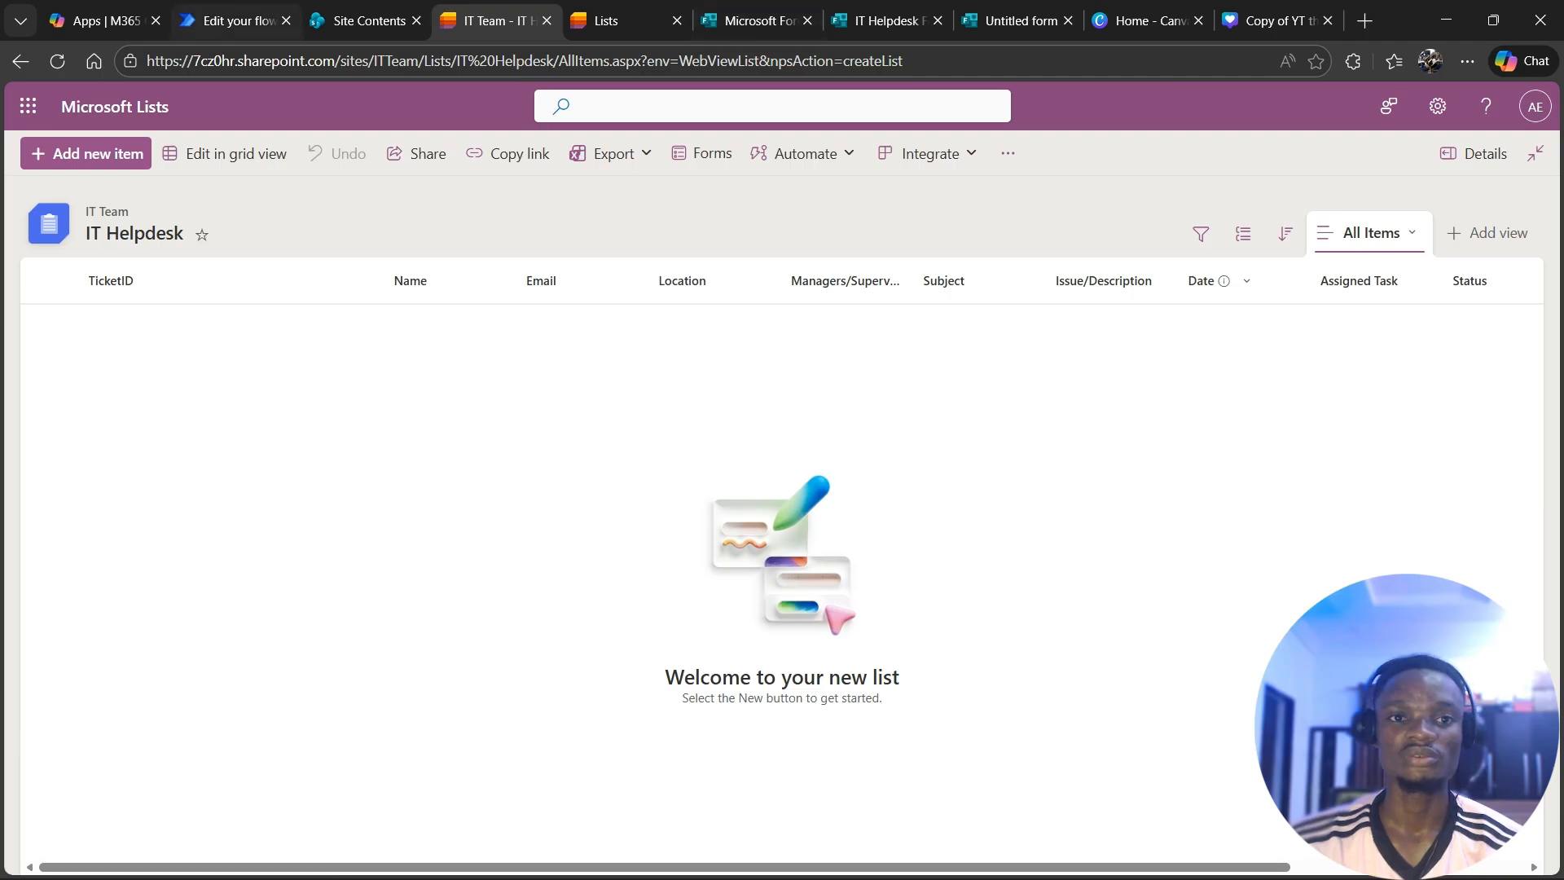
pyautogui.click(234, 21)
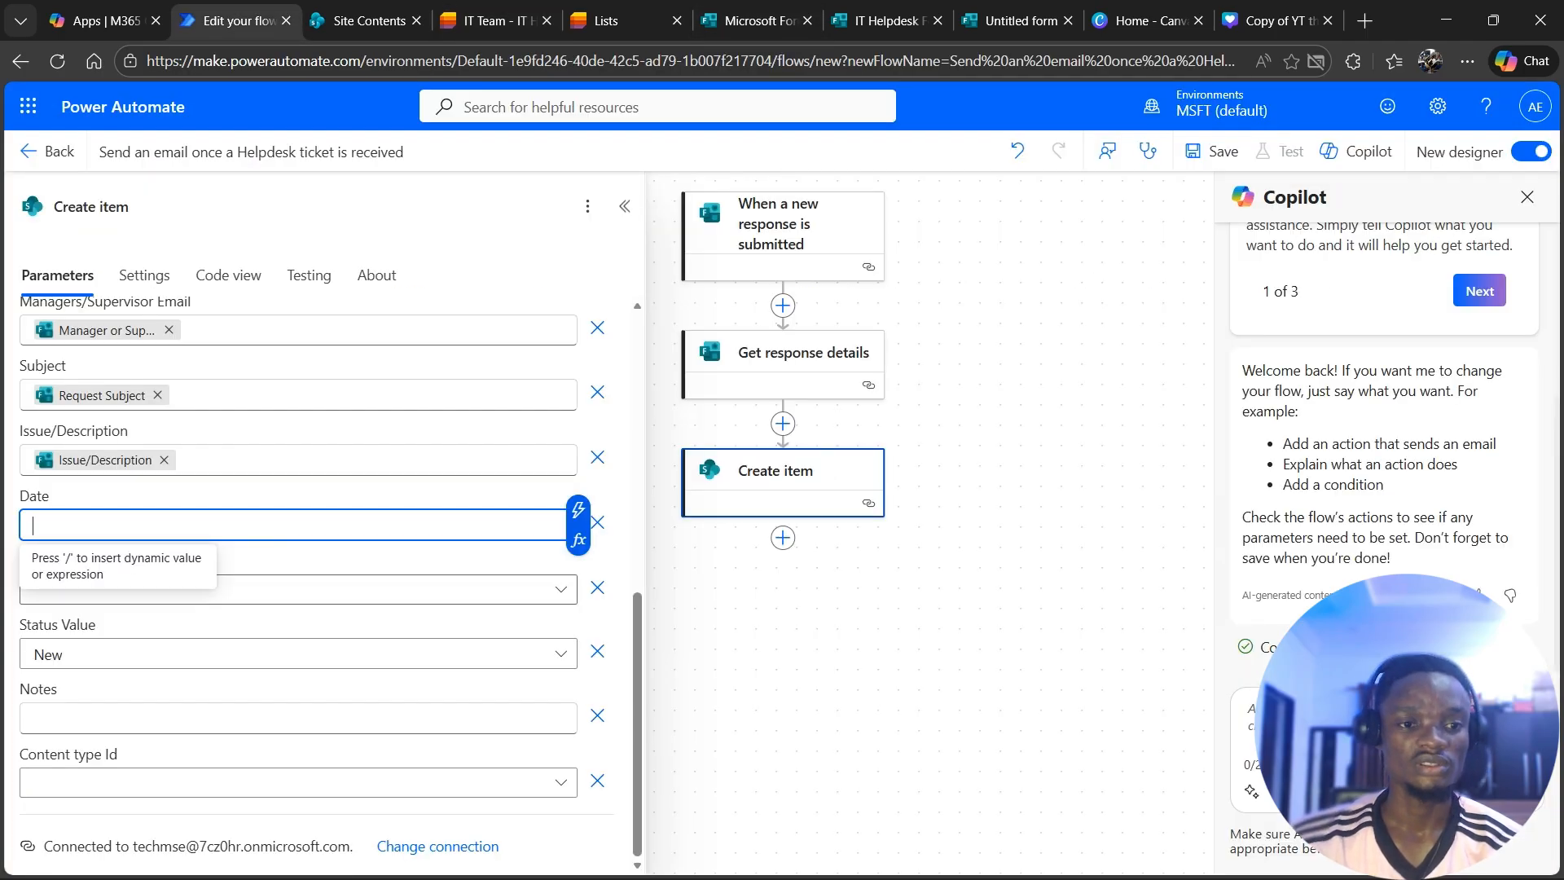
# Leave Assigned Task Claims empty and keep Status Value as New
pyautogui.click(299, 589)
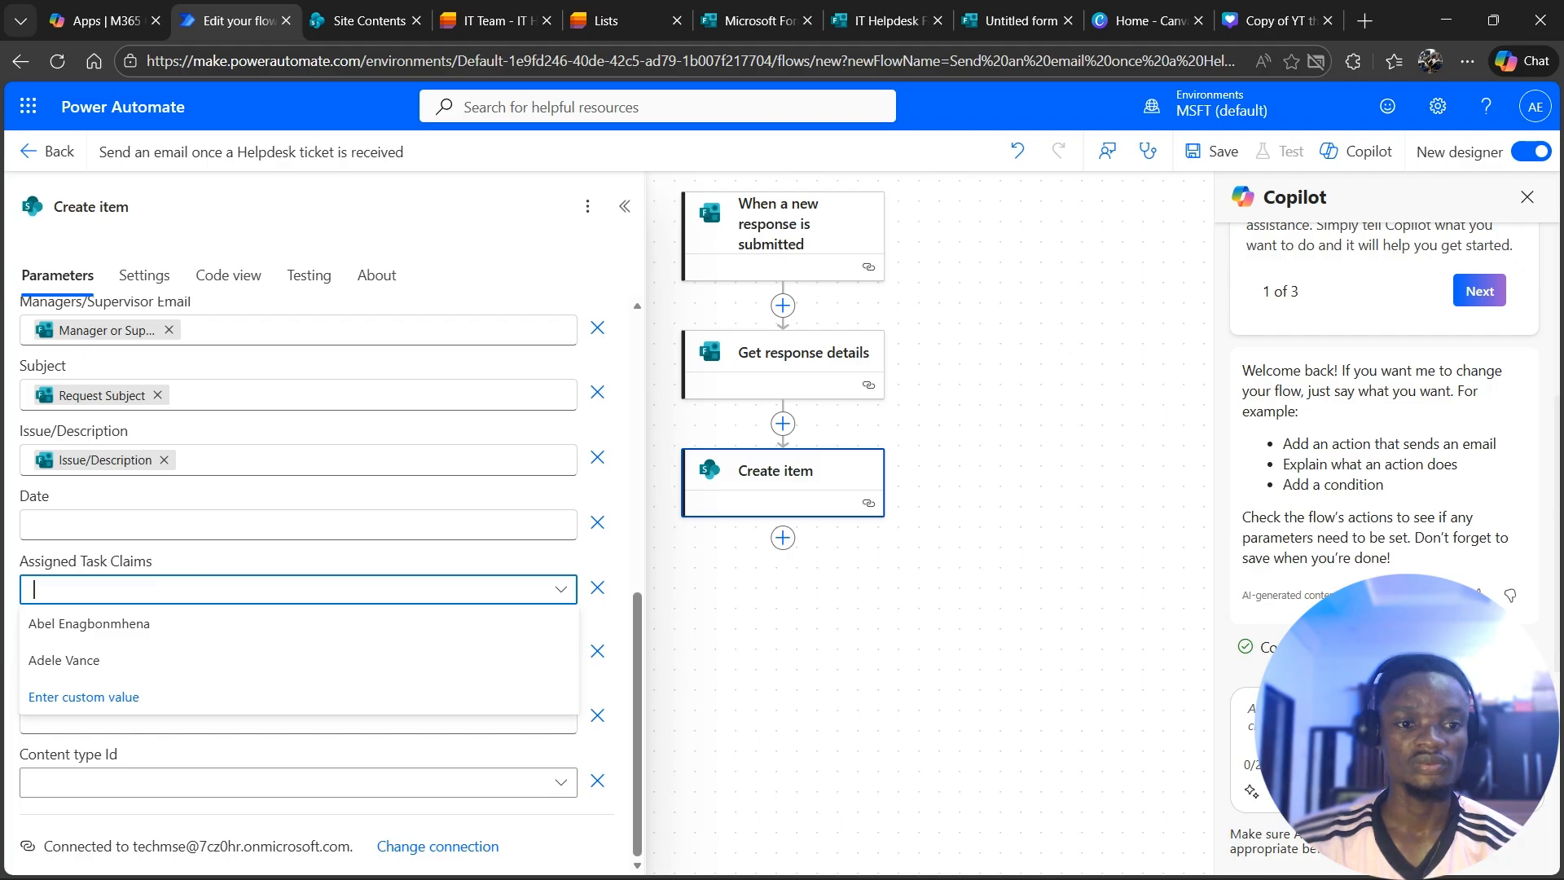
pyautogui.click(561, 588)
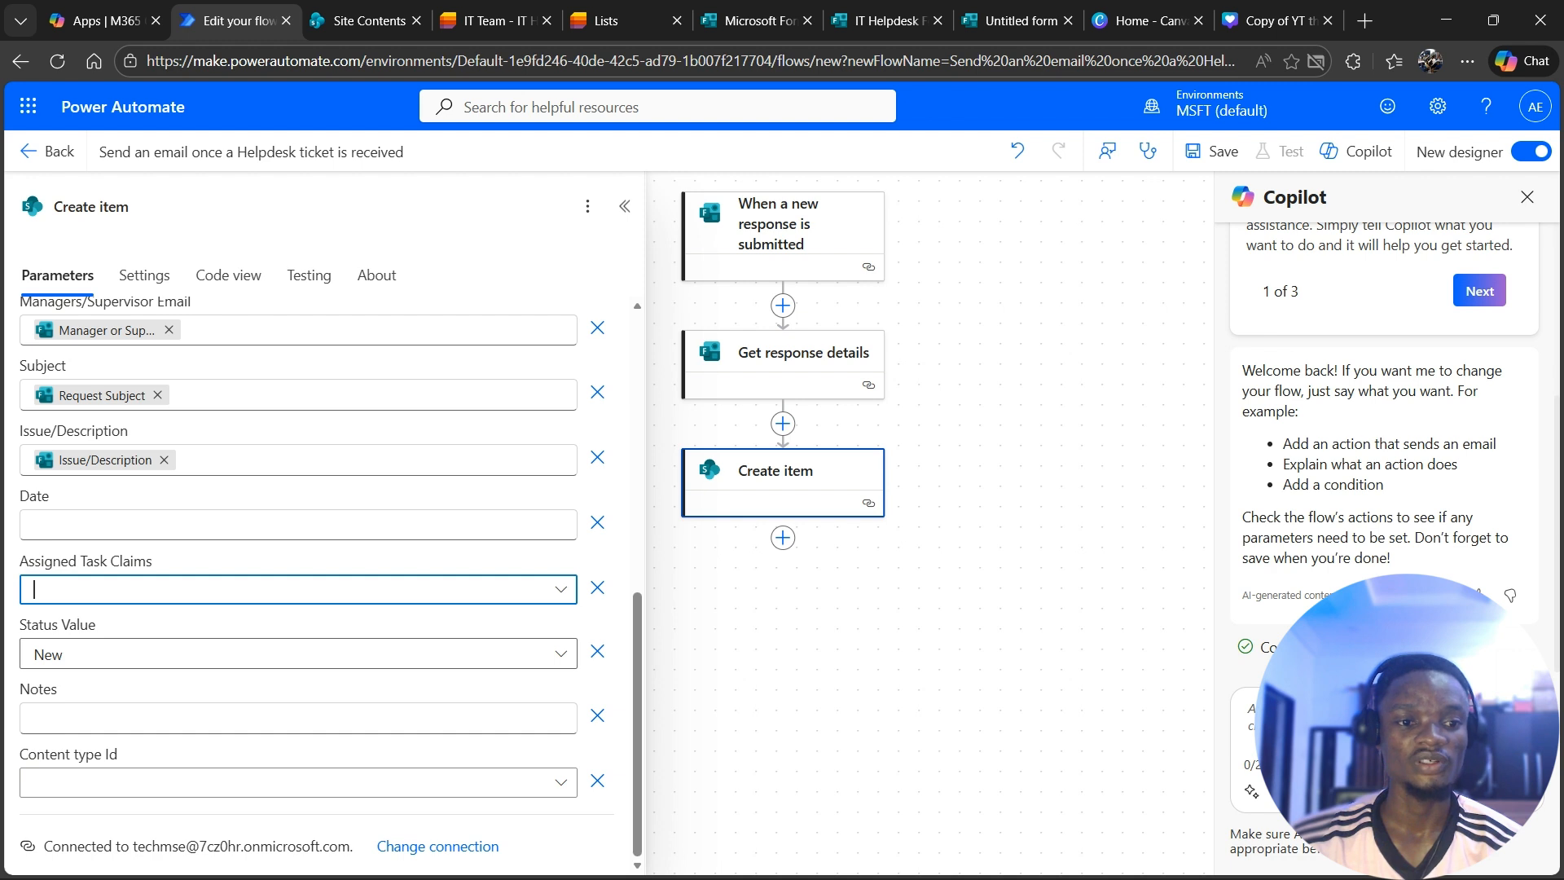
pyautogui.click(561, 654)
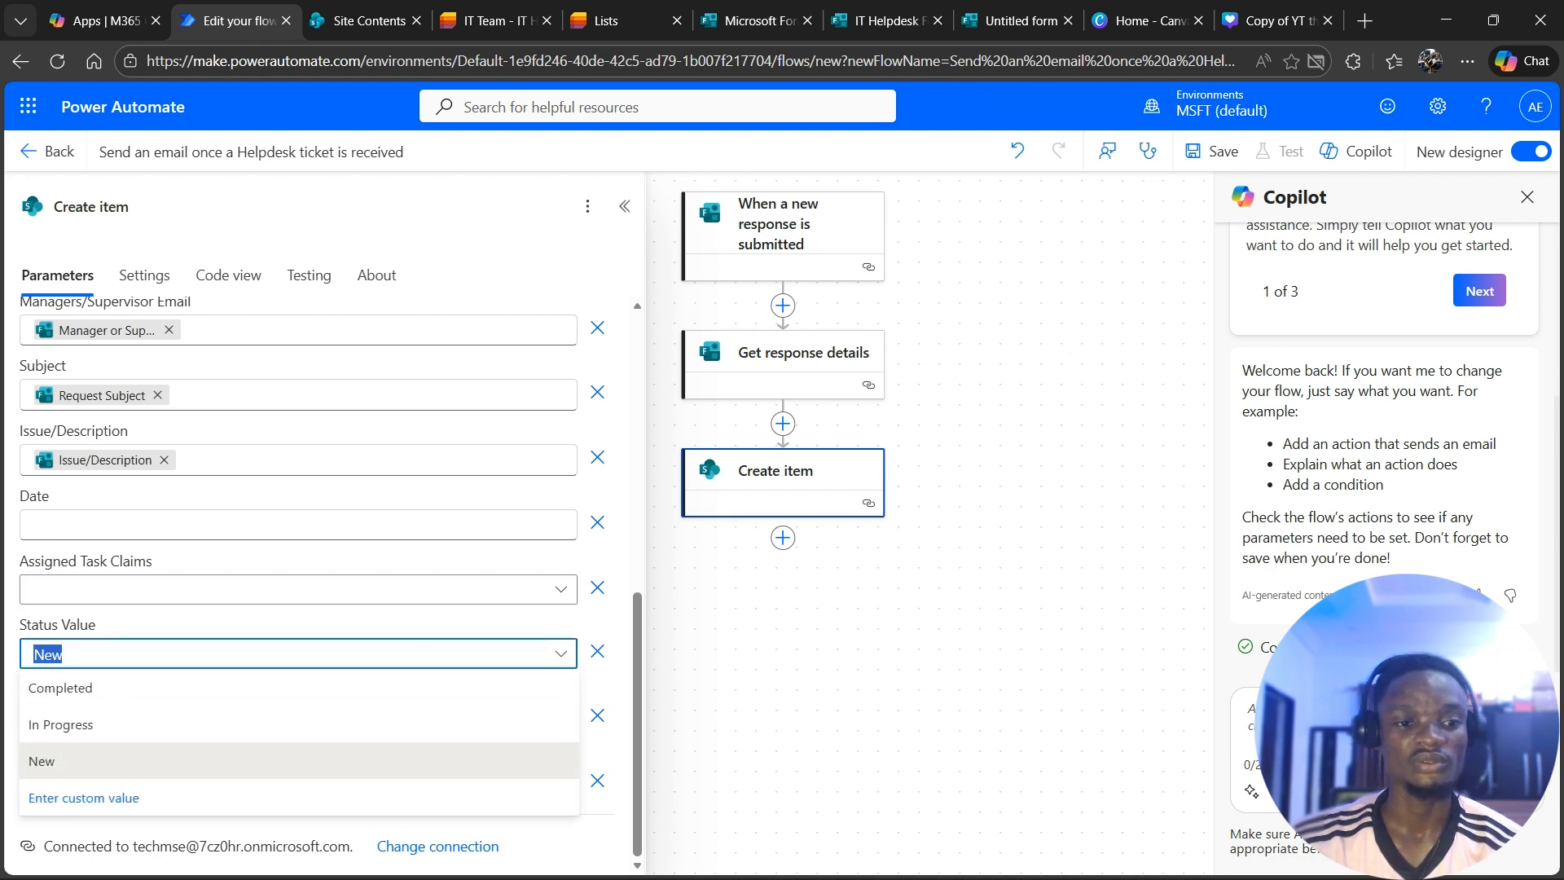
pyautogui.click(298, 761)
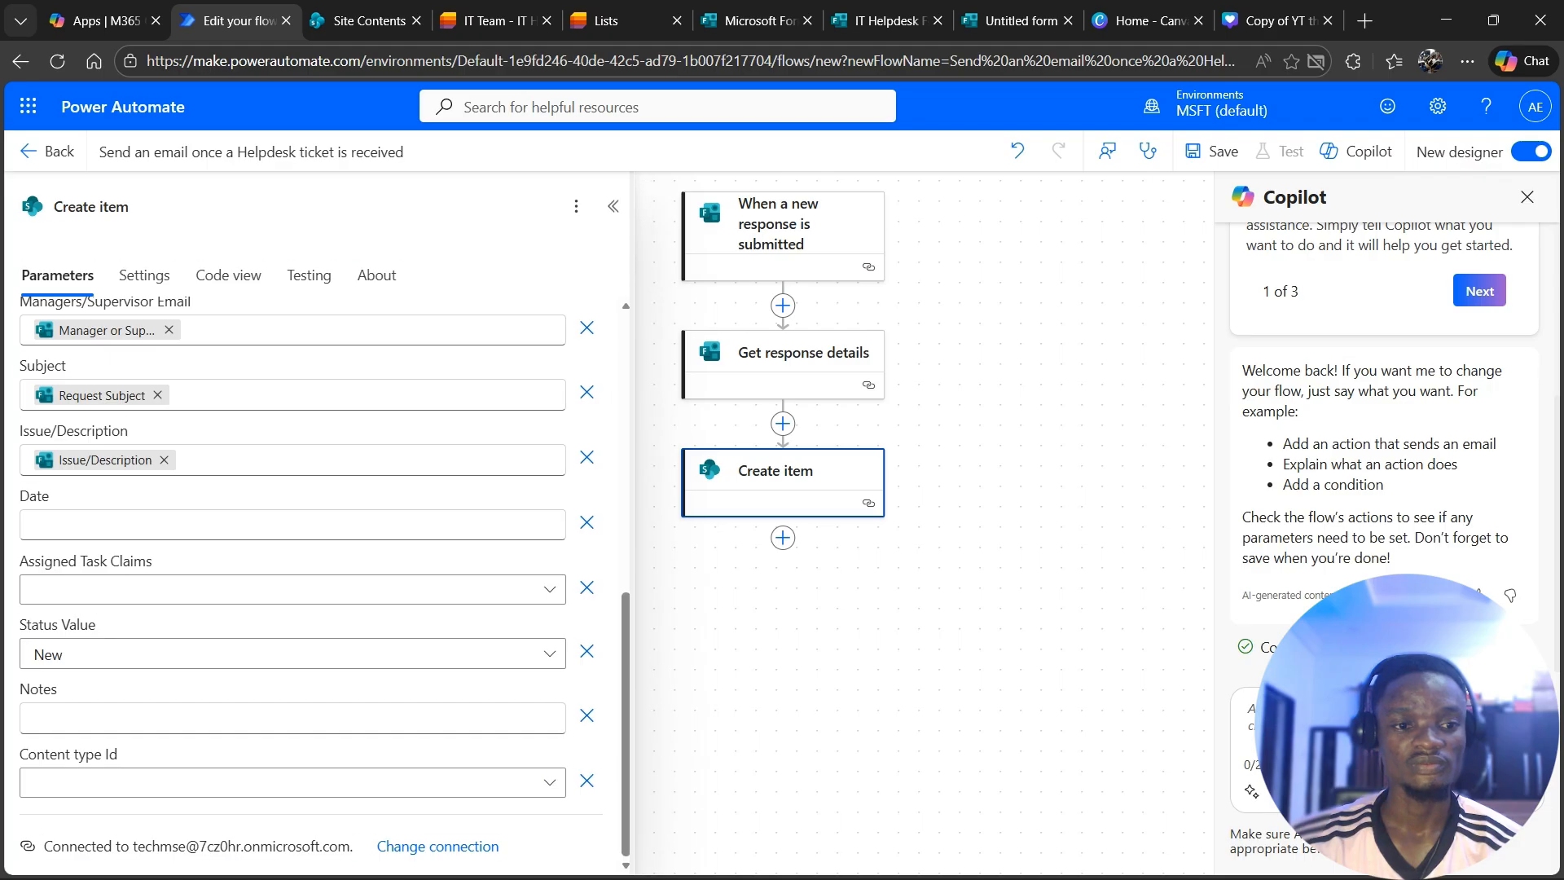
pyautogui.hotkey('ctrl', 'a')
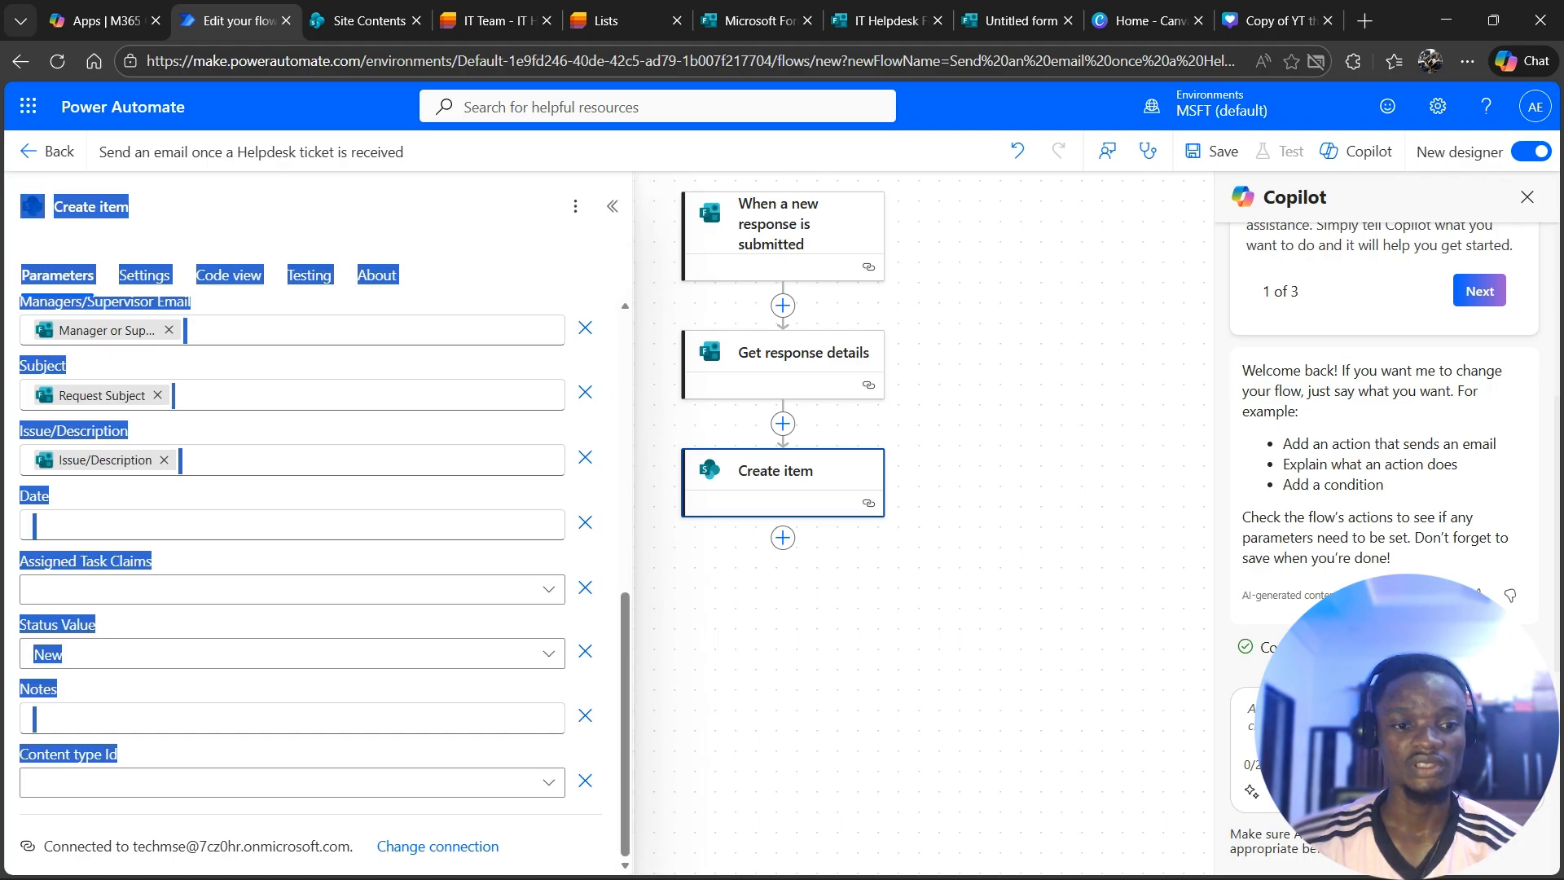
pyautogui.click(326, 623)
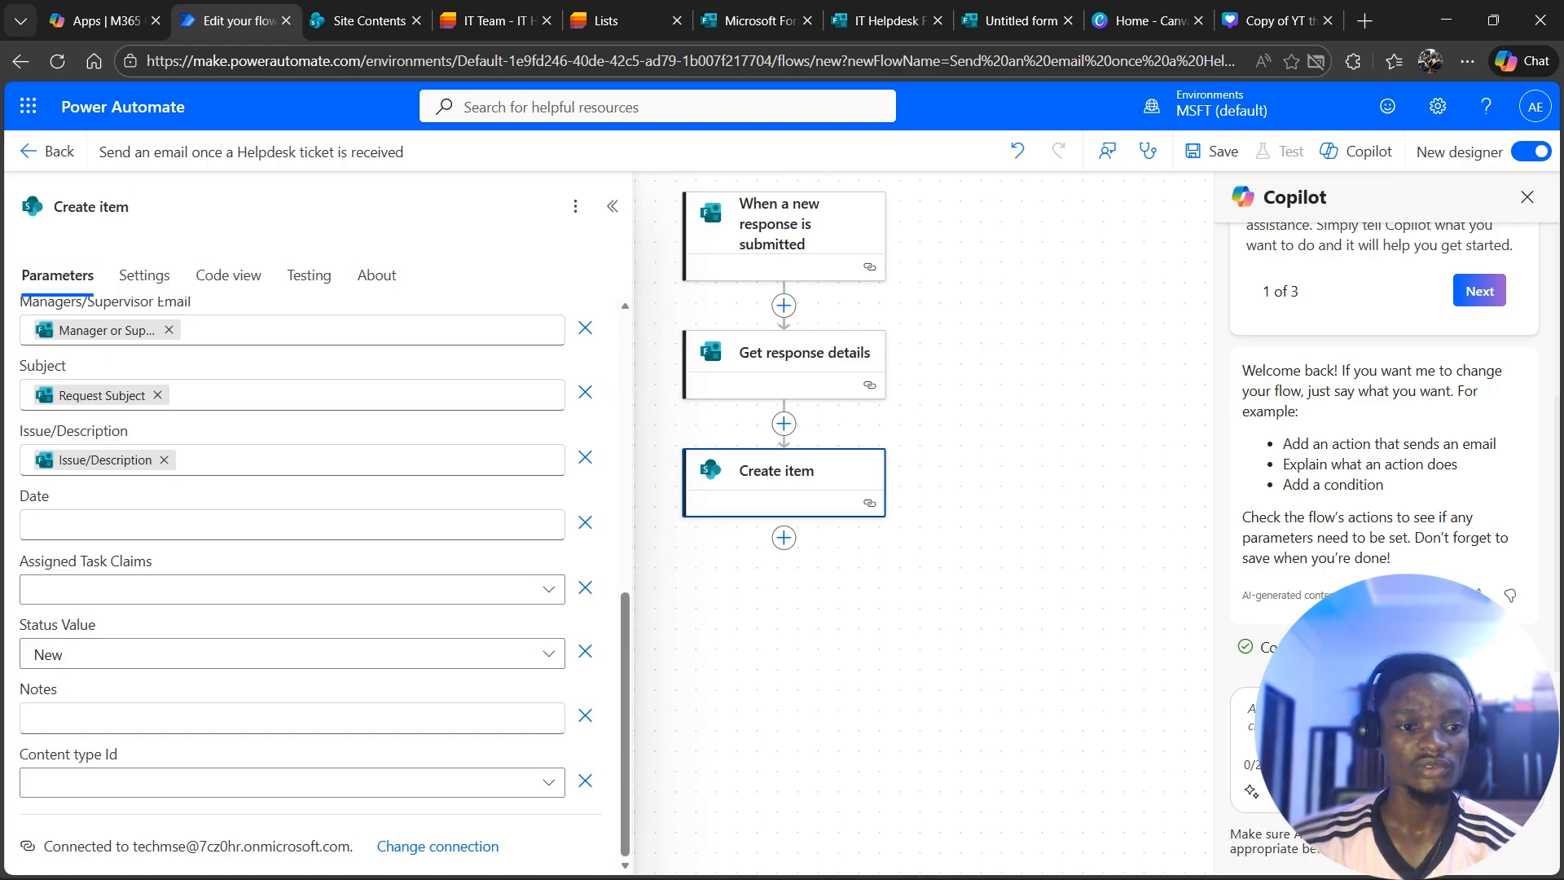
pyautogui.scroll(5, 293, 570)
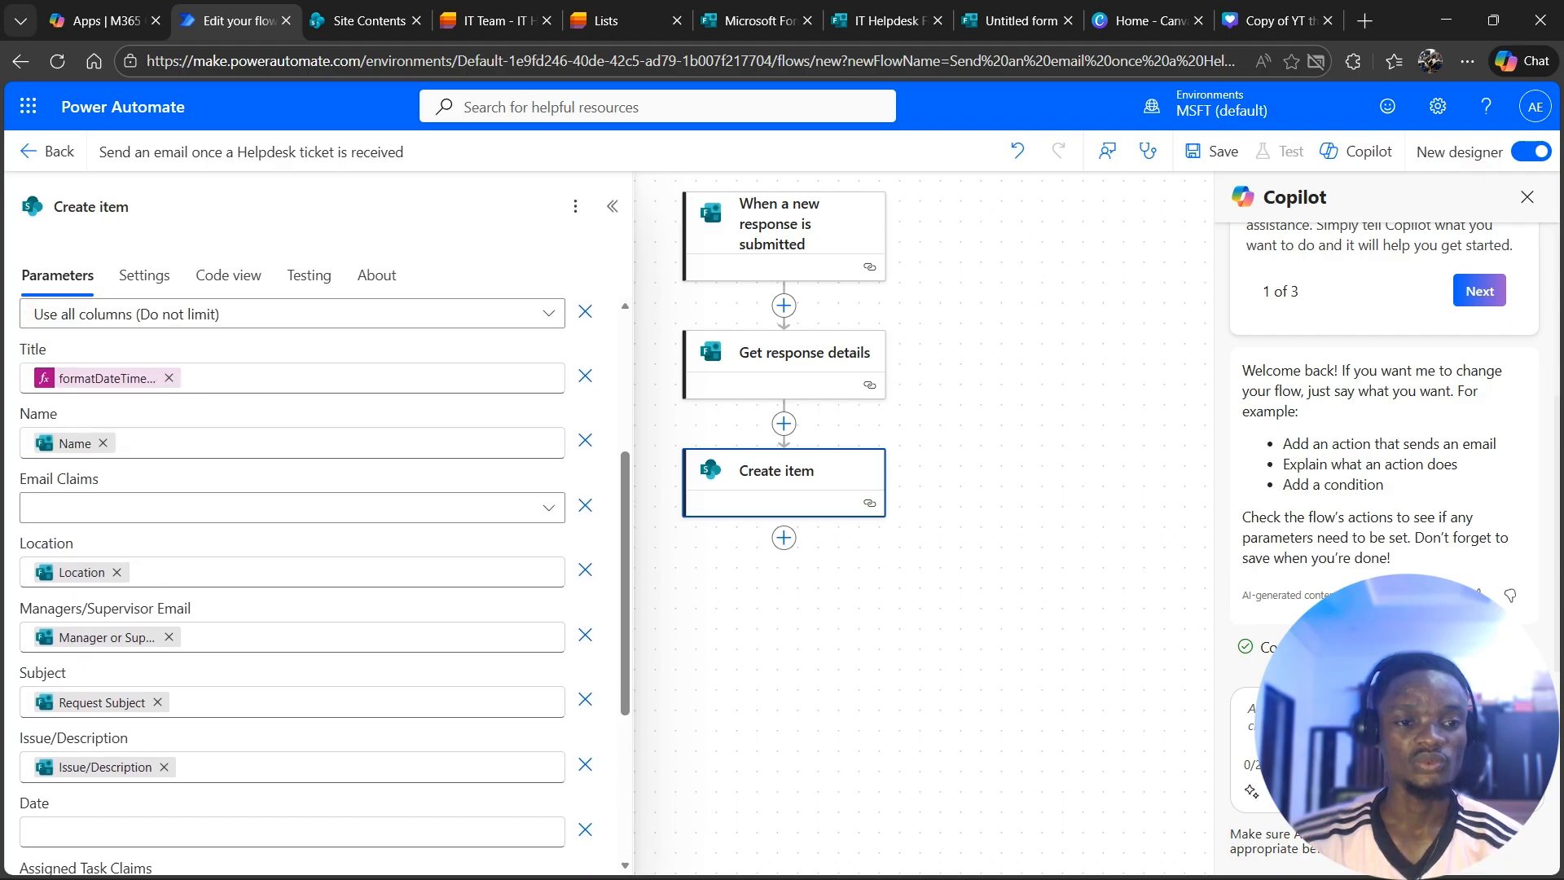
# Set Email Claims to a custom value using the dynamic Responders' Email
pyautogui.click(548, 607)
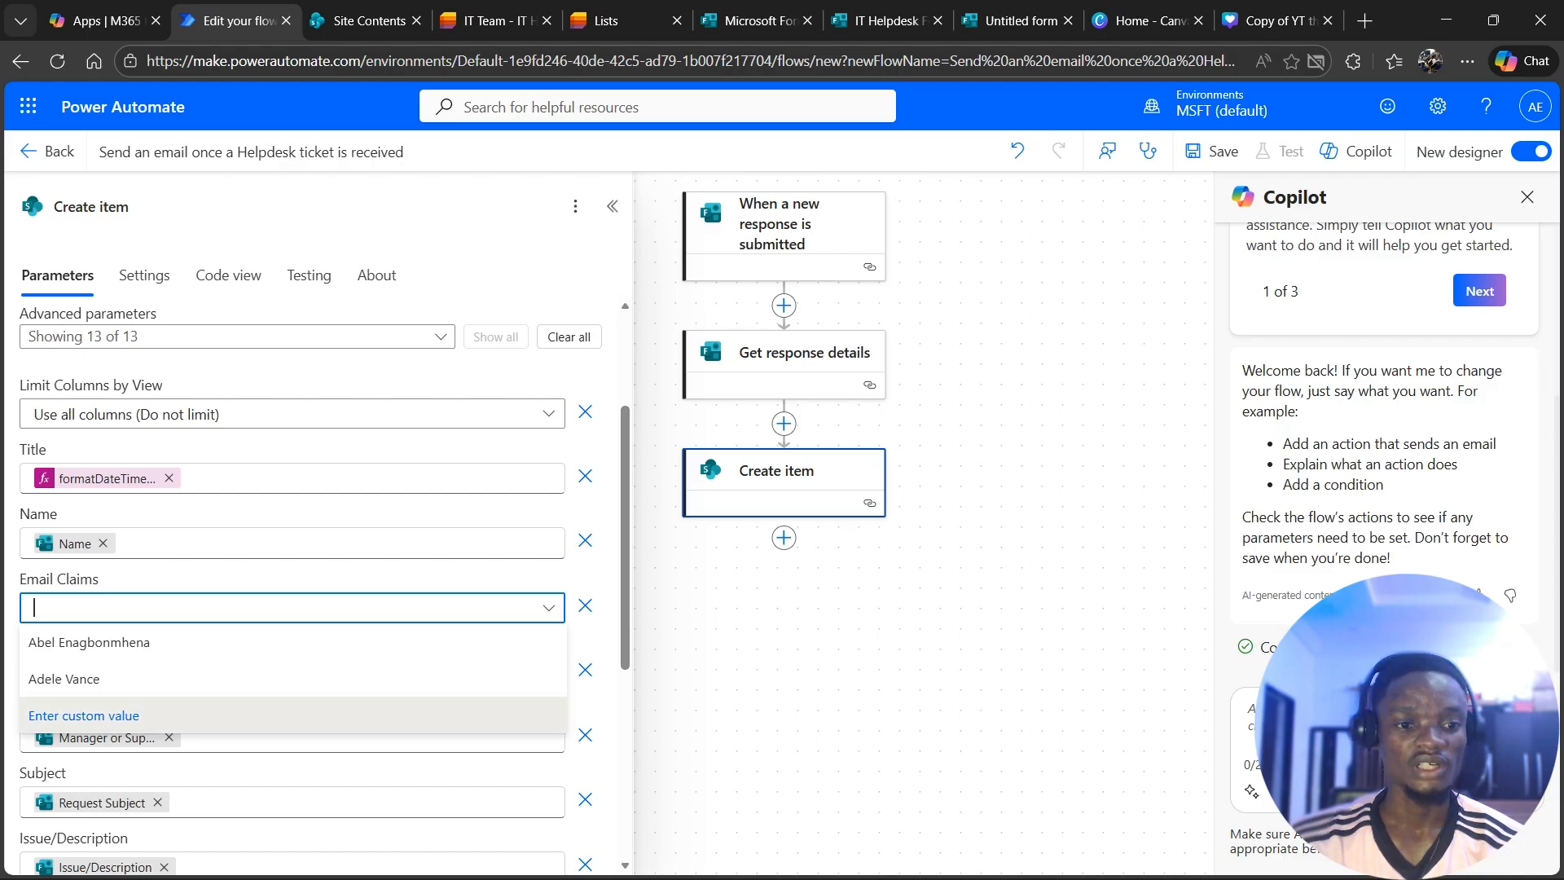
pyautogui.click(84, 715)
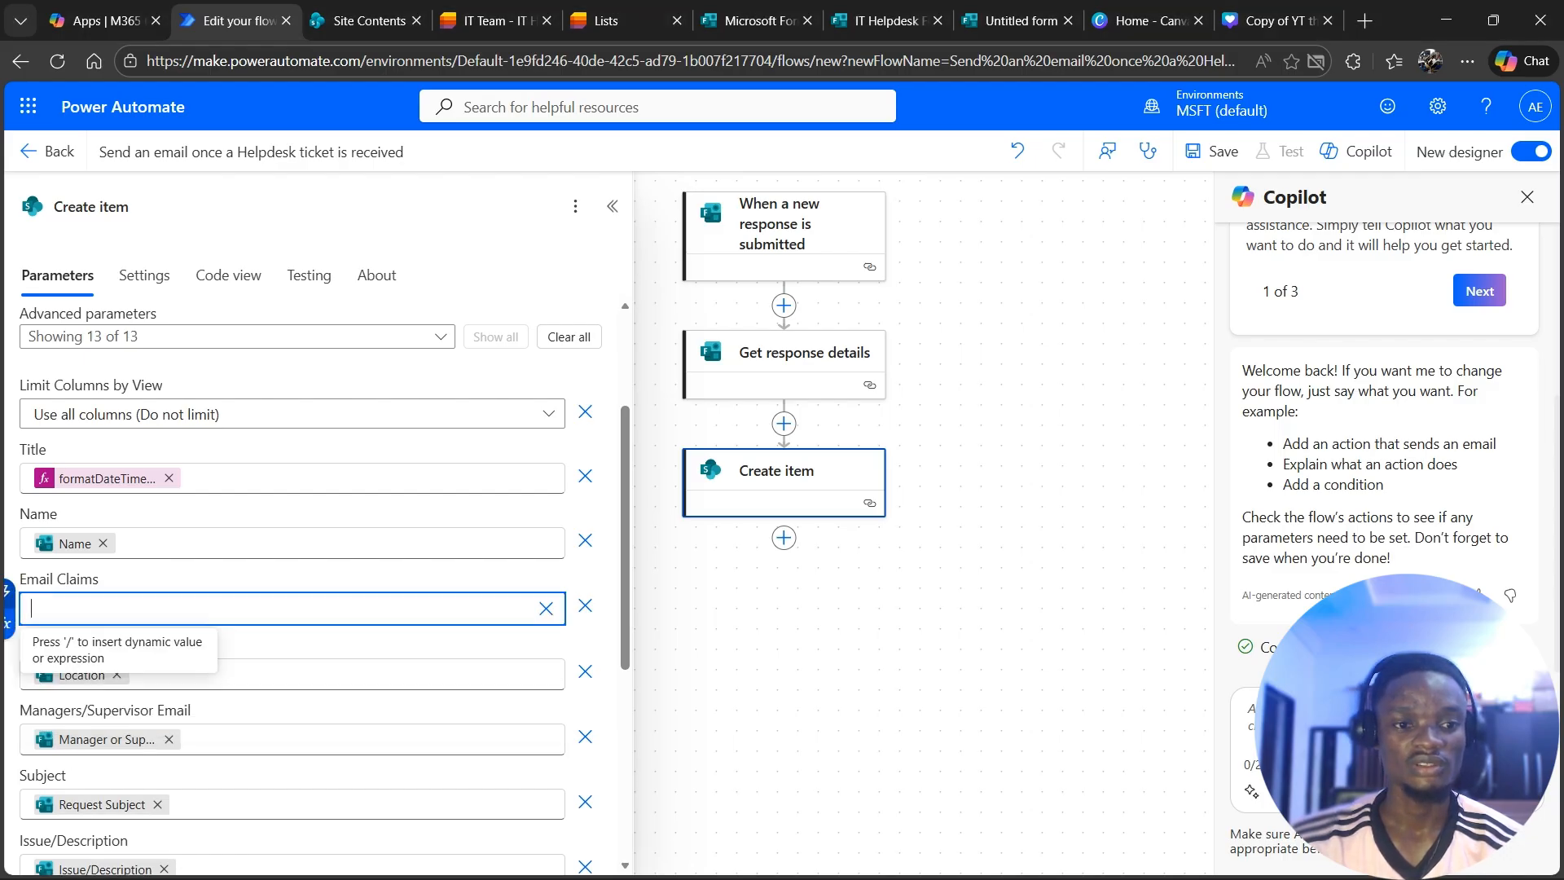
pyautogui.press('/')
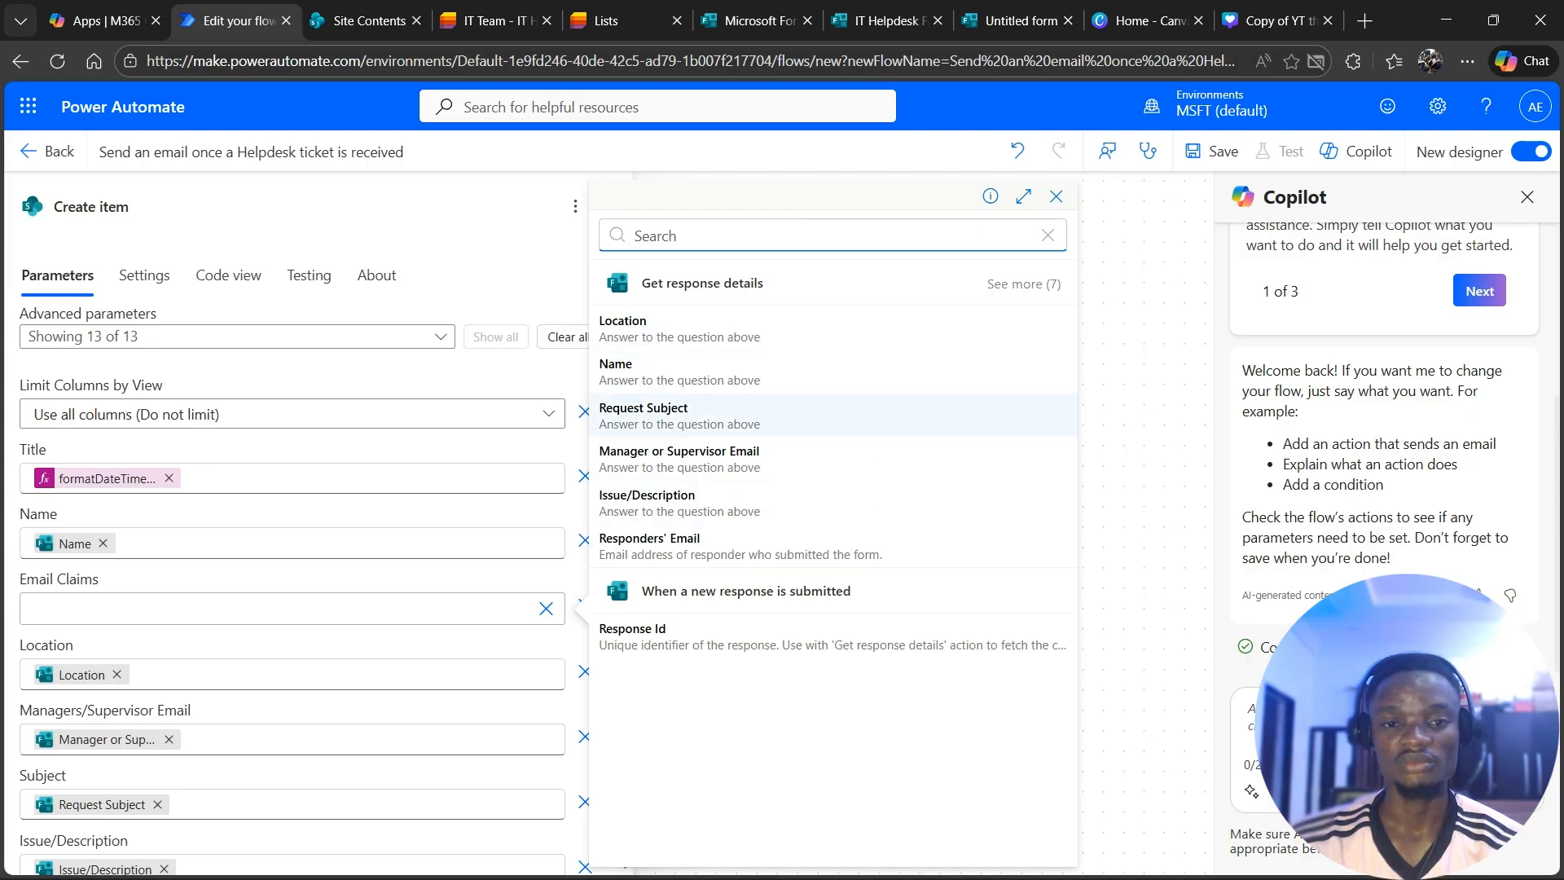
pyautogui.press('Down')
pyautogui.press('Down')
pyautogui.press('Down')
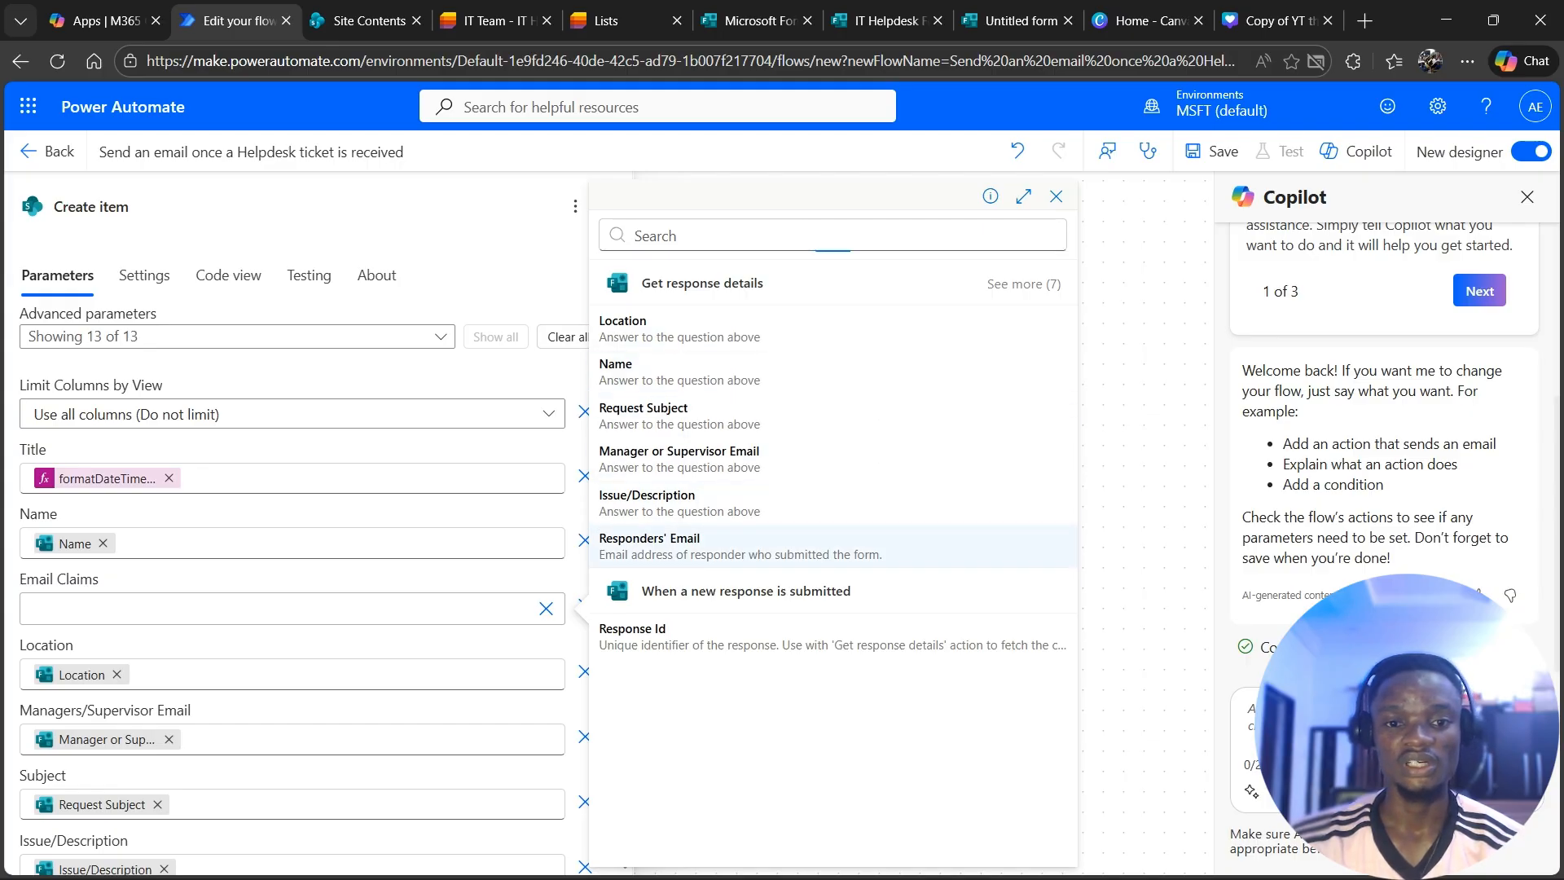
pyautogui.press('Return')
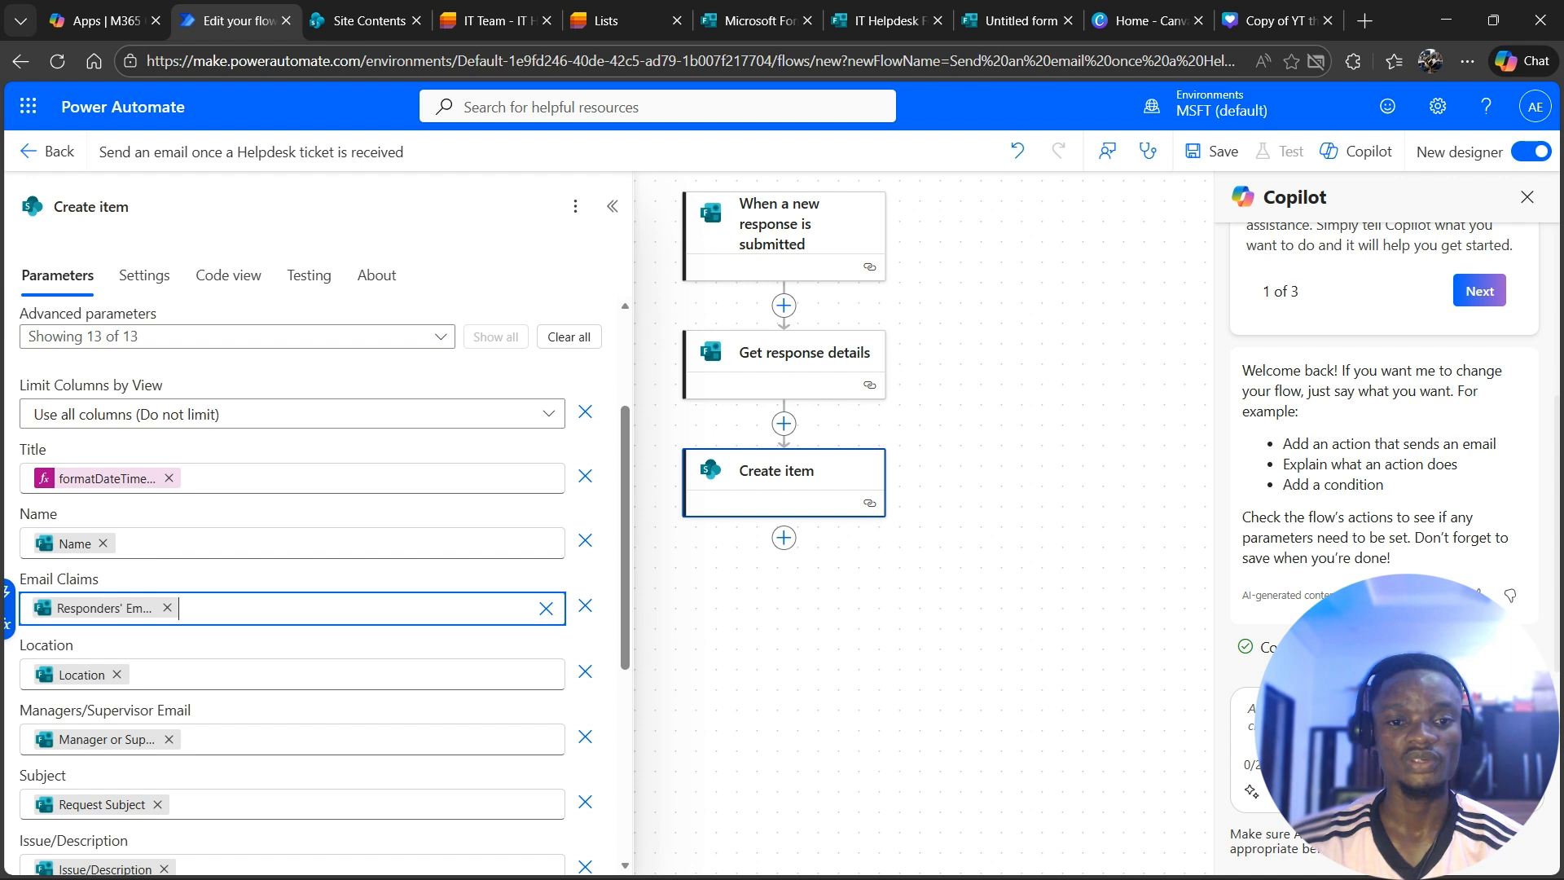
pyautogui.press('Escape')
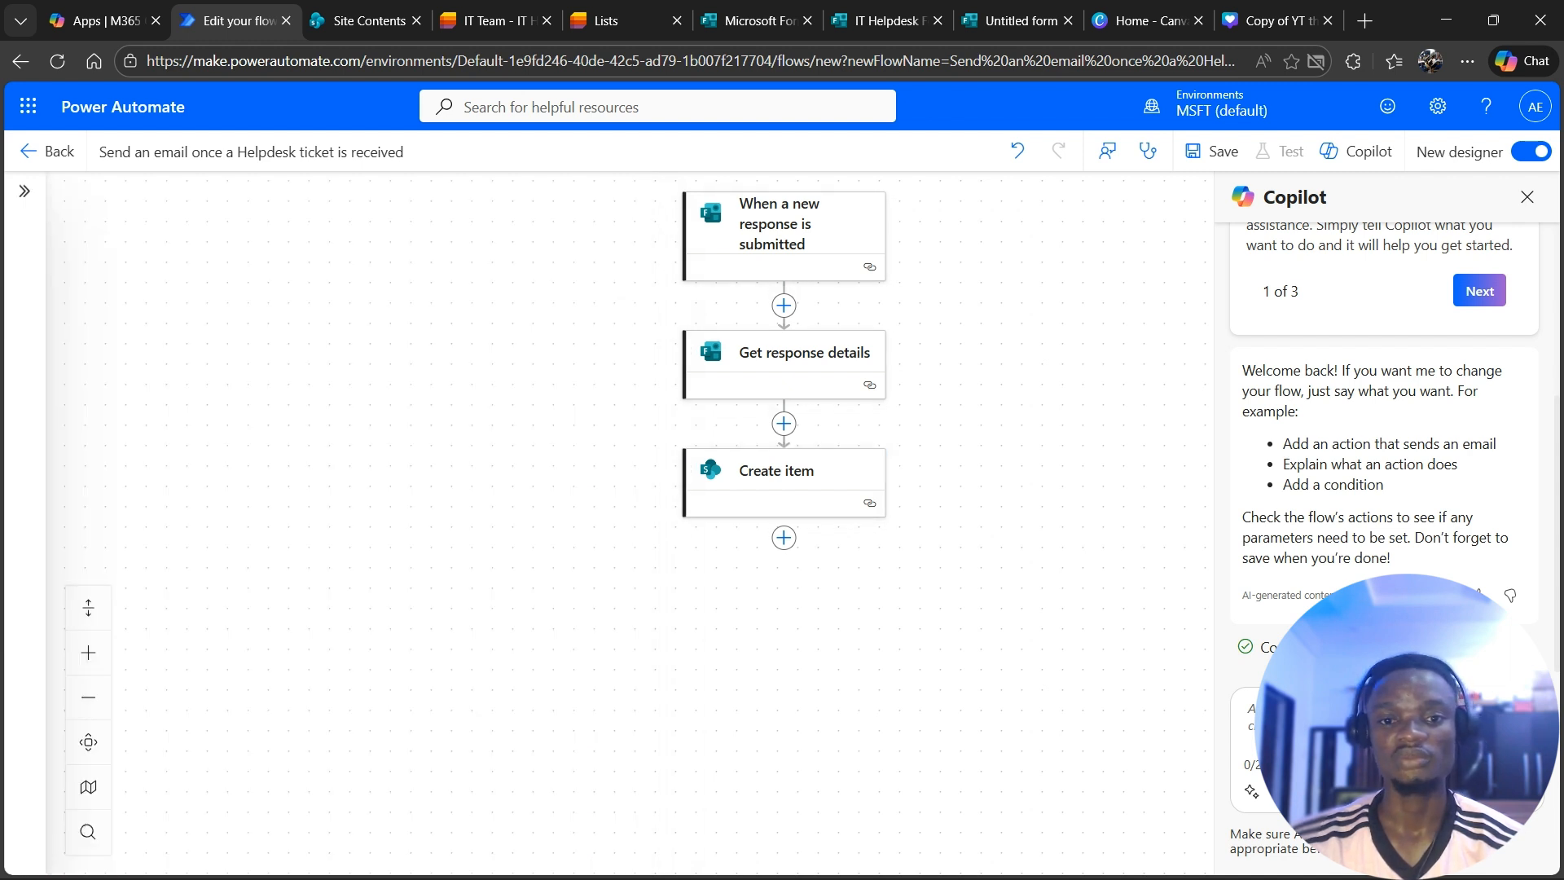
# Leave Content type Id empty and collapse the Create item parameters
pyautogui.click(784, 473)
pyautogui.scroll(-5, 293, 571)
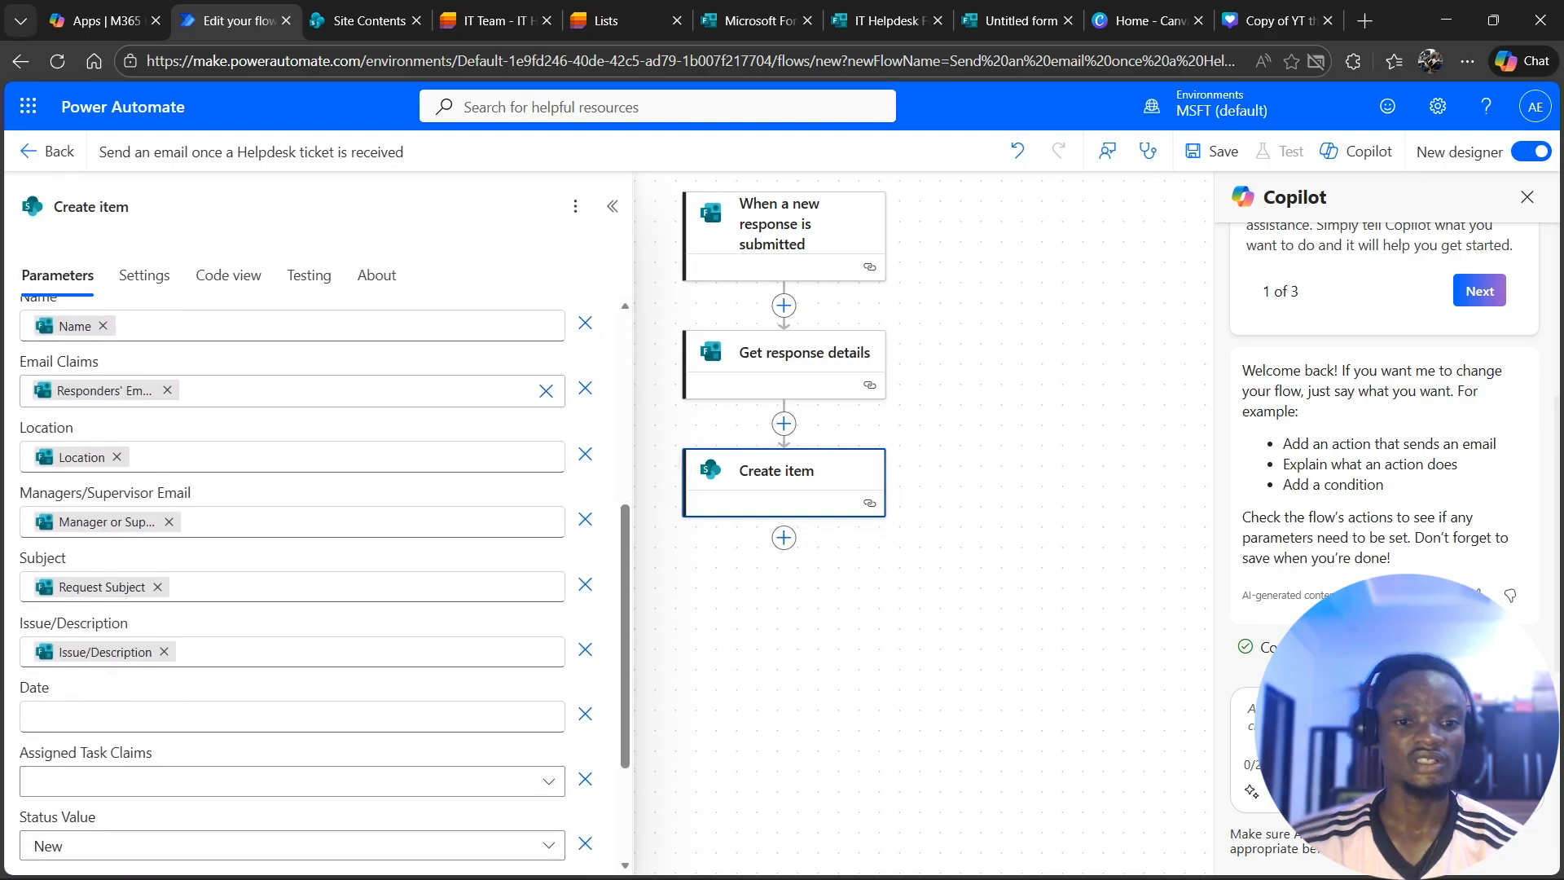
pyautogui.scroll(-3, 318, 570)
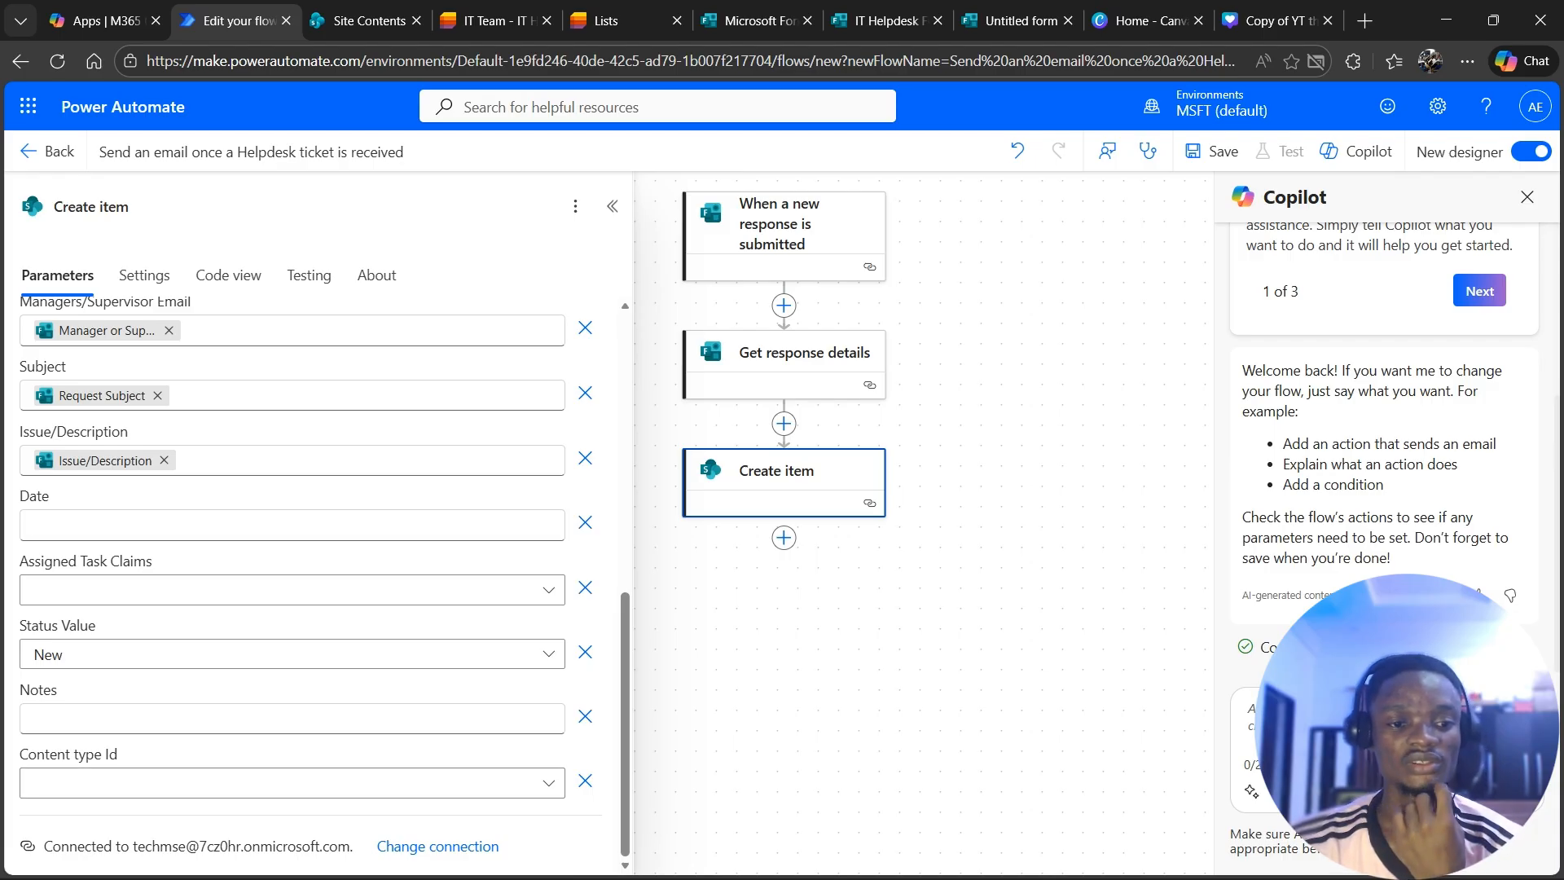
pyautogui.click(293, 783)
pyautogui.click(293, 783)
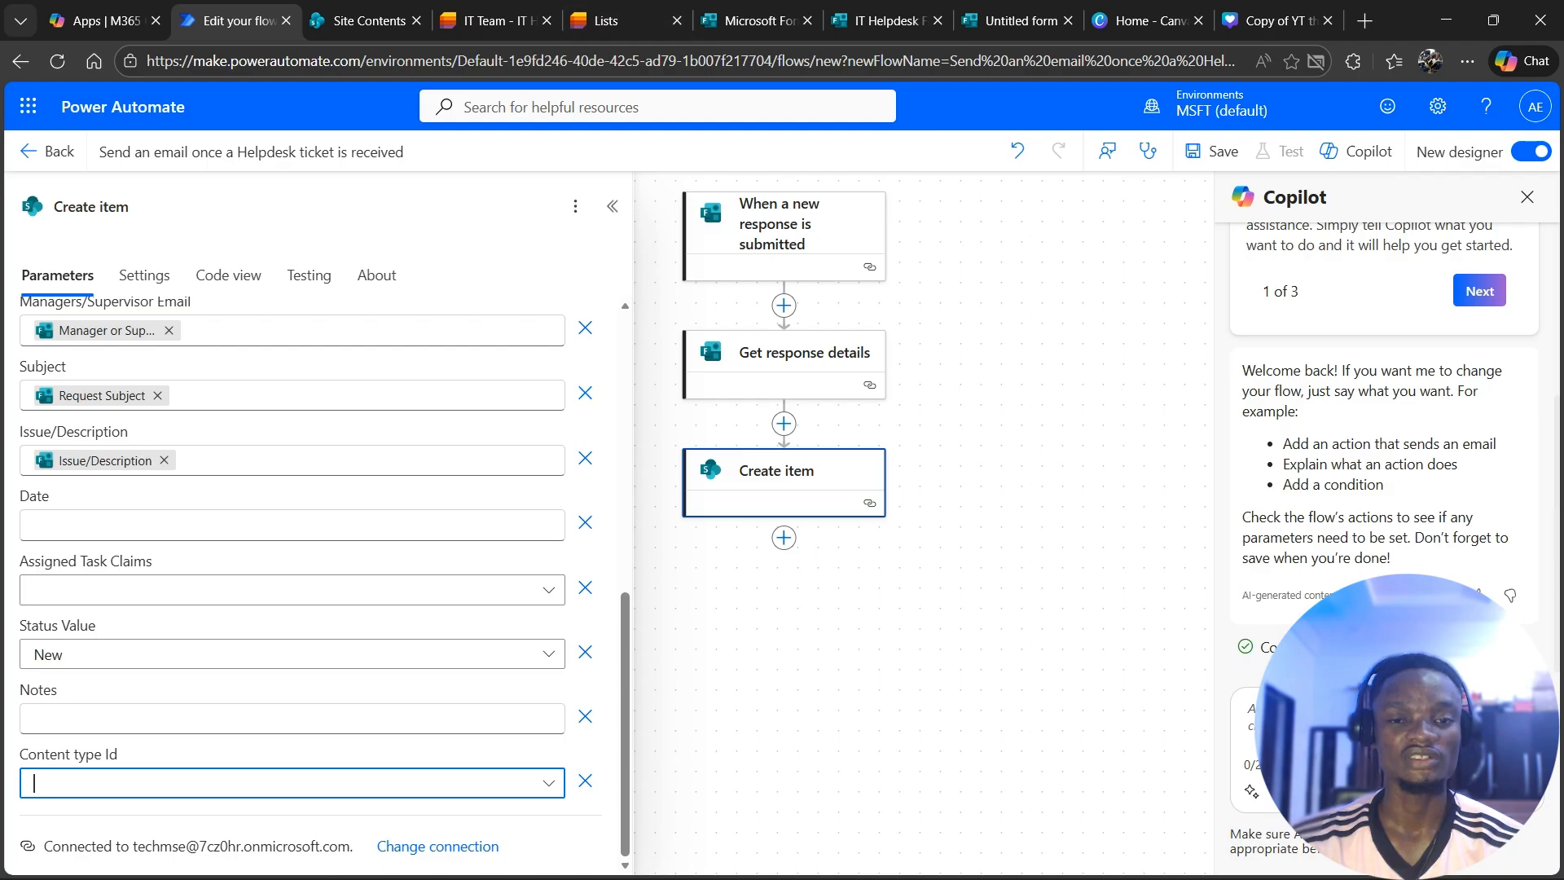
pyautogui.click(613, 206)
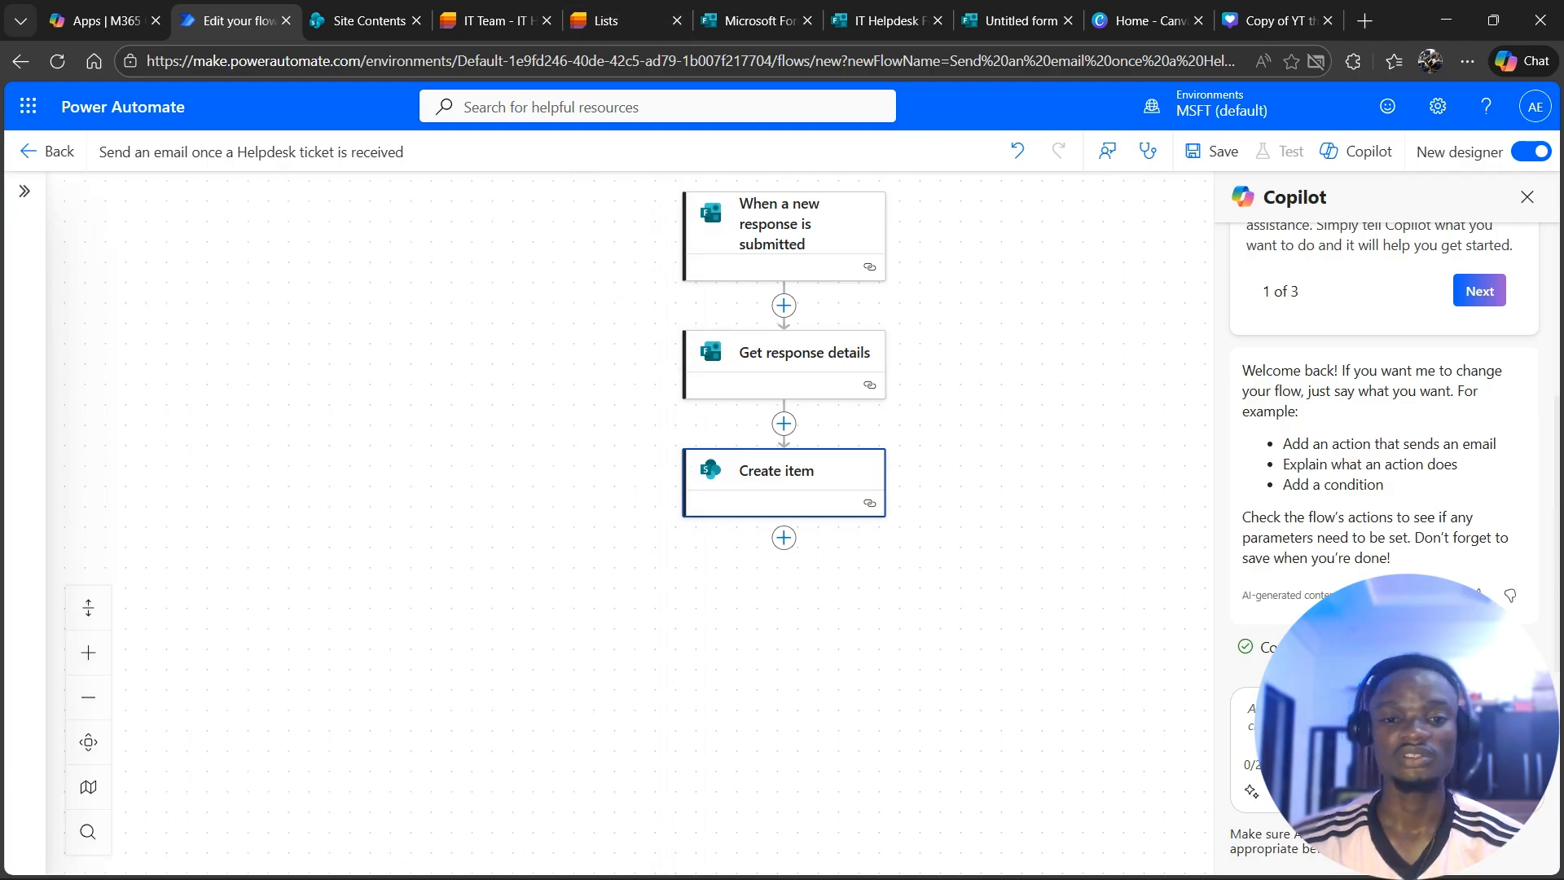
pyautogui.click(783, 537)
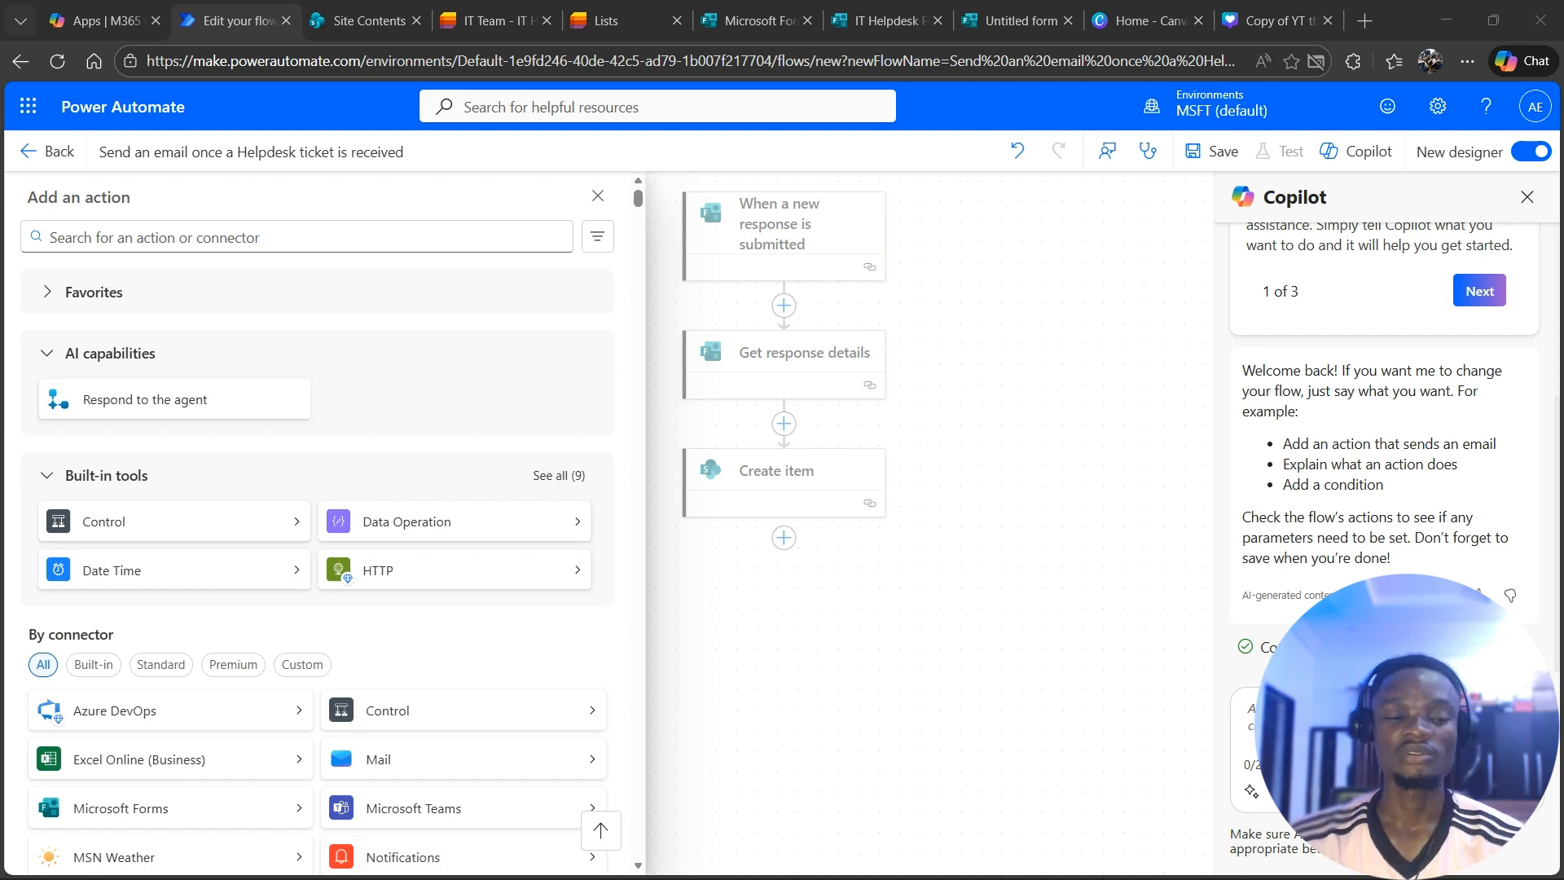
# Add the Office 365 Outlook Send an email (V2) action and sign in to its connection
pyautogui.click(297, 237)
pyautogui.write('SEND ')
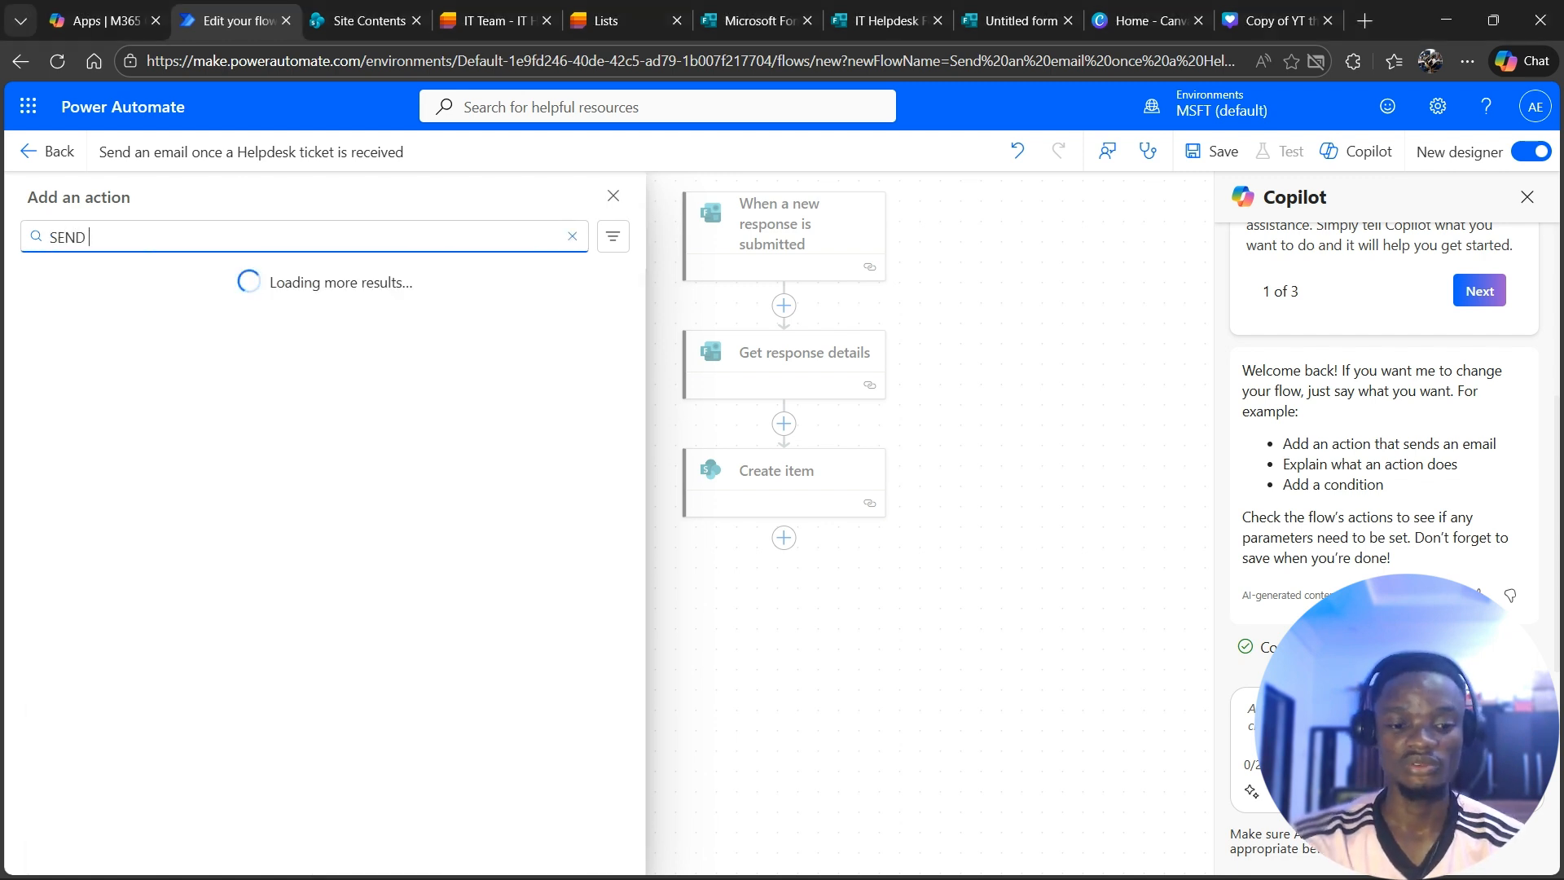
pyautogui.write('EMAIL V')
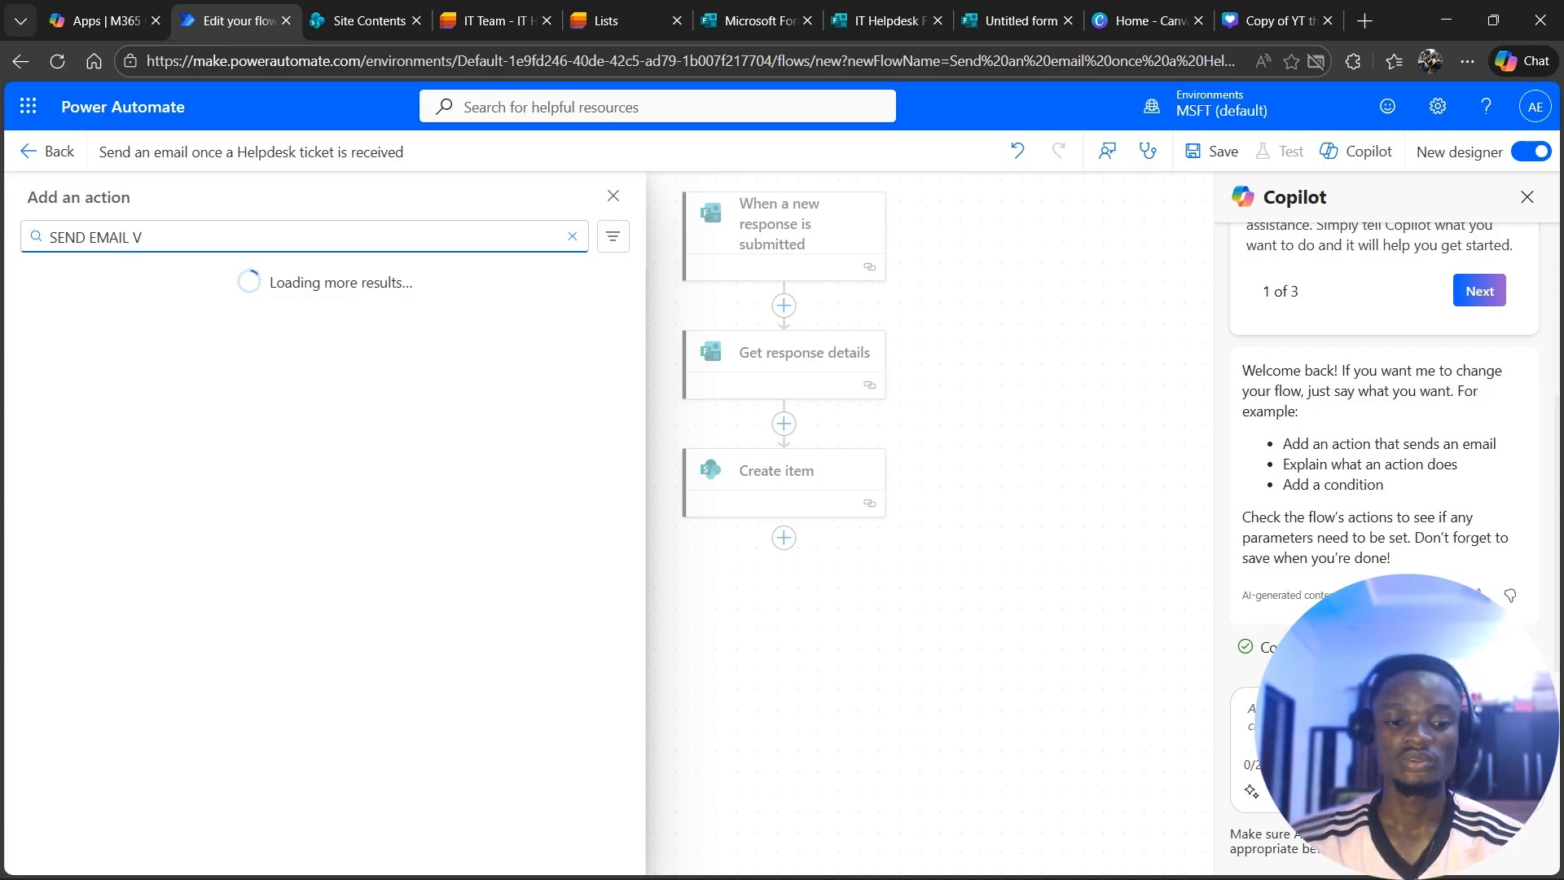
pyautogui.write('2')
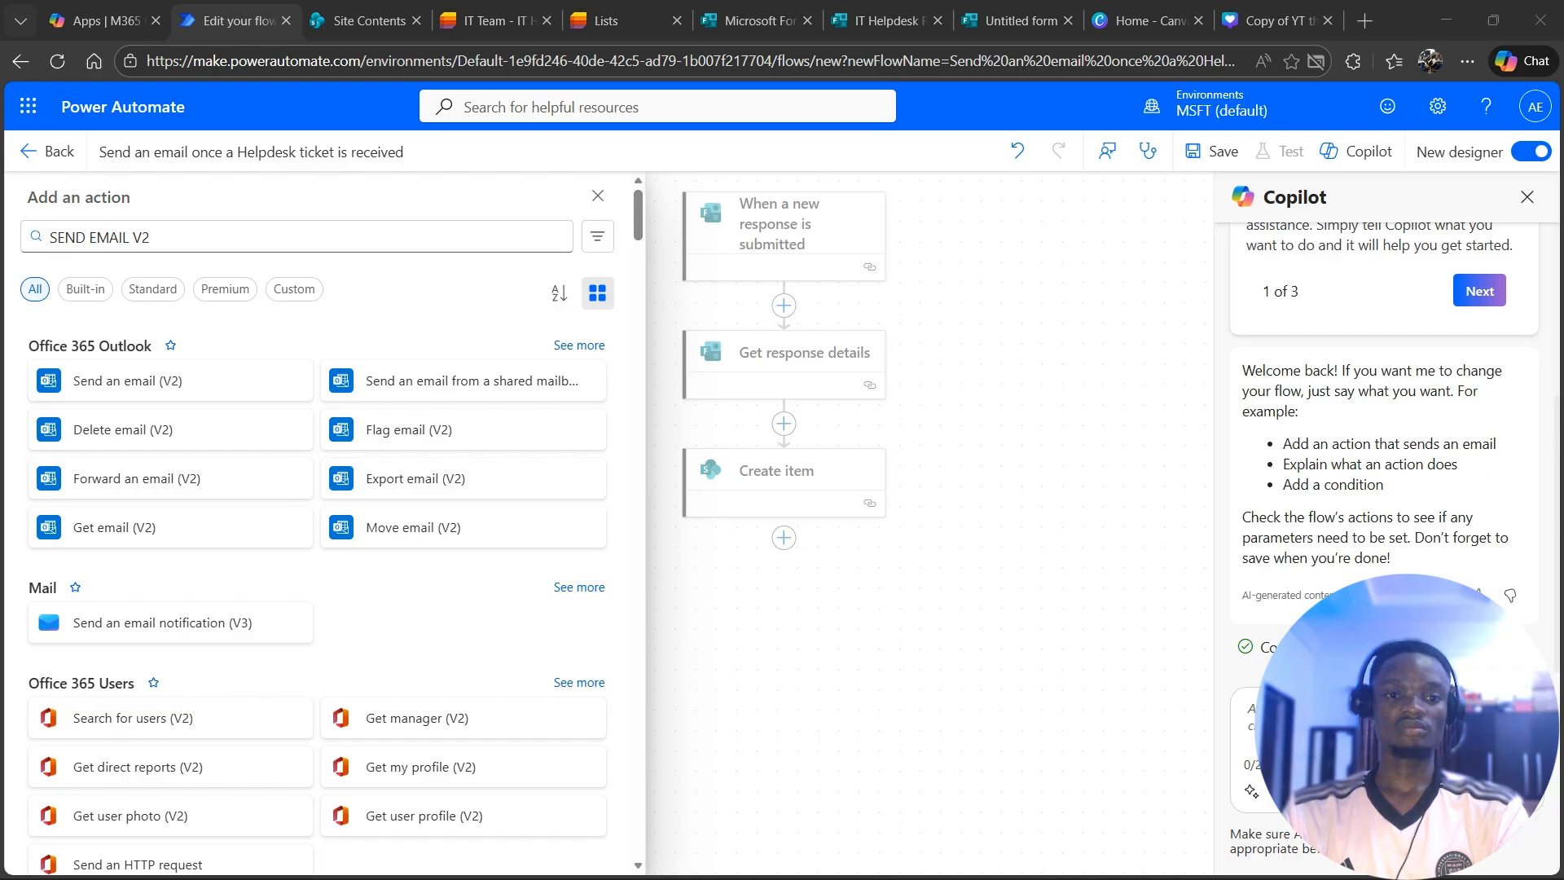
pyautogui.click(127, 380)
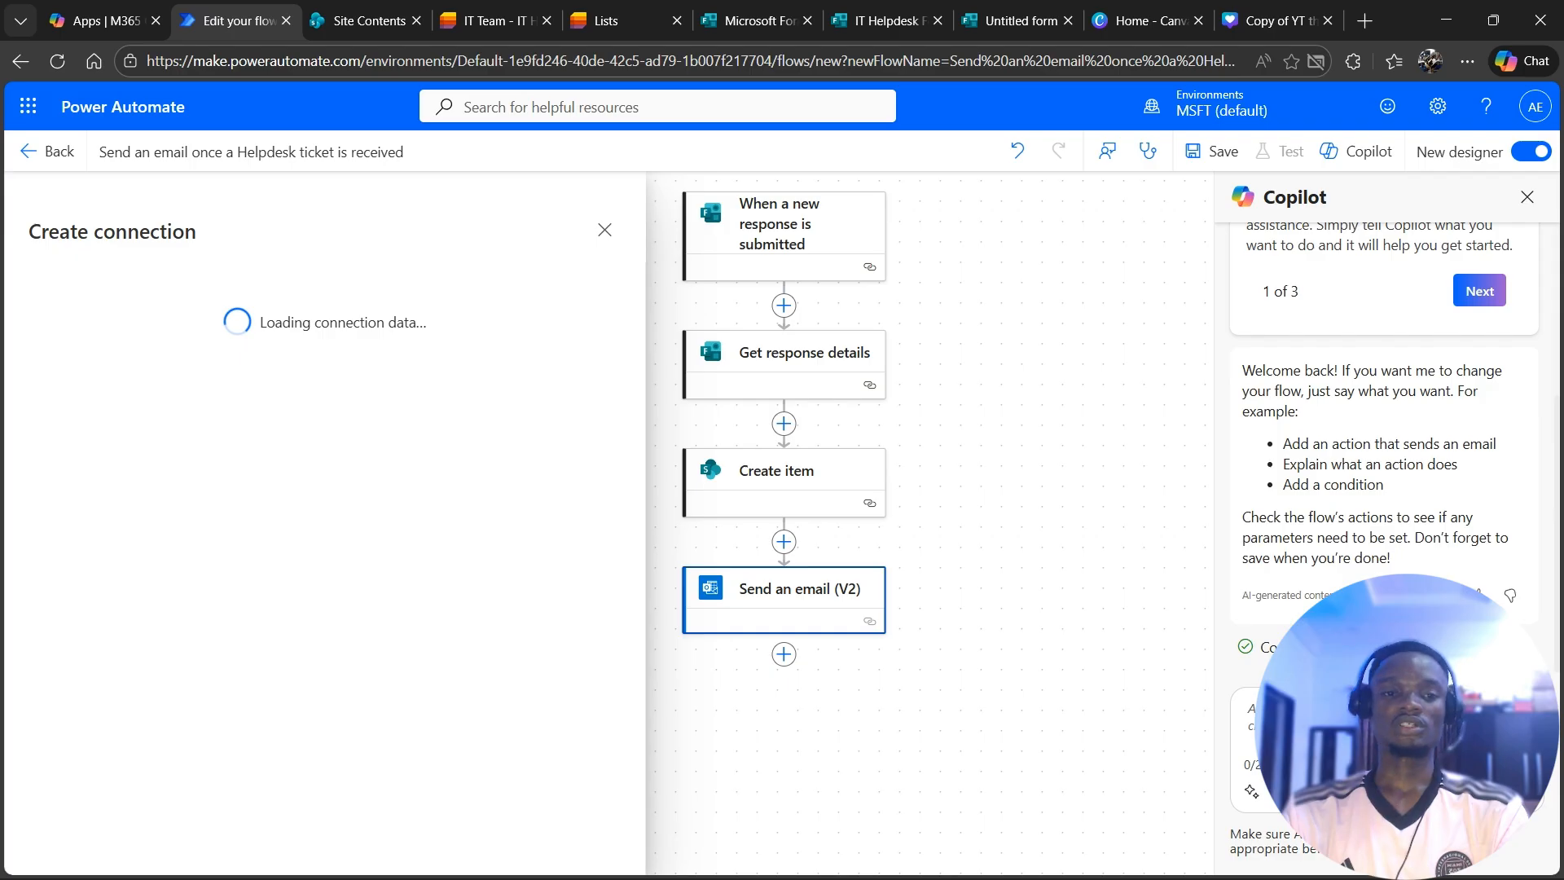
pyautogui.click(325, 455)
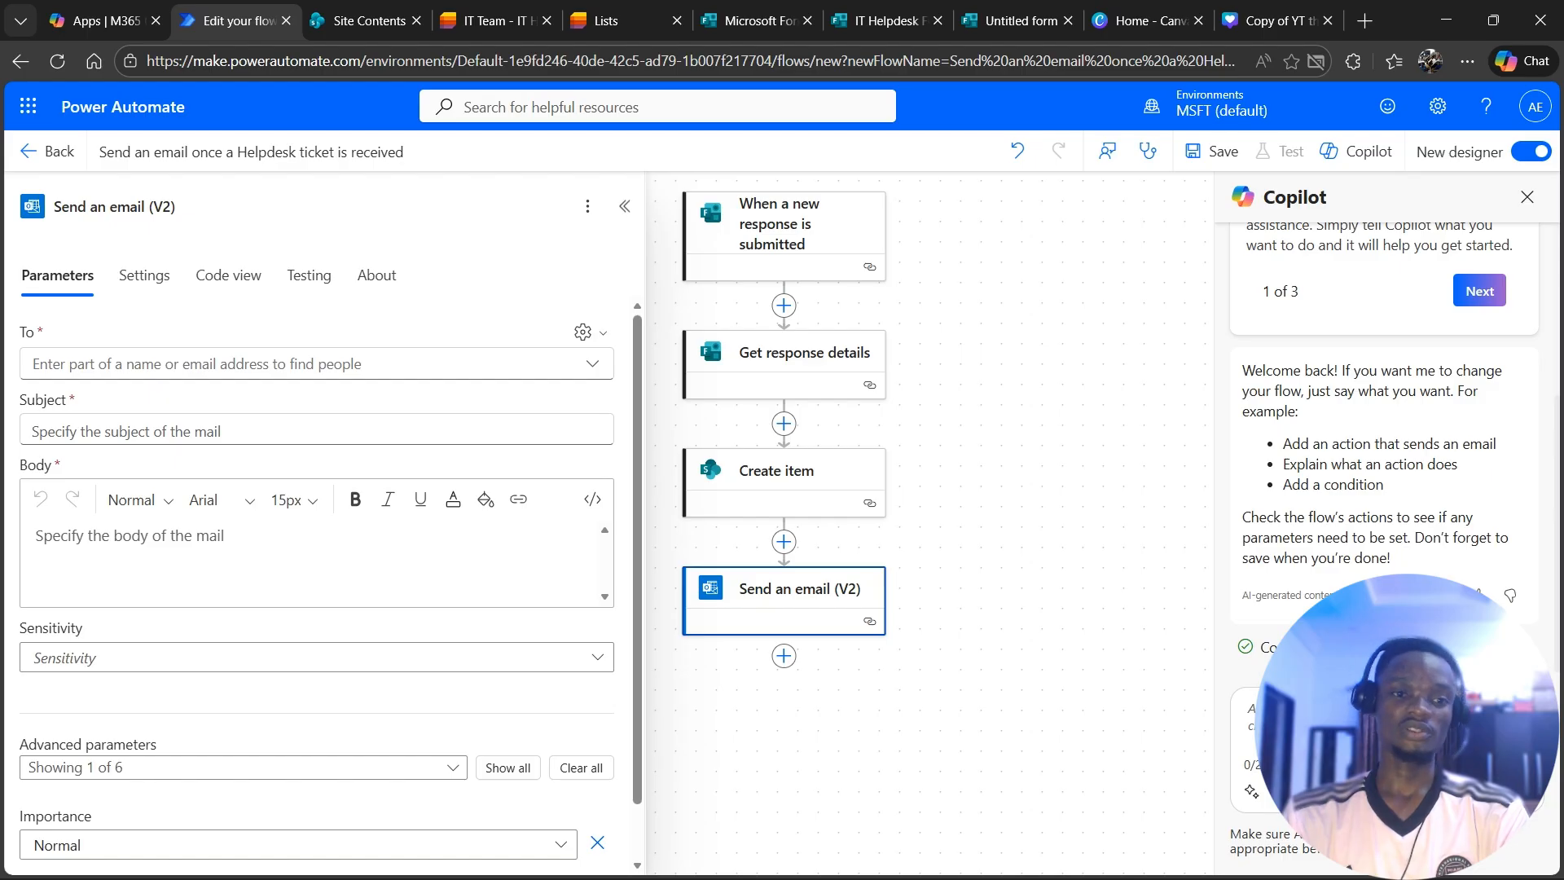
# Set the email's To field to the dynamic Responders' Email
pyautogui.click(306, 364)
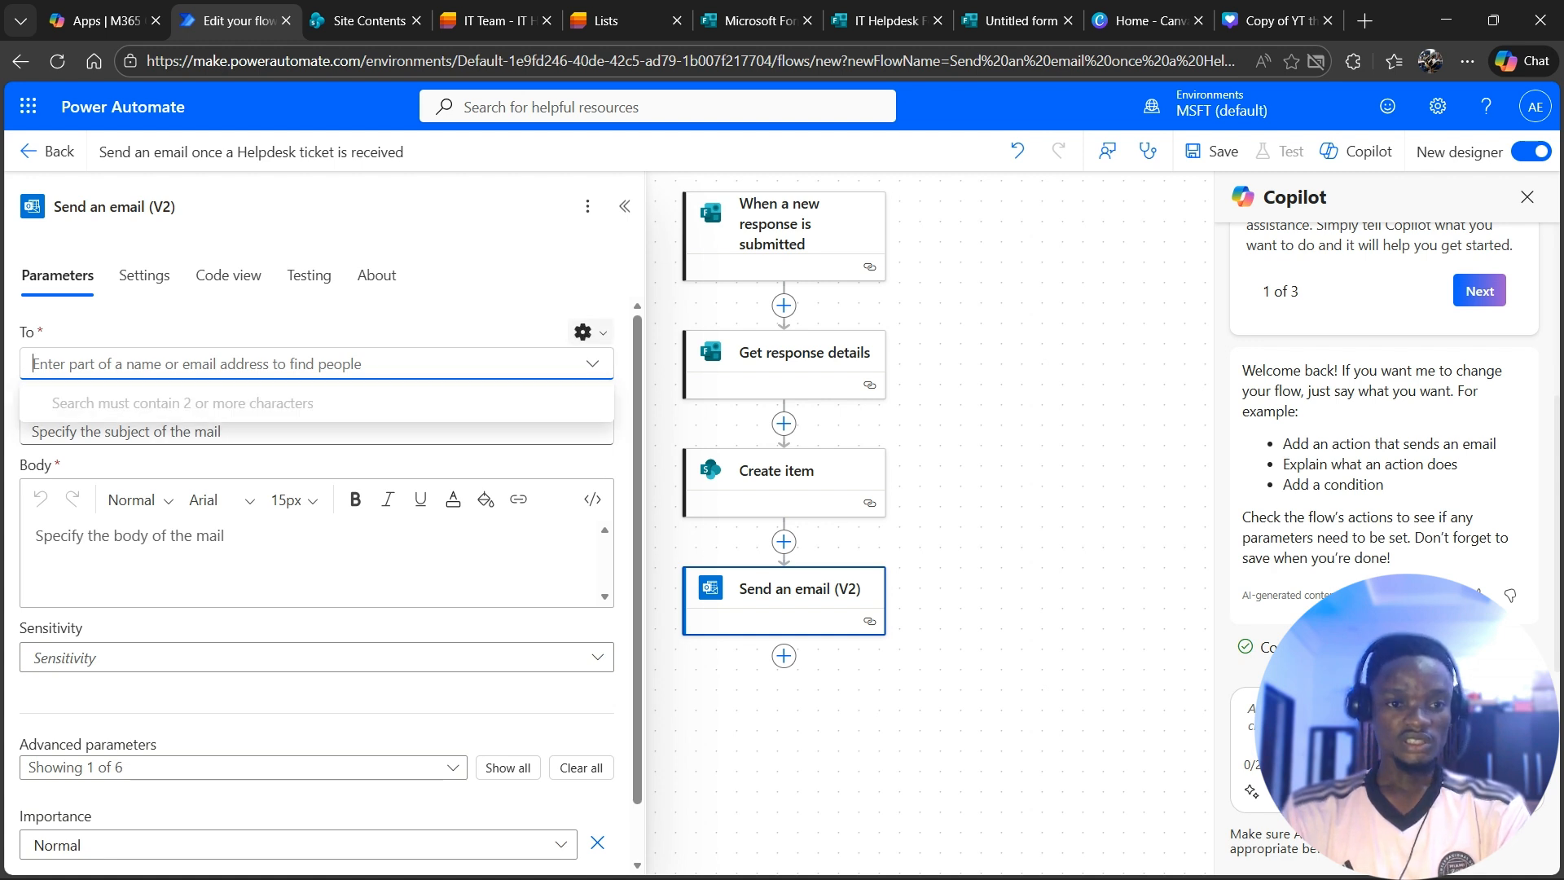
pyautogui.click(583, 332)
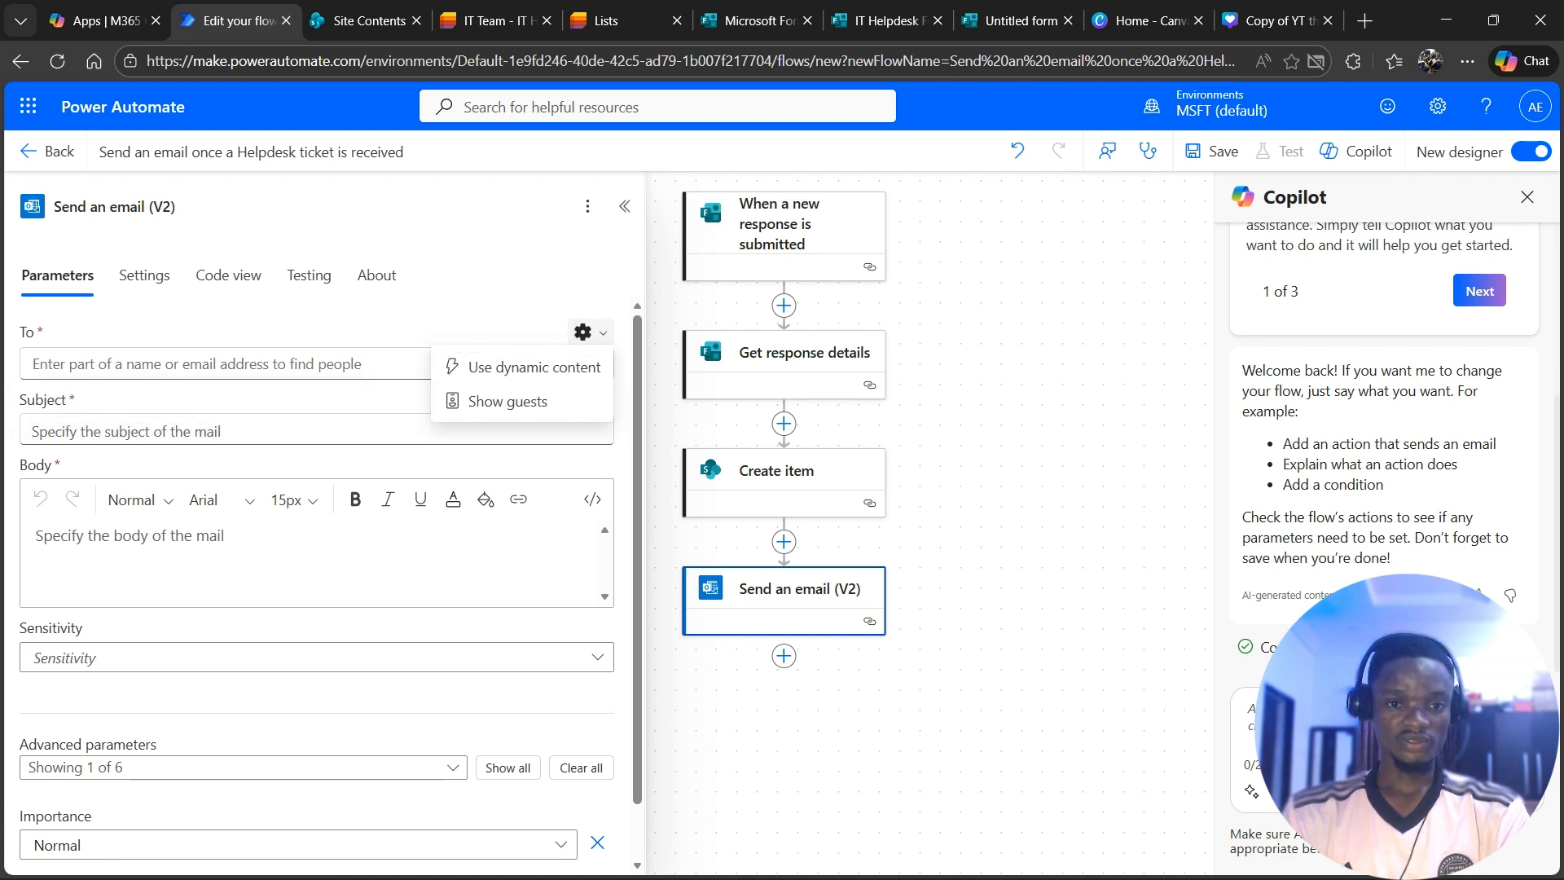
pyautogui.click(534, 367)
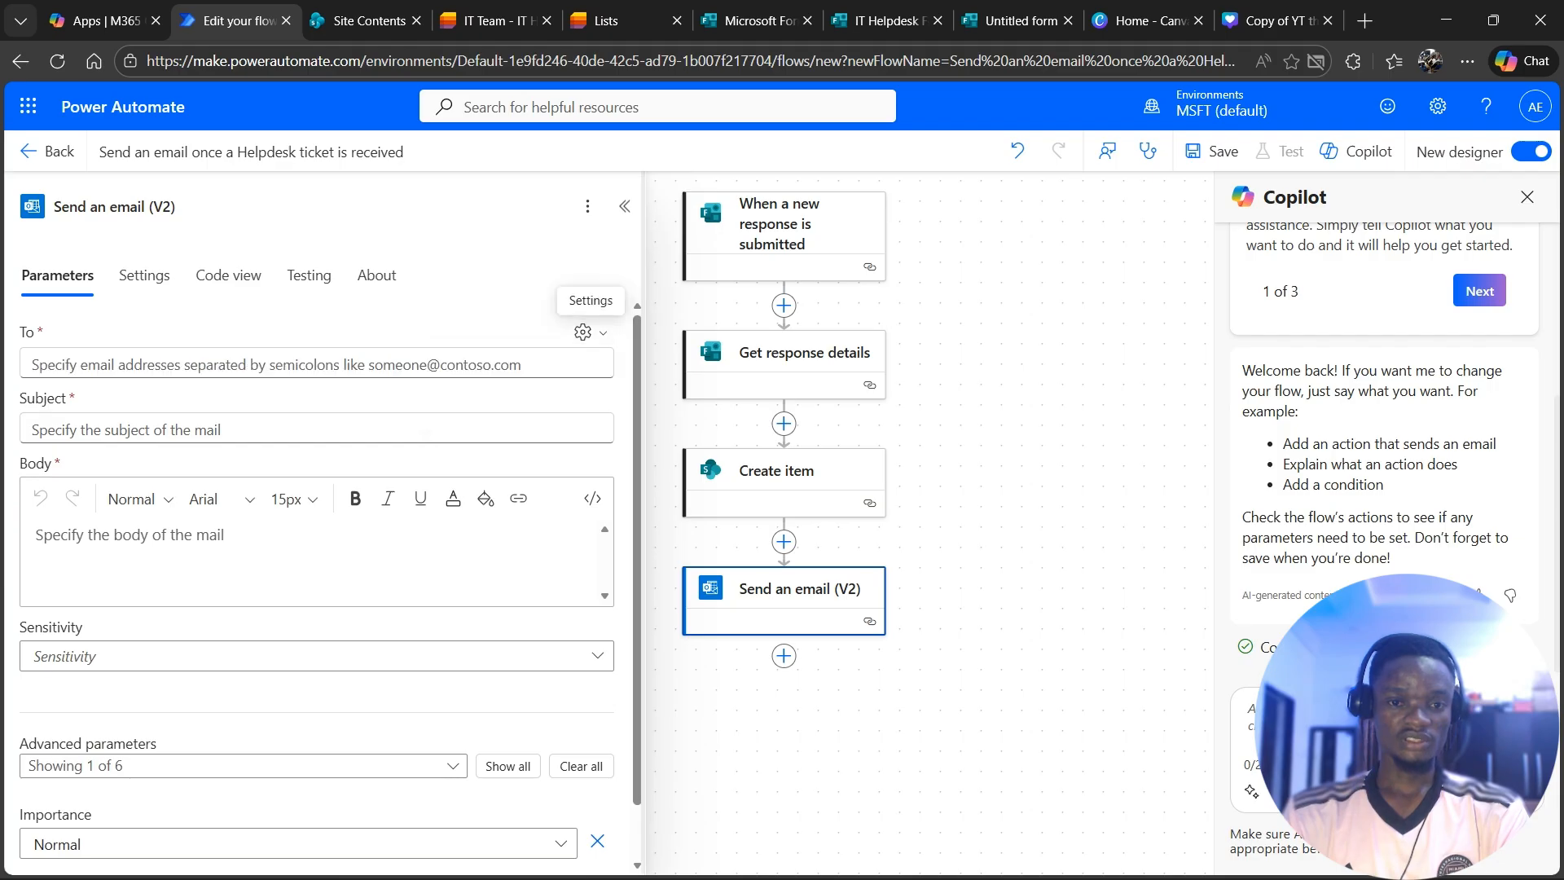
pyautogui.click(391, 364)
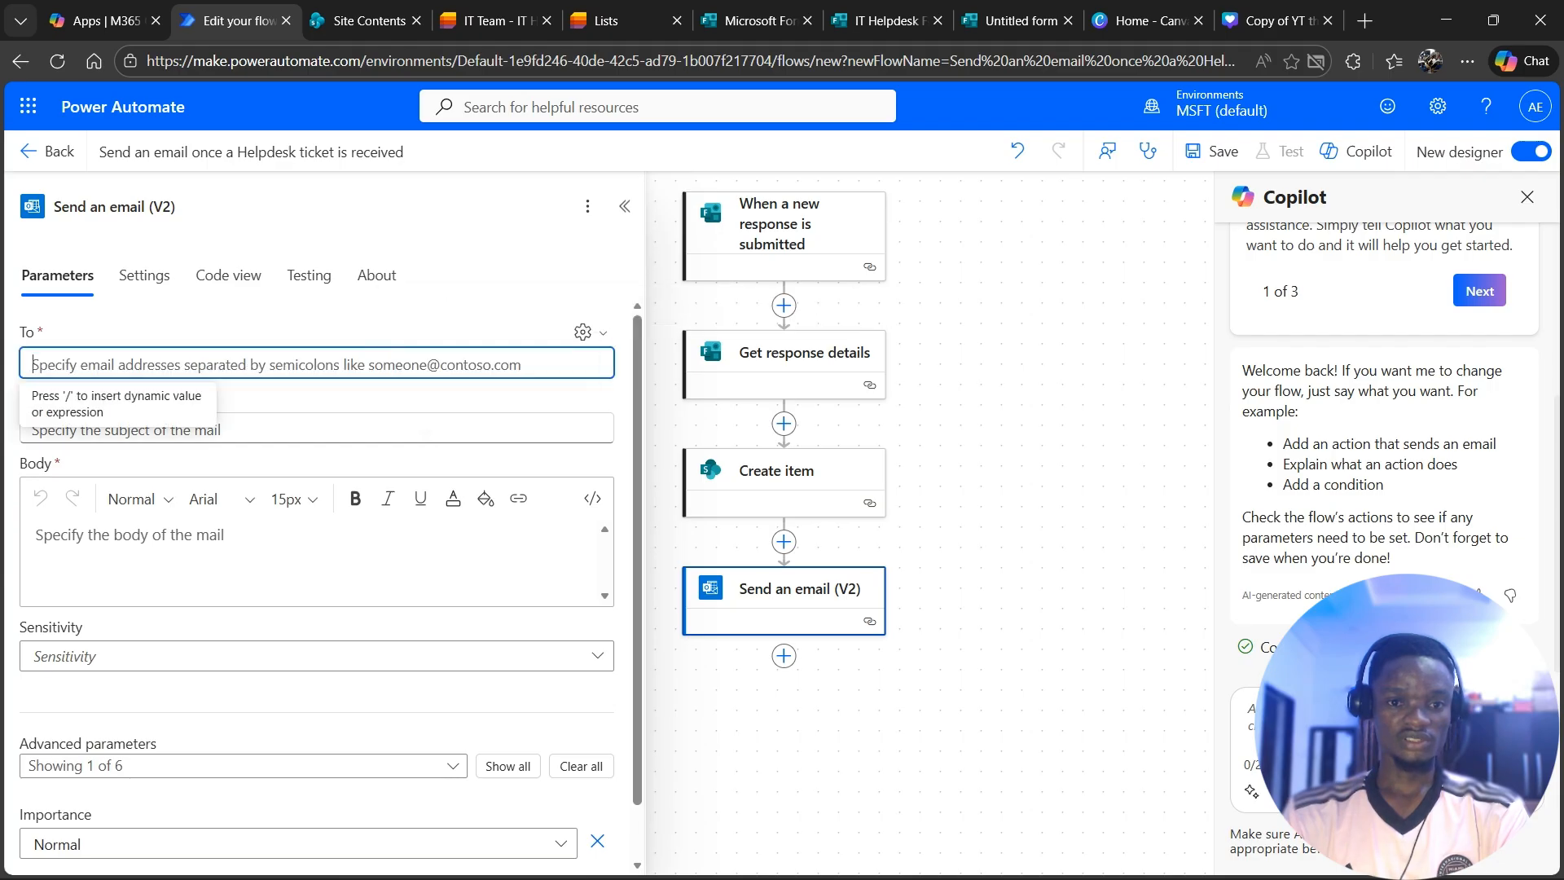
pyautogui.click(614, 348)
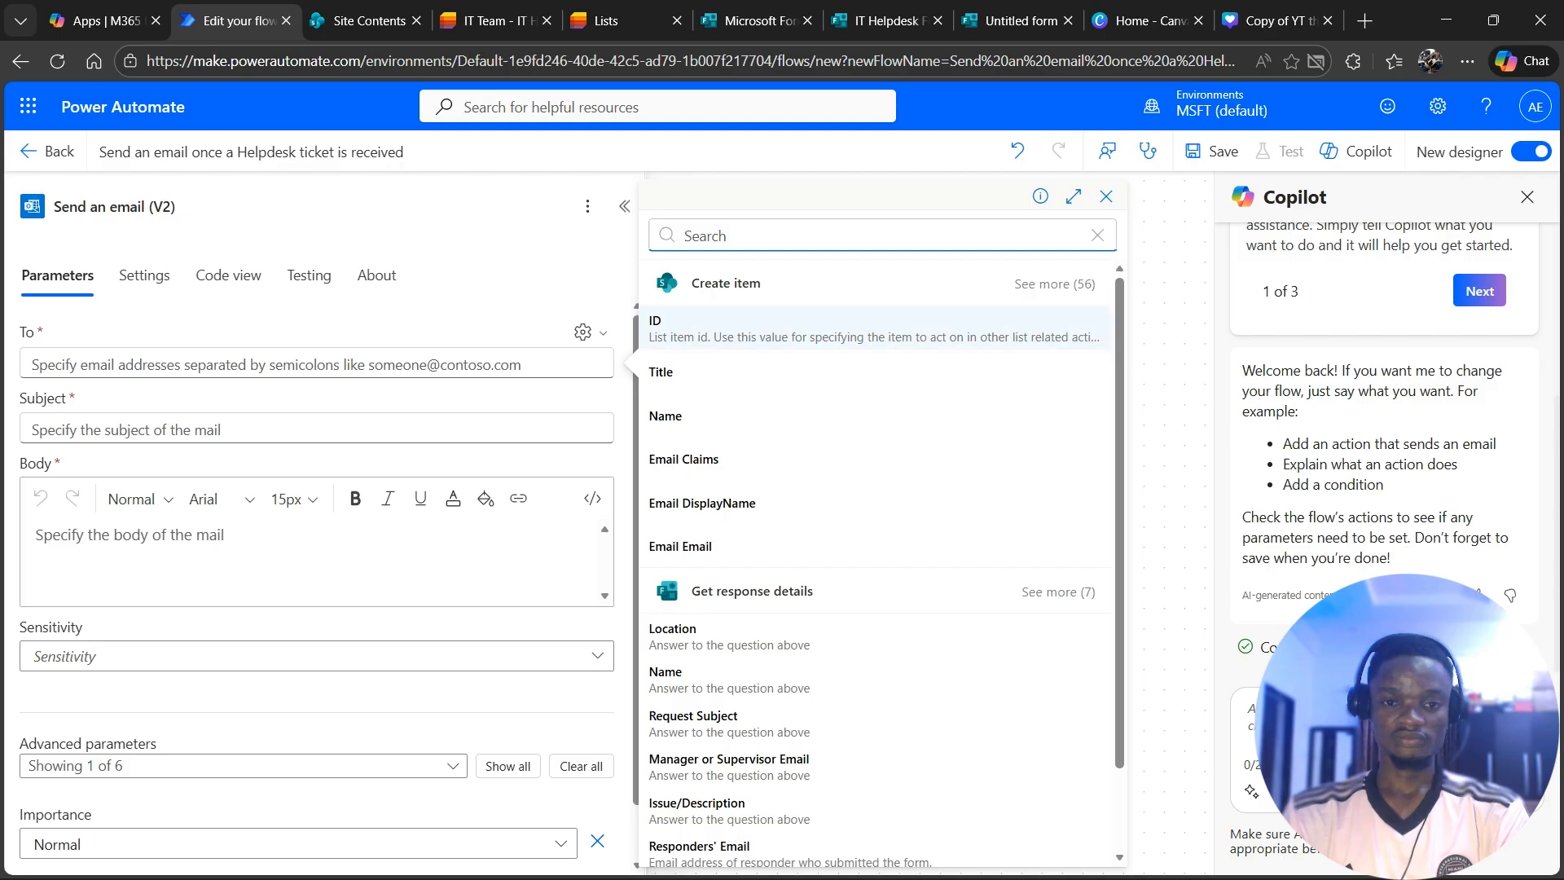
pyautogui.scroll(-1, 875, 635)
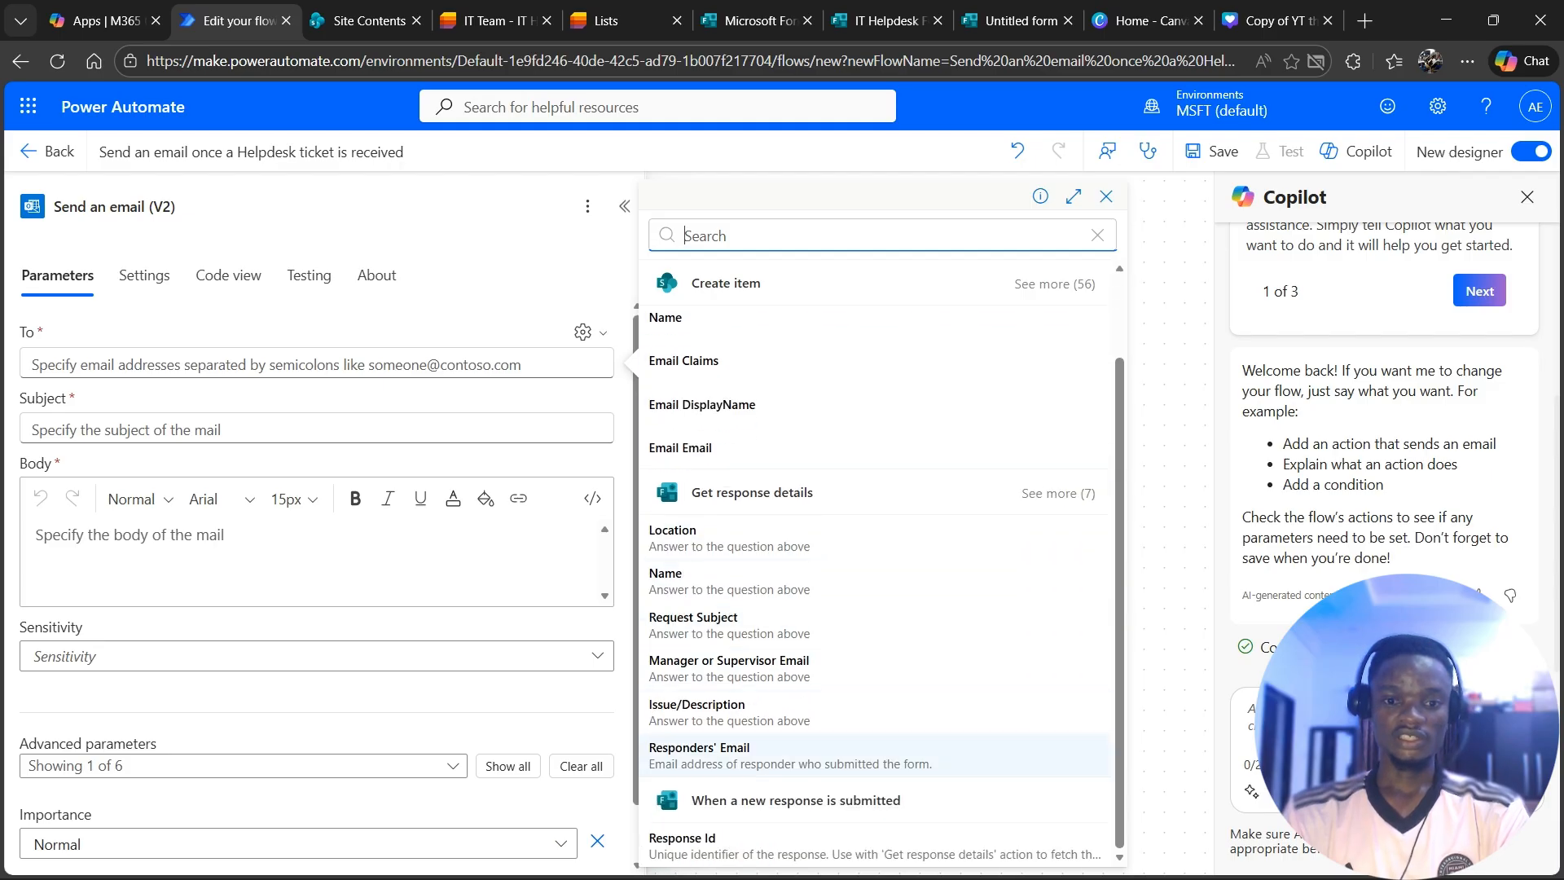
pyautogui.click(790, 755)
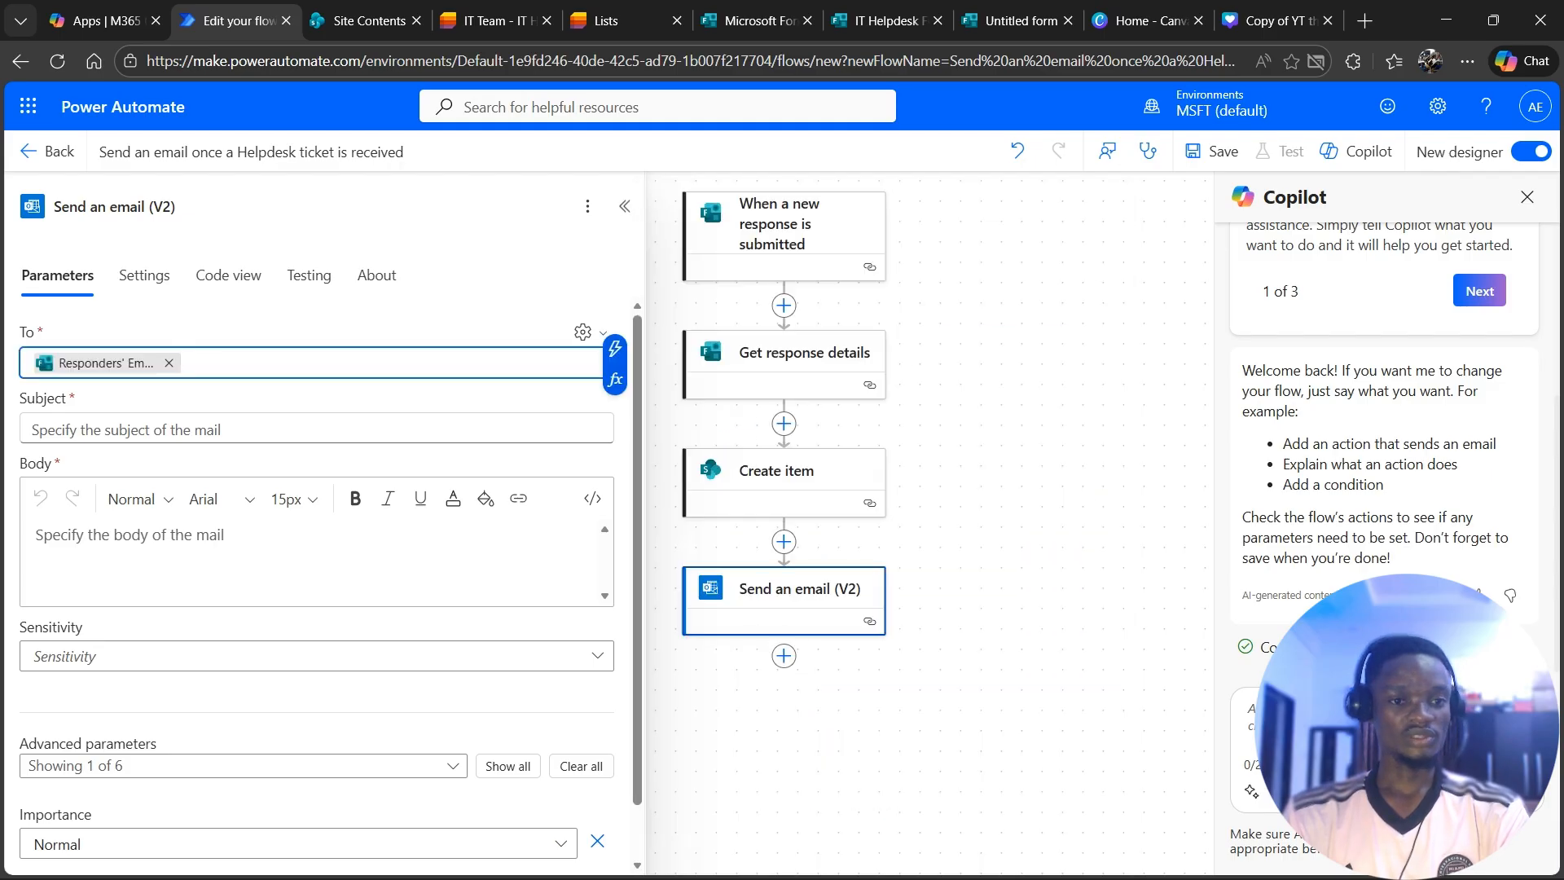
# Set the email Subject to the form's Request Subject
pyautogui.click(317, 429)
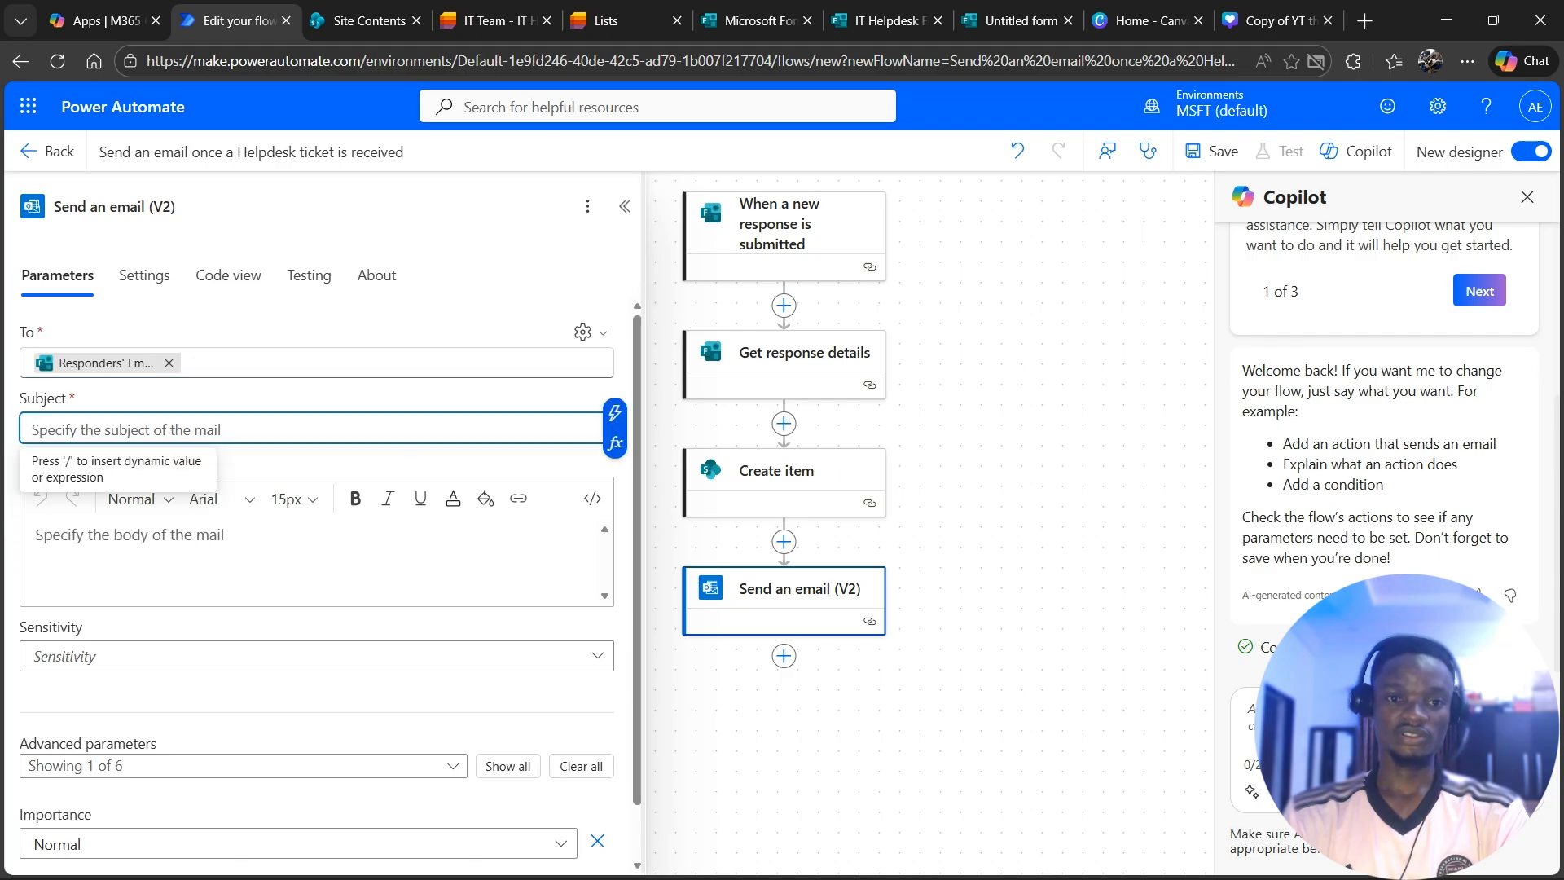
pyautogui.click(615, 414)
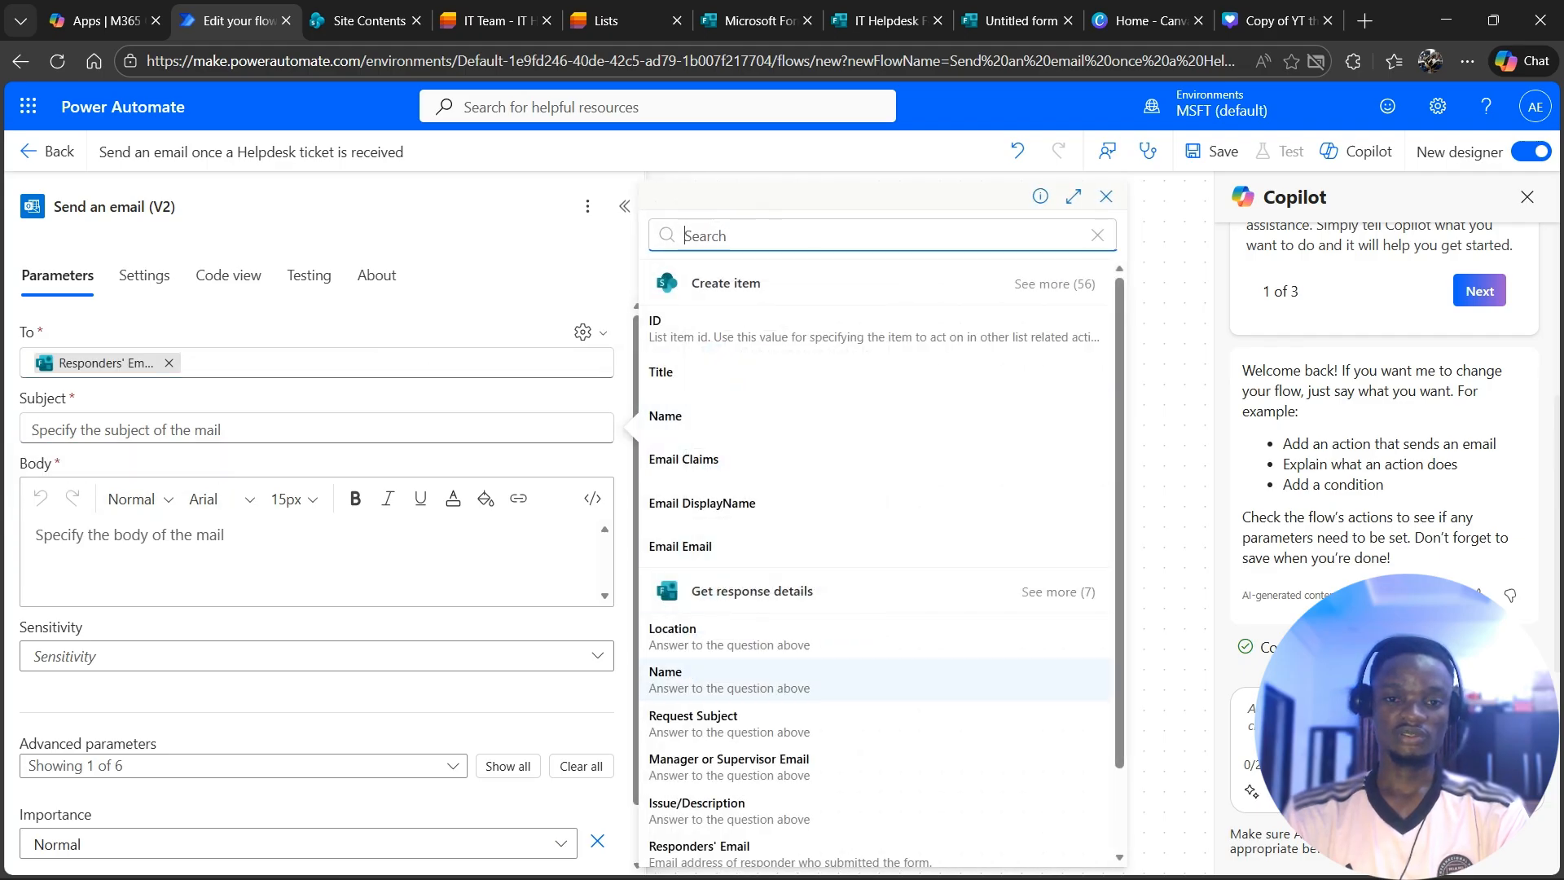
pyautogui.scroll(-1, 875, 667)
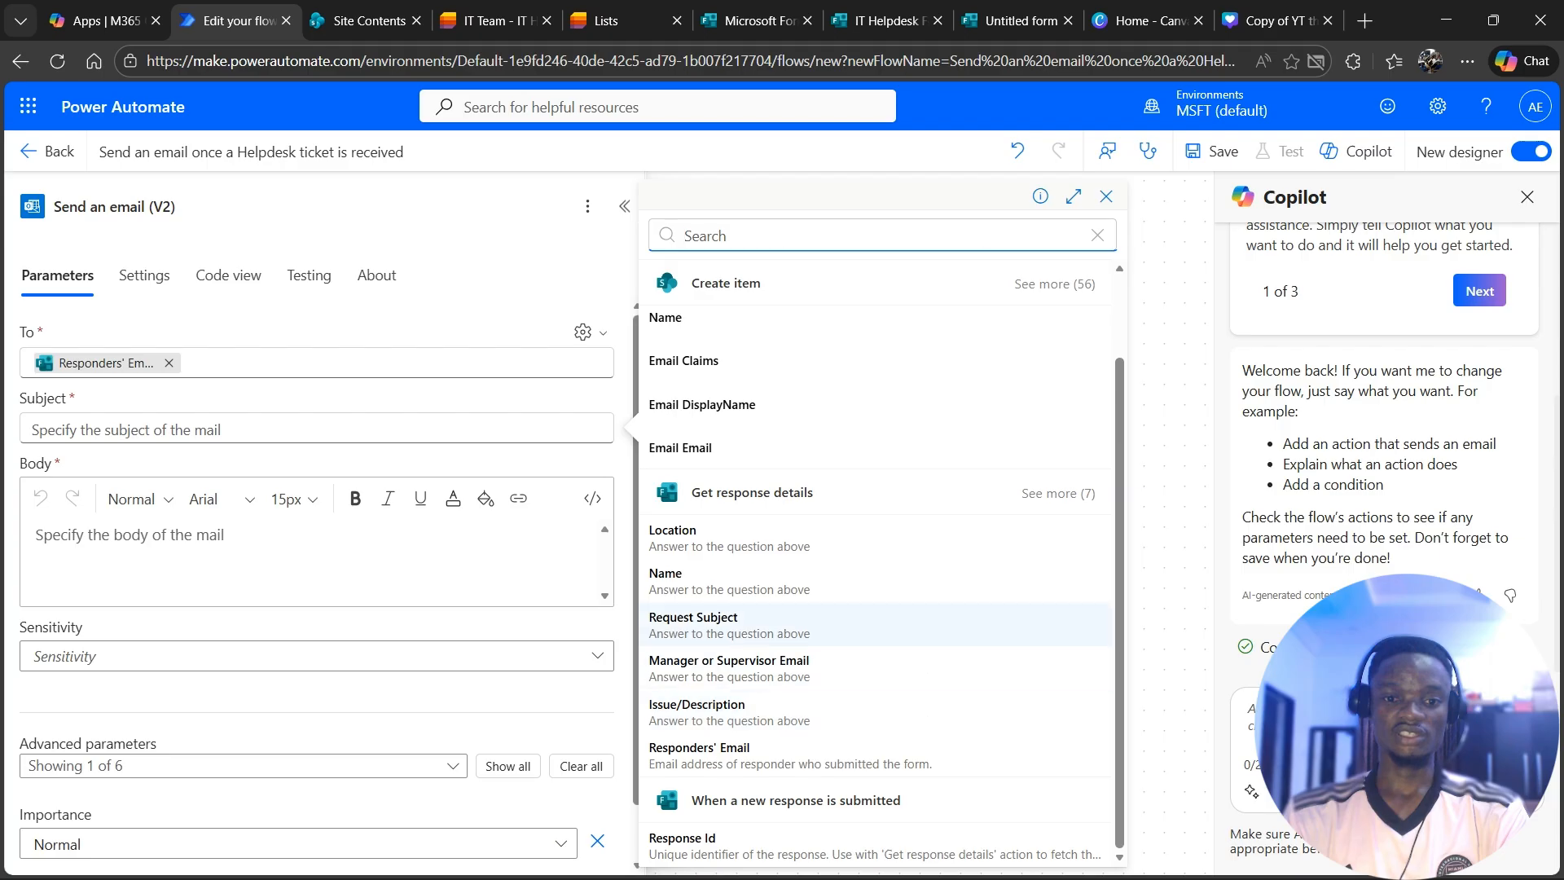
pyautogui.click(729, 625)
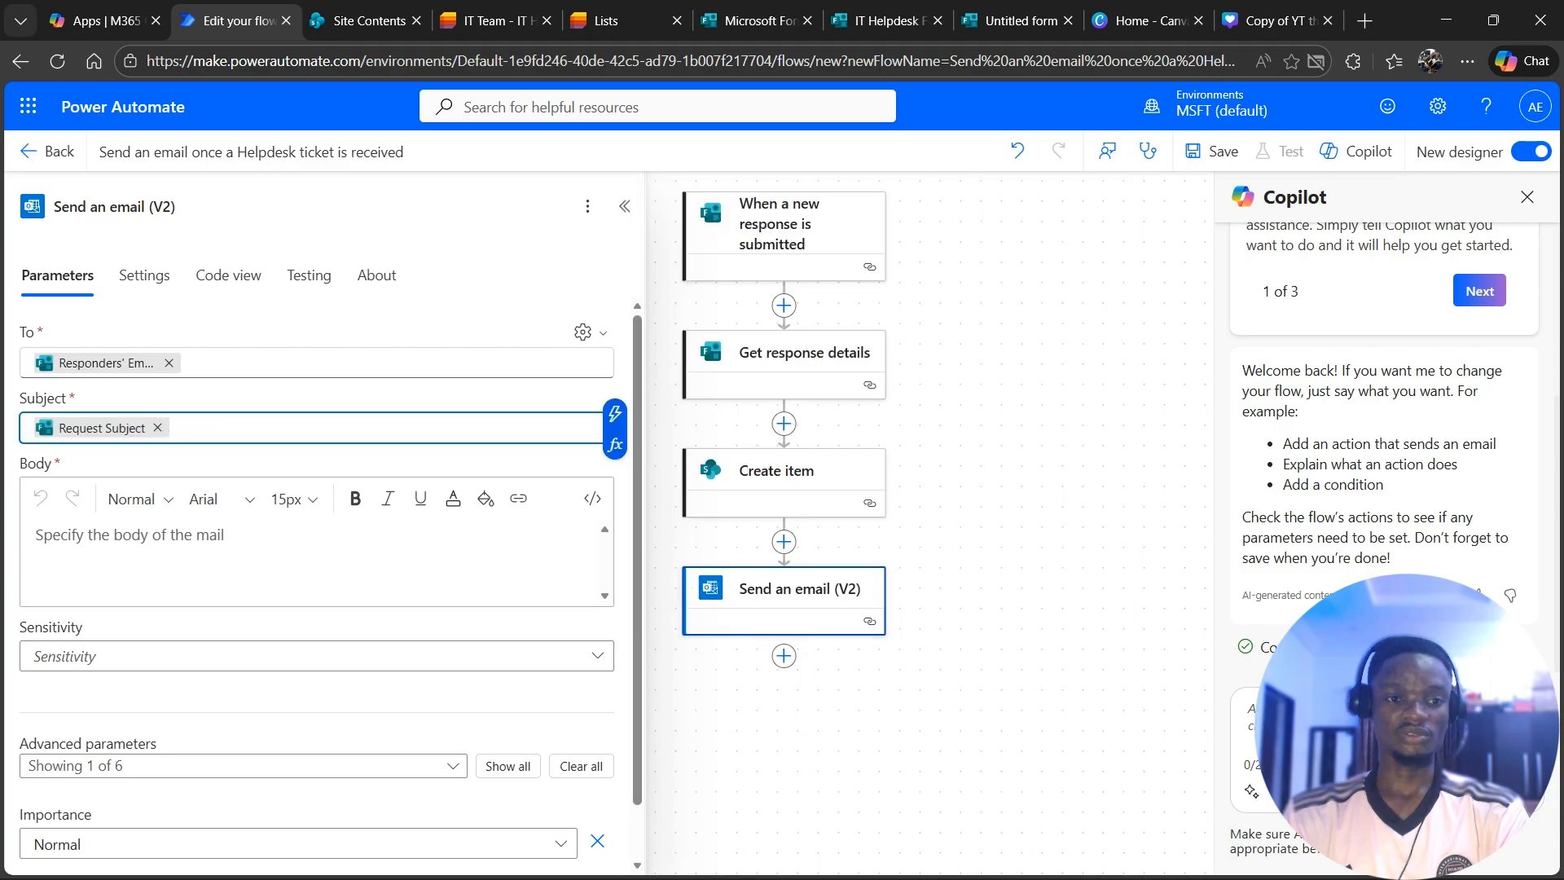
pyautogui.click(130, 538)
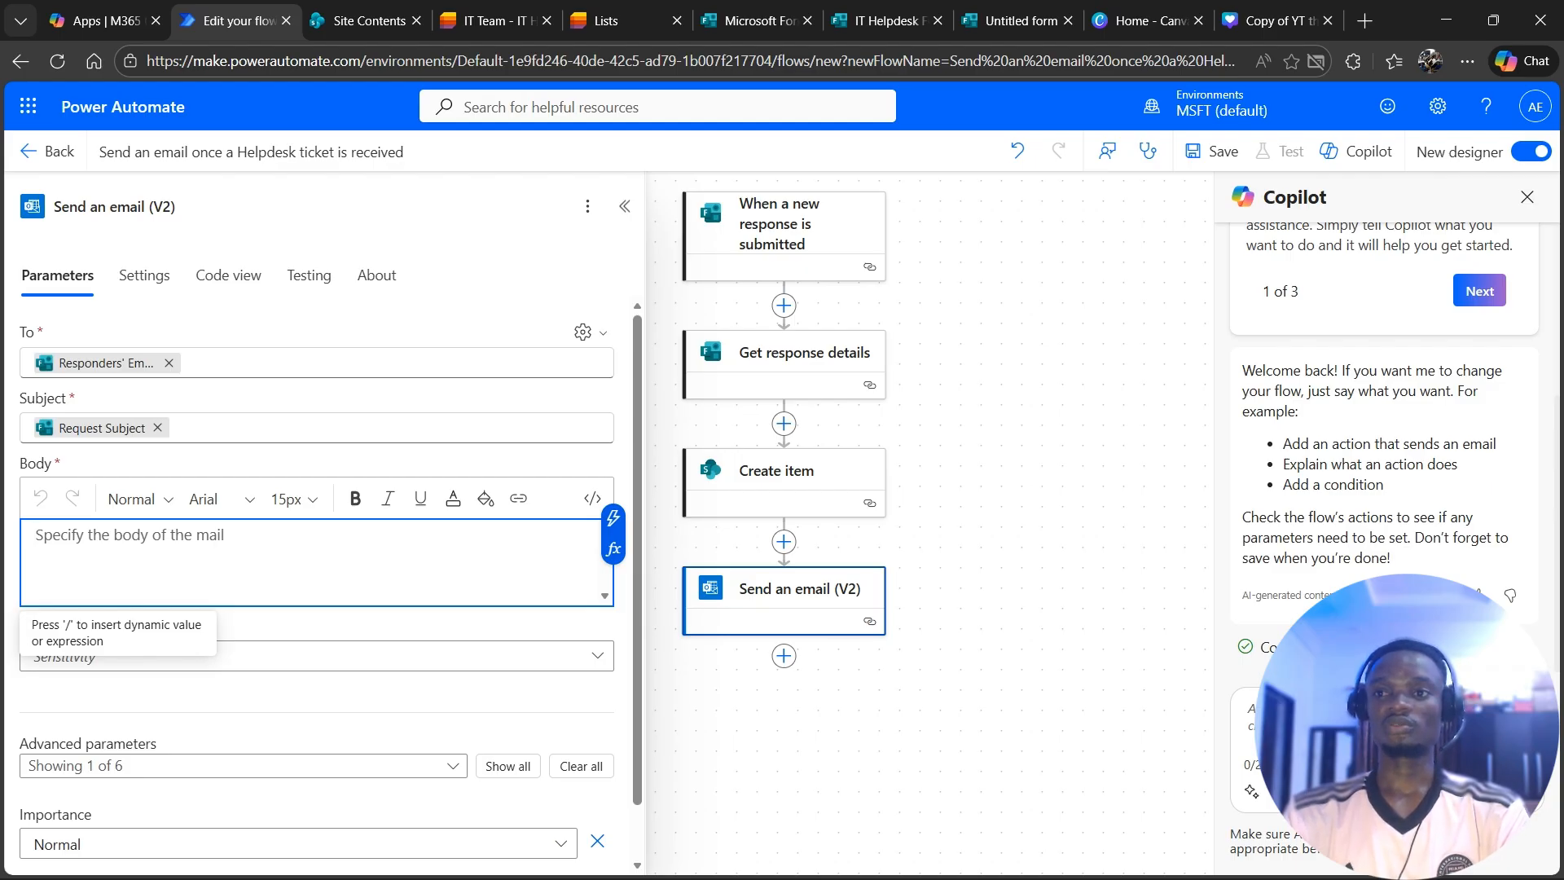
# Paste the full helpdesk ticket confirmation template into the email Body
pyautogui.click(613, 518)
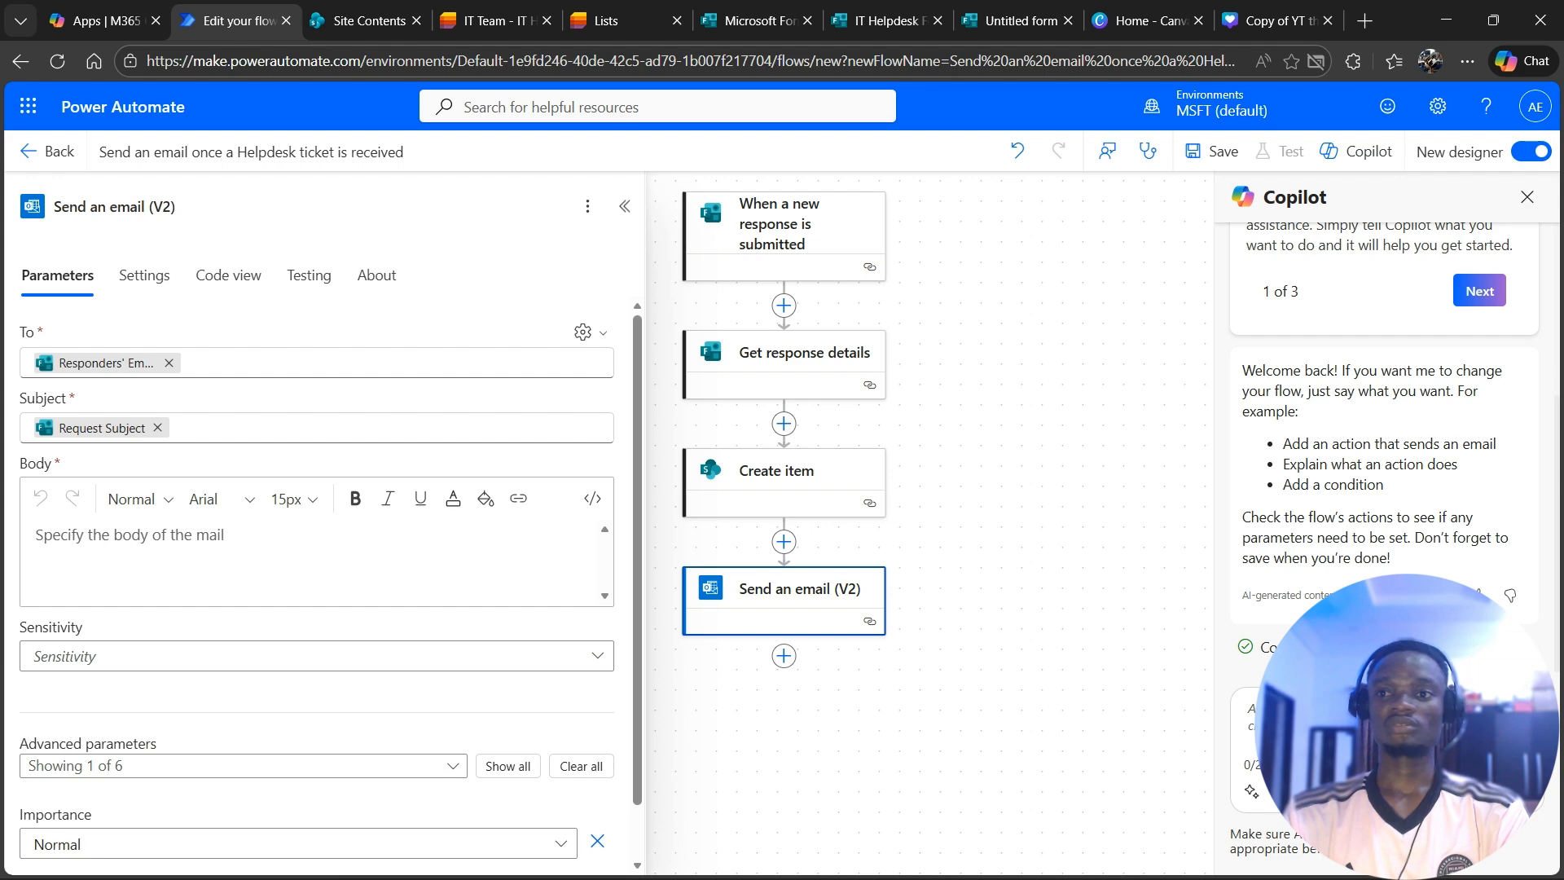
pyautogui.hotkey('ctrl', 'v')
pyautogui.hotkey('ctrl', 'a')
pyautogui.press('BackSpace')
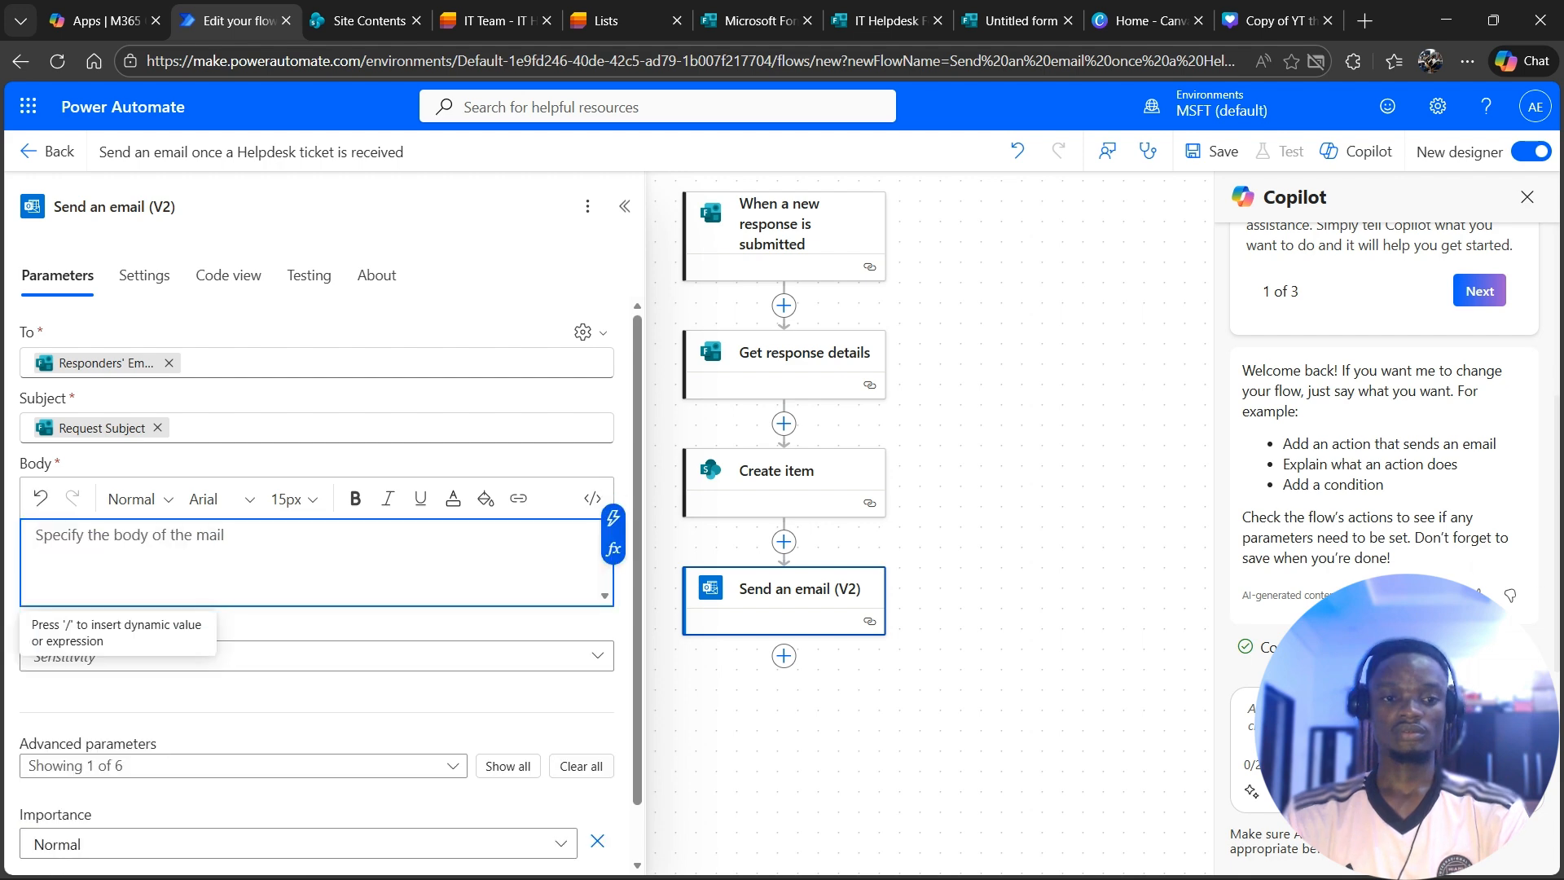
pyautogui.hotkey('ctrl', 'v')
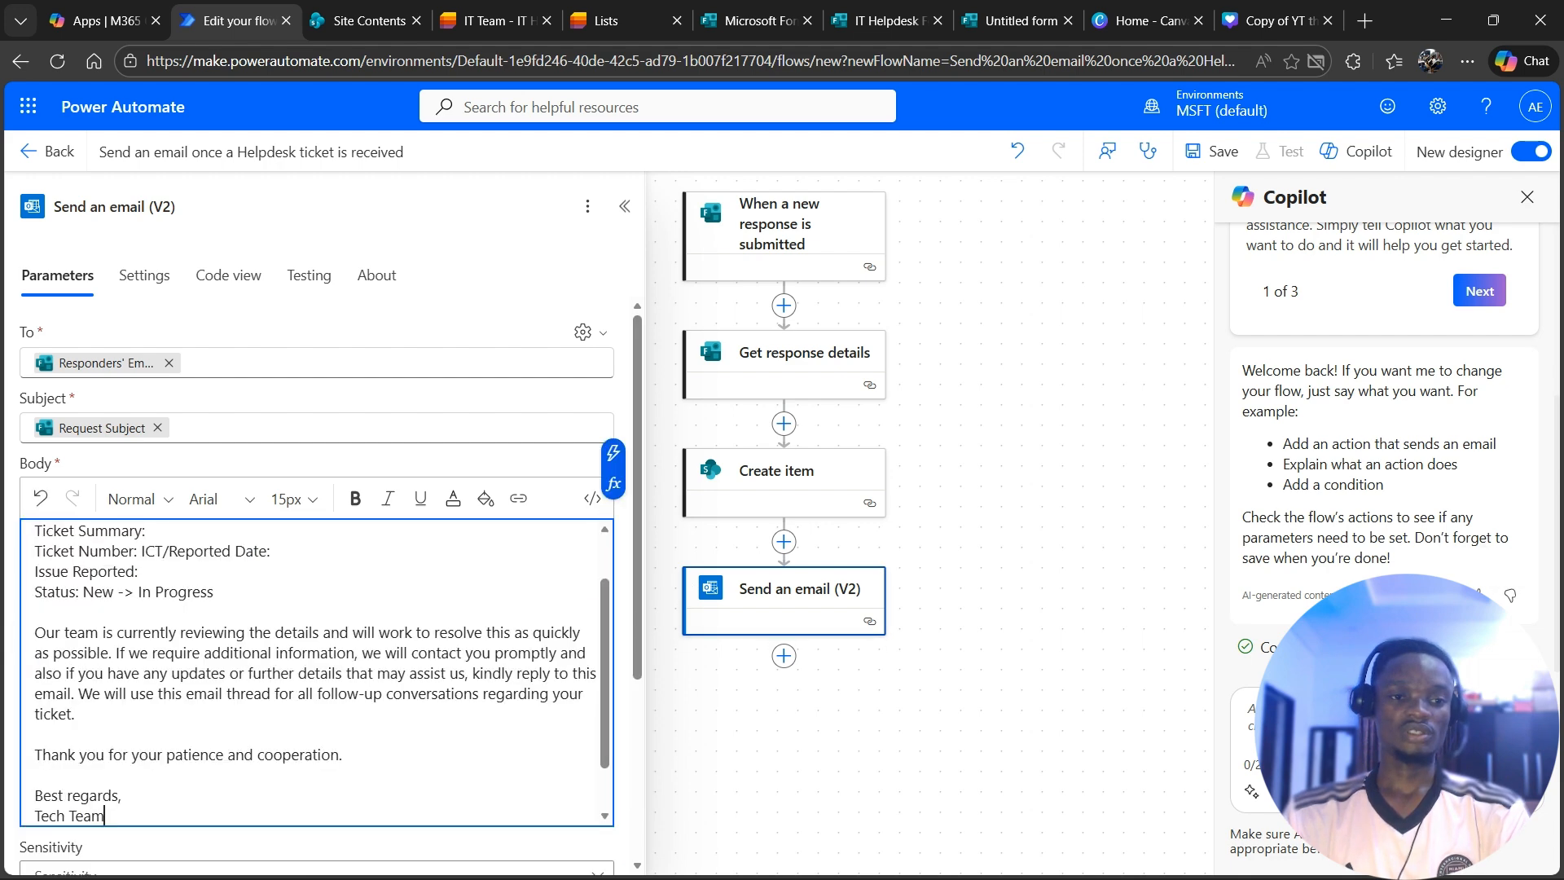
pyautogui.scroll(2, 318, 672)
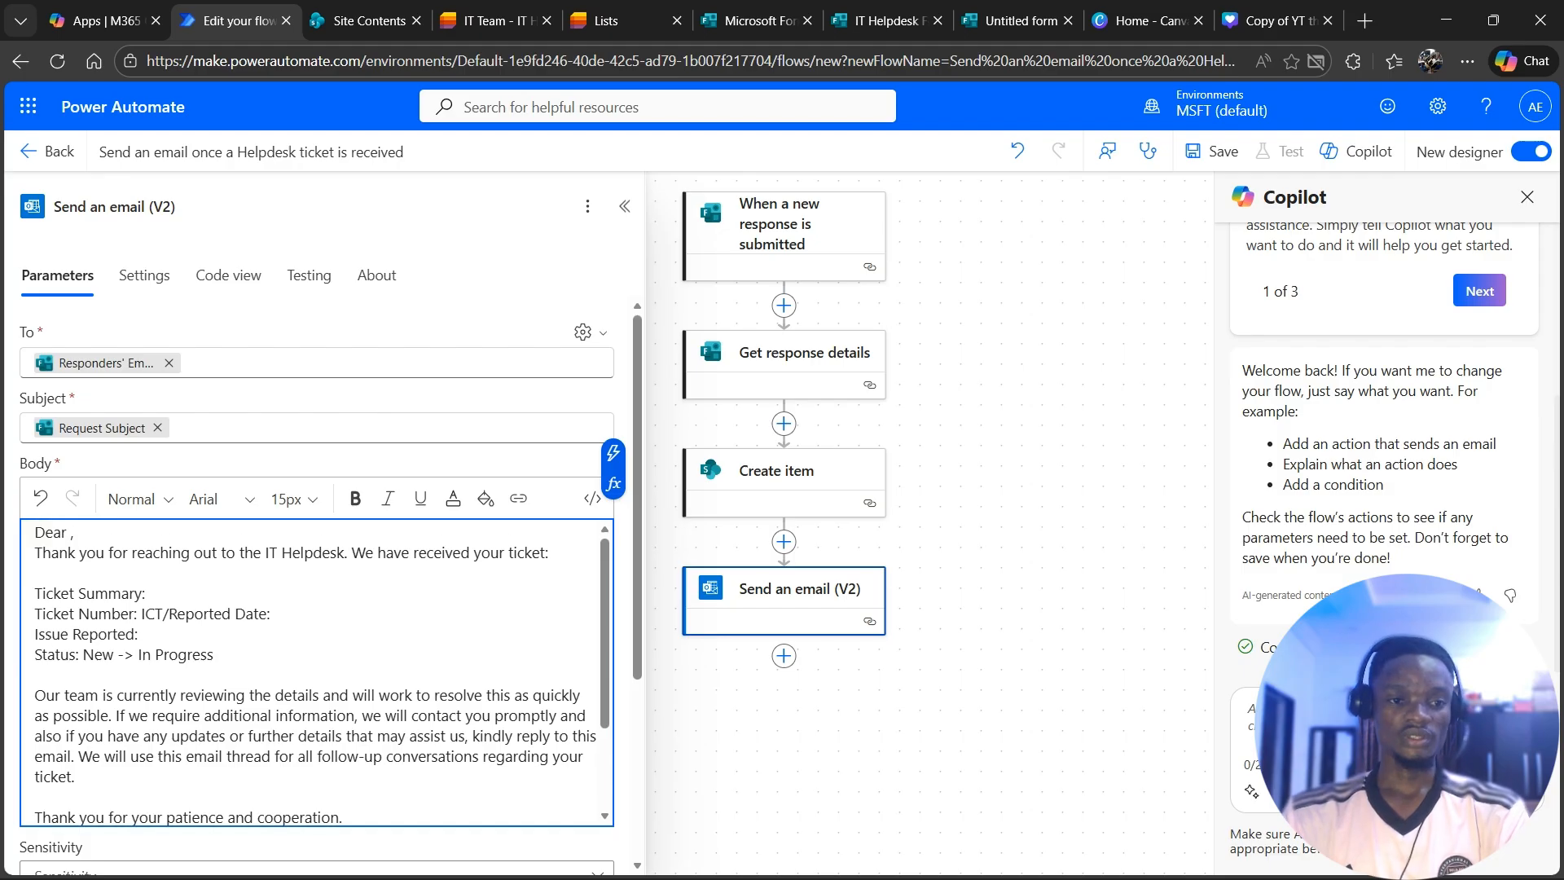
pyautogui.scroll(1, 318, 672)
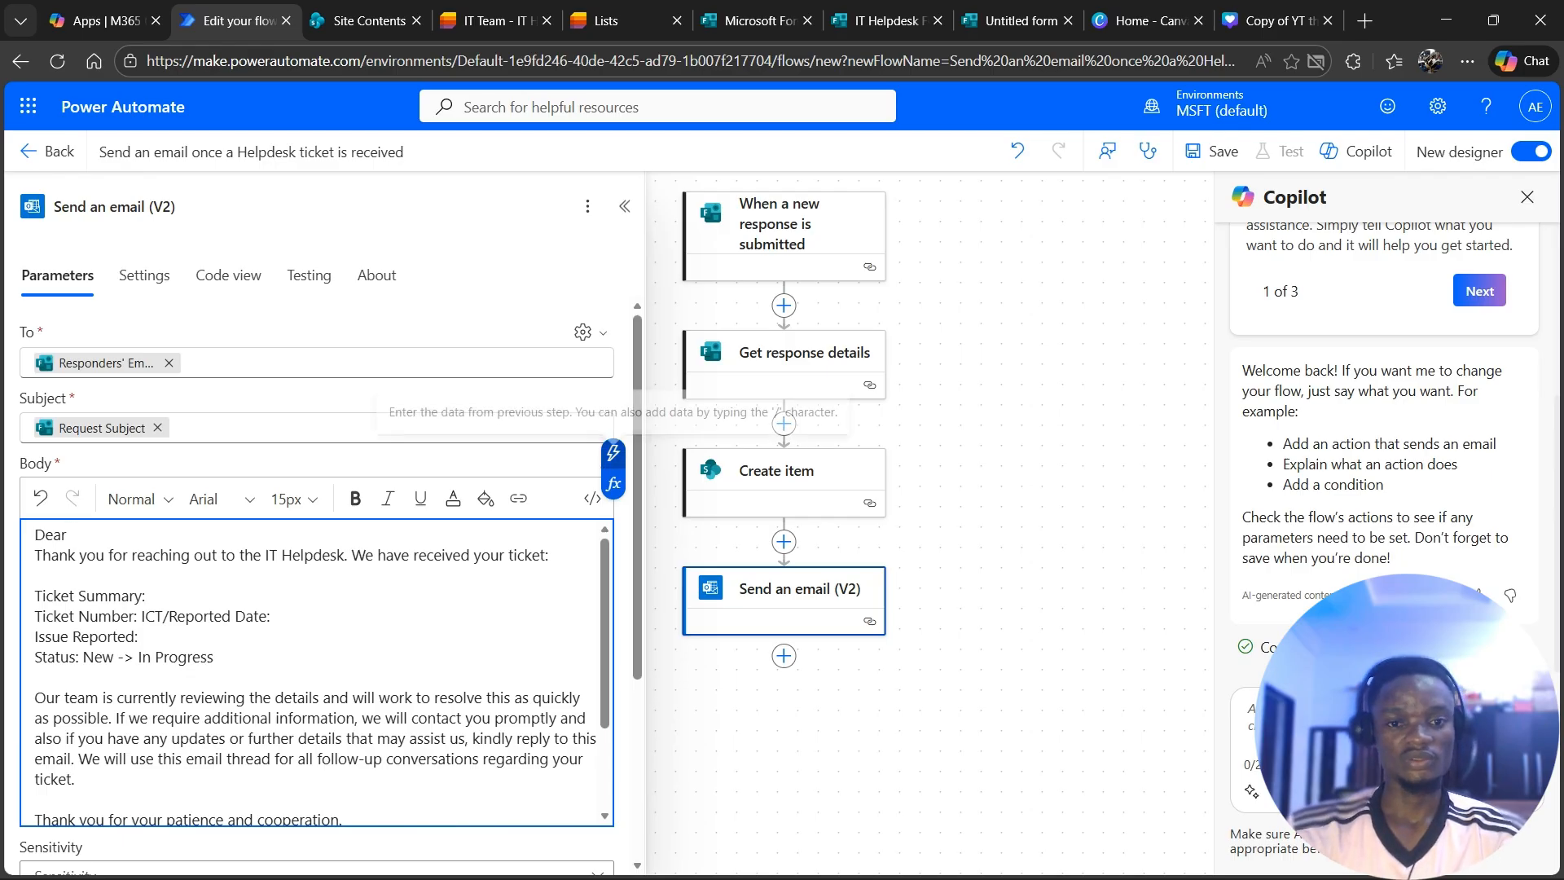
# Complete the greeting as 'Dear' plus the Name value followed by a comma
pyautogui.click(613, 451)
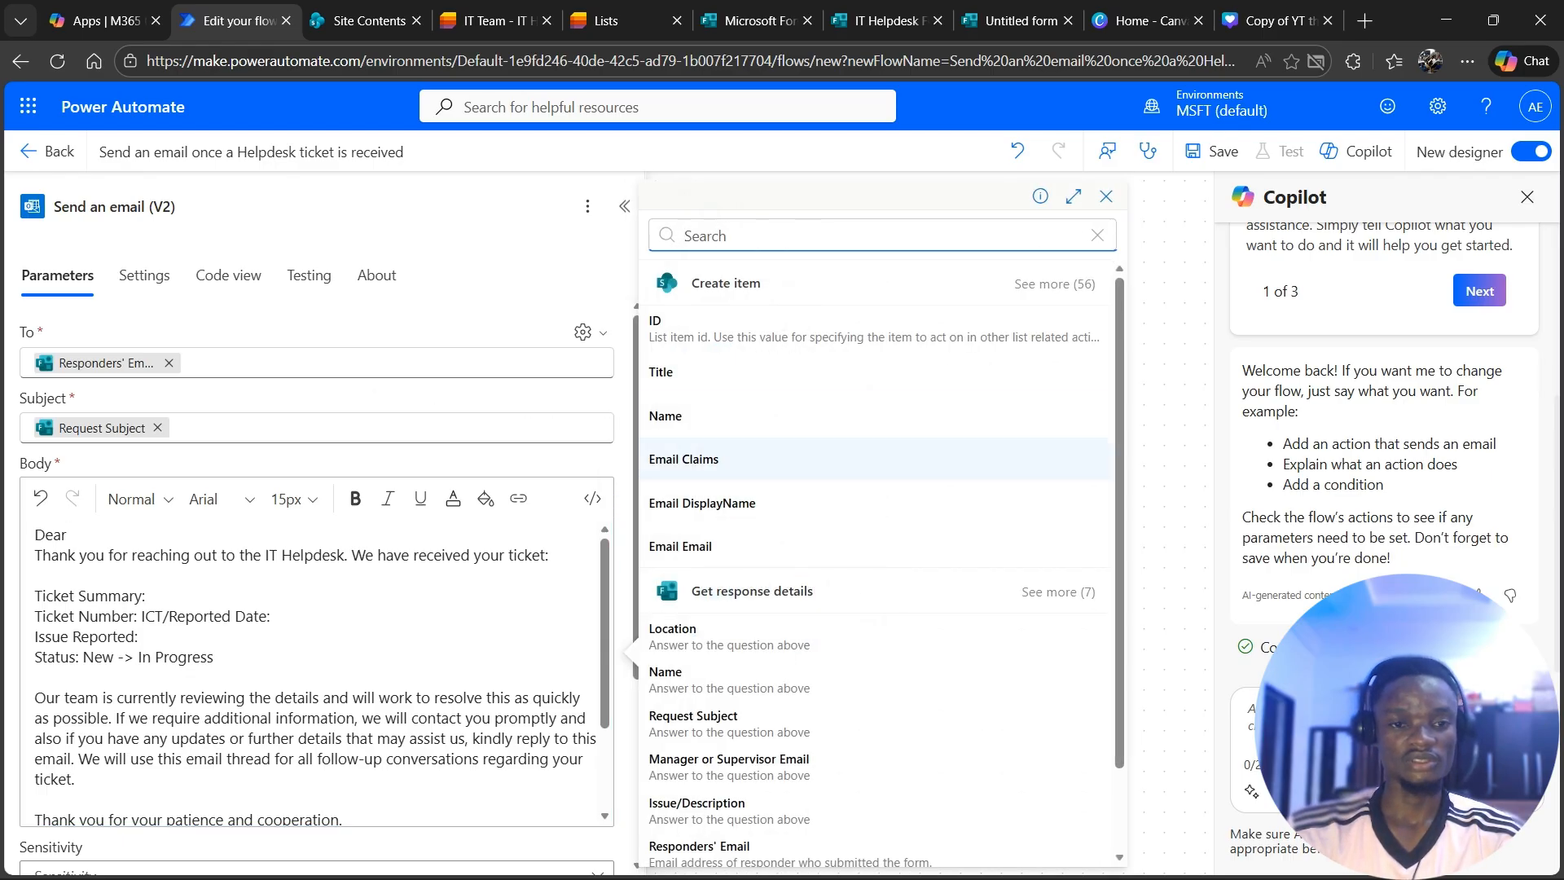
pyautogui.click(665, 416)
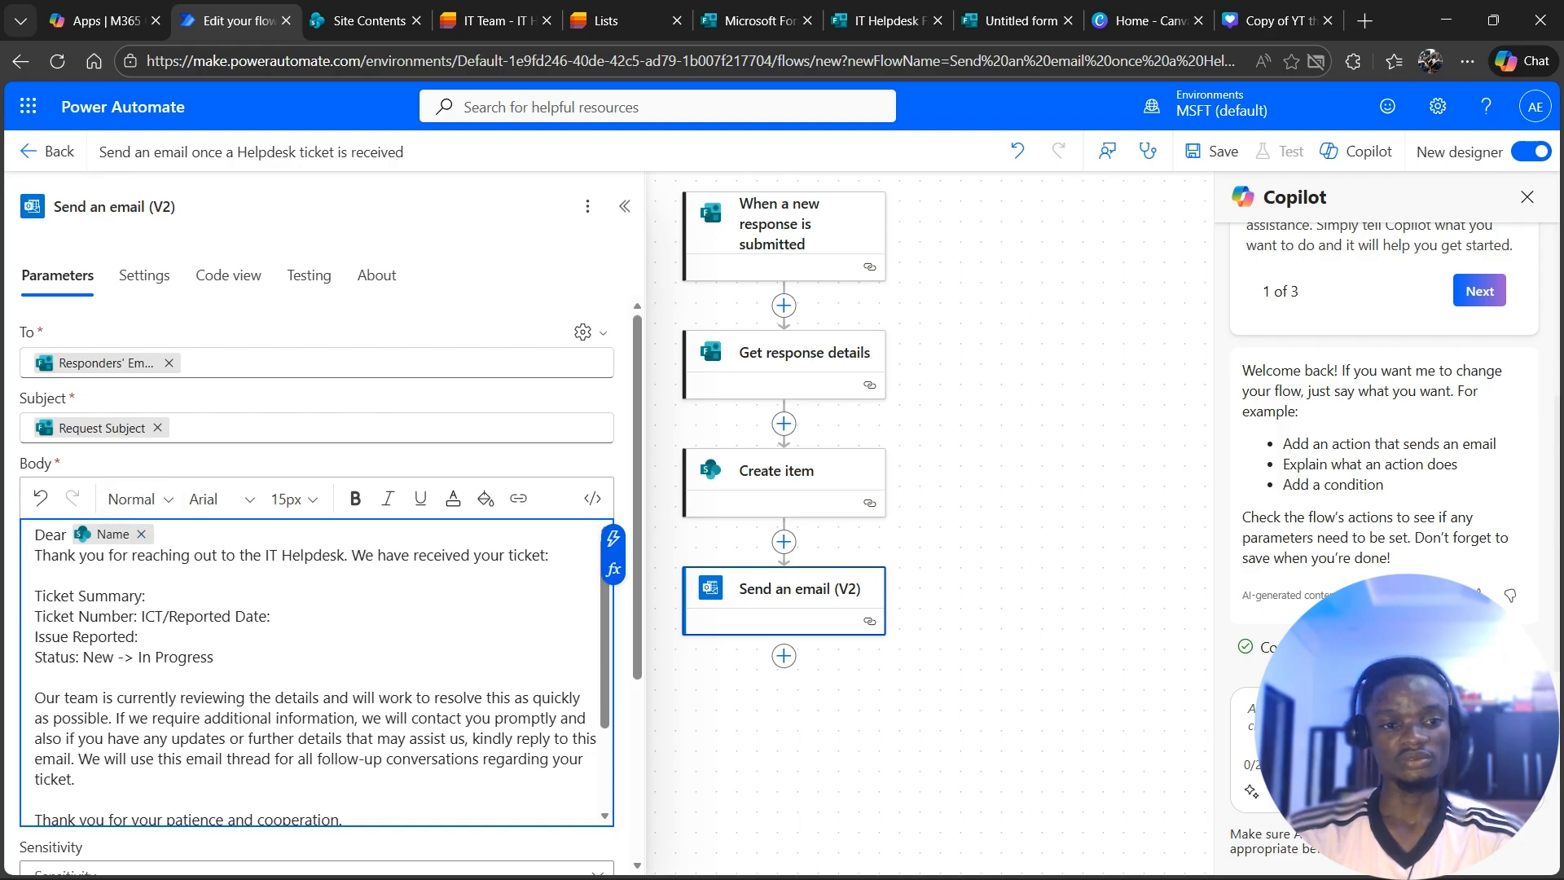
pyautogui.write(',')
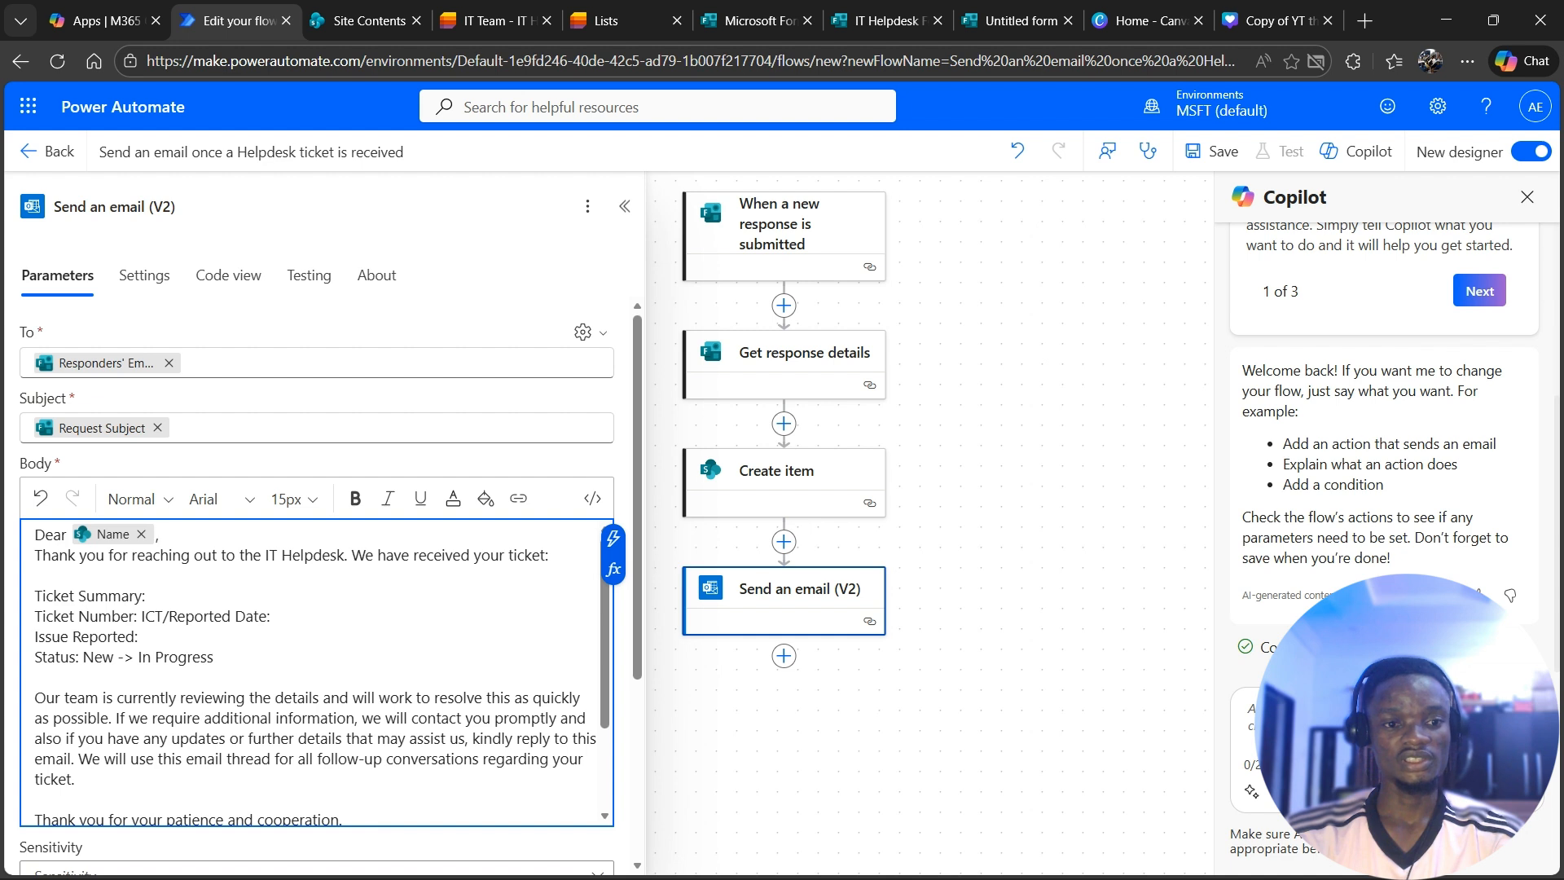
pyautogui.click(146, 595)
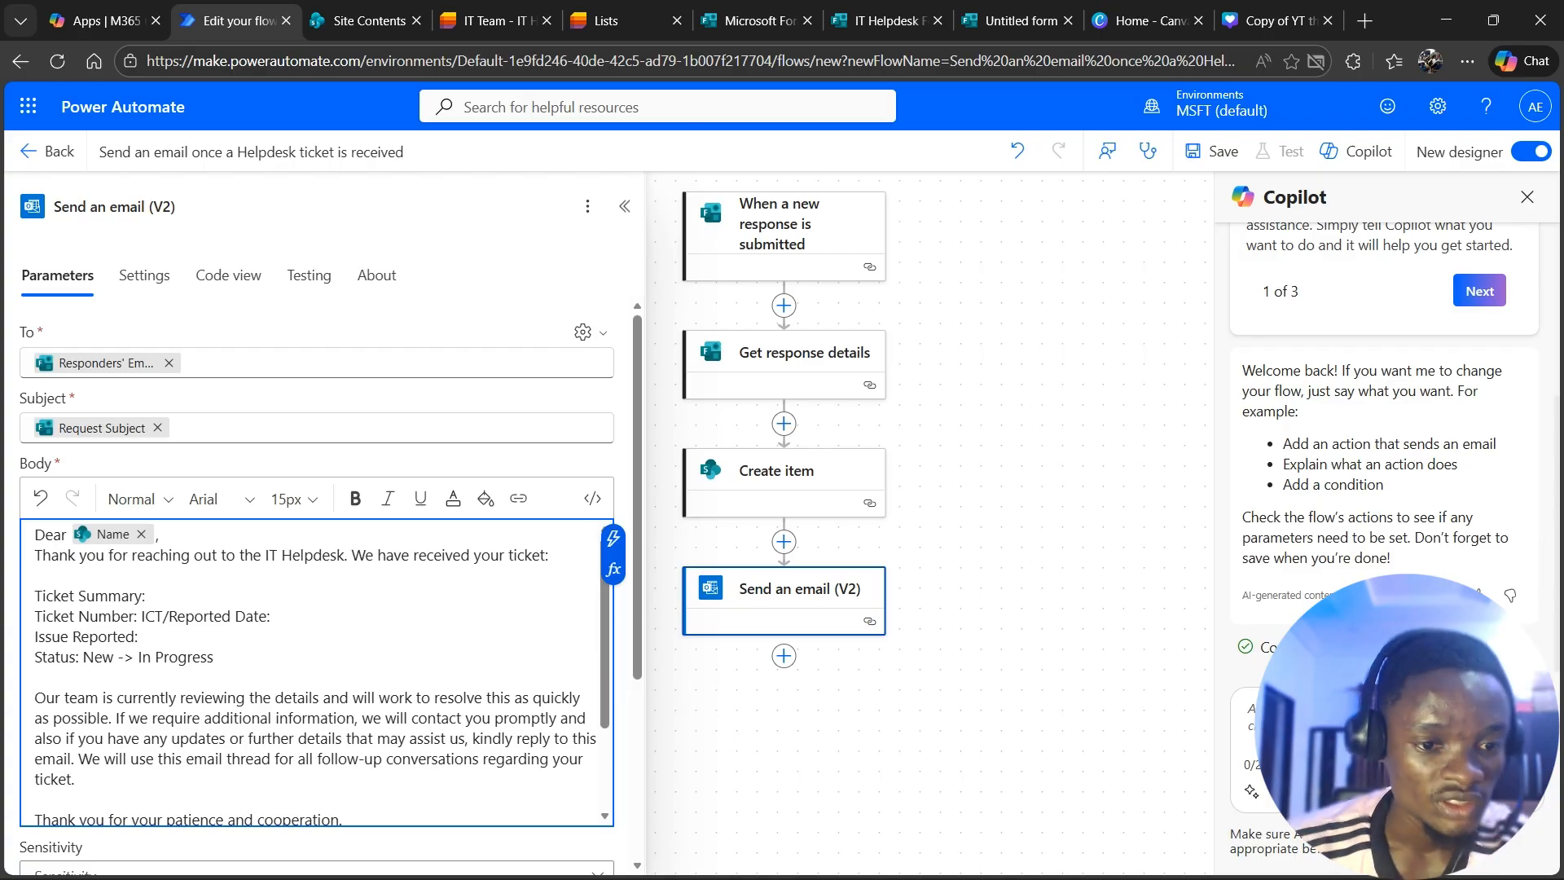
# Replace the Ticket Number placeholder text with 'ICT/HD'
pyautogui.moveTo(168, 615); pyautogui.dragTo(258, 616)
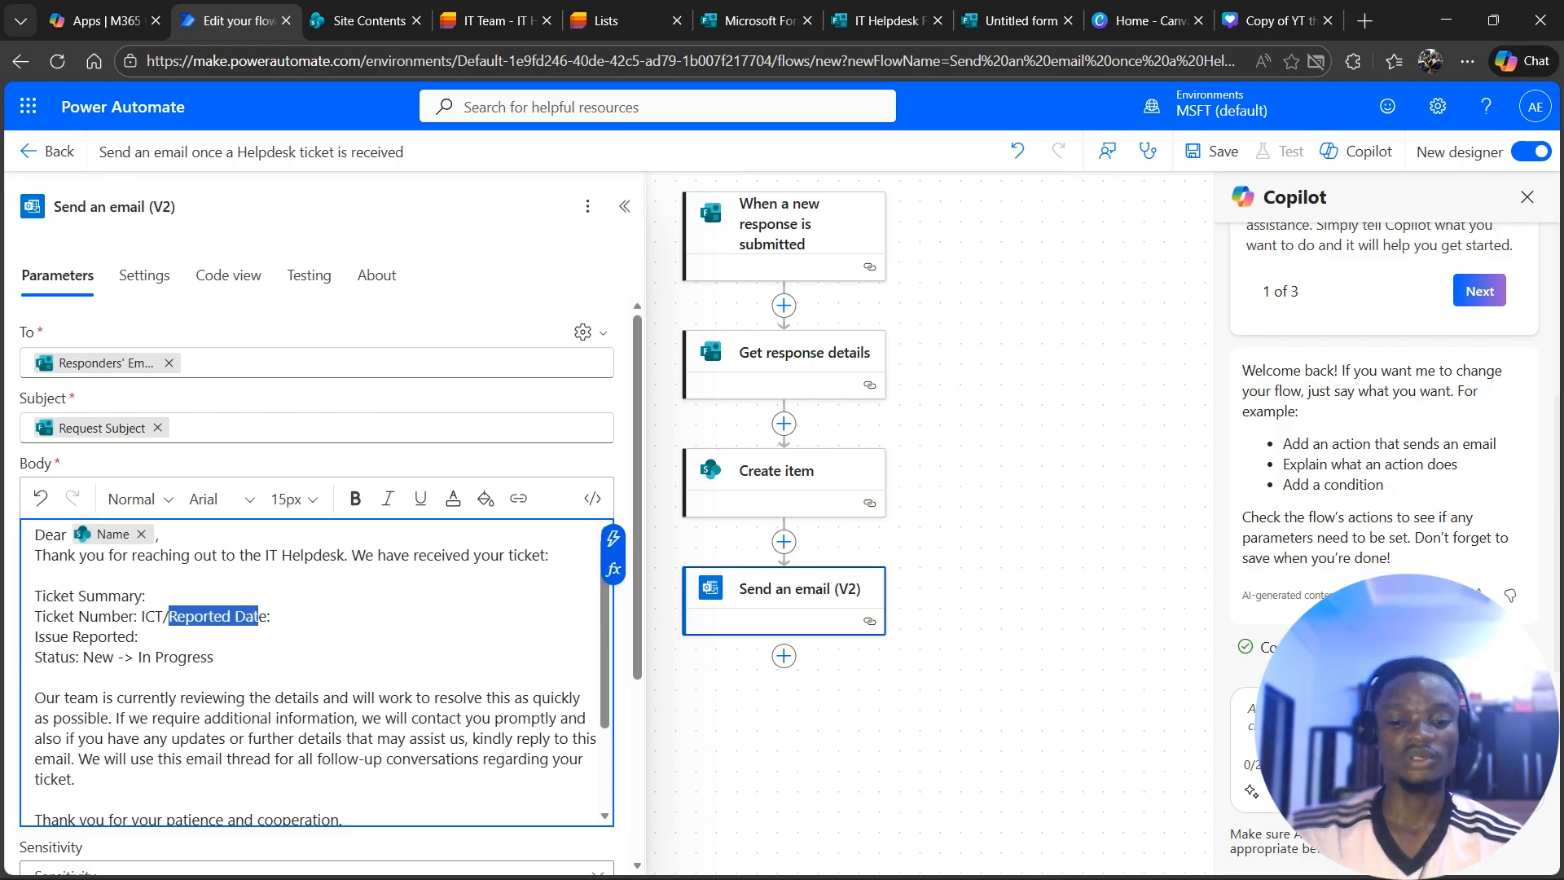
pyautogui.moveTo(258, 615); pyautogui.dragTo(266, 615)
pyautogui.write('/')
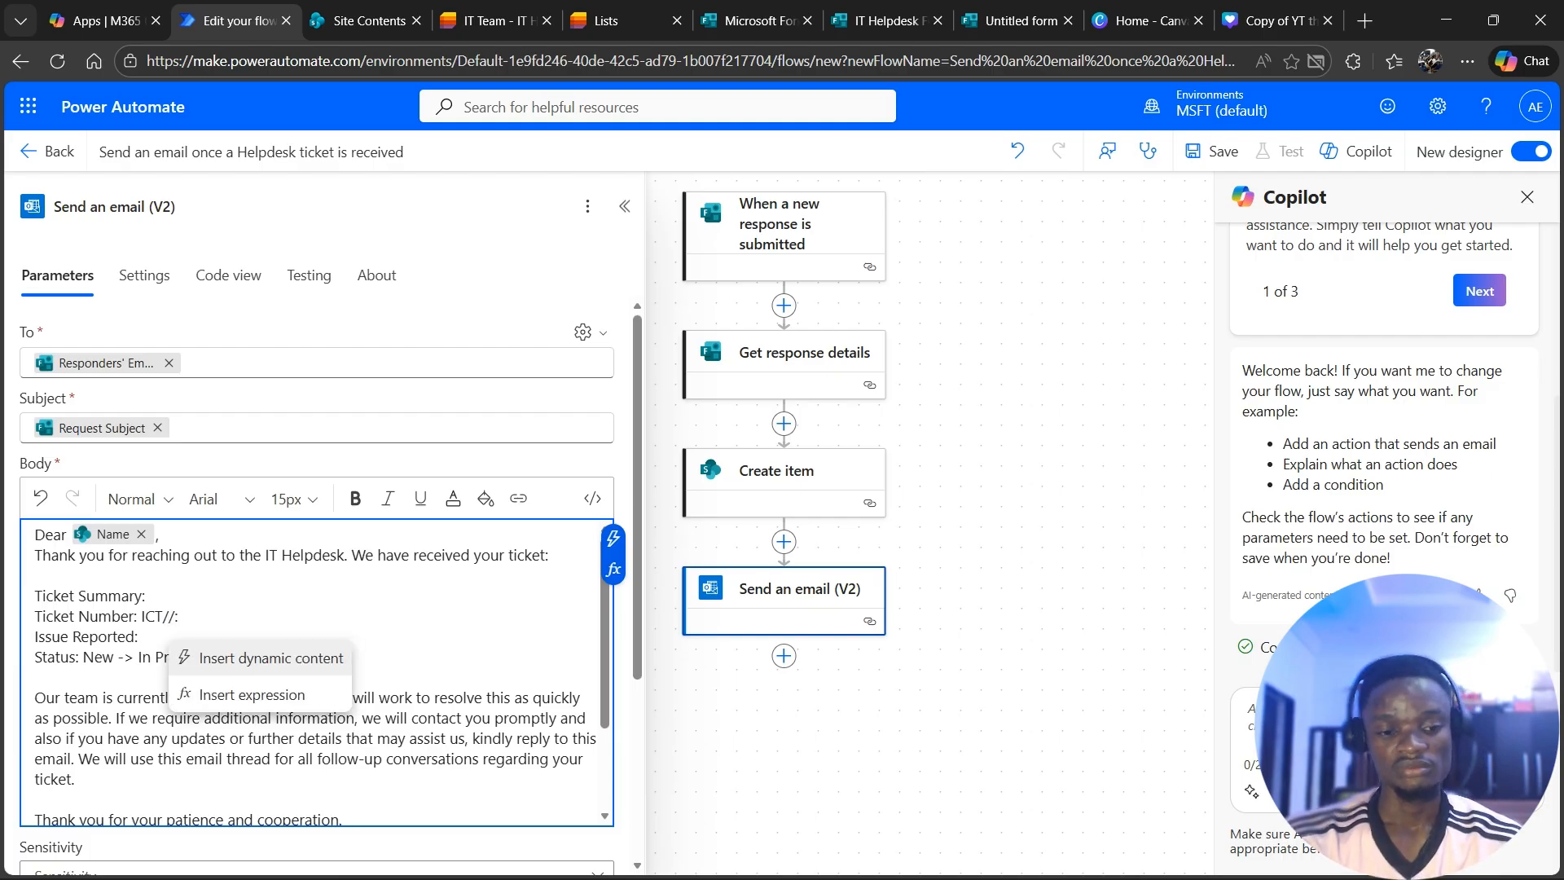
pyautogui.press('BackSpace')
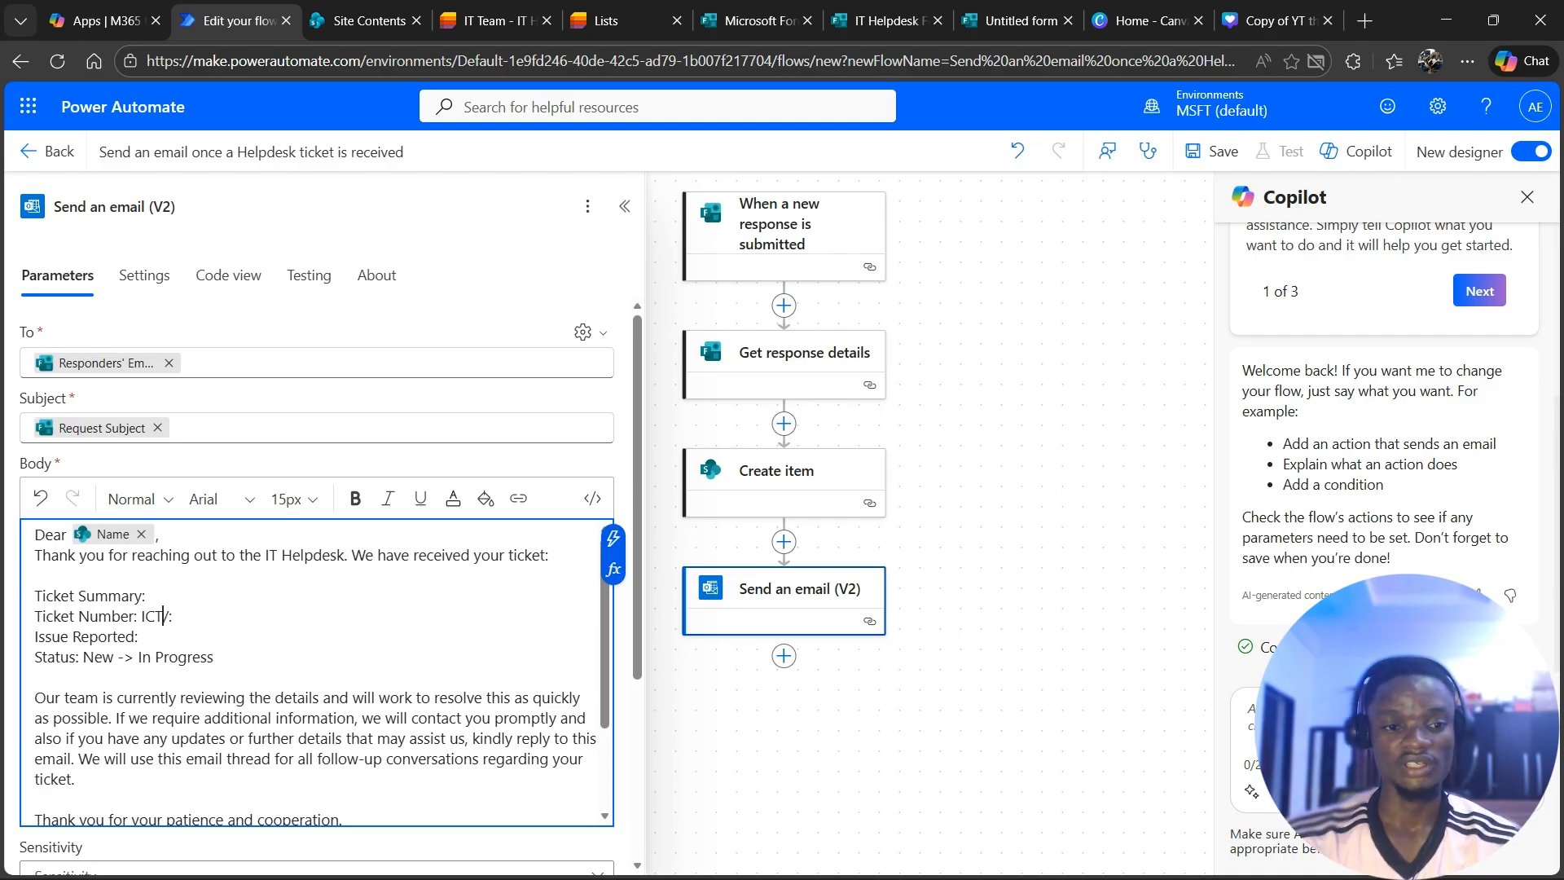
pyautogui.write('/H')
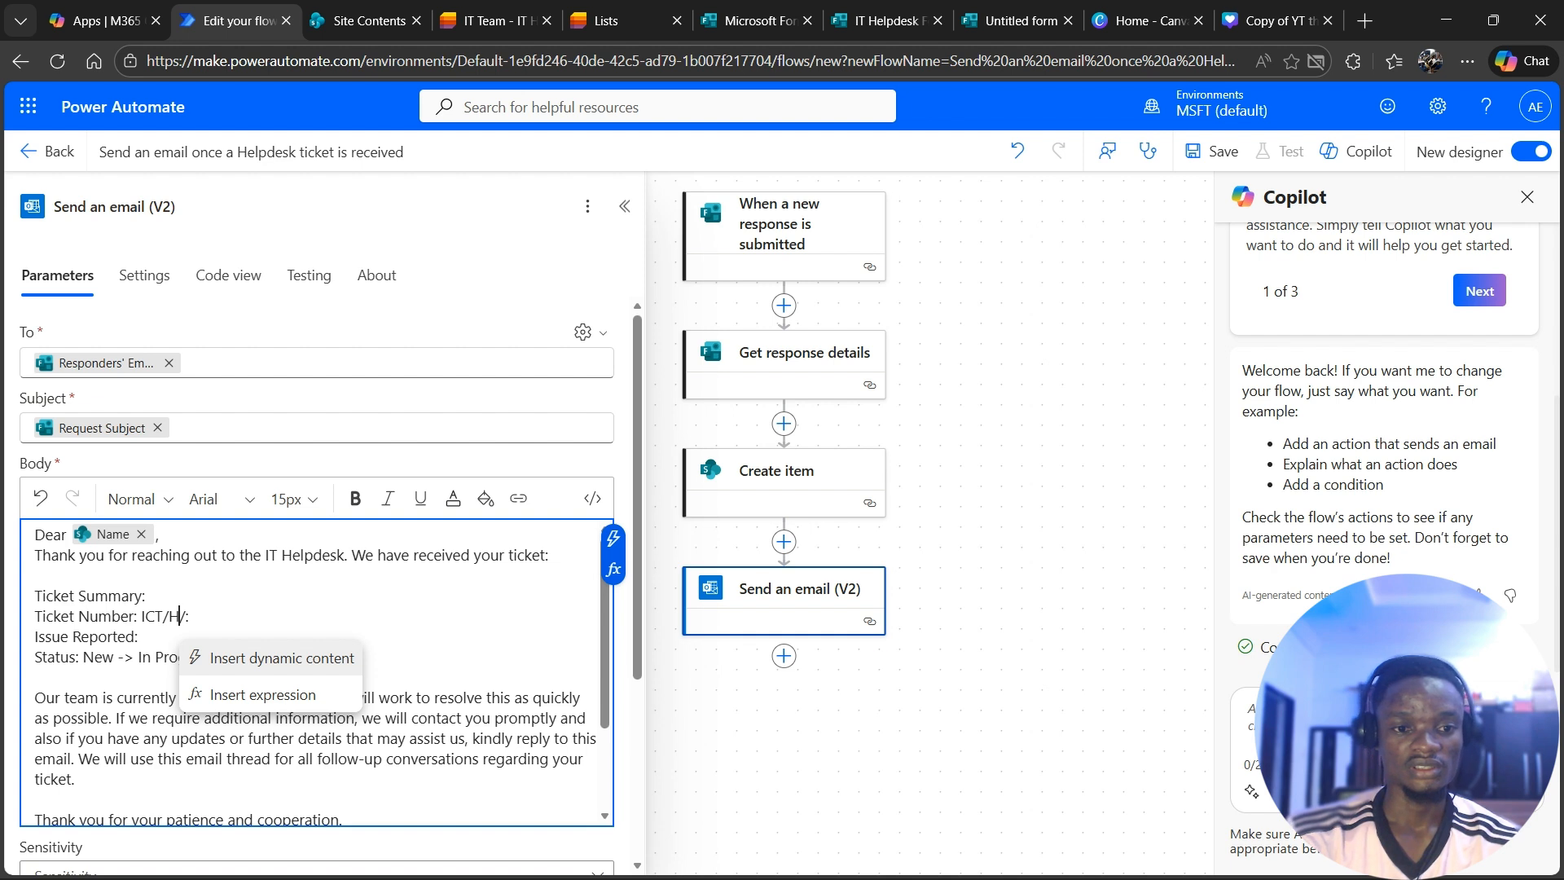
pyautogui.write('D')
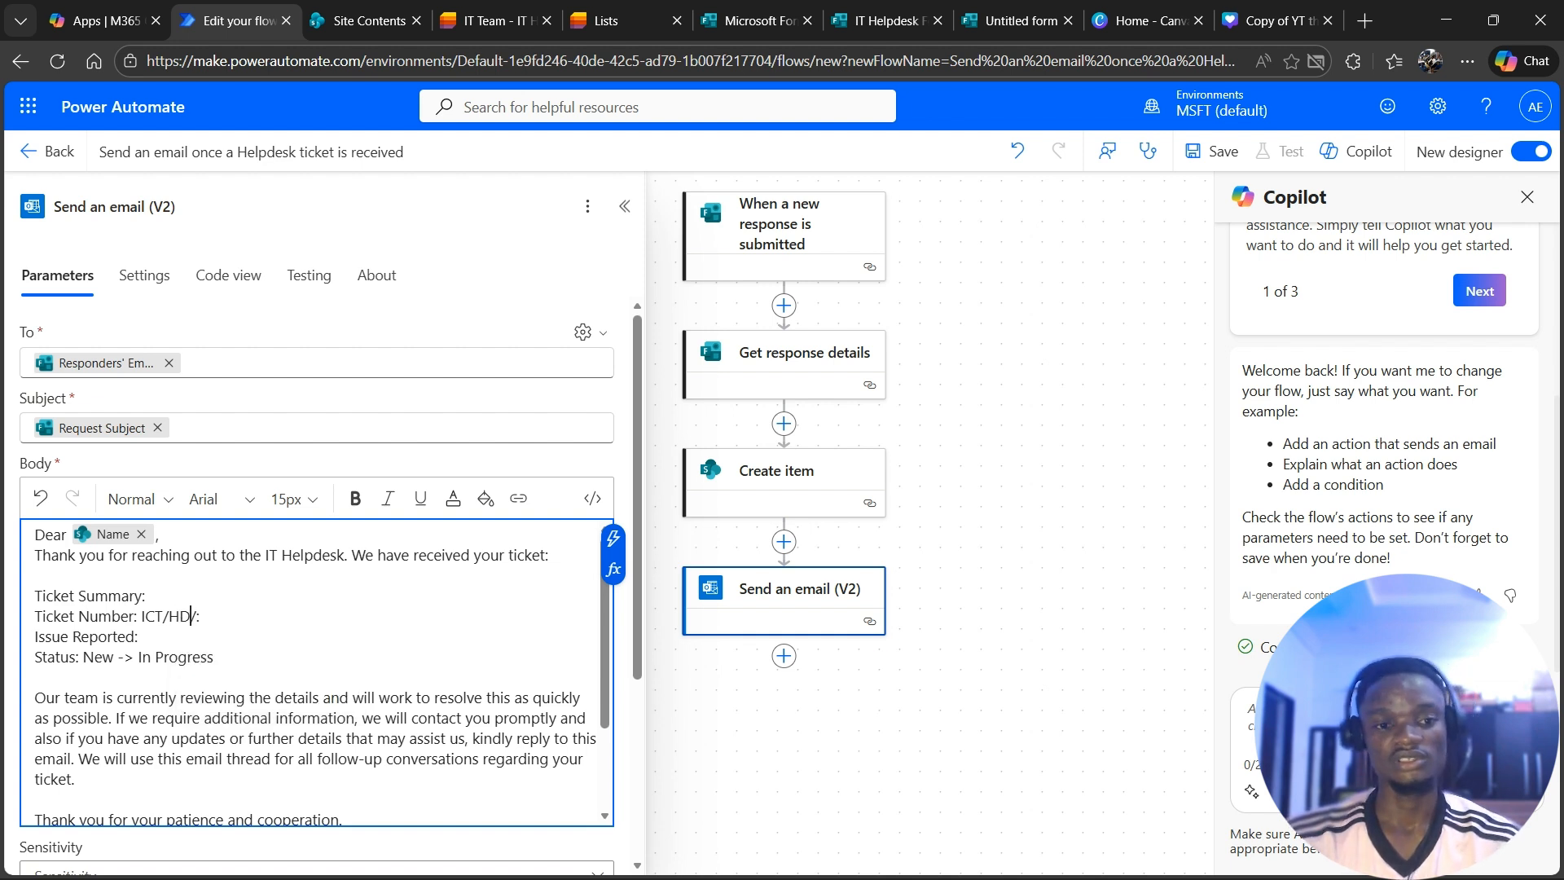
# Remove the stray colon and append the item's Title after 'ICT/HD/'
pyautogui.hotkey('shift', 'Right')
pyautogui.press('Left')
pyautogui.press('Right')
pyautogui.press('Right')
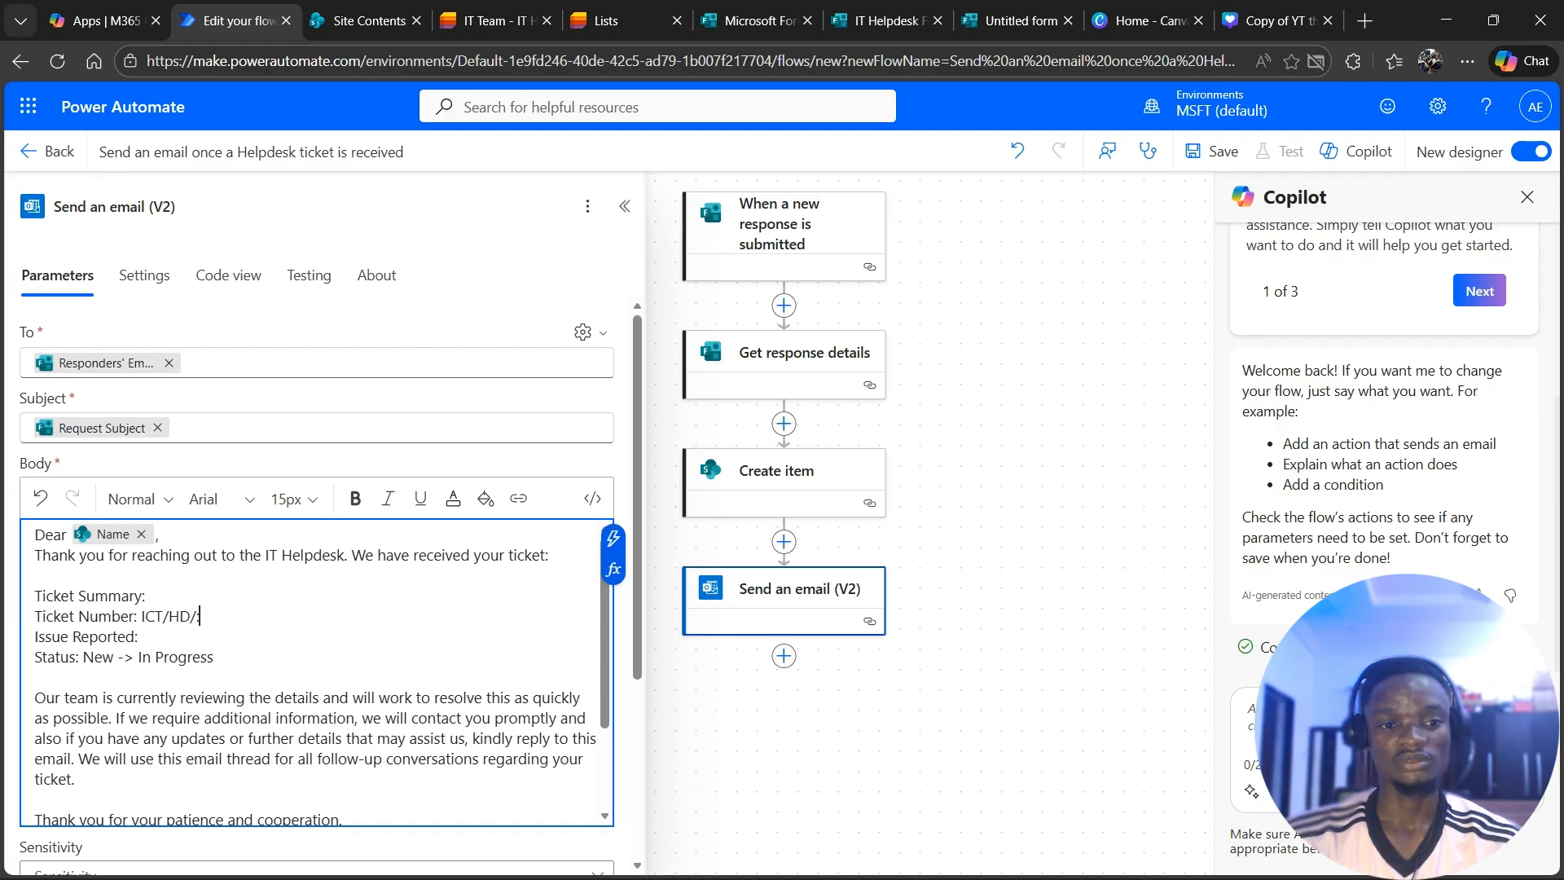
pyautogui.press('BackSpace')
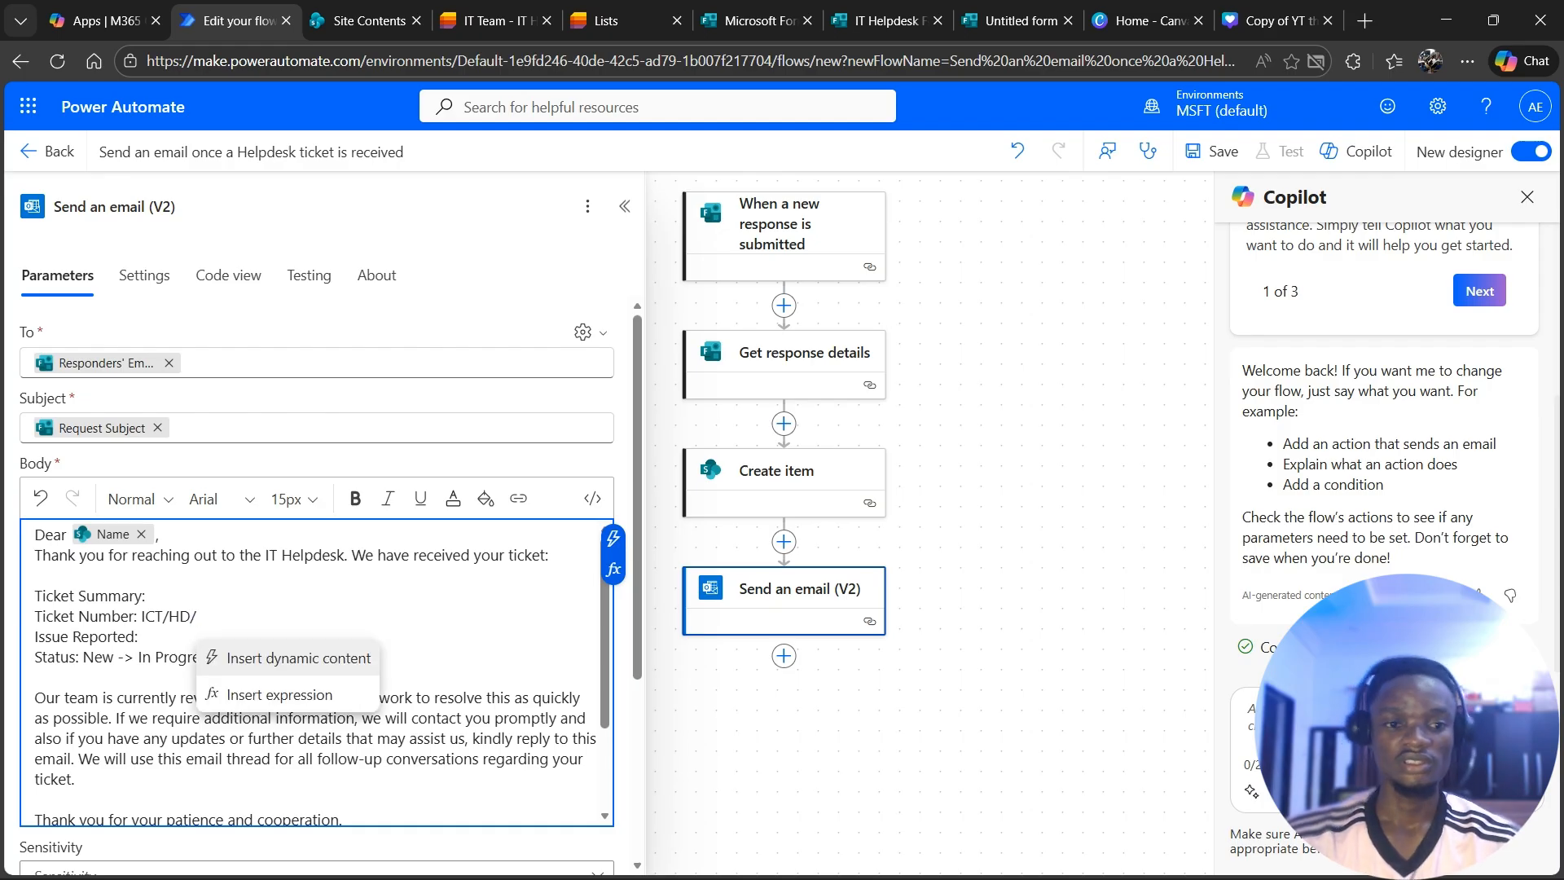
pyautogui.press('Return')
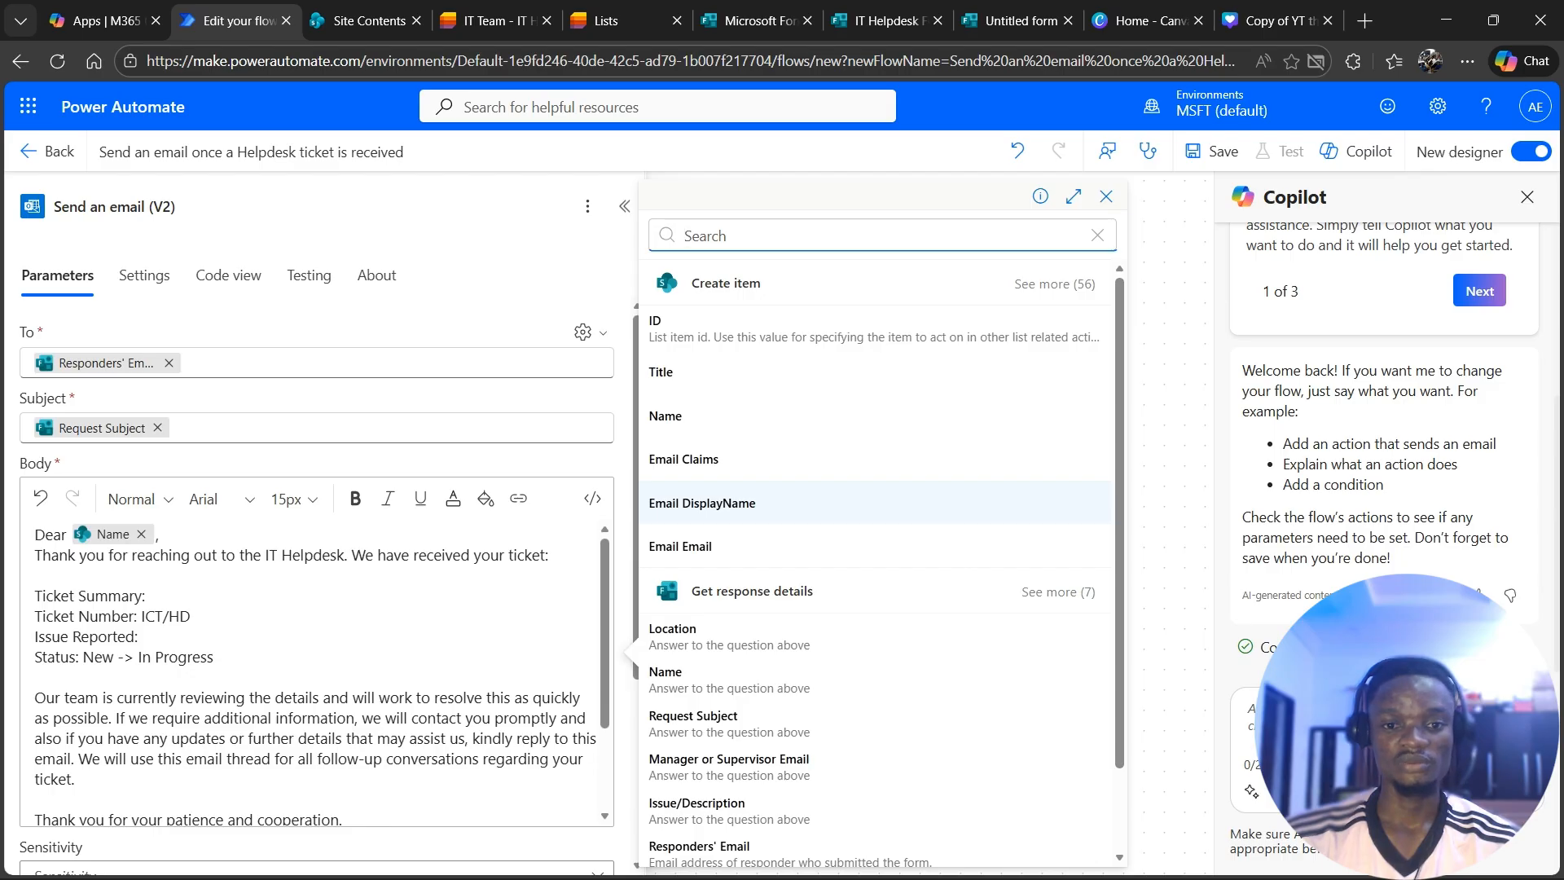
pyautogui.scroll(-2, 876, 570)
pyautogui.scroll(2, 875, 586)
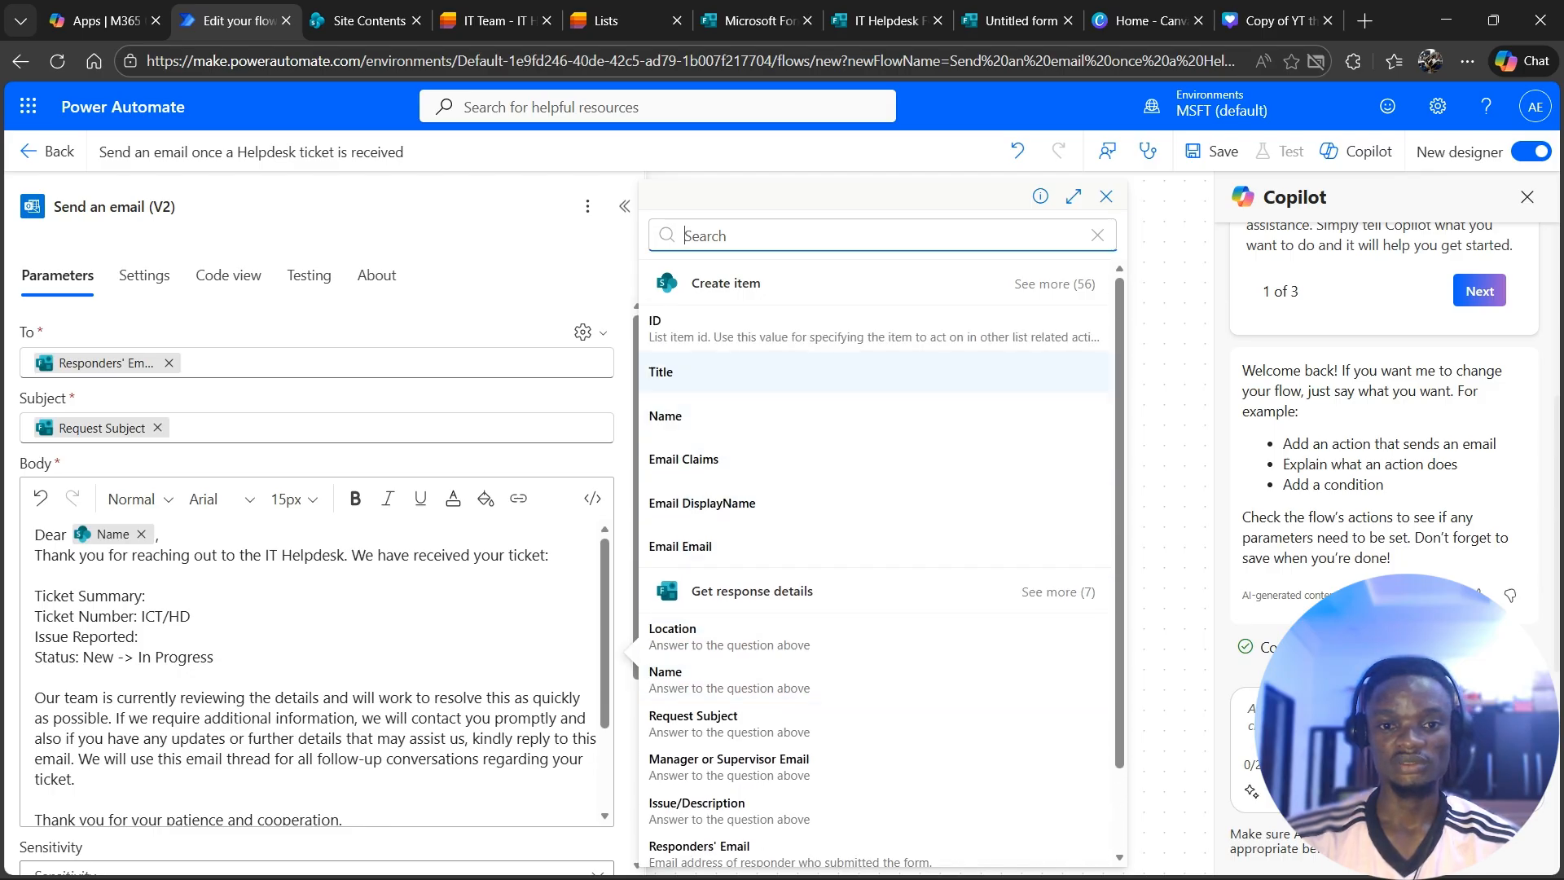
pyautogui.click(661, 371)
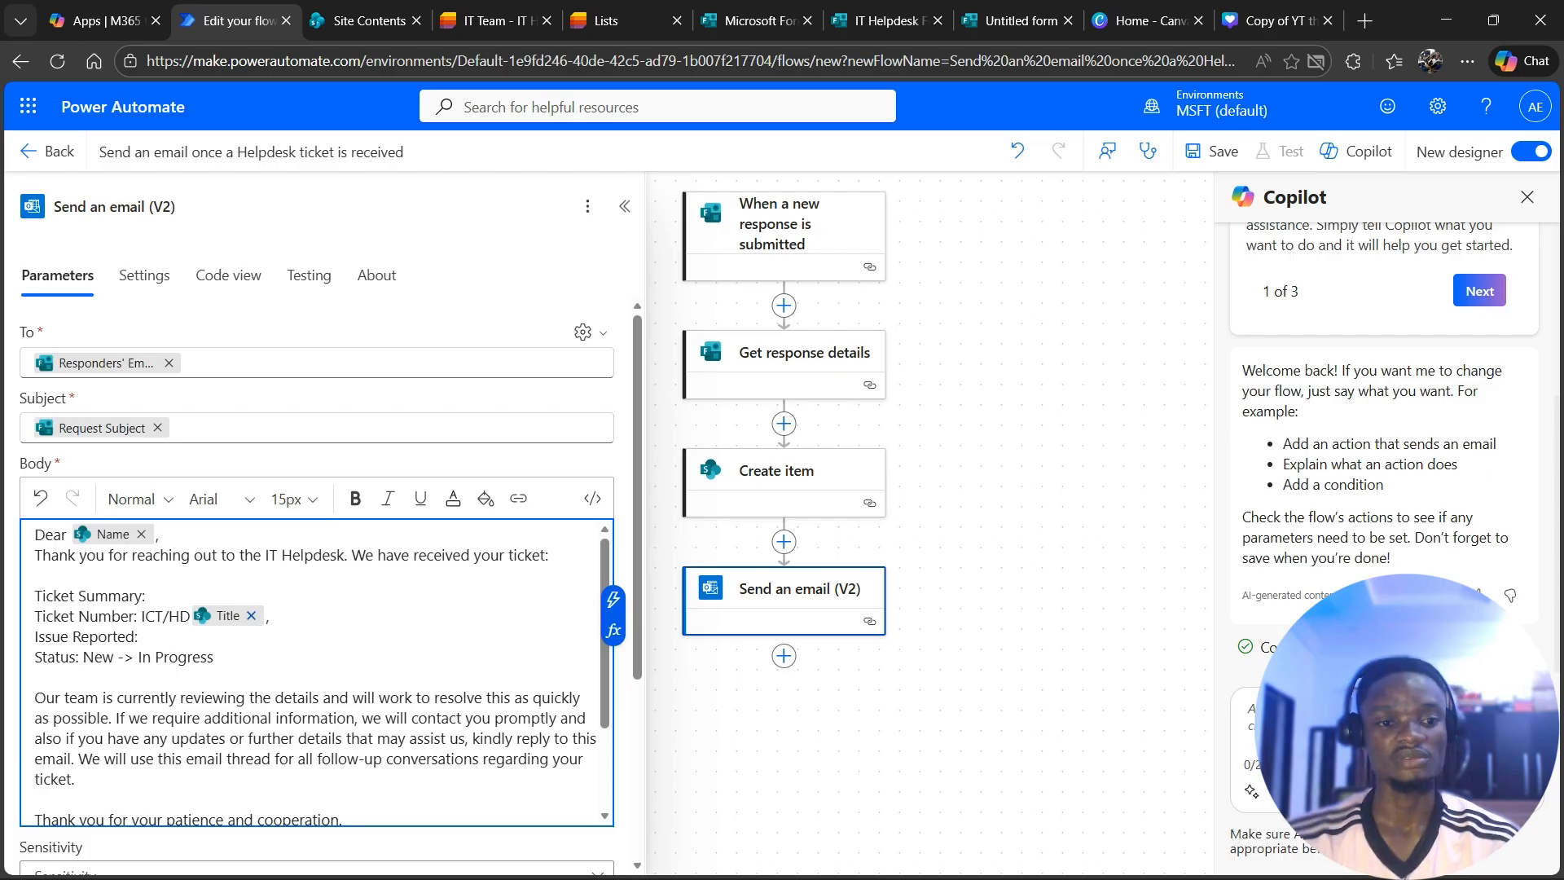
# Insert the Issue/Description answer after 'Issue Reported:' in the email body
pyautogui.scroll(-1, 249, 616)
pyautogui.scroll(1, 322, 672)
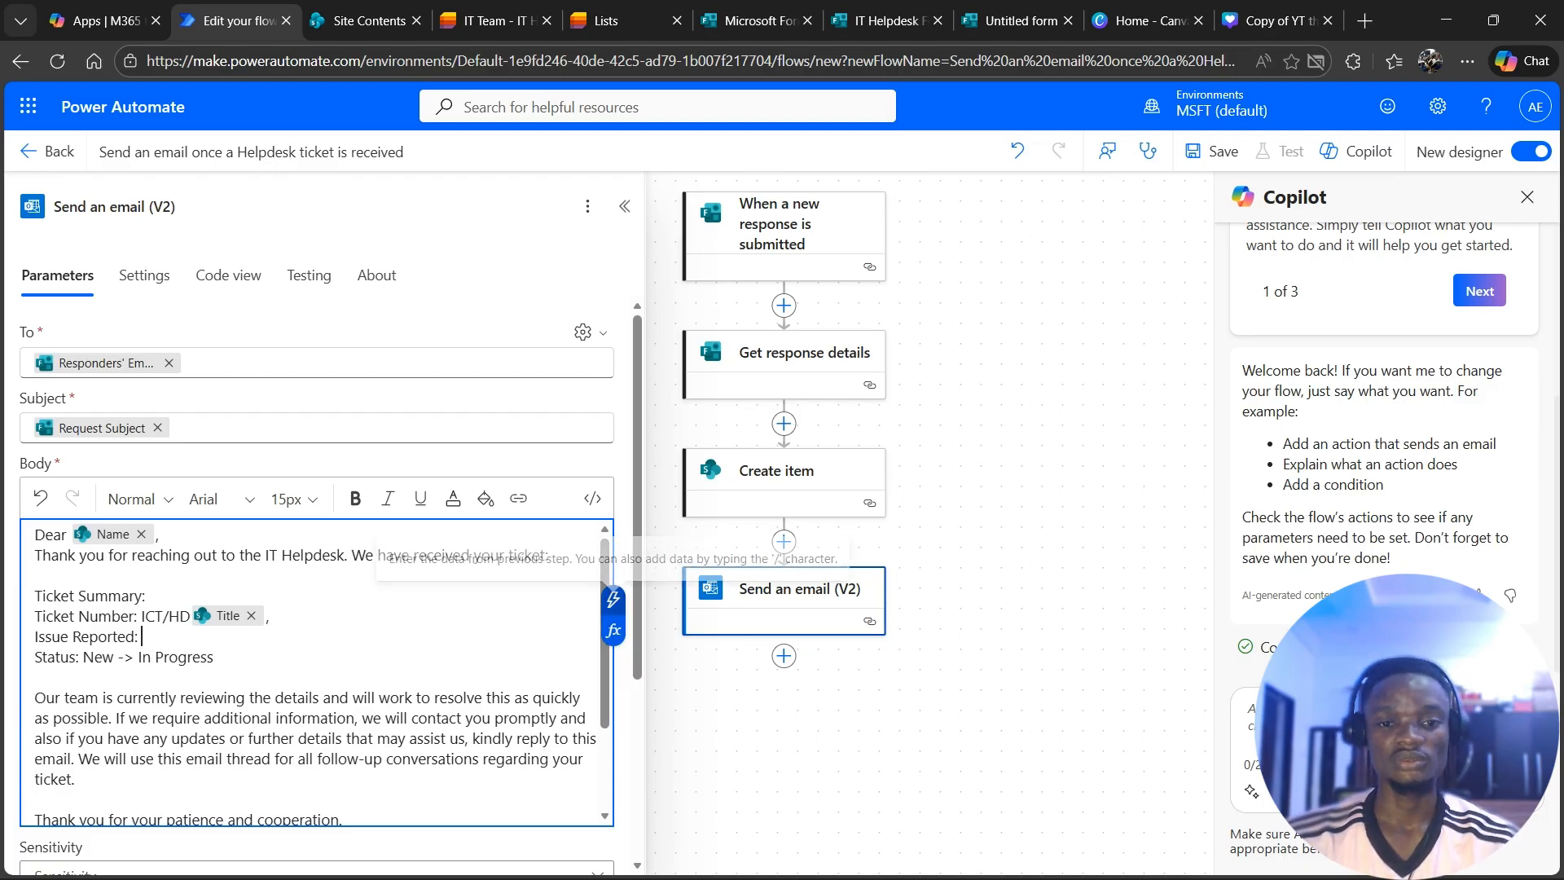
pyautogui.click(613, 599)
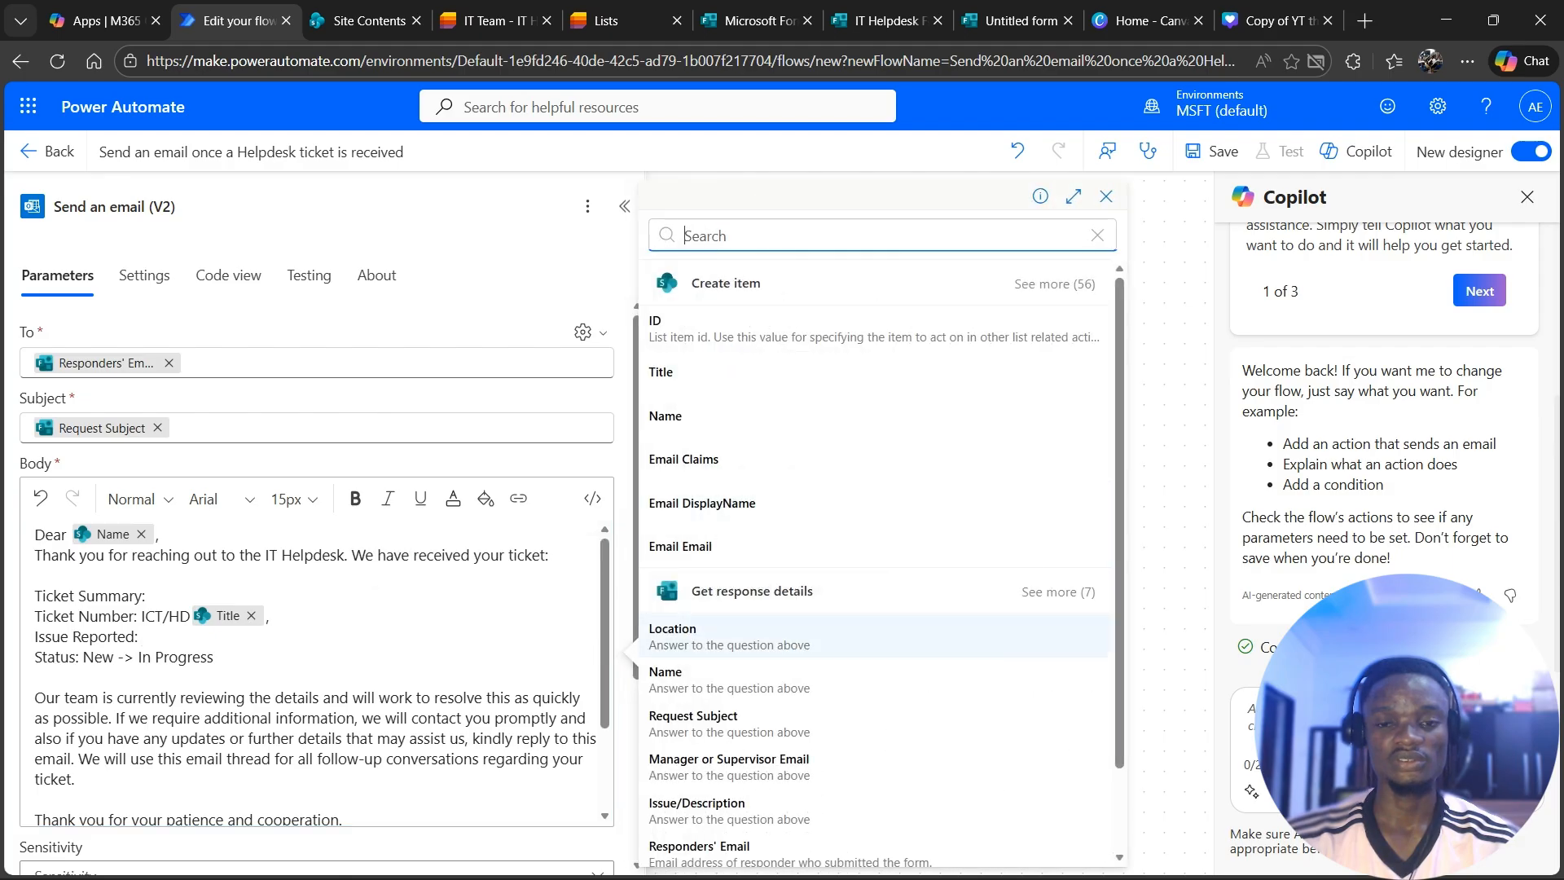
pyautogui.scroll(-2, 815, 700)
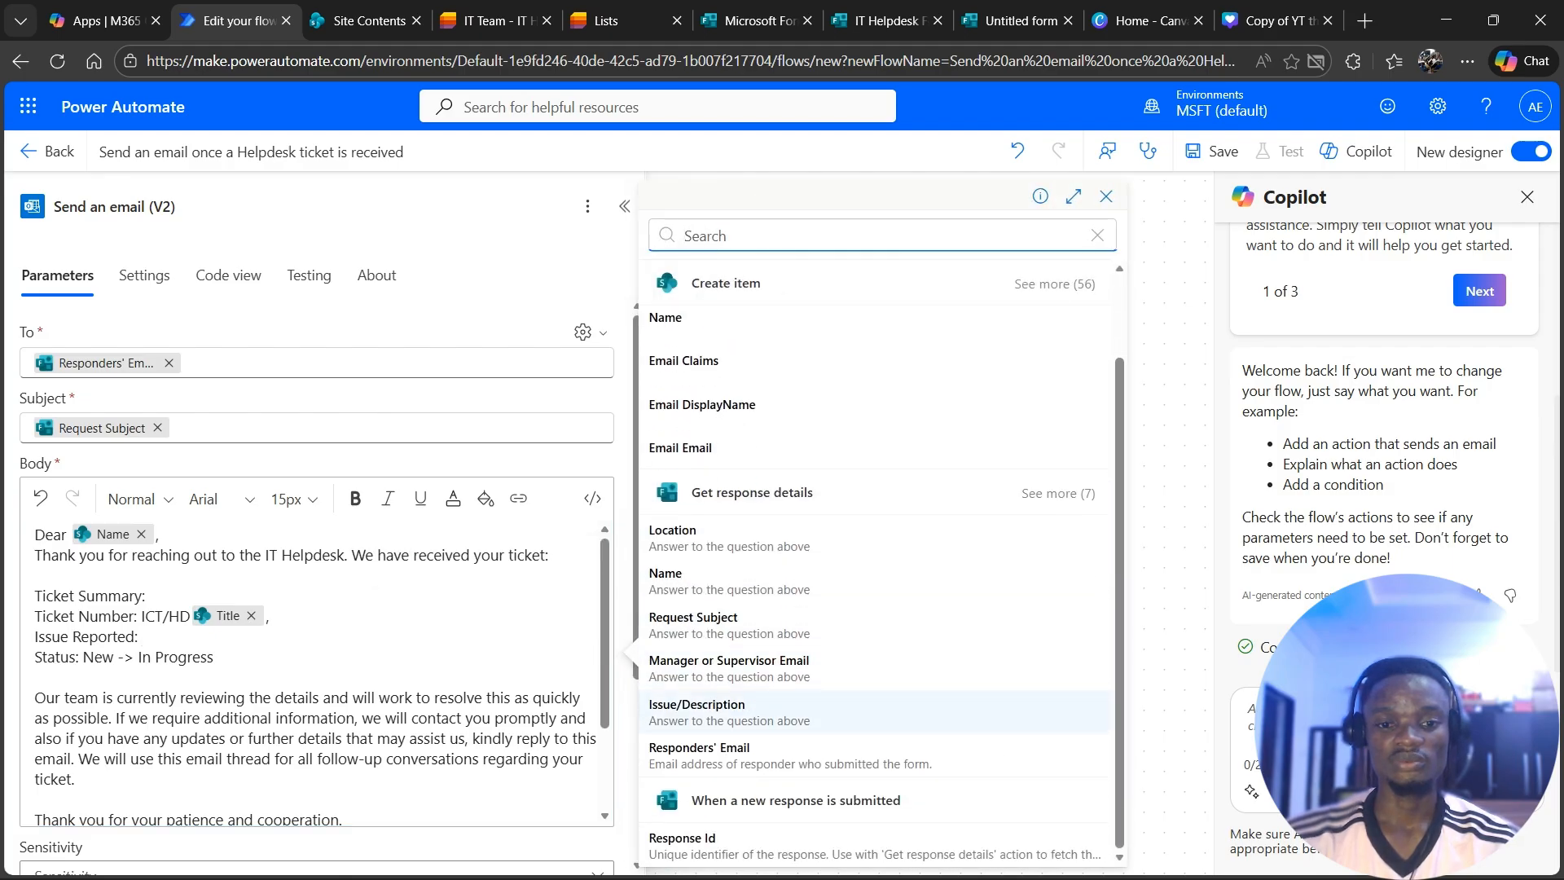
pyautogui.click(729, 709)
pyautogui.scroll(-2, 317, 672)
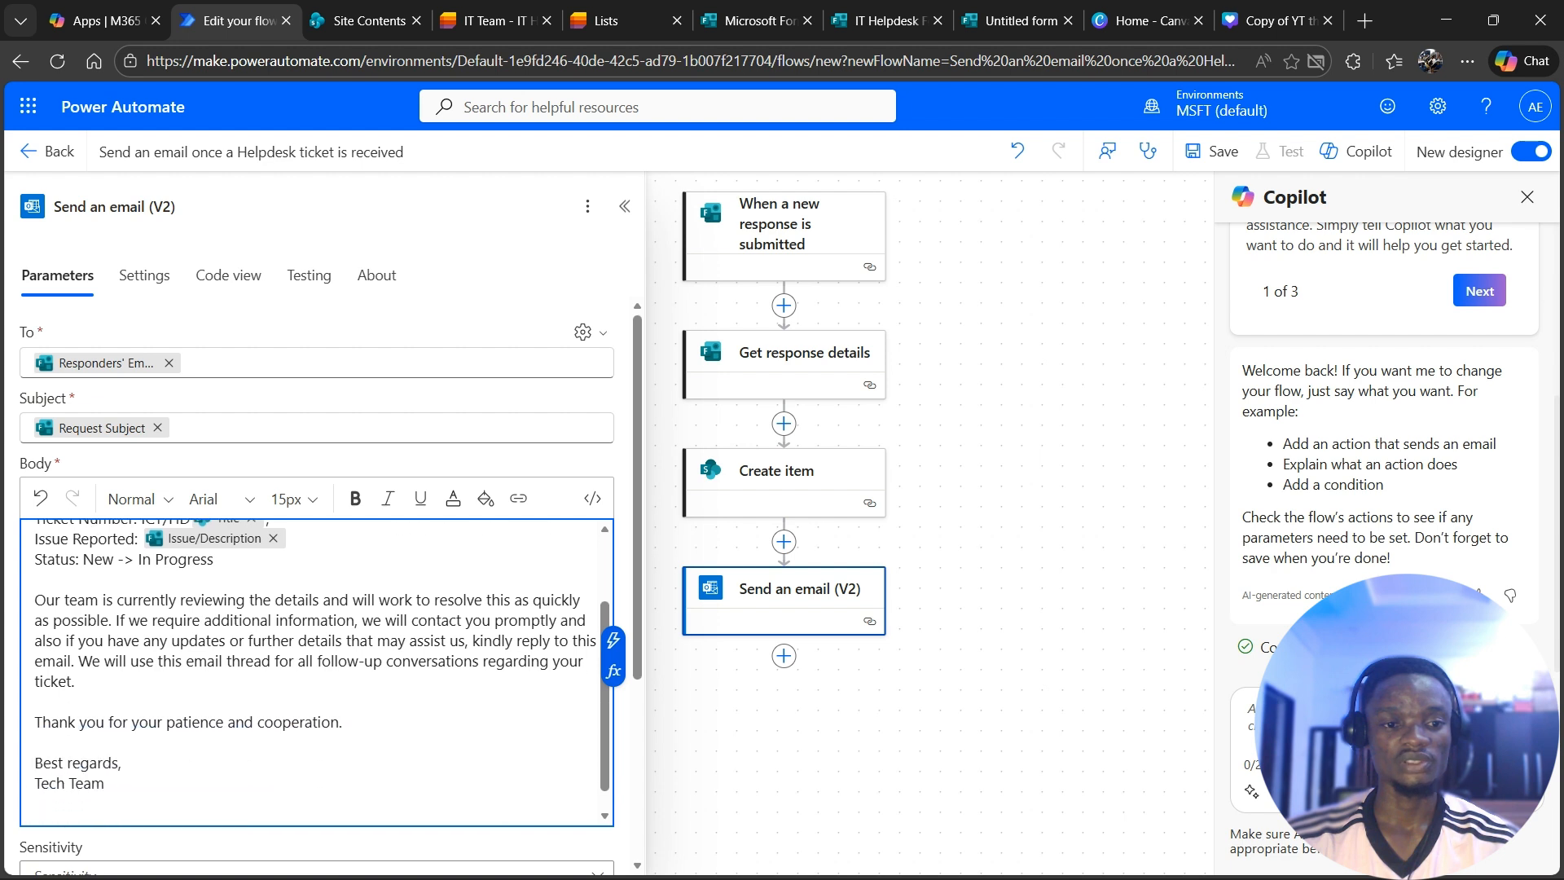
pyautogui.scroll(2, 317, 660)
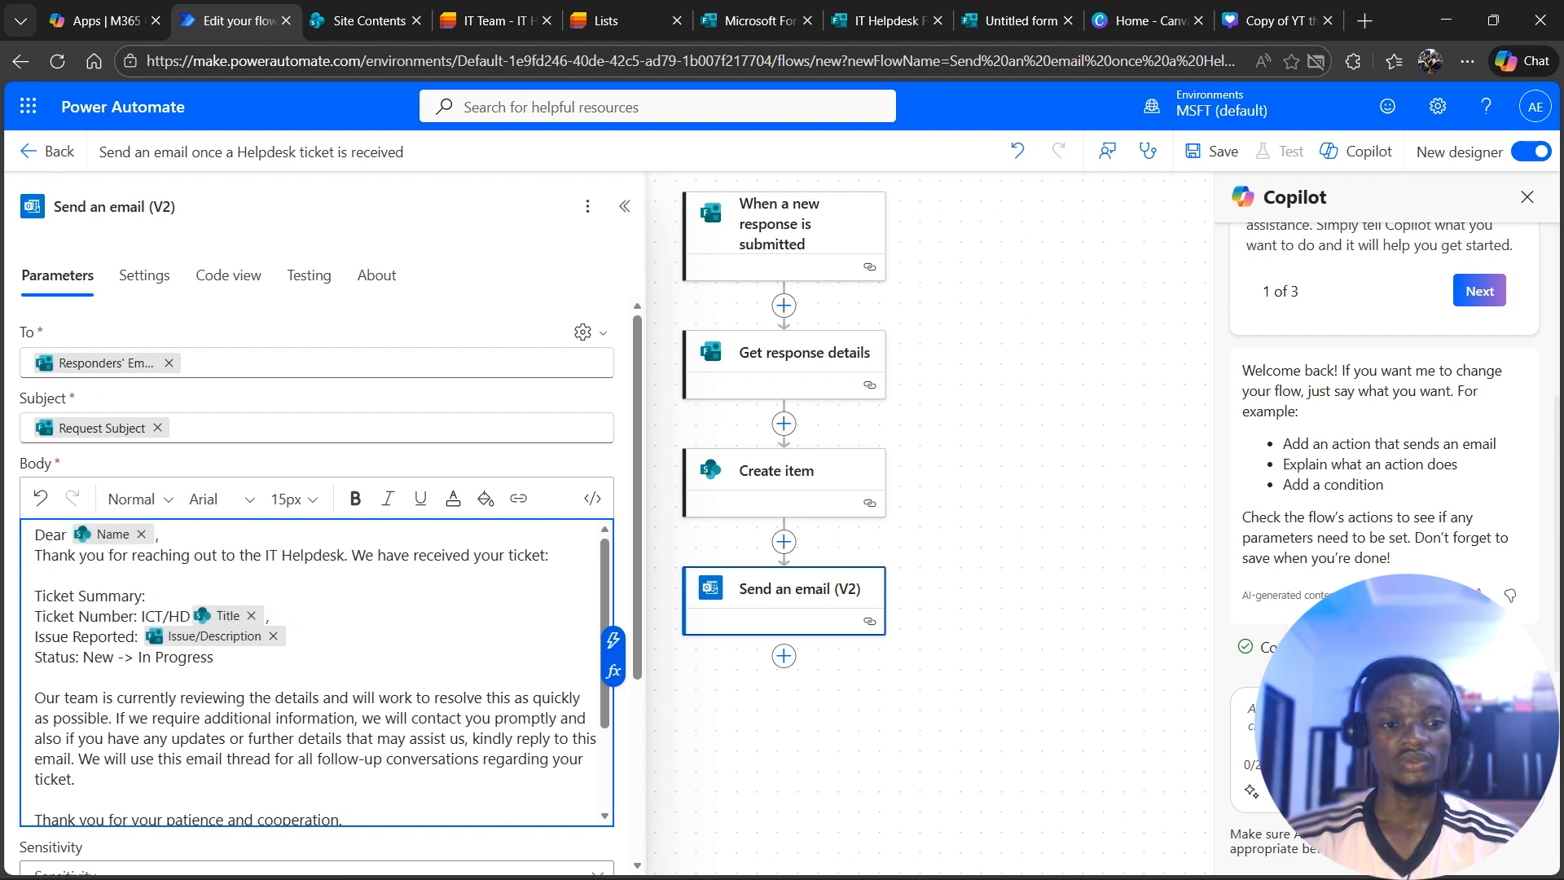
pyautogui.moveTo(83, 657); pyautogui.dragTo(213, 657)
pyautogui.scroll(-2, 317, 667)
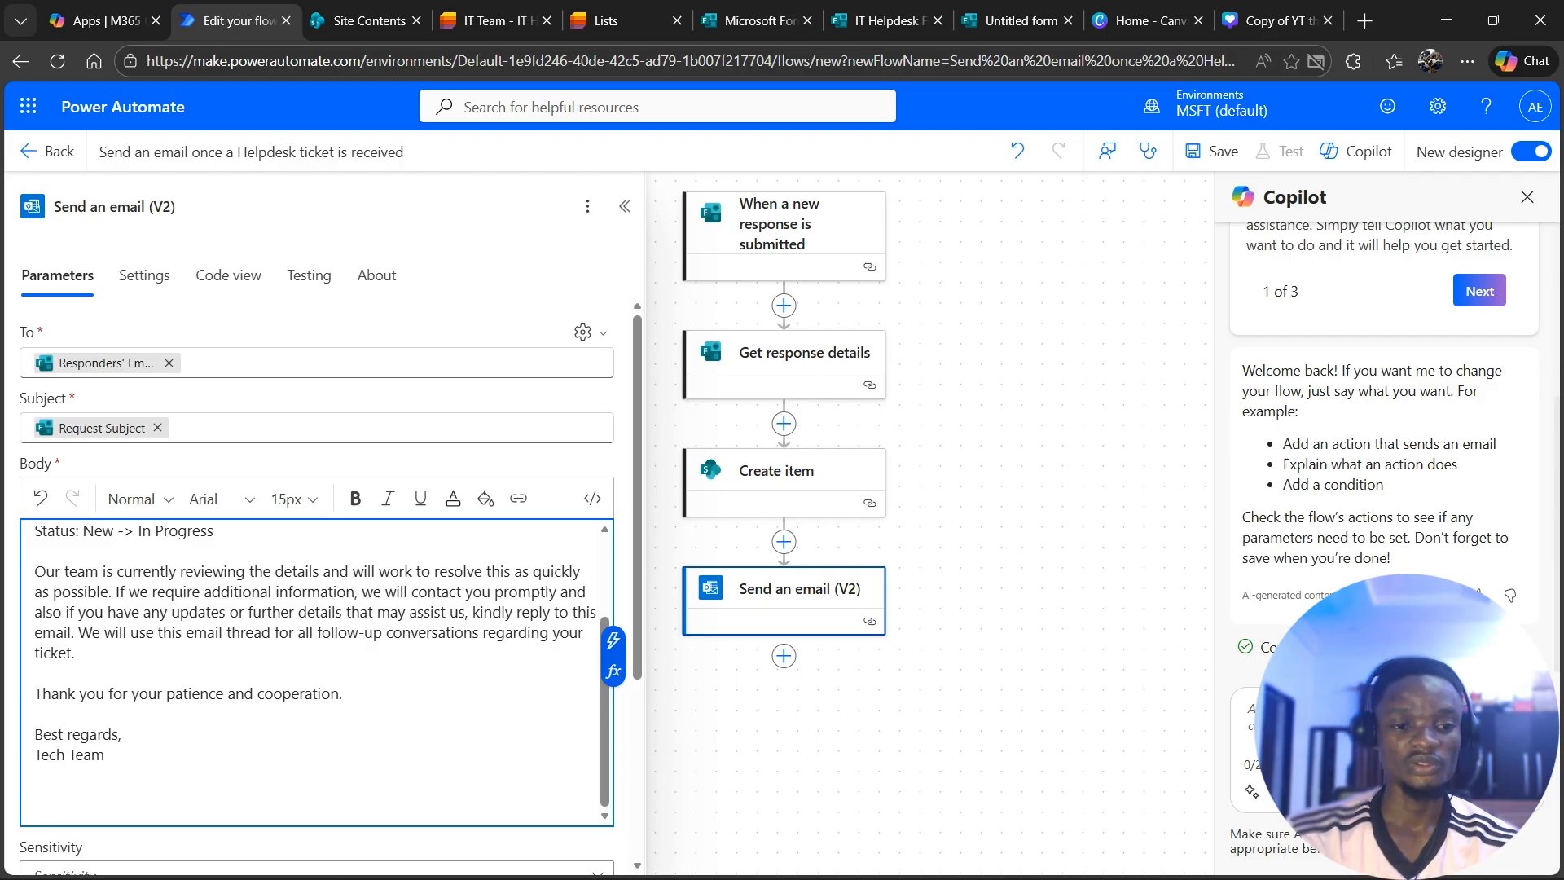
# Add the office street address on a new line beneath the 'Tech Team' signature
pyautogui.press('Return')
pyautogui.write('Helpdes')
pyautogui.press('BackSpace')
pyautogui.press('BackSpace')
pyautogui.press('BackSpace')
pyautogui.press('BackSpace')
pyautogui.press('BackSpace')
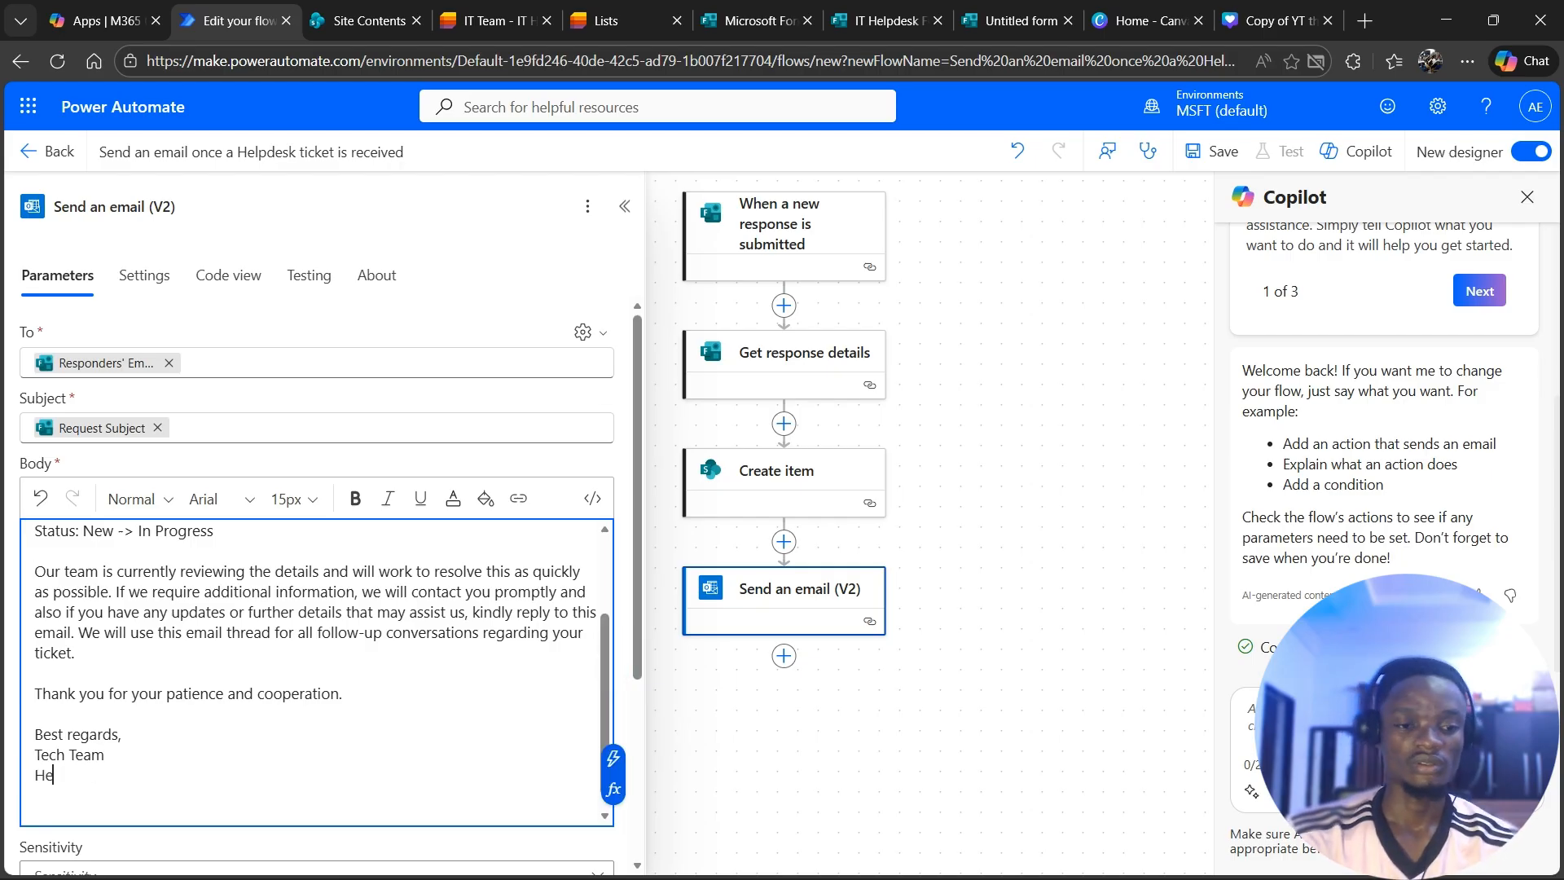
pyautogui.press('BackSpace')
pyautogui.press('BackSpace')
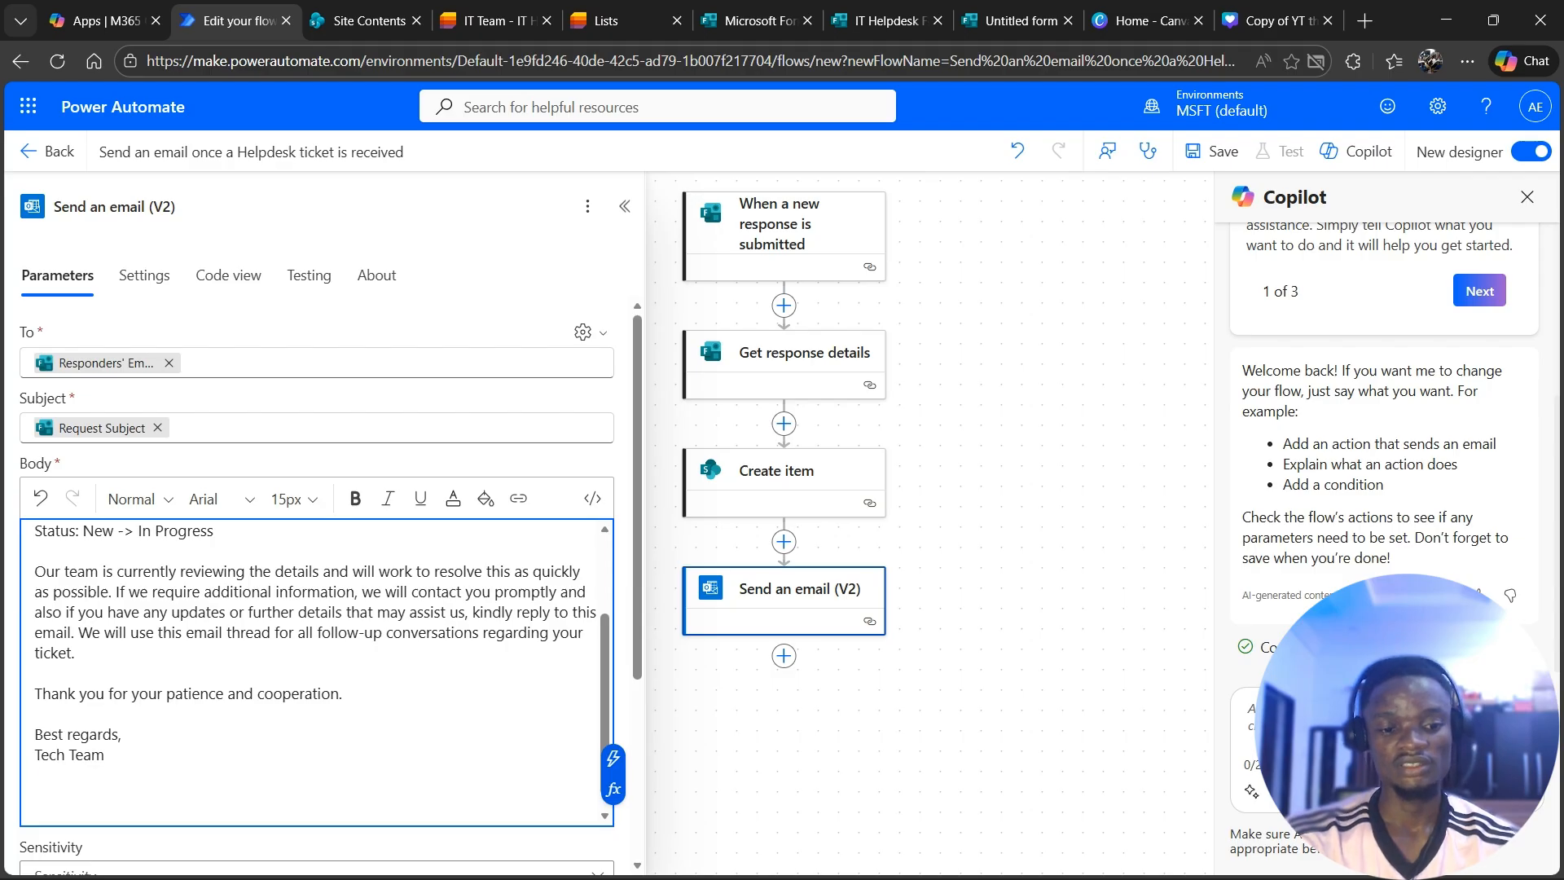
pyautogui.write('6A, ')
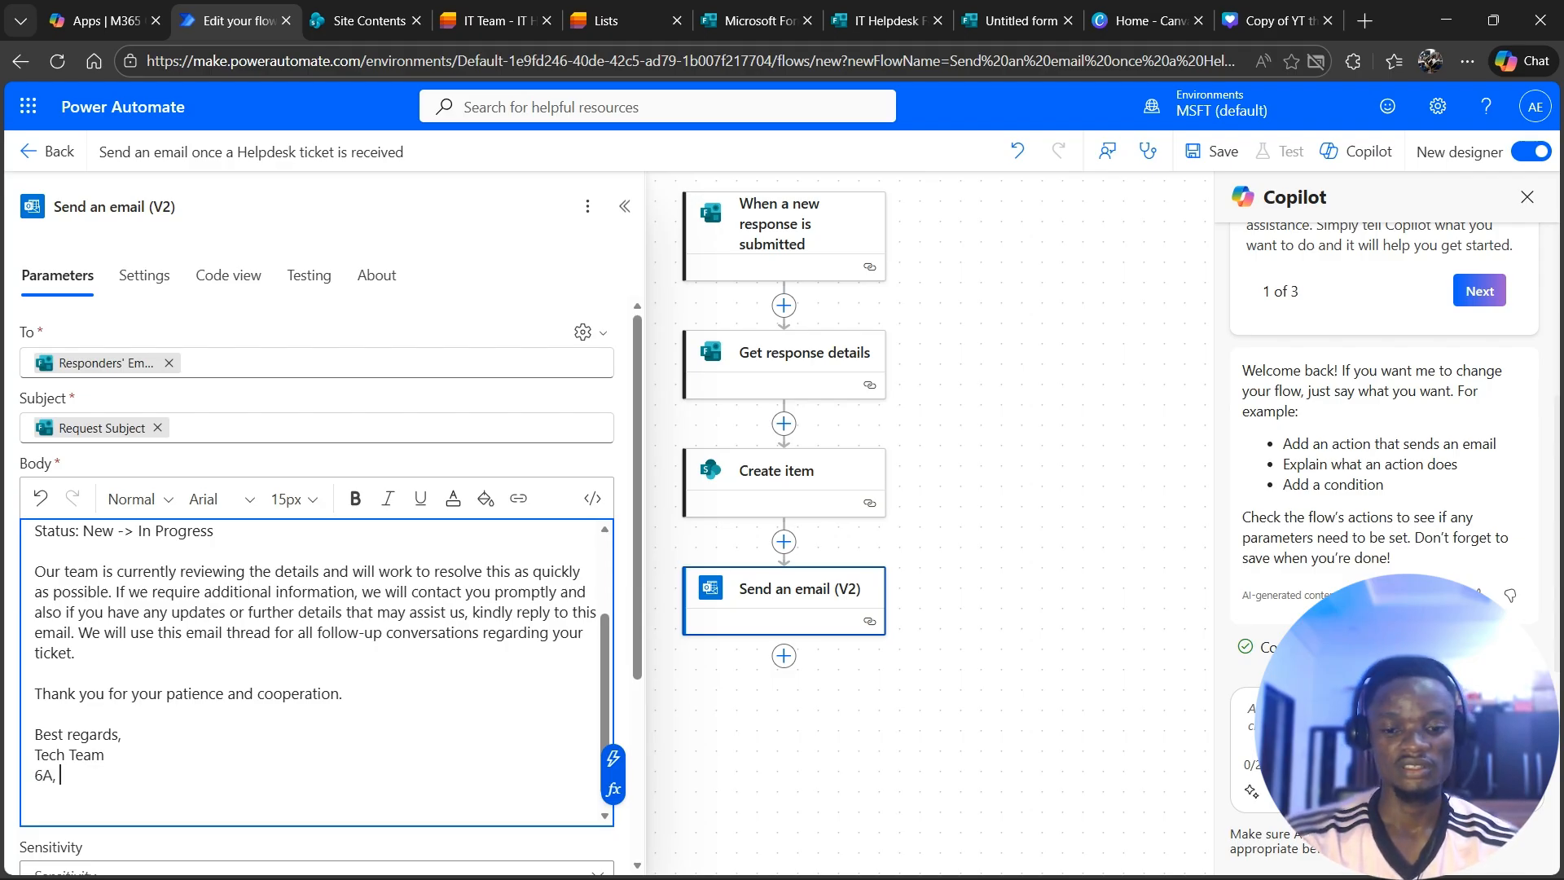
pyautogui.write('Oran')
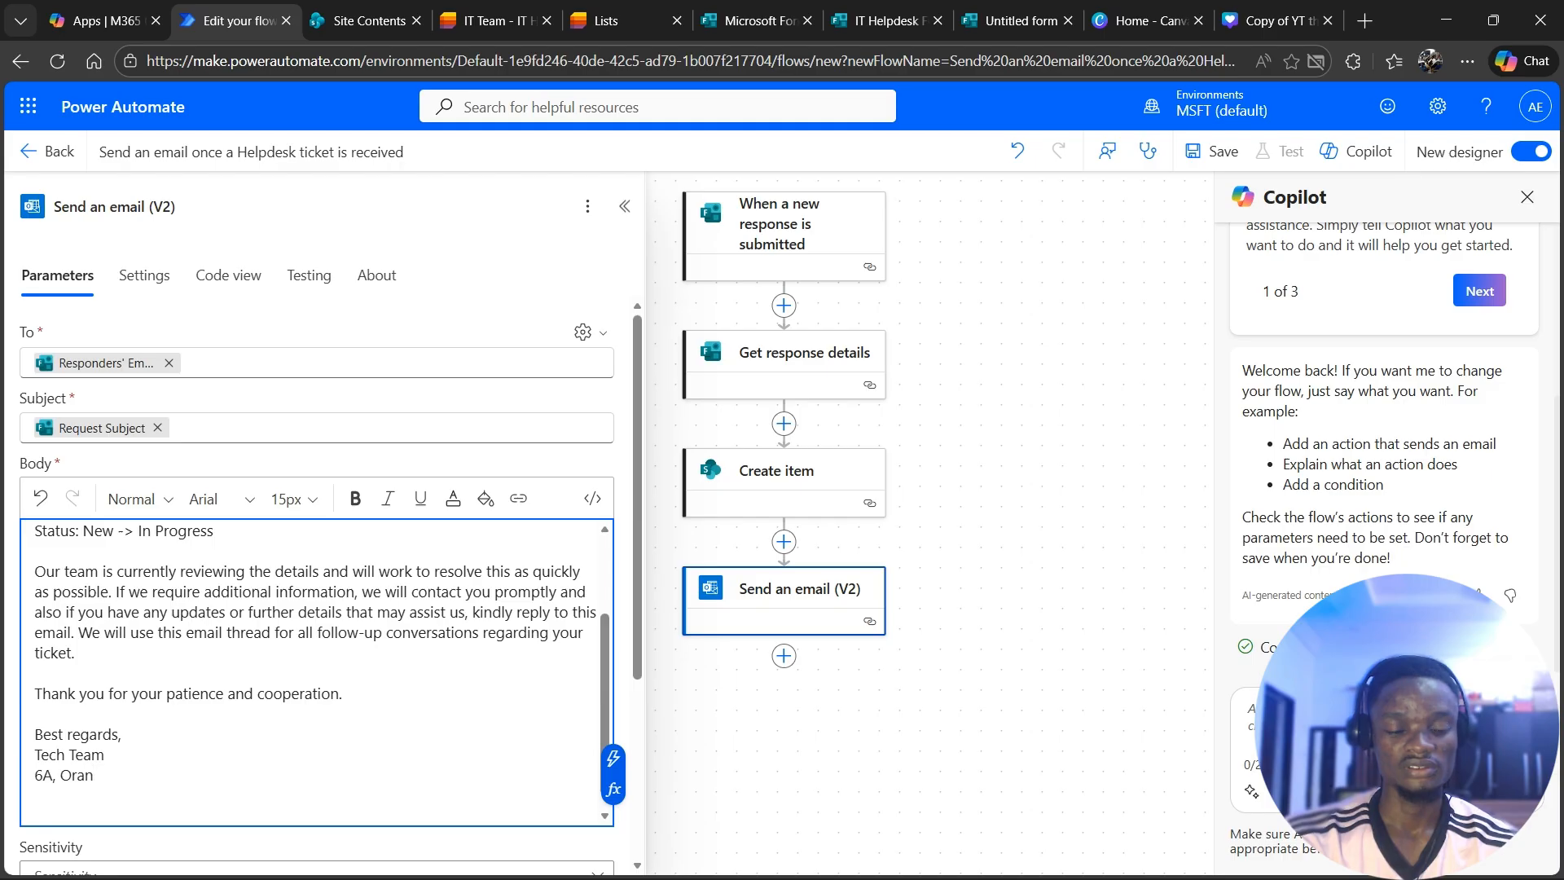
pyautogui.write(' Stre')
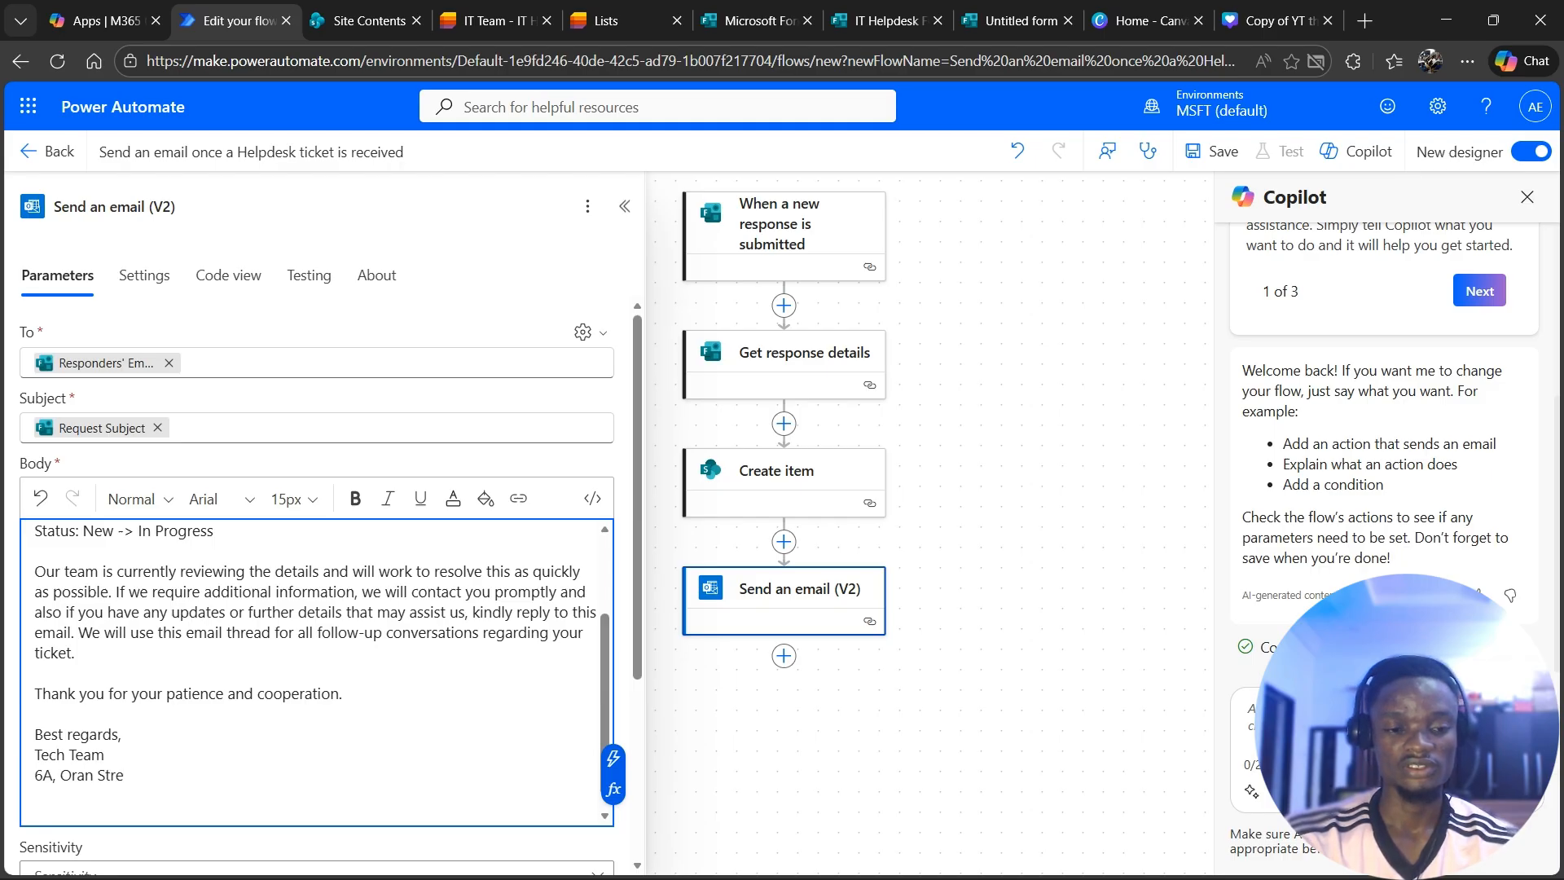
pyautogui.write('et.')
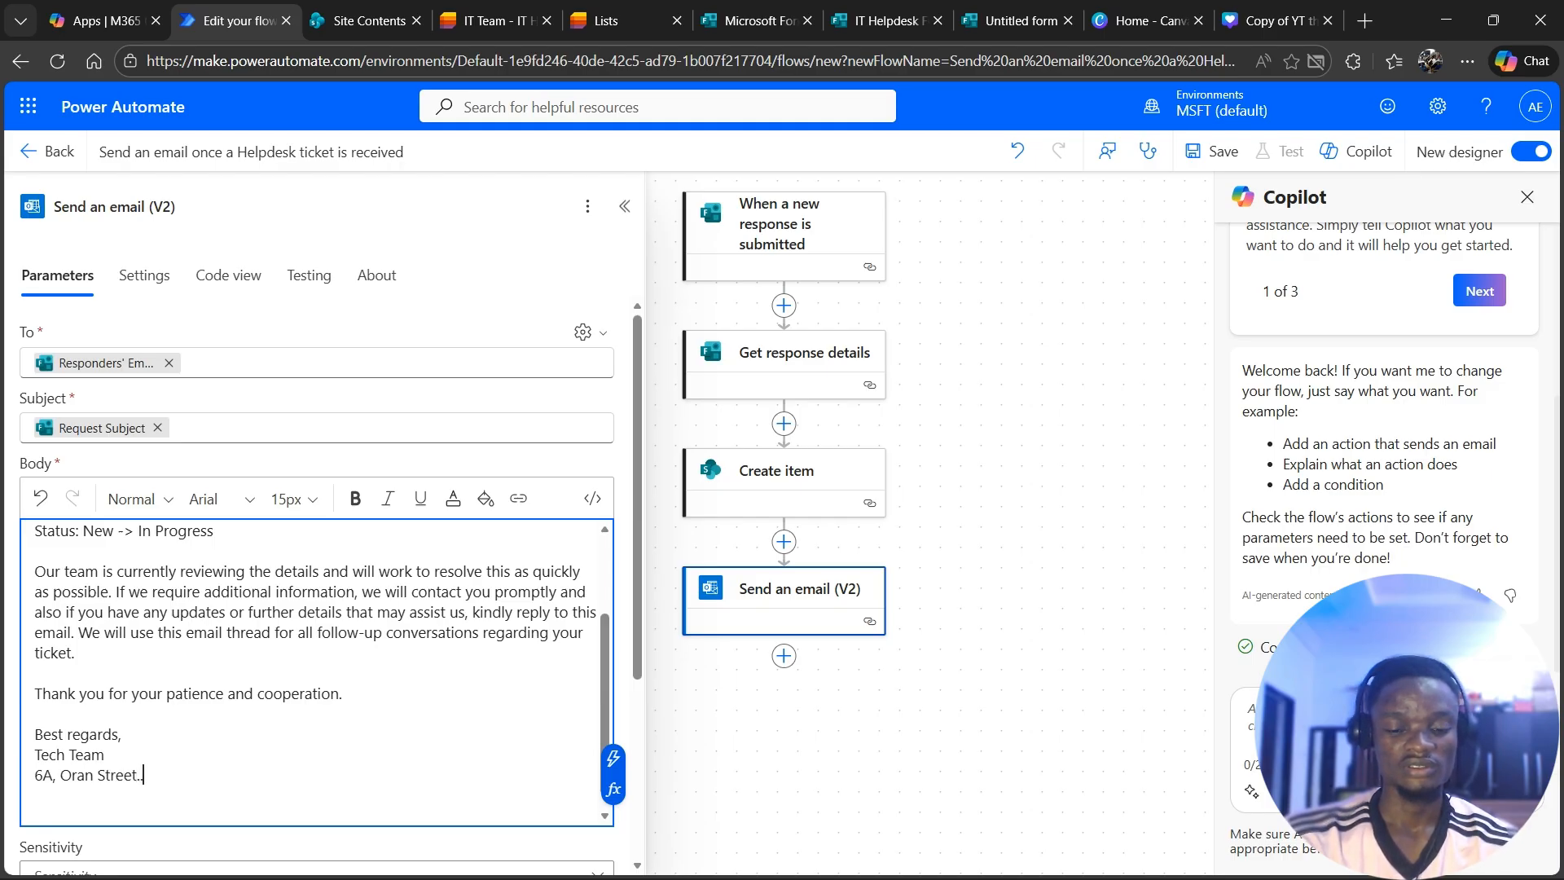
pyautogui.write('..')
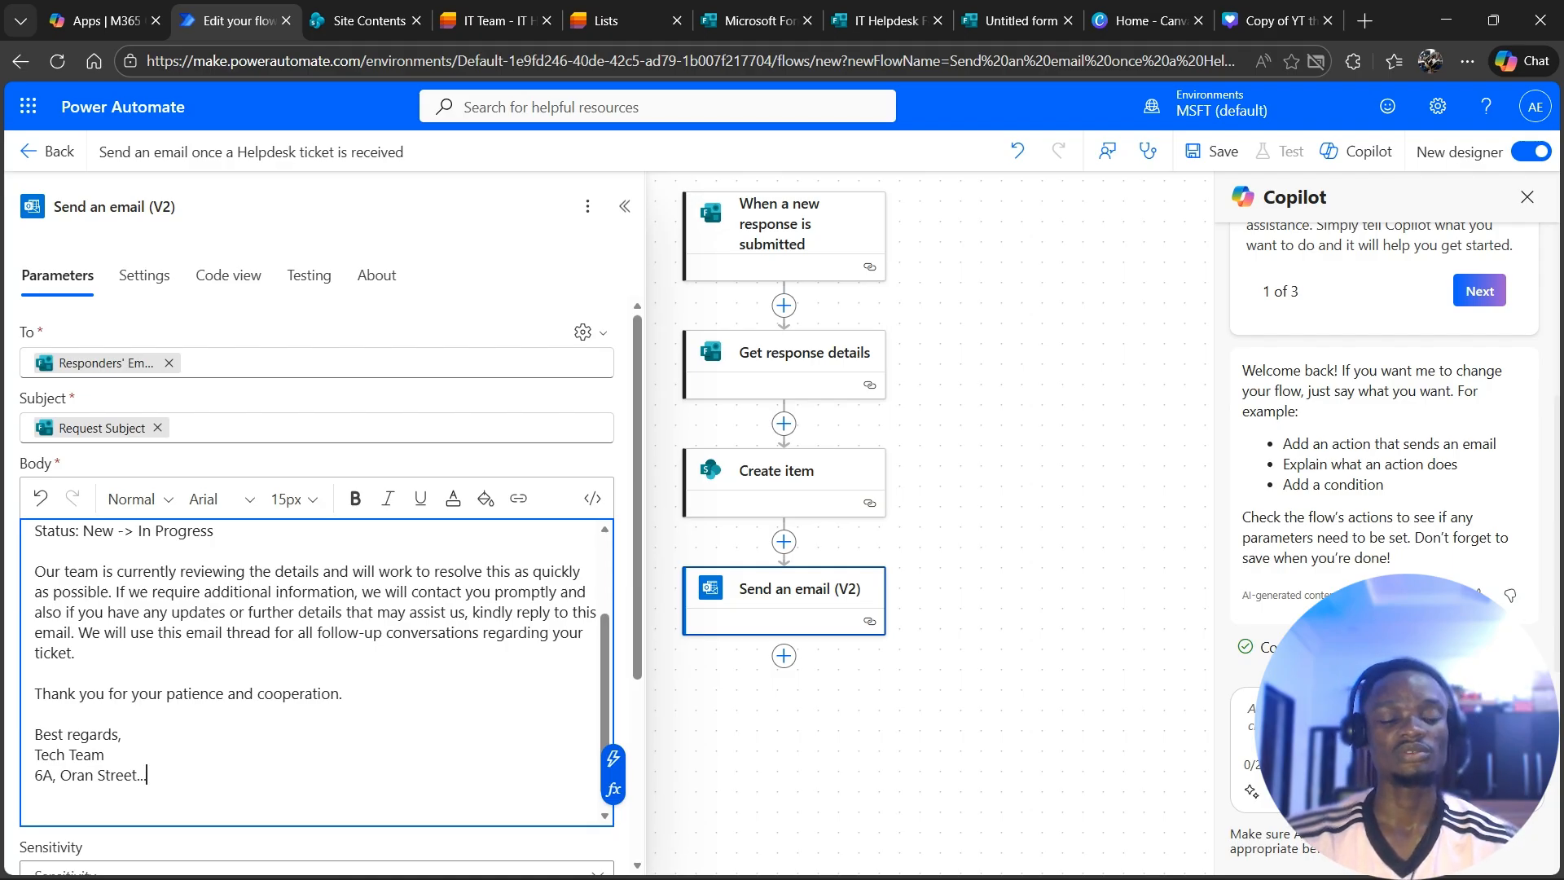
pyautogui.scroll(2, 323, 665)
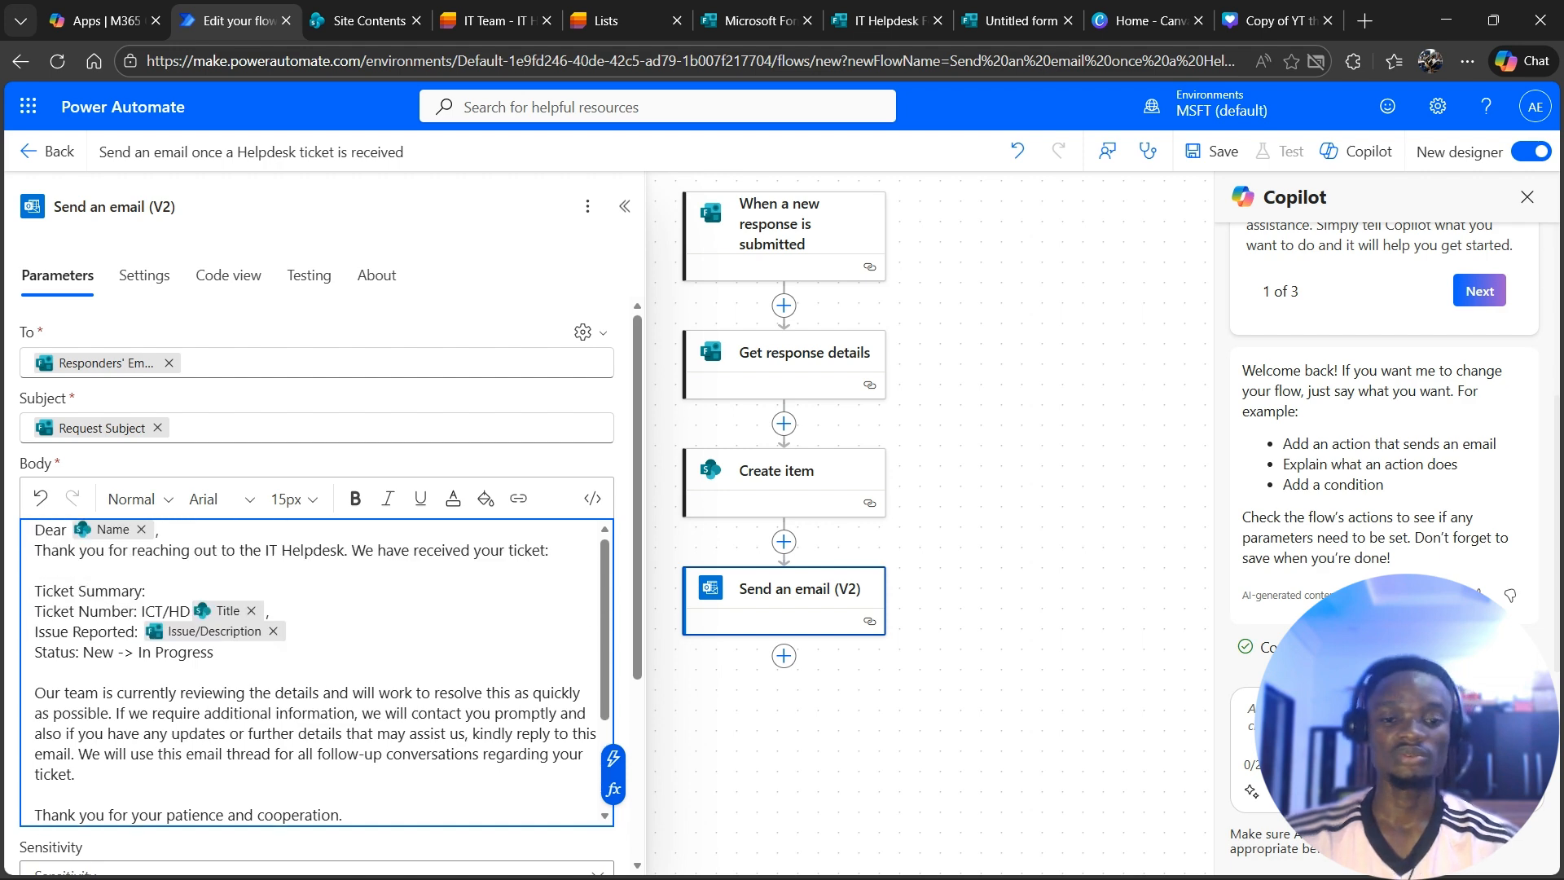
pyautogui.scroll(-3, 323, 672)
pyautogui.scroll(3, 323, 672)
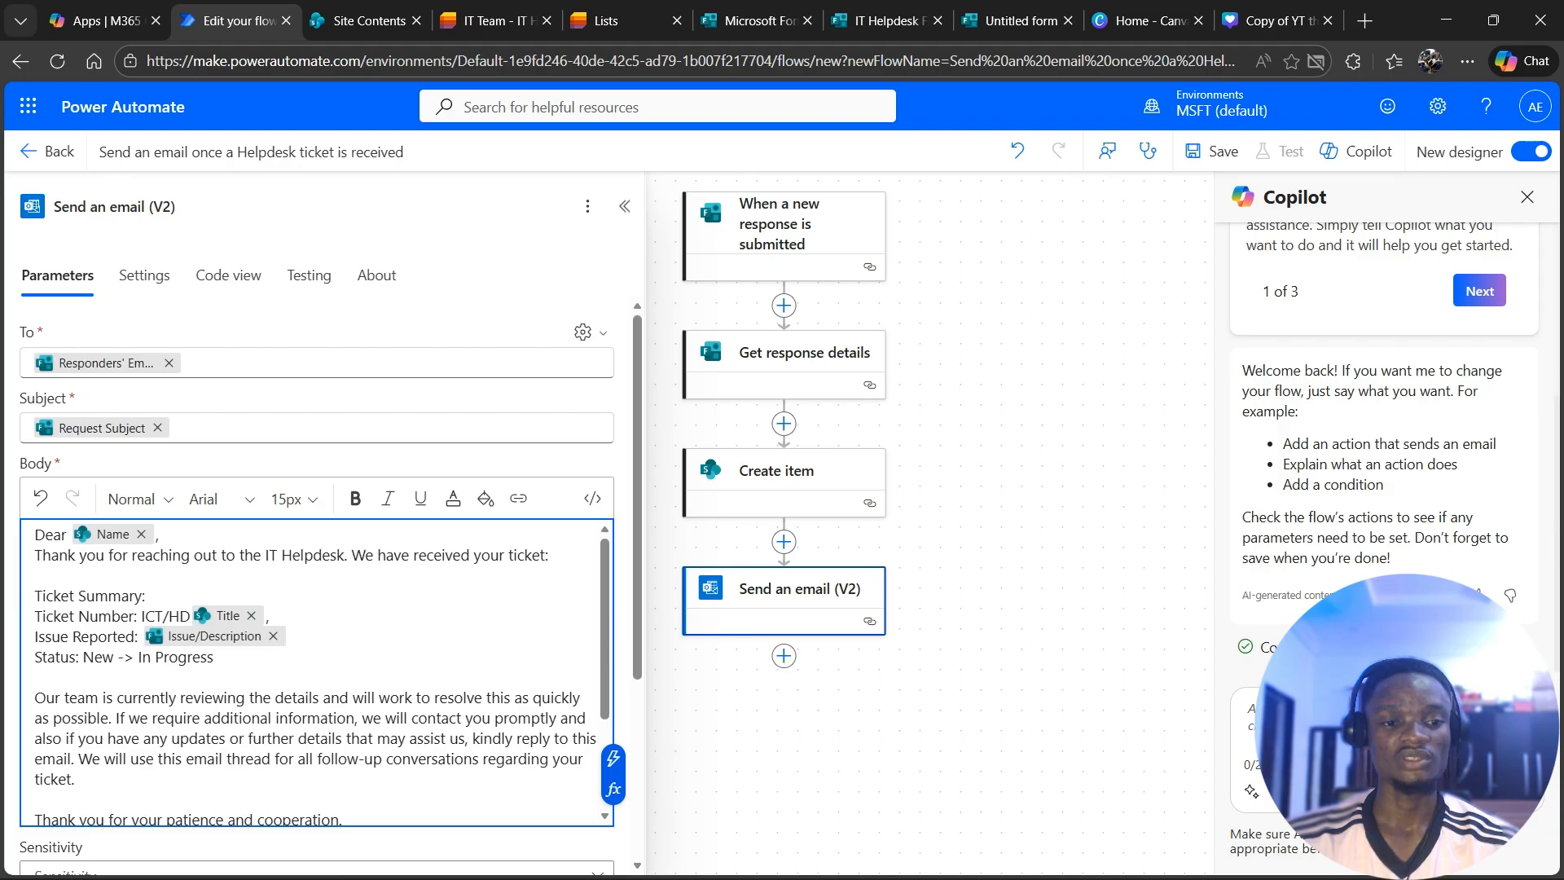
pyautogui.scroll(-1, 316, 672)
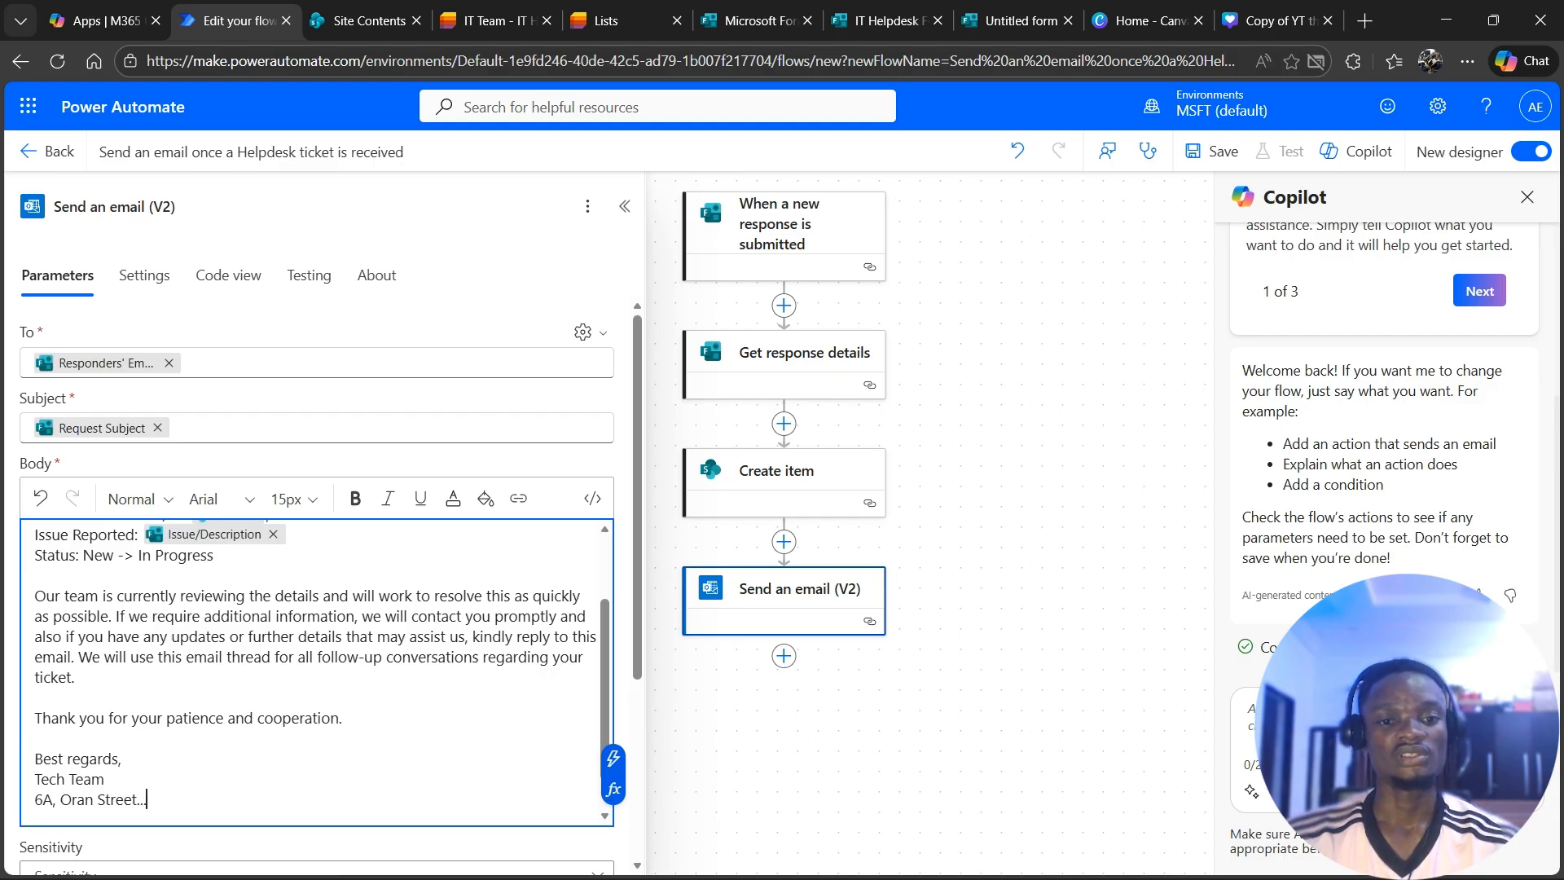
pyautogui.scroll(-3, 317, 652)
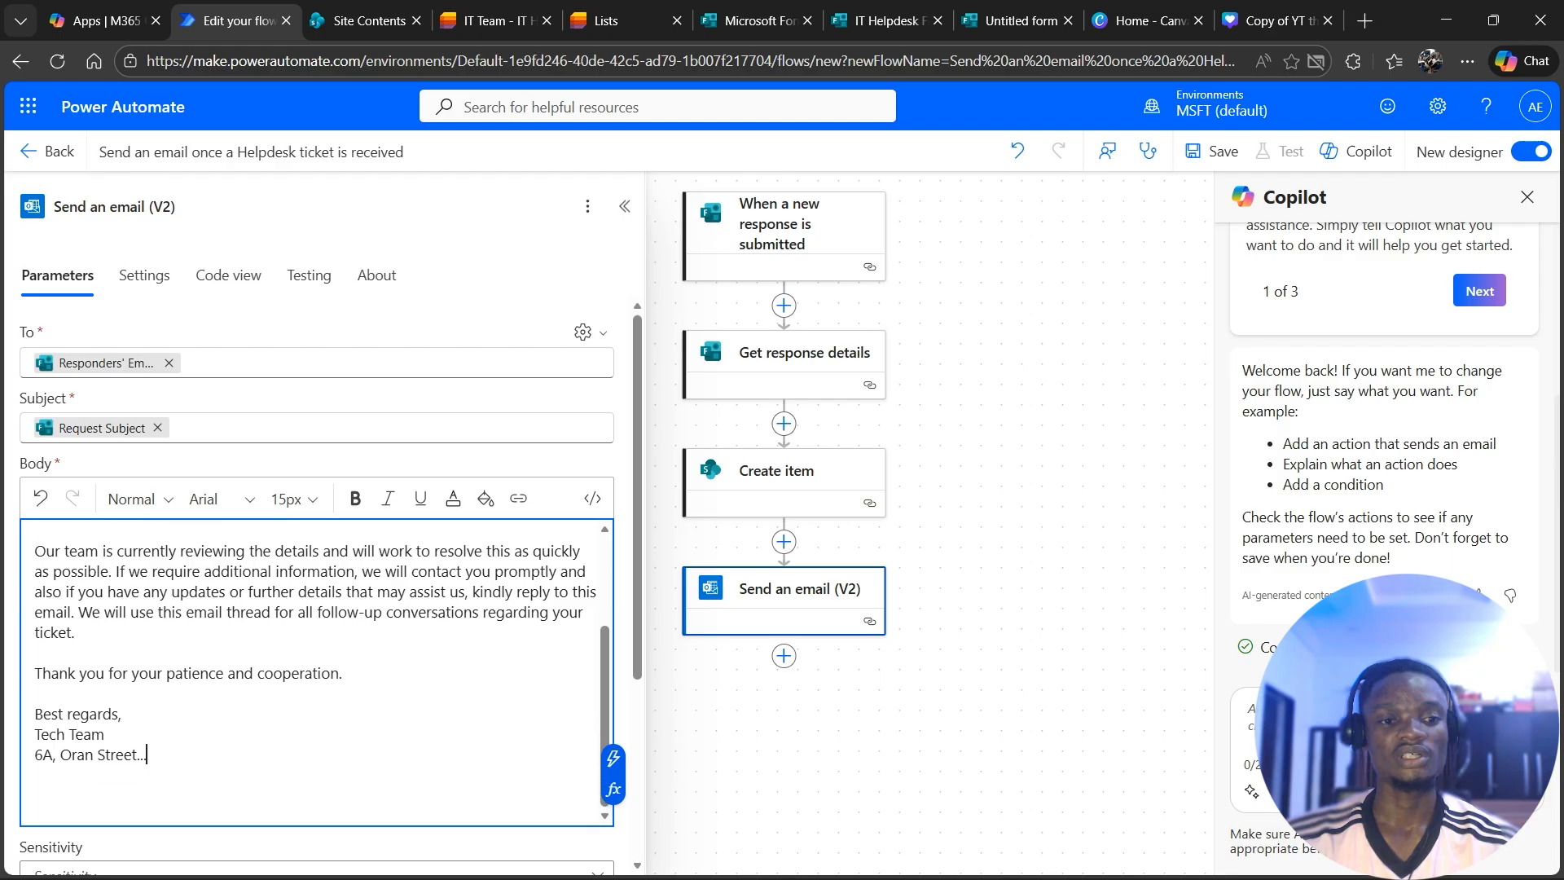
pyautogui.scroll(-2, 318, 570)
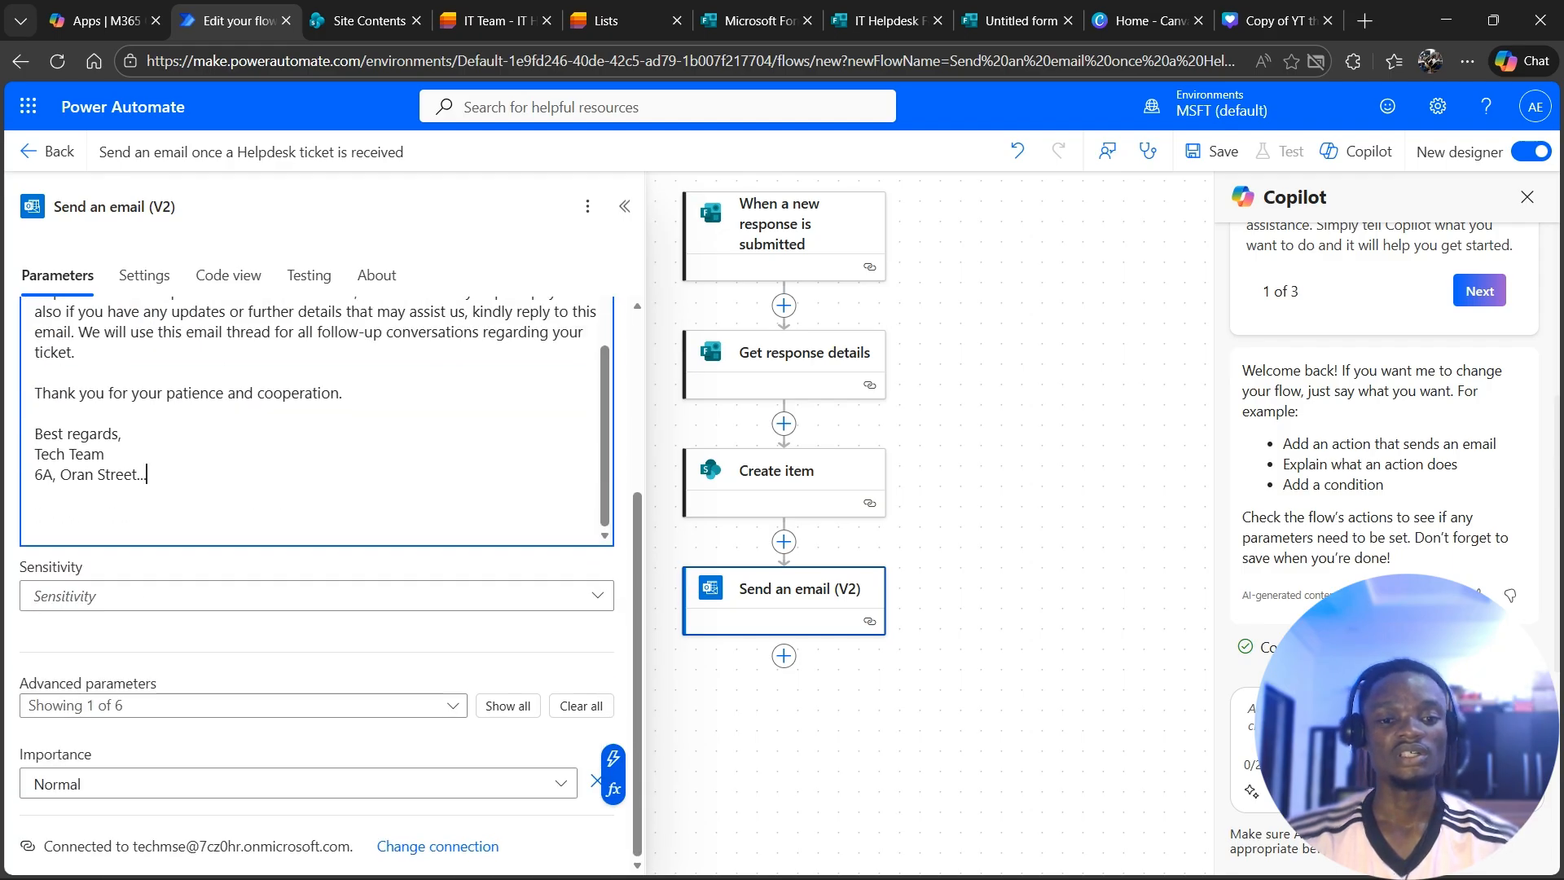
# Collapse the email action, close Copilot, stay in the designer and save the flow
pyautogui.click(624, 206)
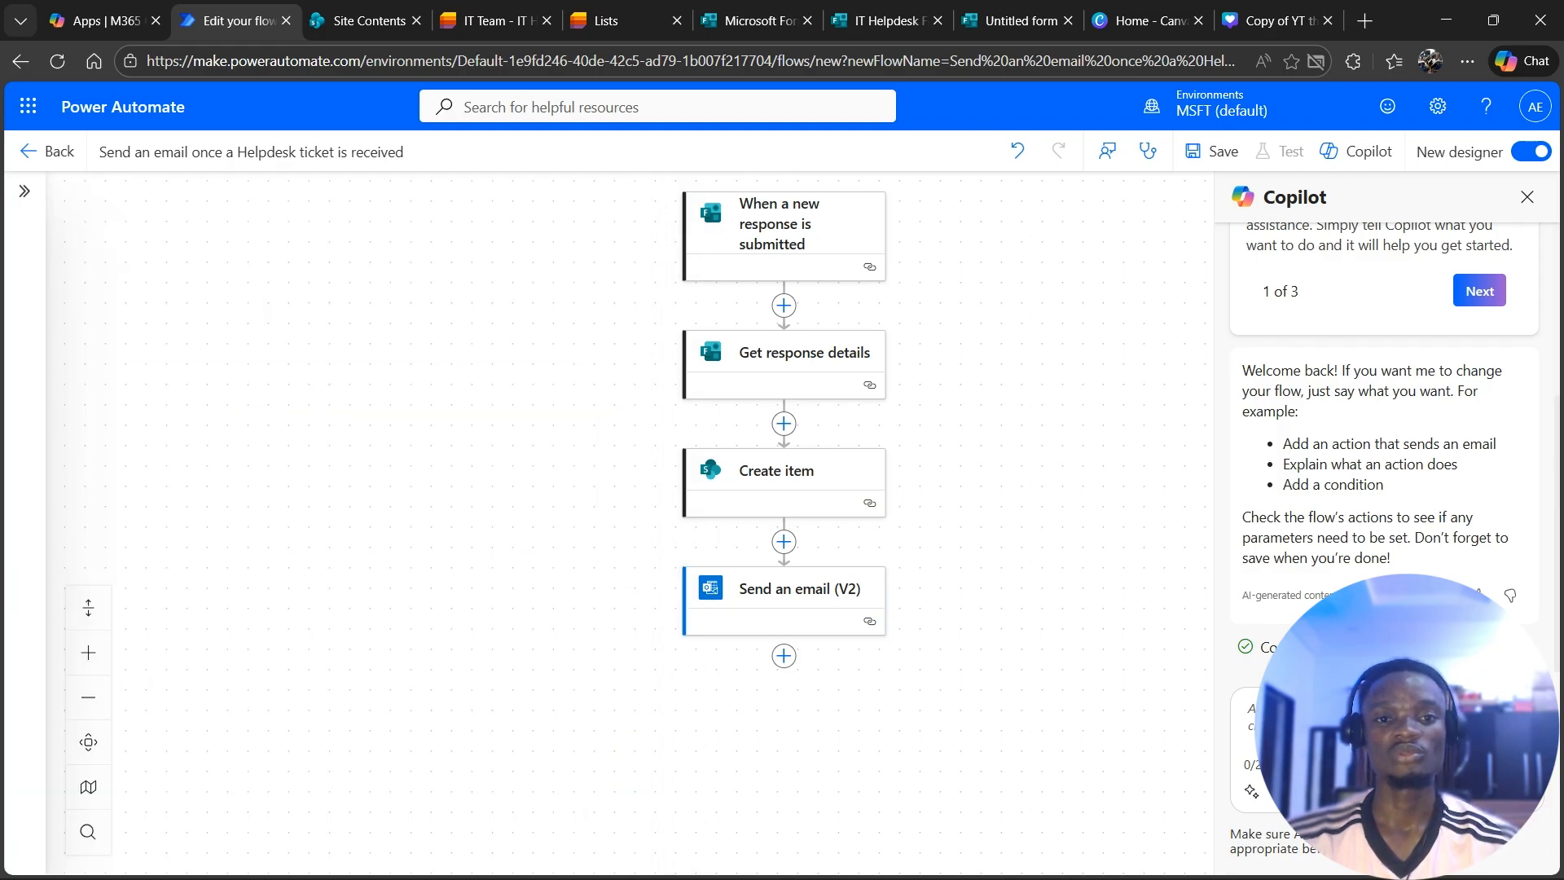
pyautogui.scroll(1, 783, 456)
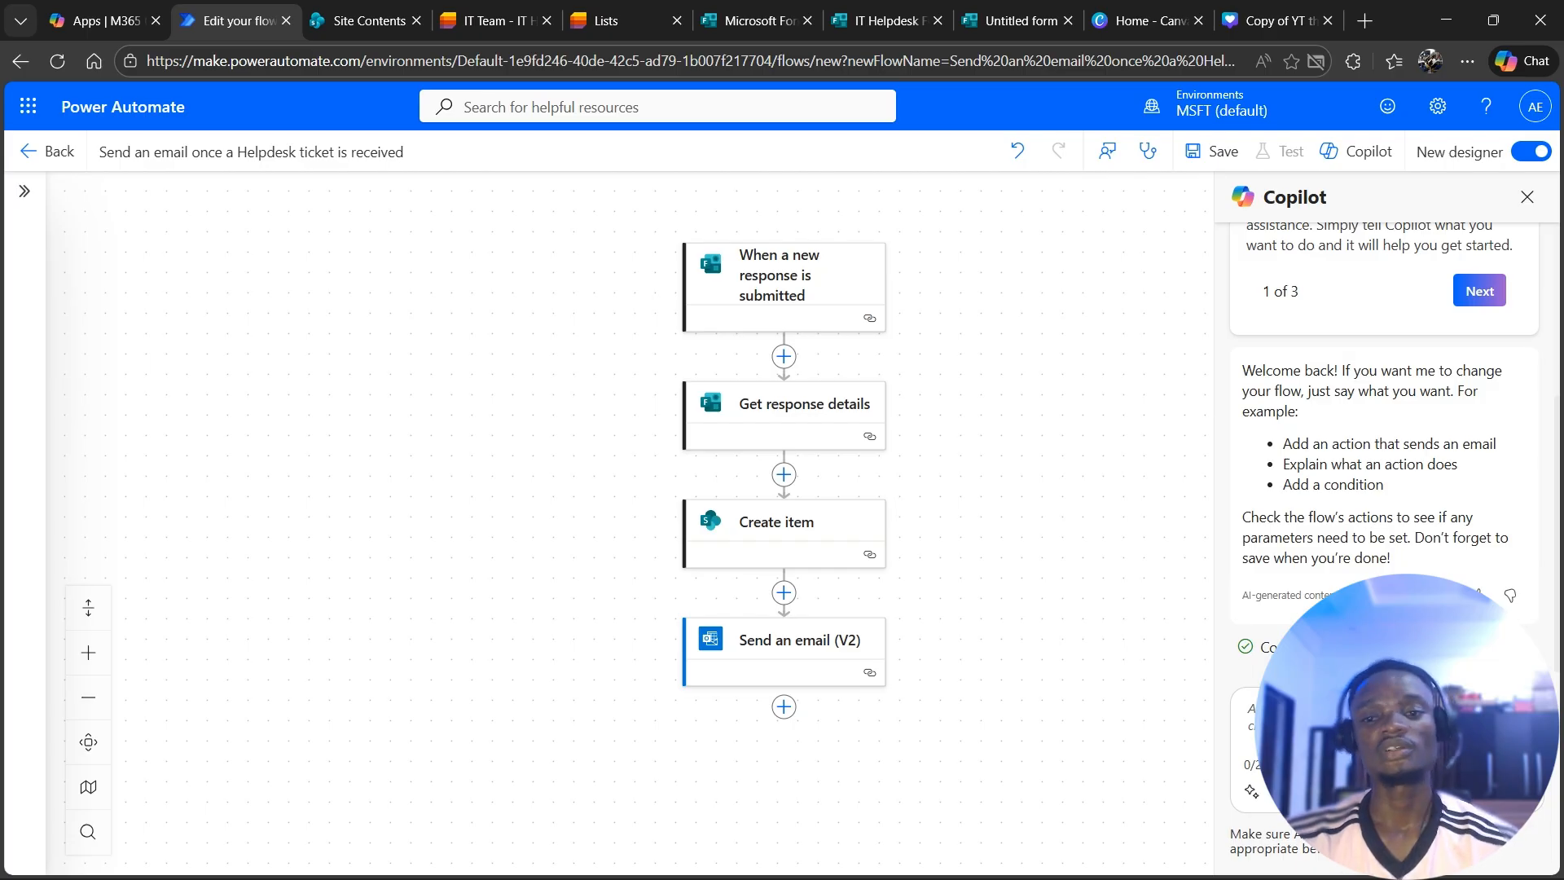
pyautogui.scroll(1, 783, 505)
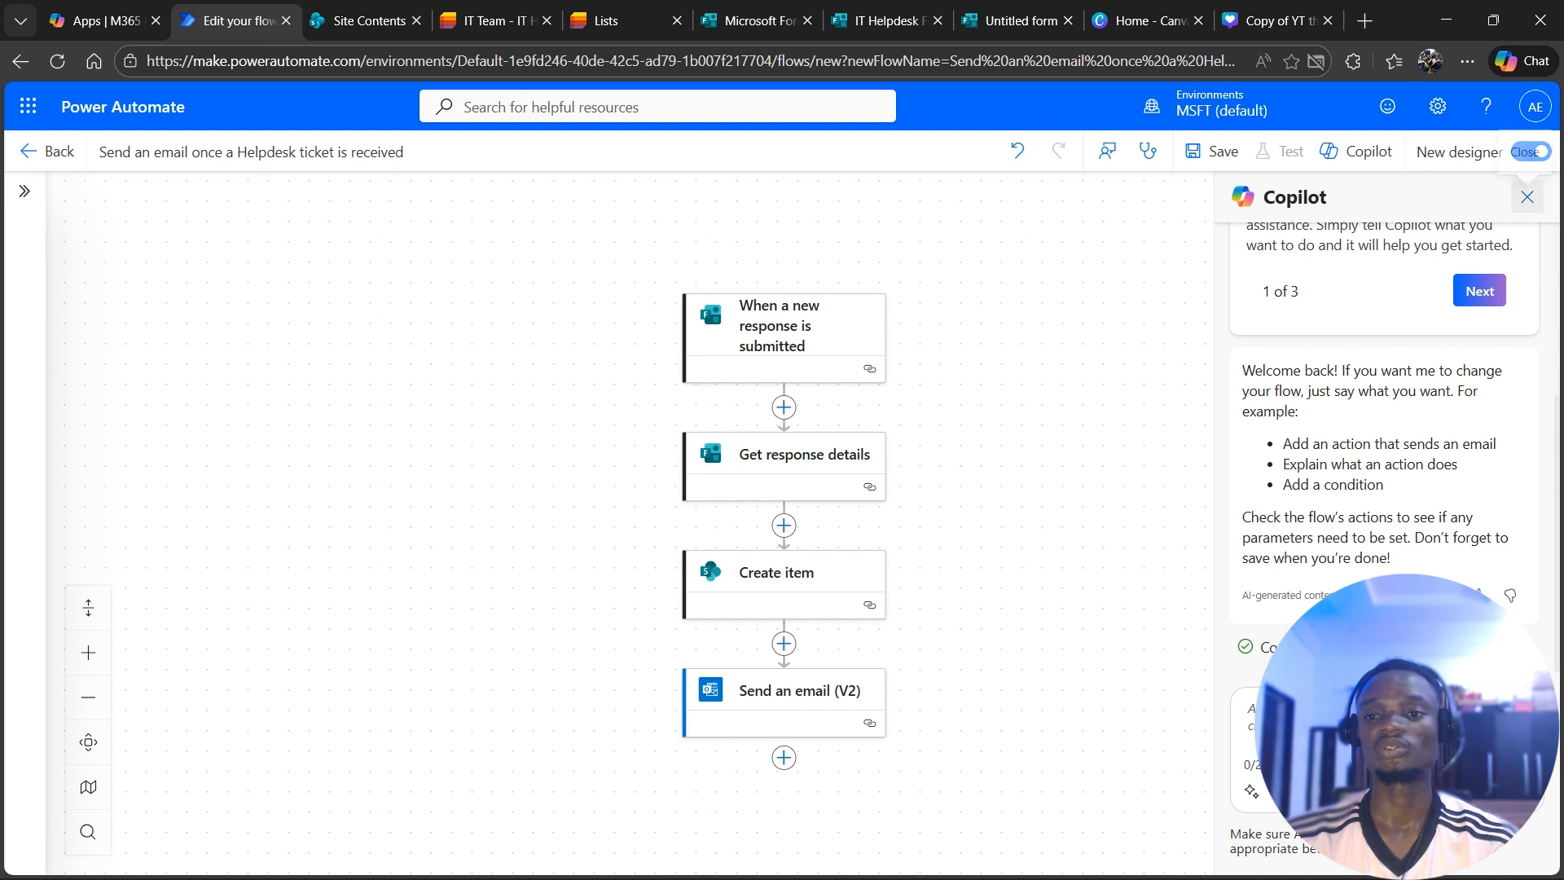
pyautogui.click(1526, 196)
pyautogui.click(49, 151)
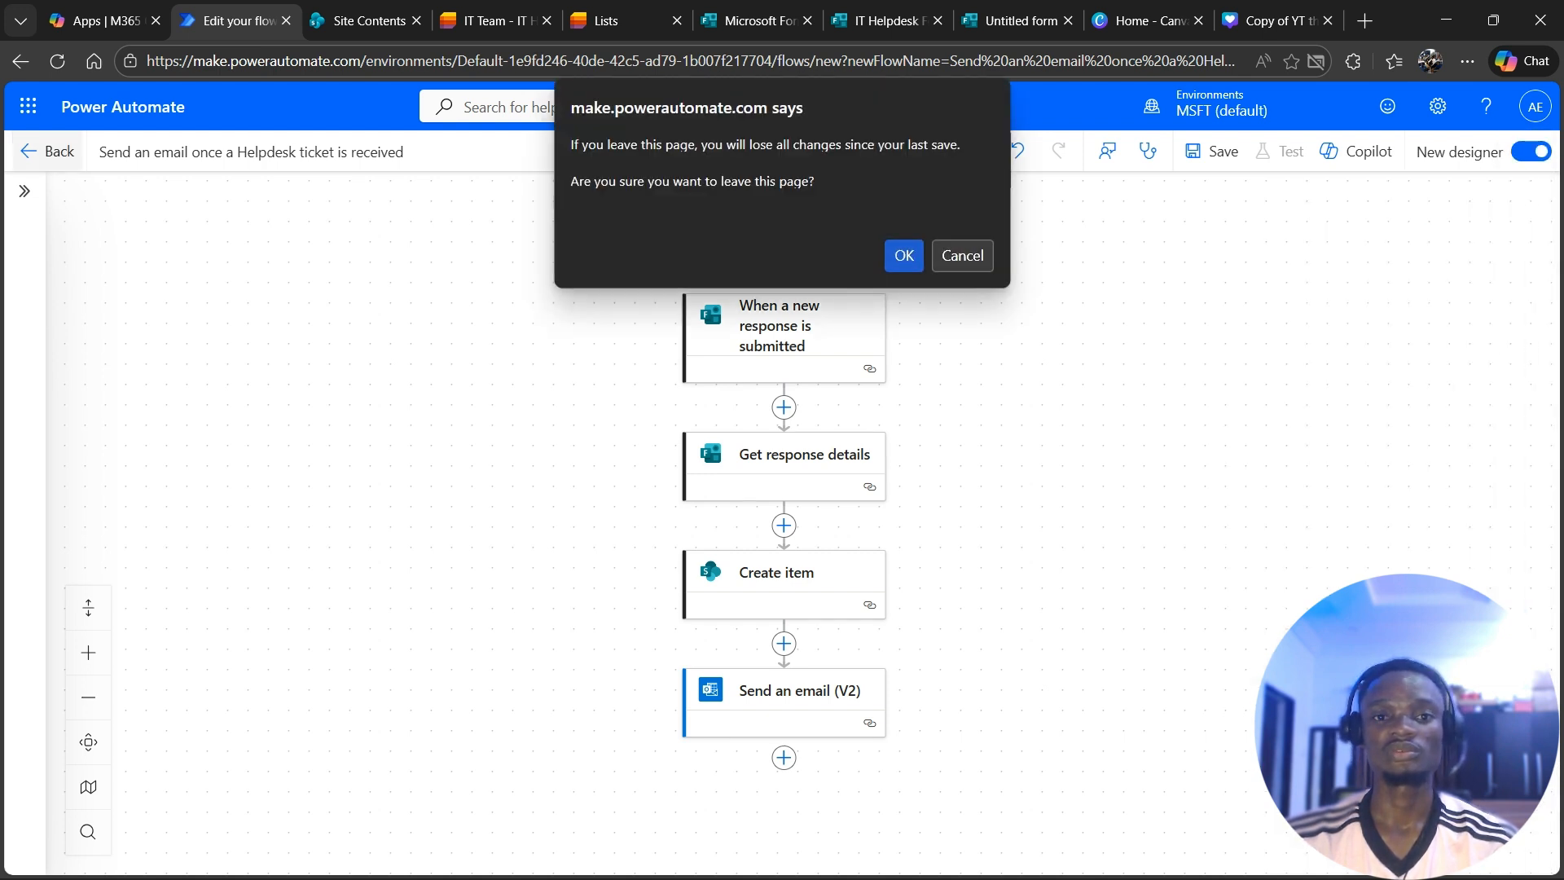
pyautogui.click(963, 256)
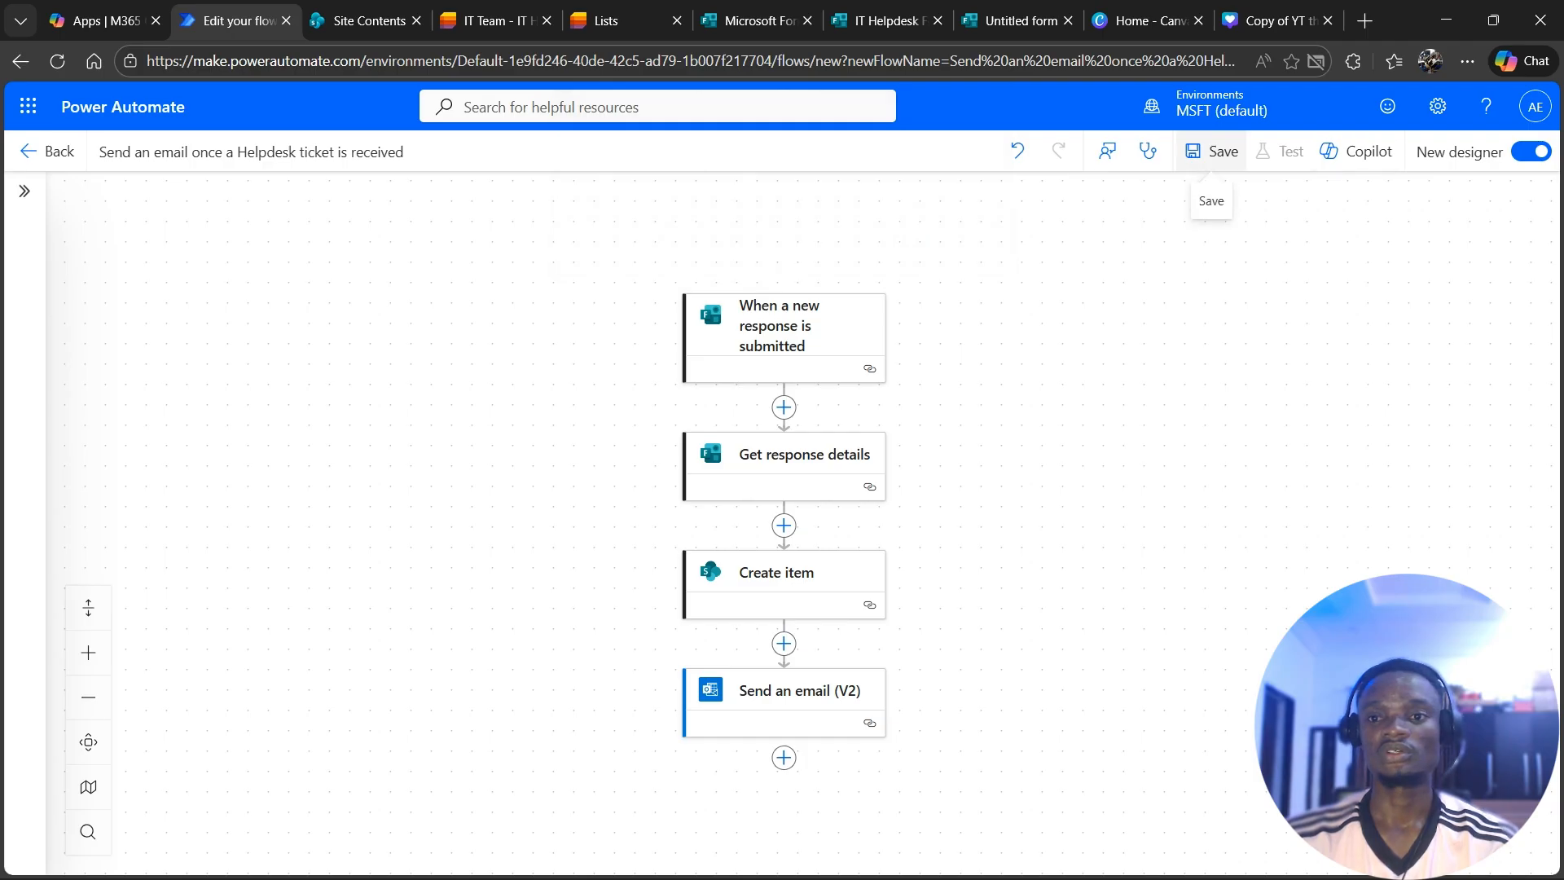
pyautogui.click(1211, 152)
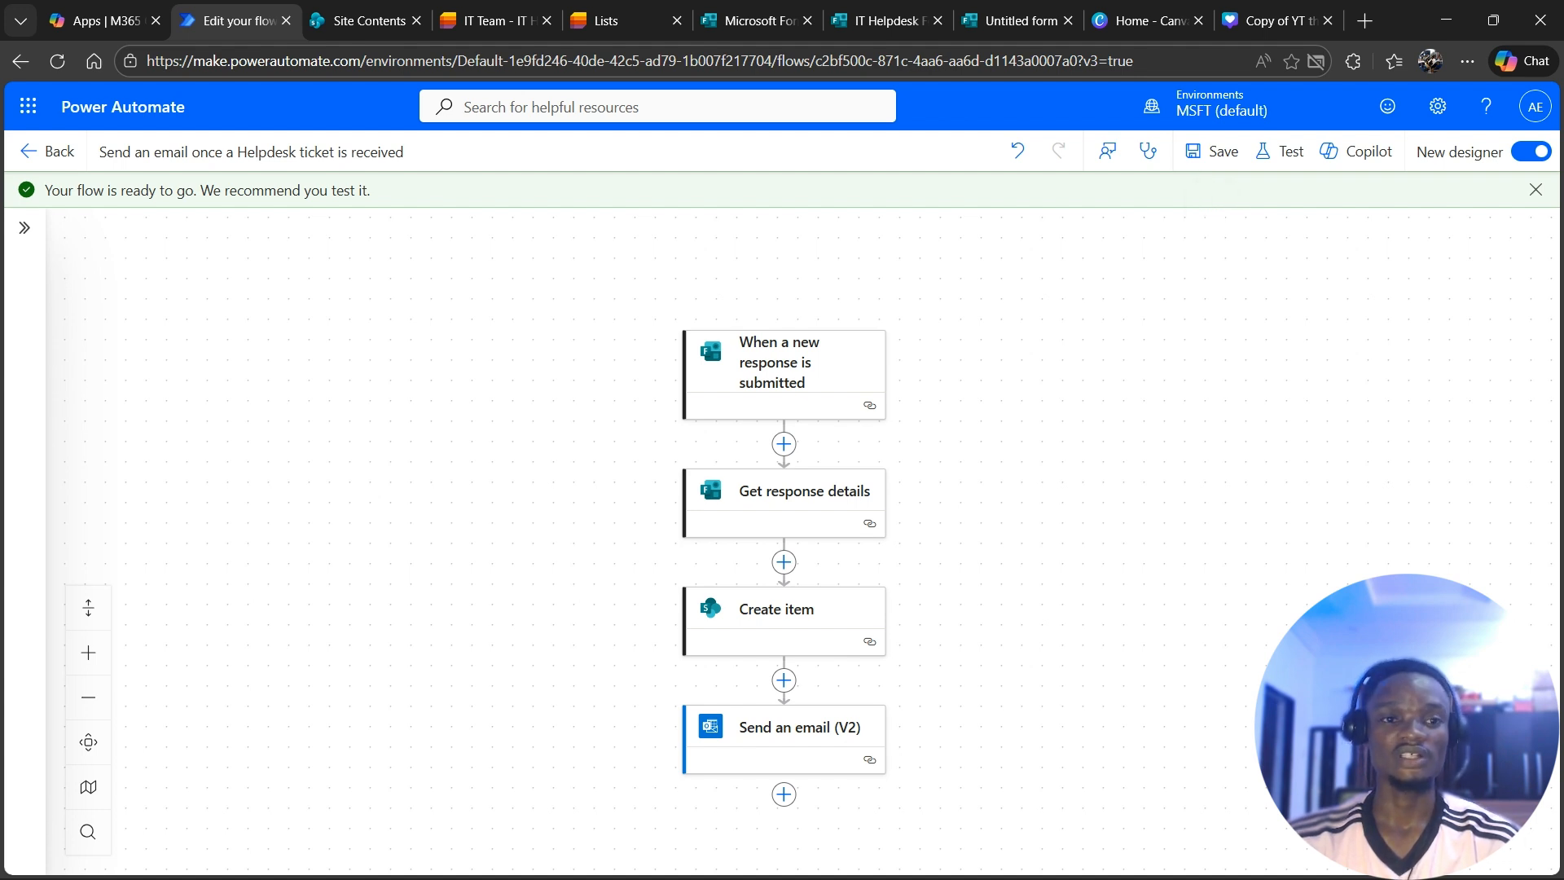
# Go back to My flows, then open the 'Fill | IT Helpdesk Form' tab in Teams
pyautogui.click(47, 151)
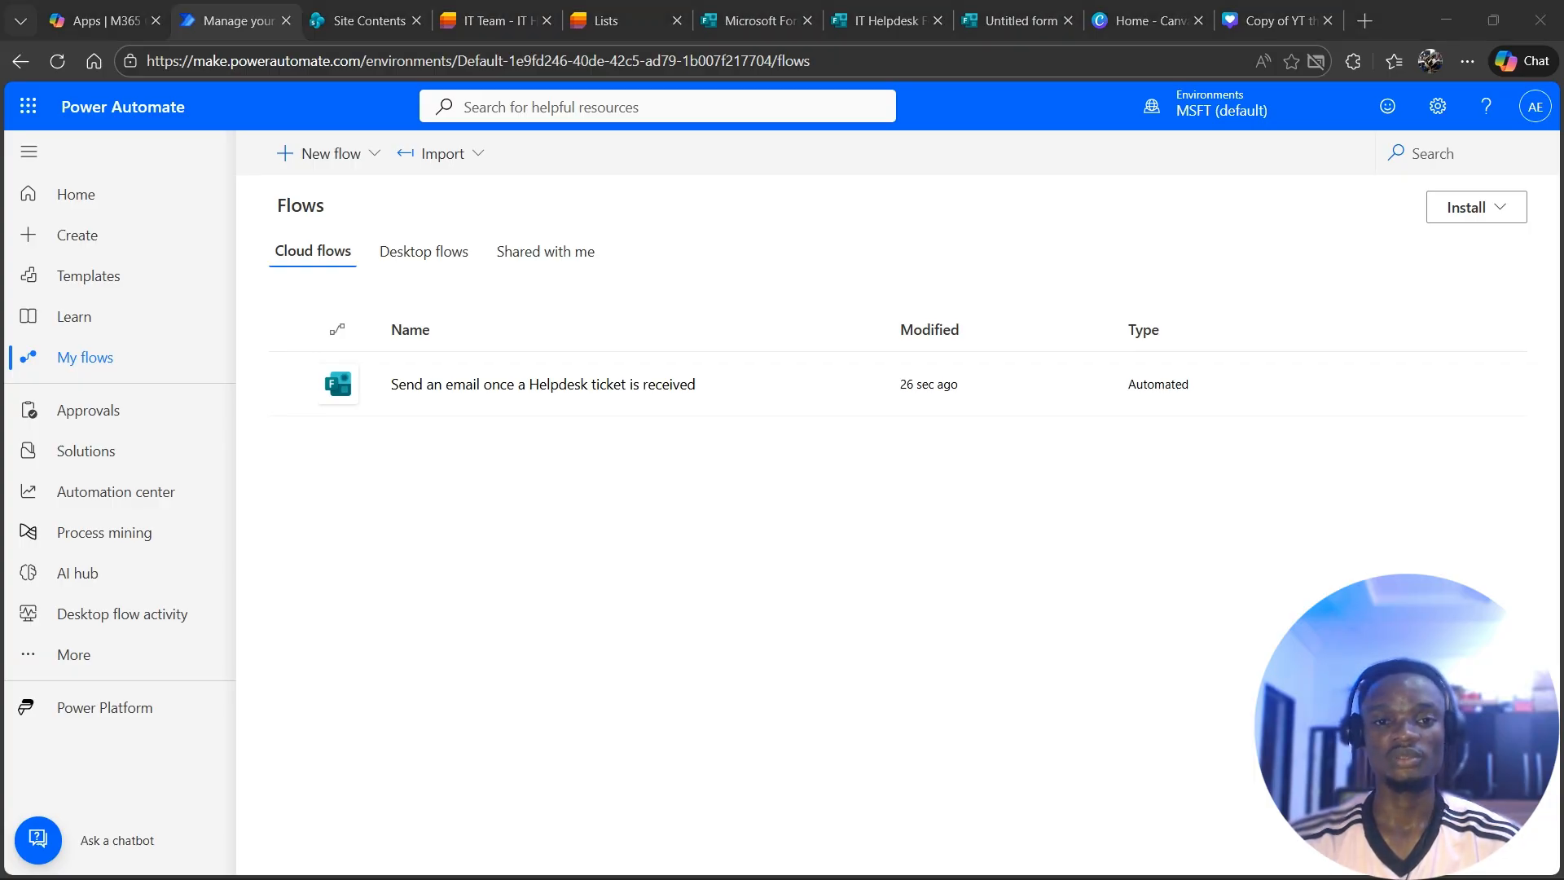
pyautogui.hotkey('alt', 'Tab')
pyautogui.click(840, 78)
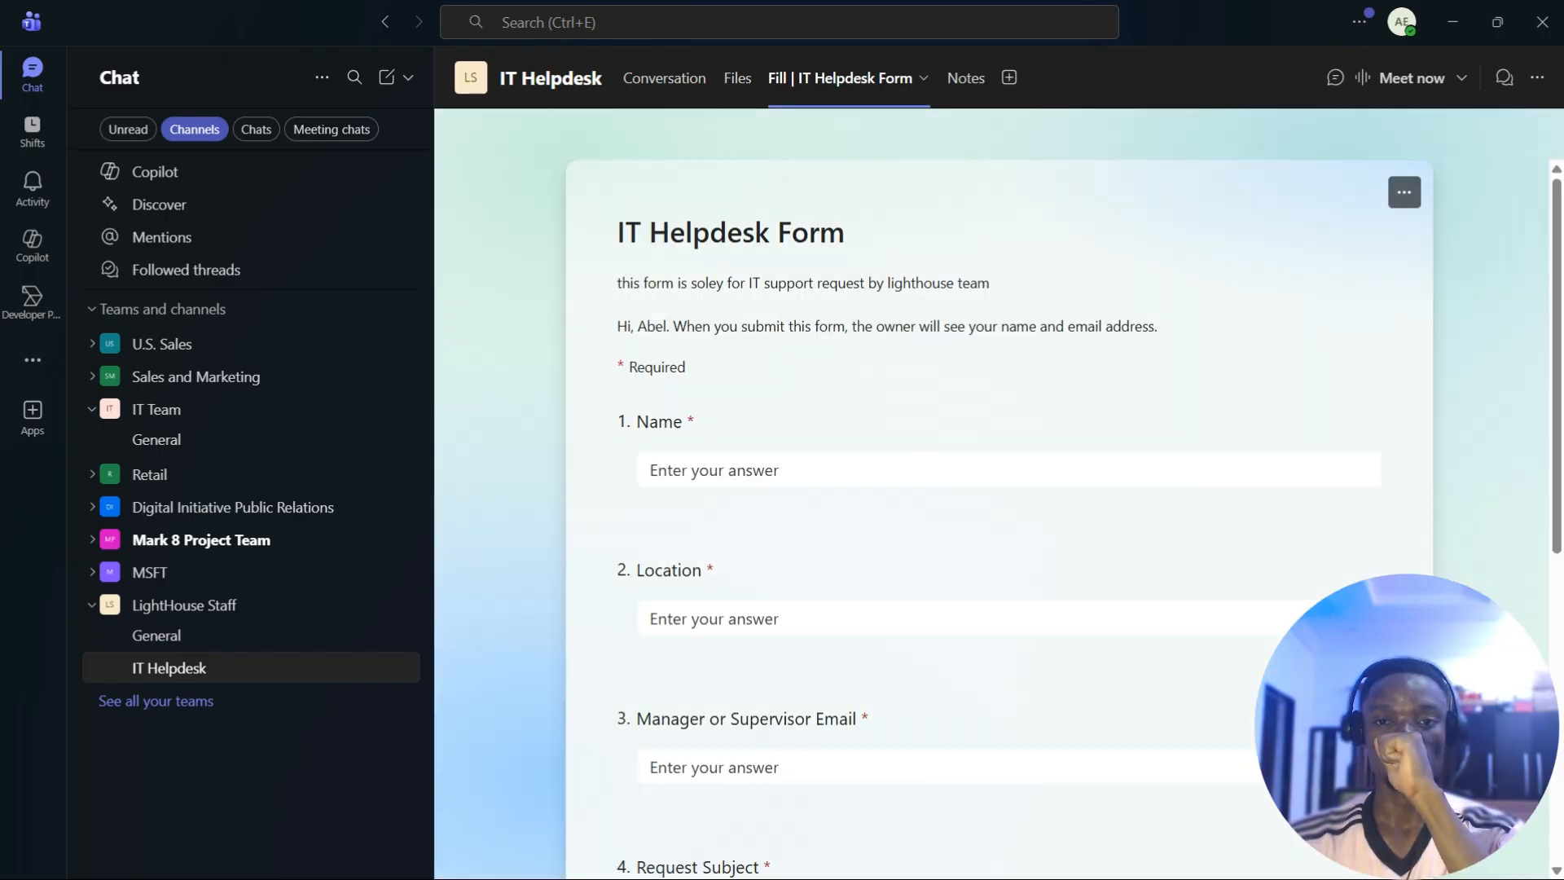
# Fill in the requester's name, location, manager email and the 'Laptop Charger' subject
pyautogui.click(713, 470)
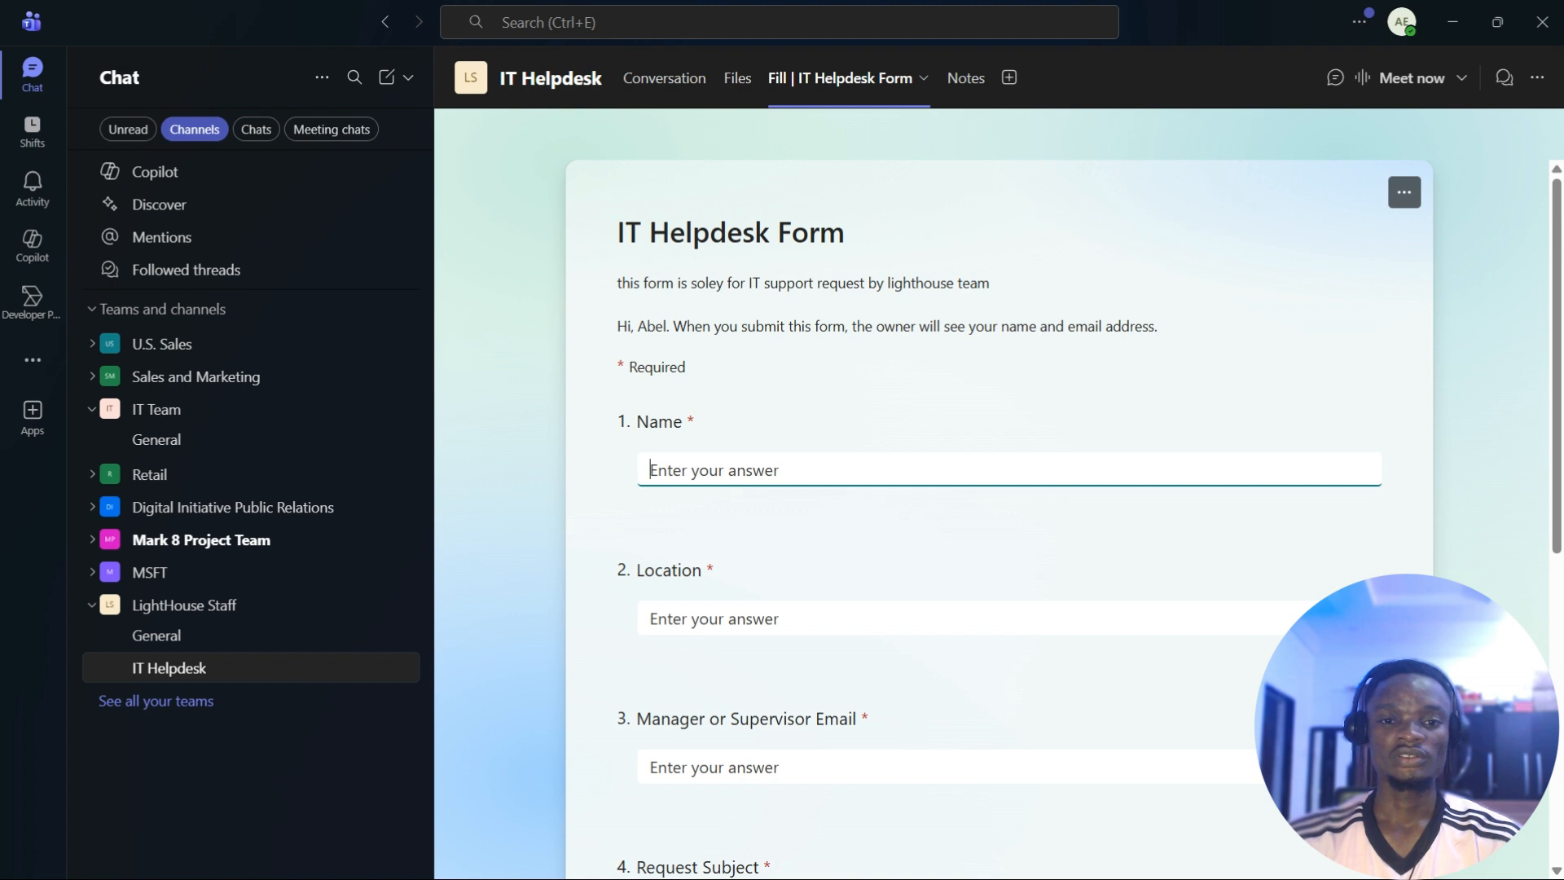
pyautogui.write('Abel')
pyautogui.press('Tab')
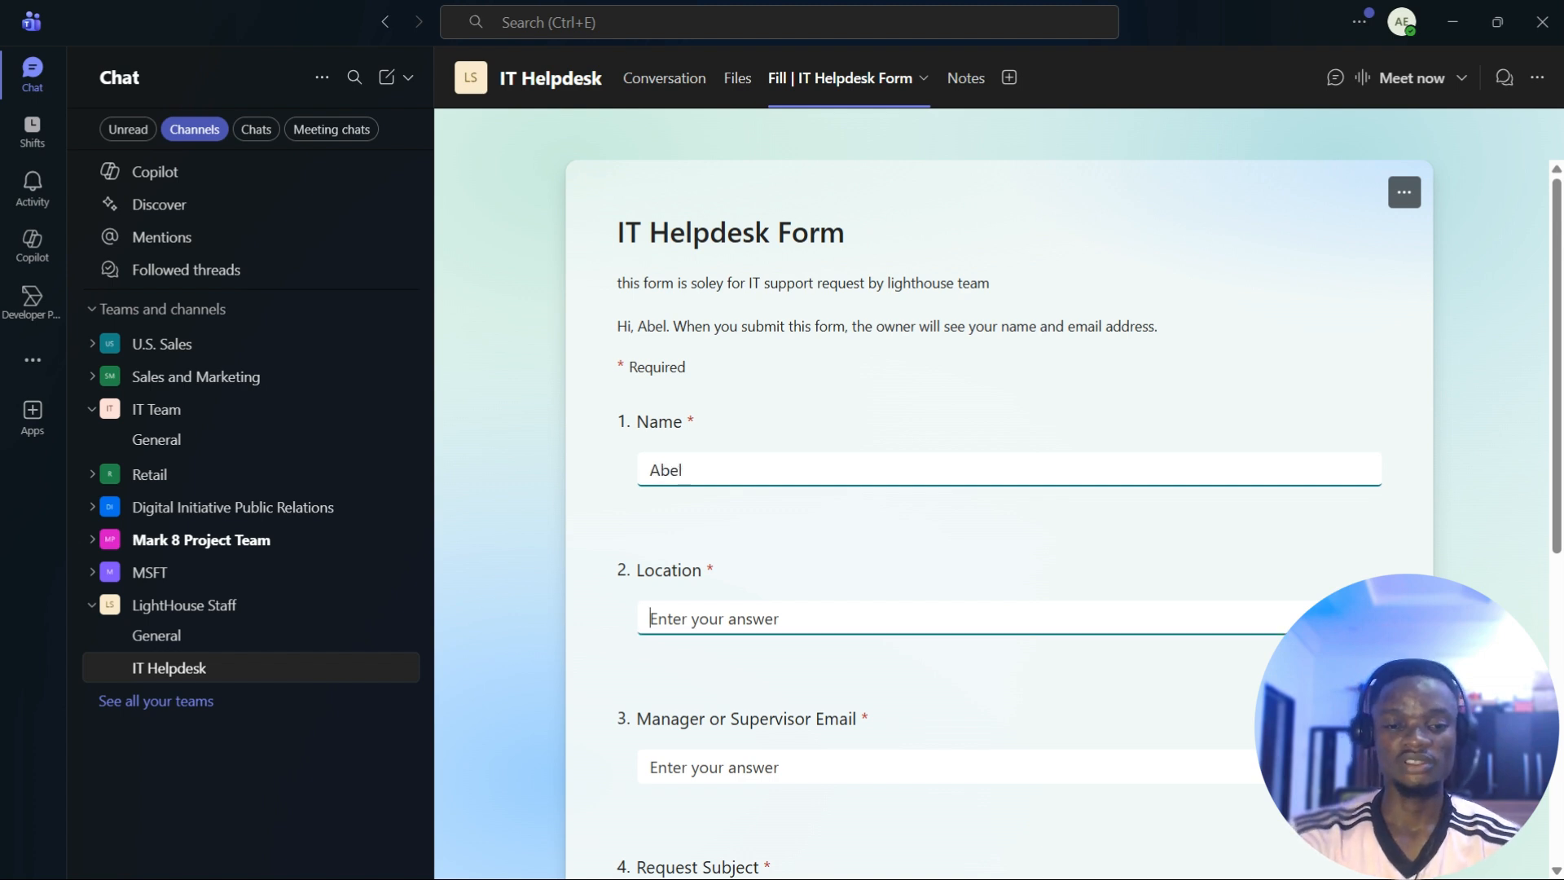
pyautogui.write('Doro')
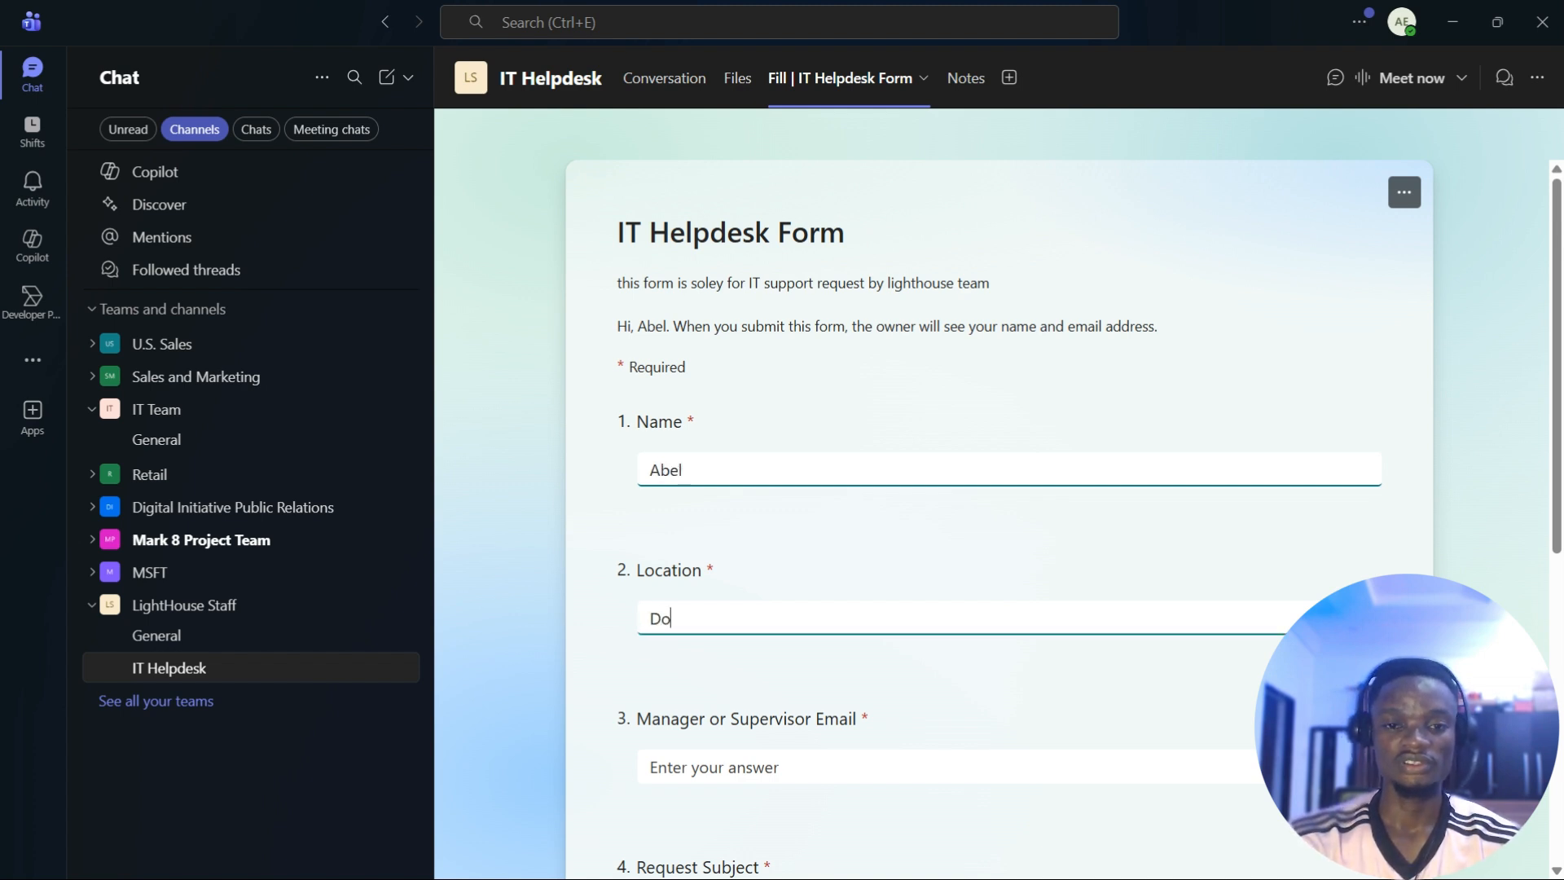
pyautogui.press('Tab')
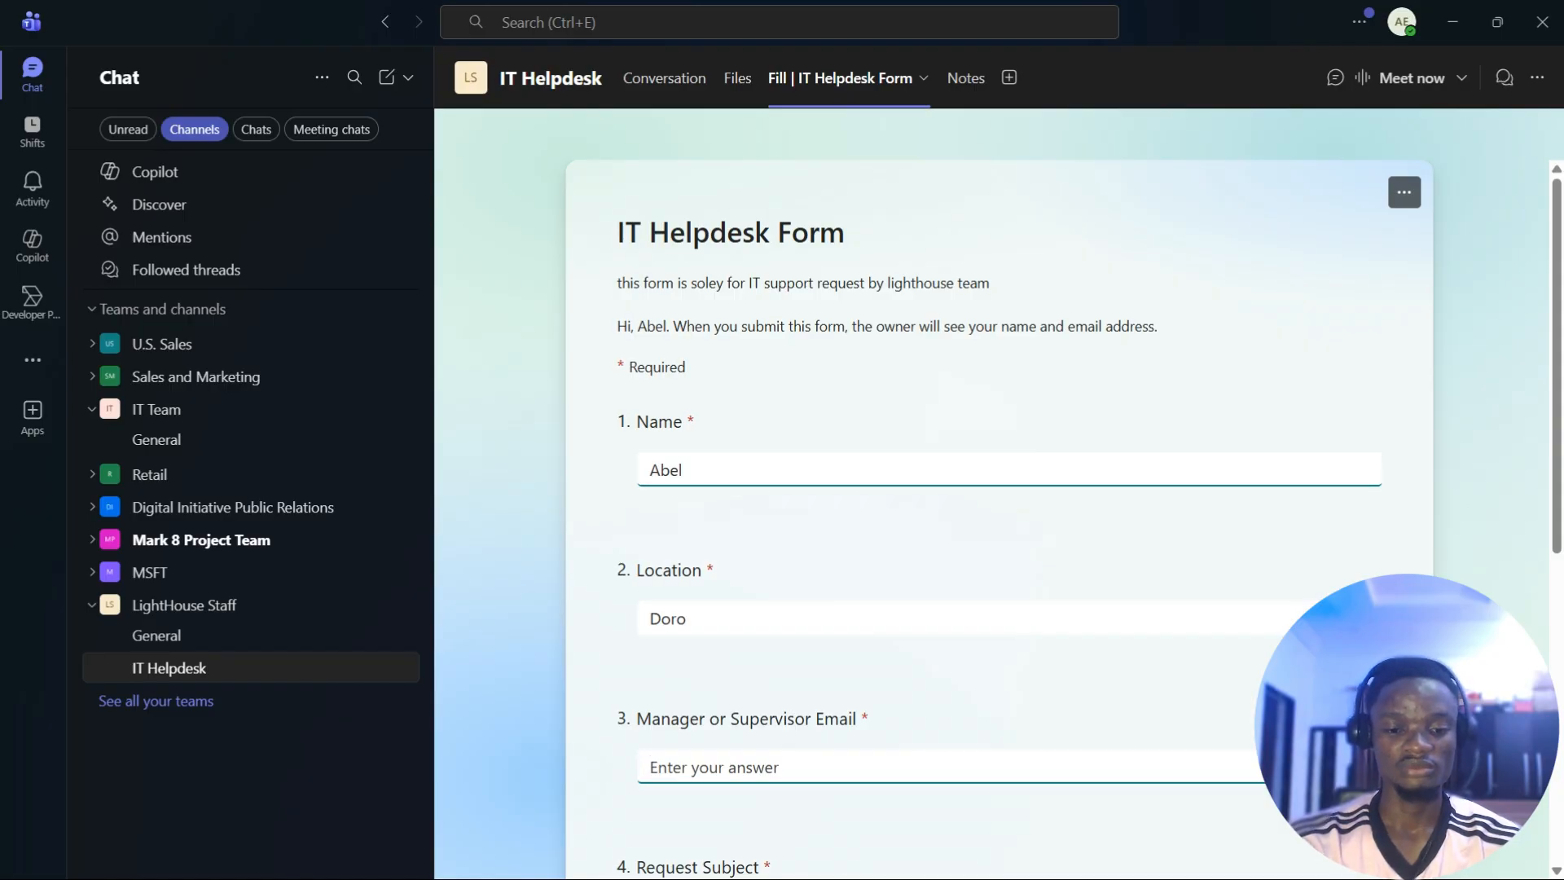
pyautogui.hotkey('ctrl', 'v')
pyautogui.press('Tab')
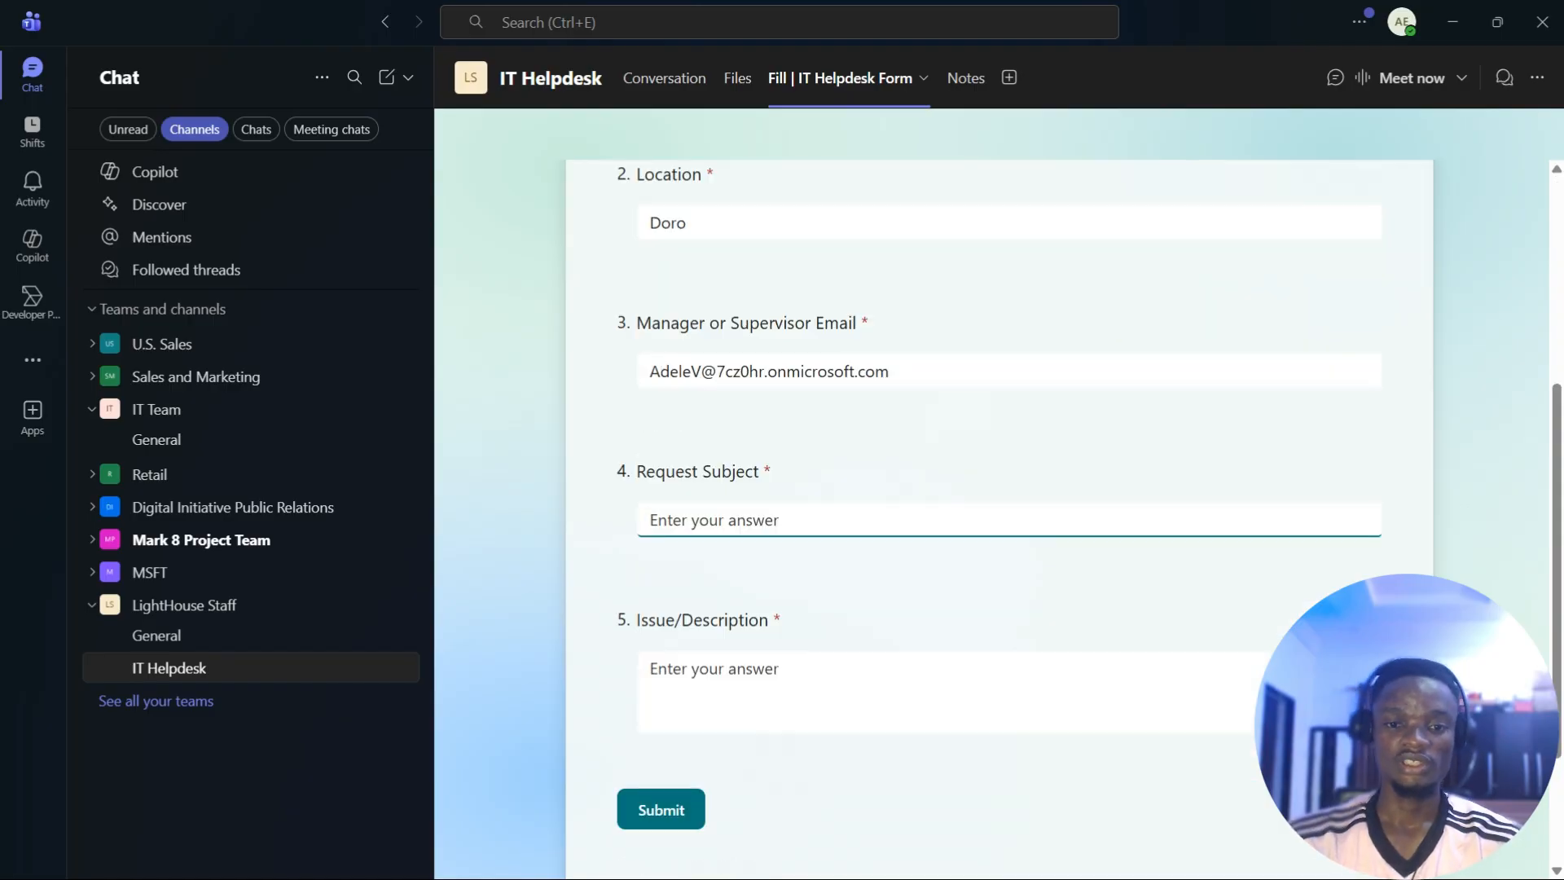
pyautogui.write('La')
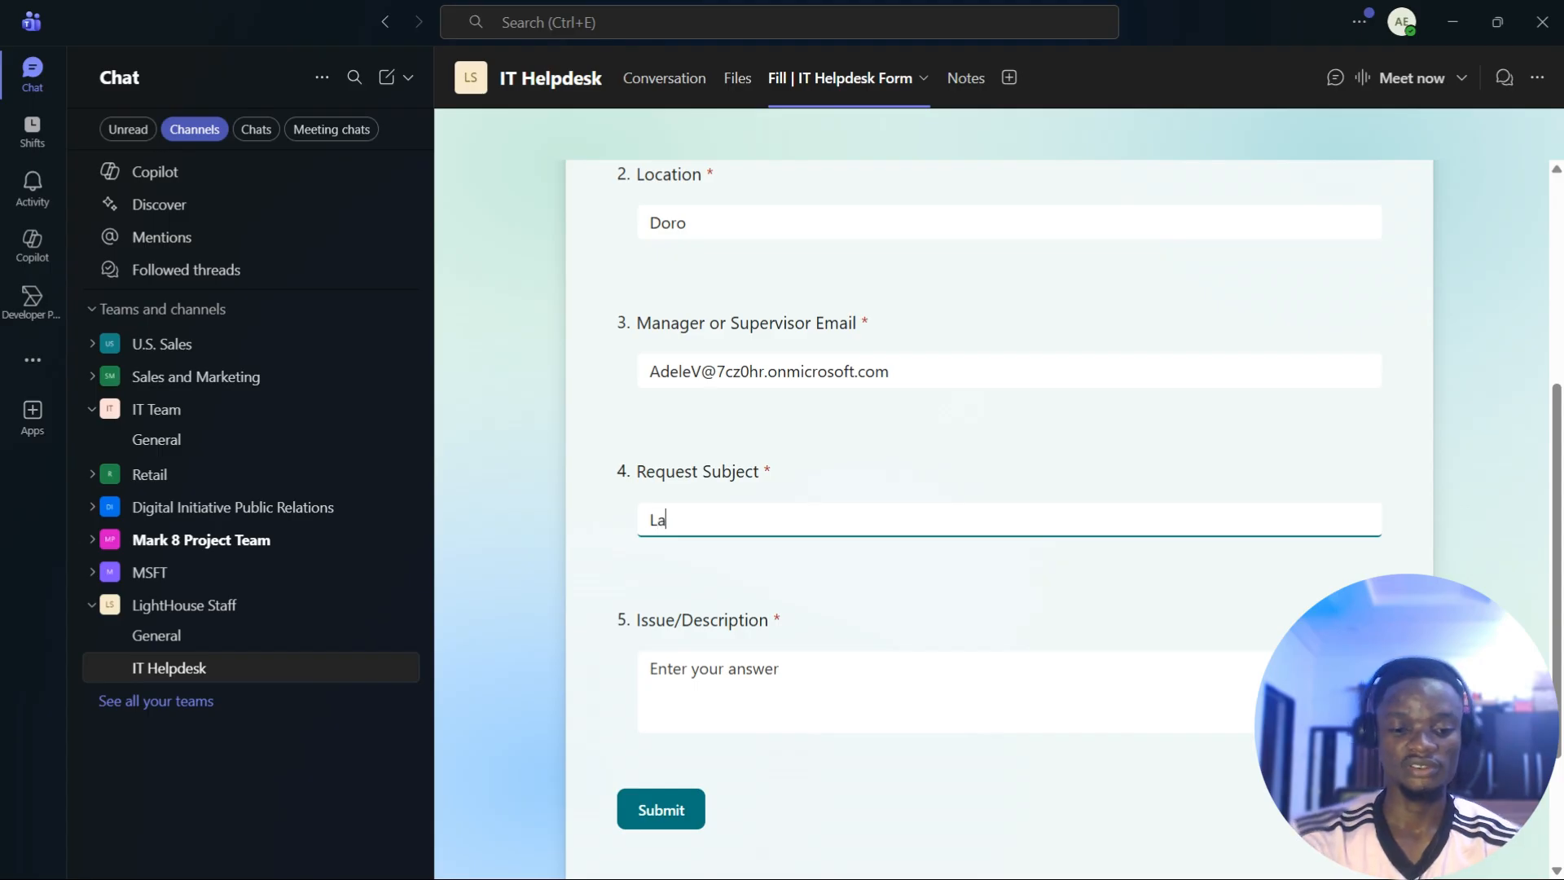
pyautogui.write('ptop Charger')
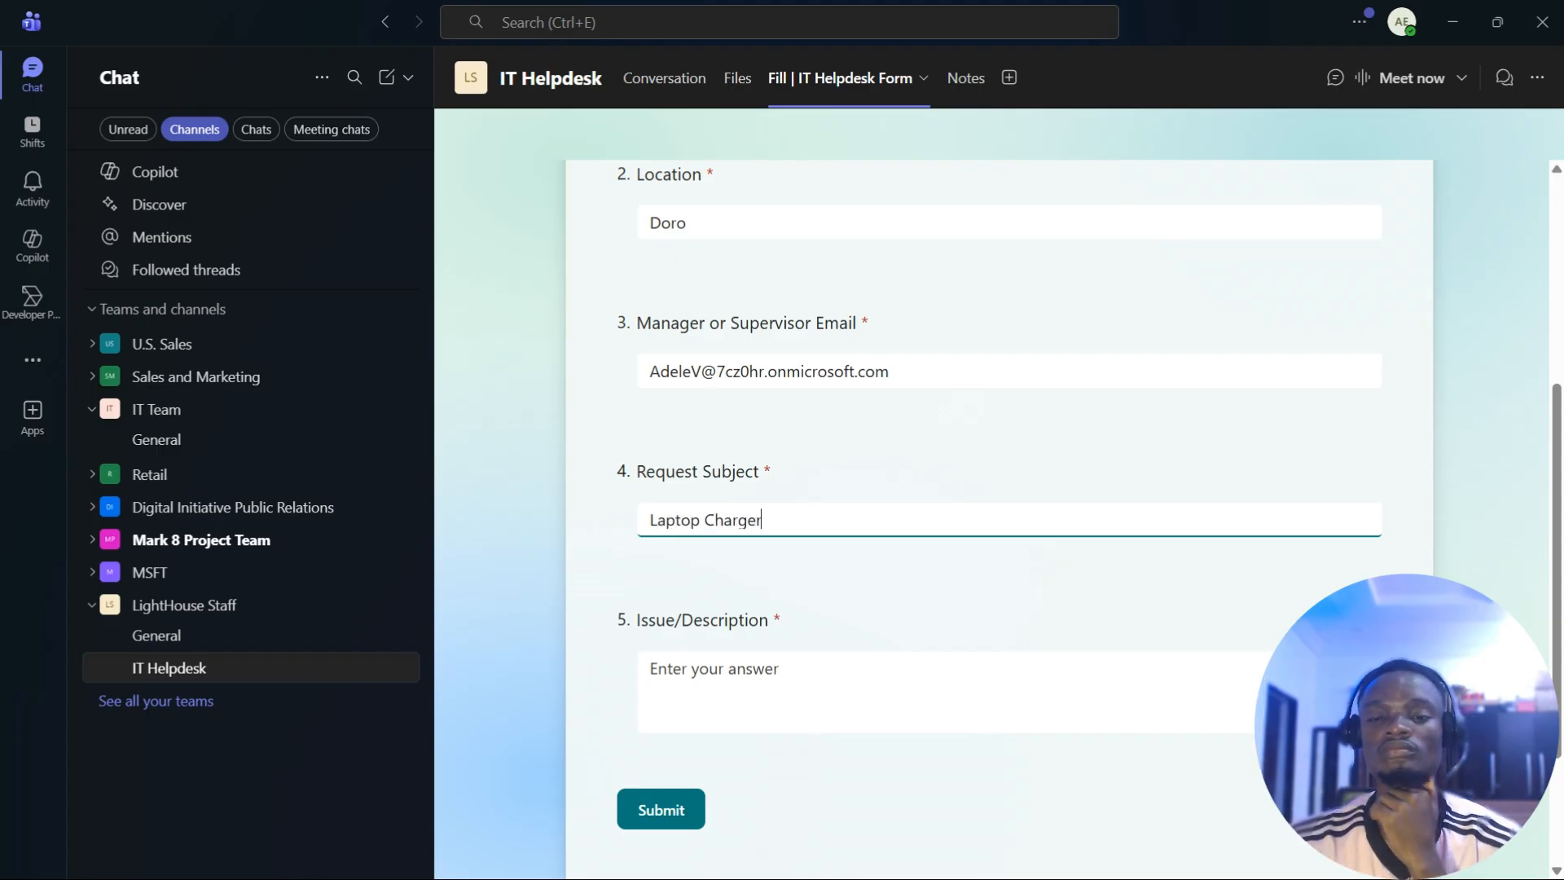
# Paste the full issue description and submit the helpdesk form
pyautogui.press('Tab')
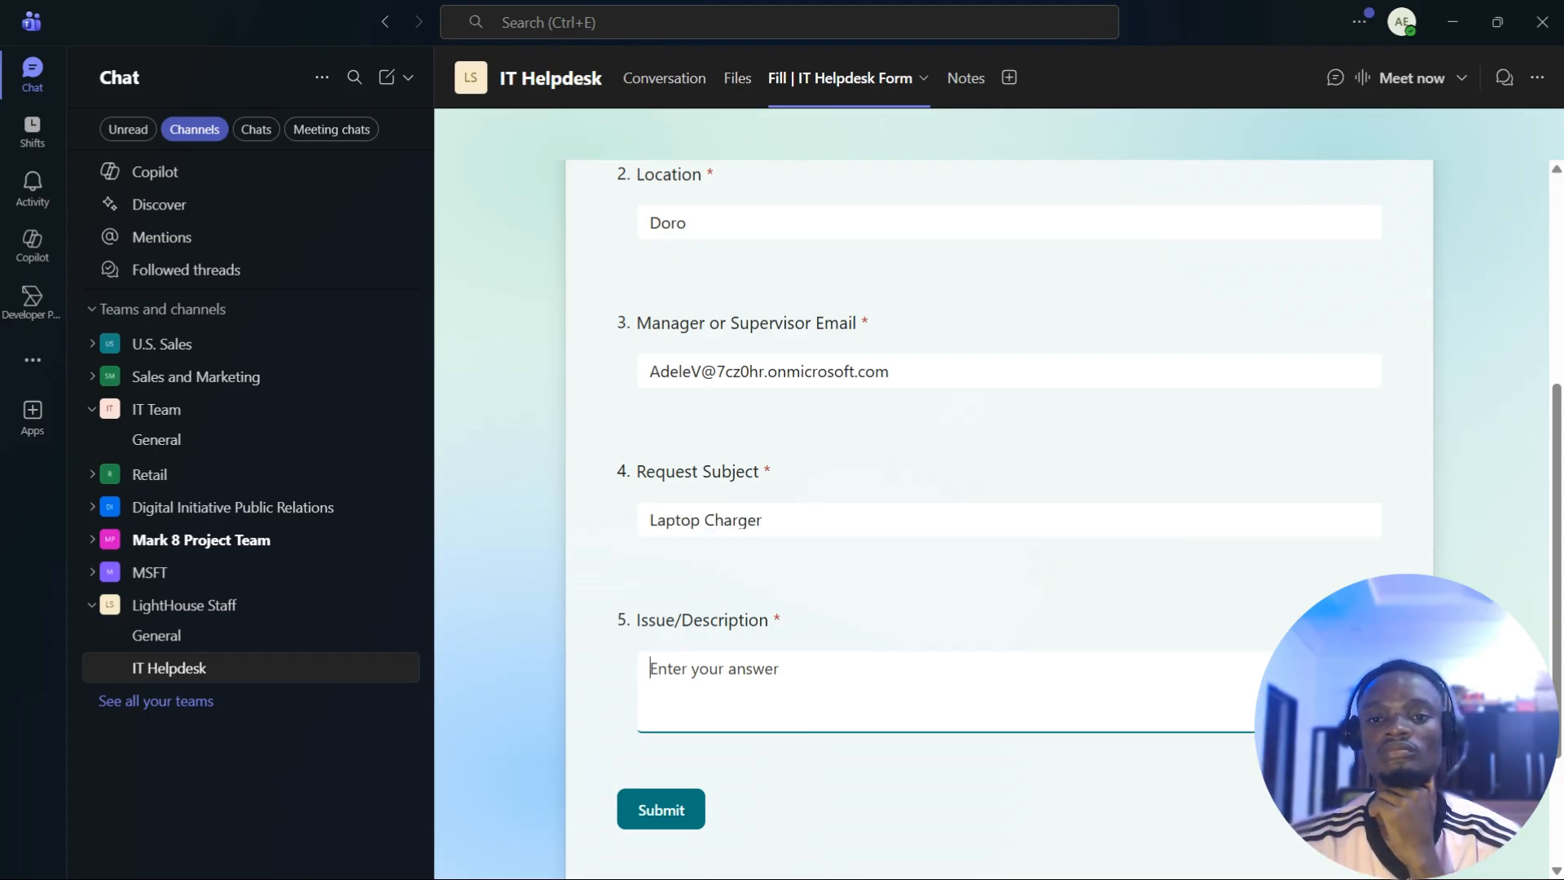
pyautogui.write('De')
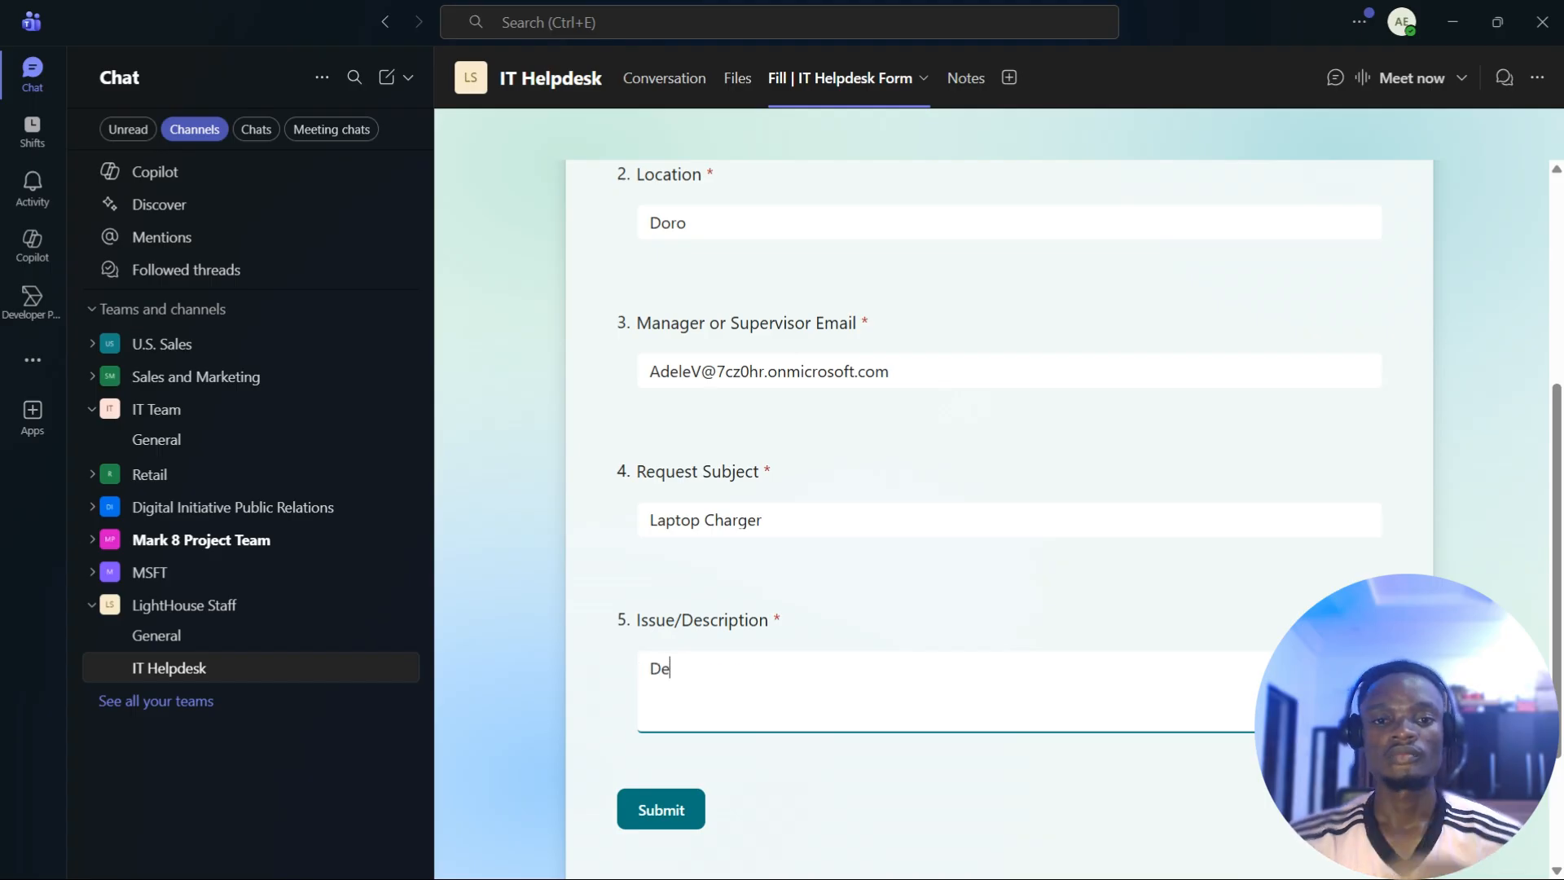
pyautogui.write('ar IT tr')
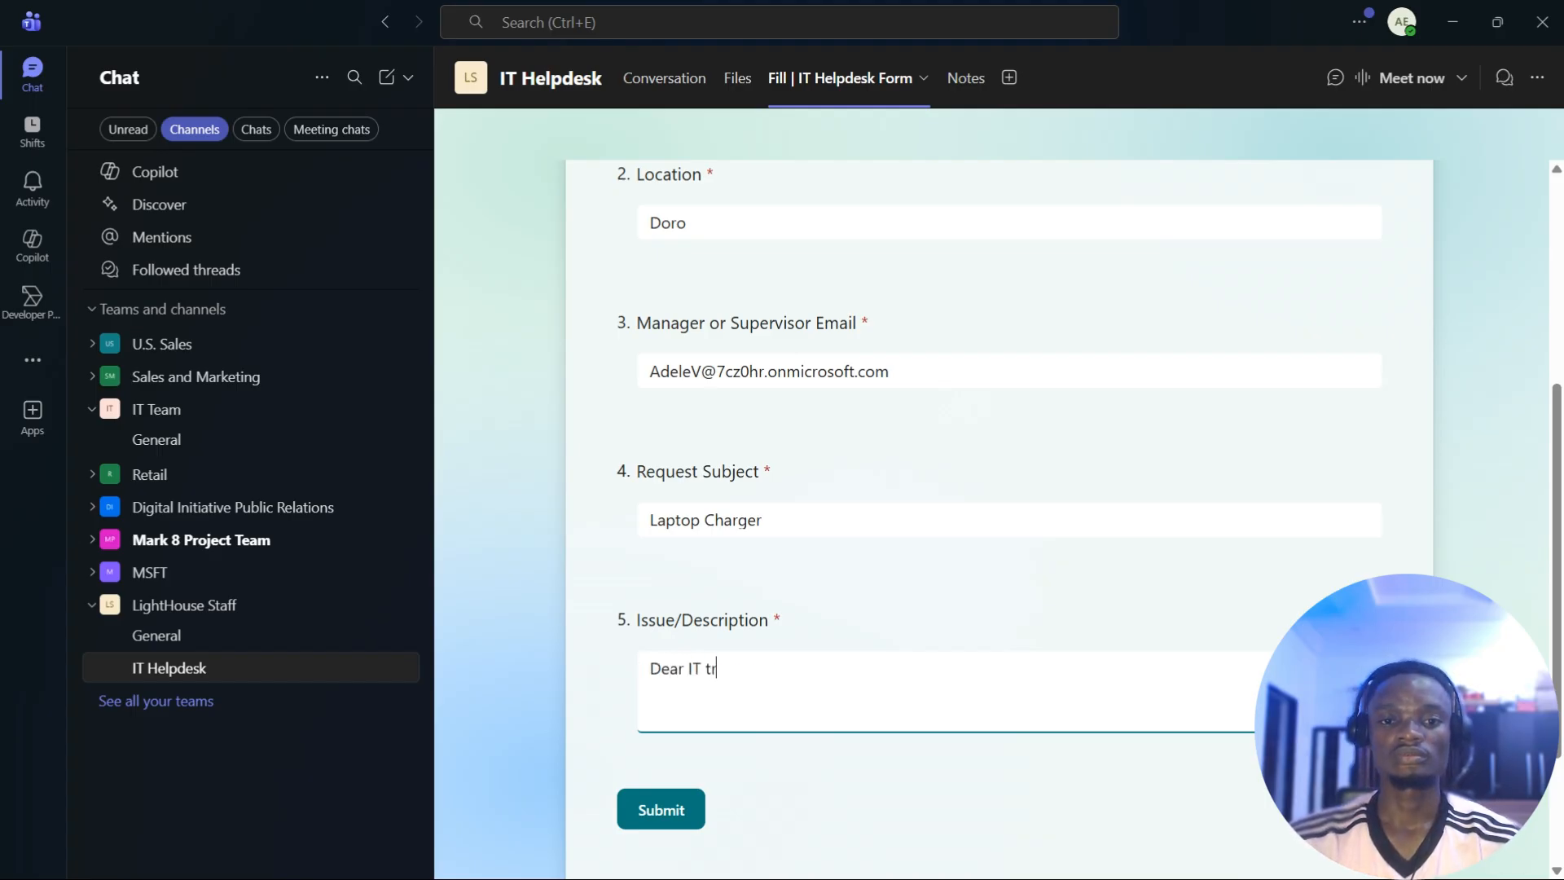
pyautogui.press('BackSpace')
pyautogui.write('eam')
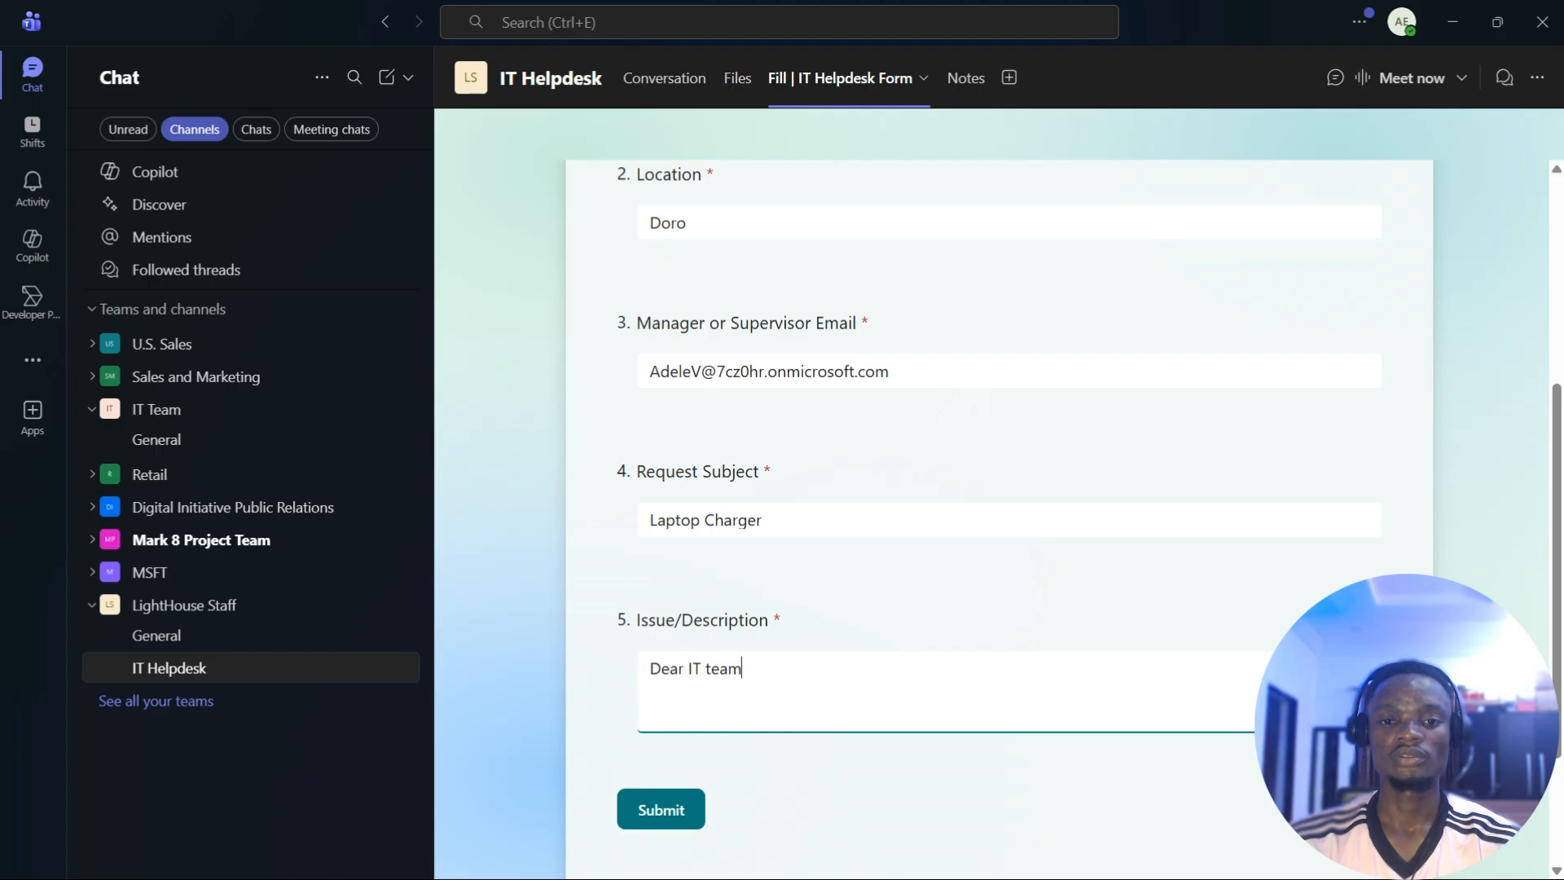
pyautogui.write(' i notice')
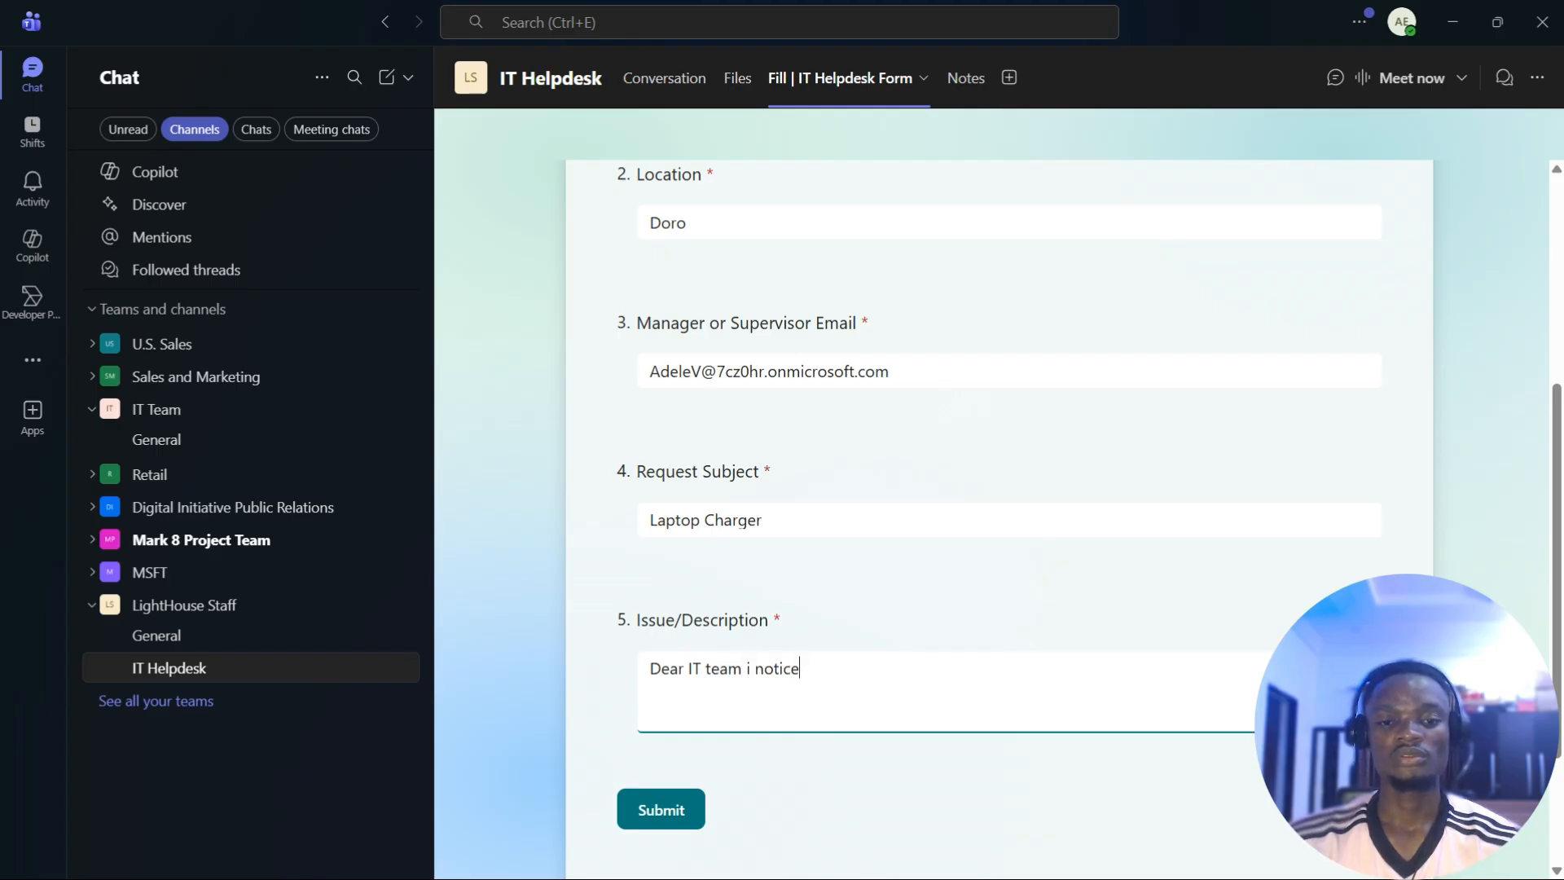
pyautogui.write('d m')
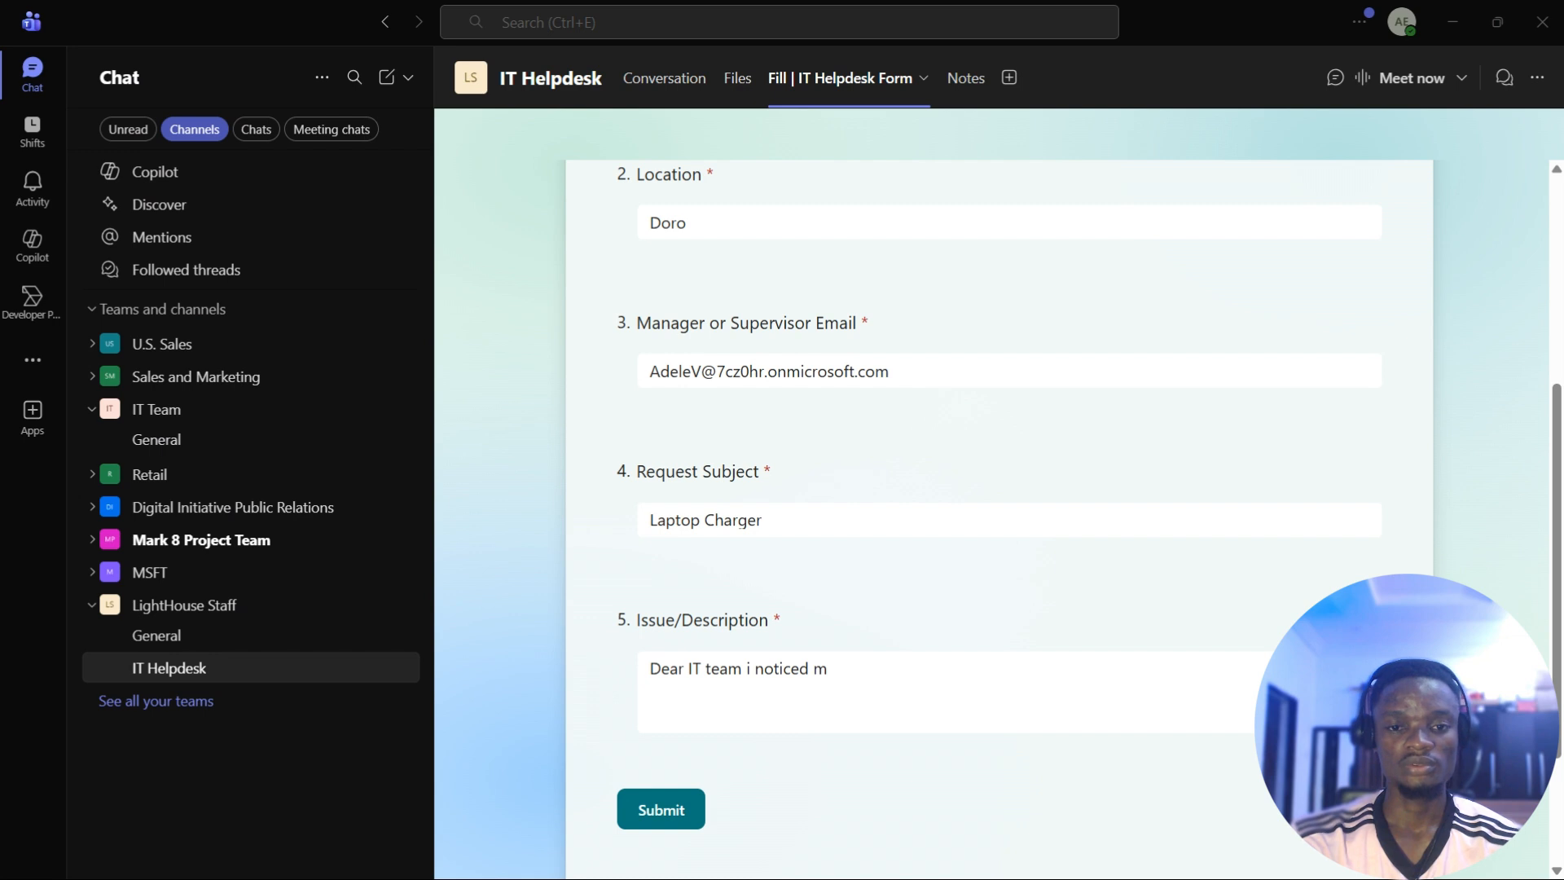
pyautogui.hotkey('ctrl', 'a')
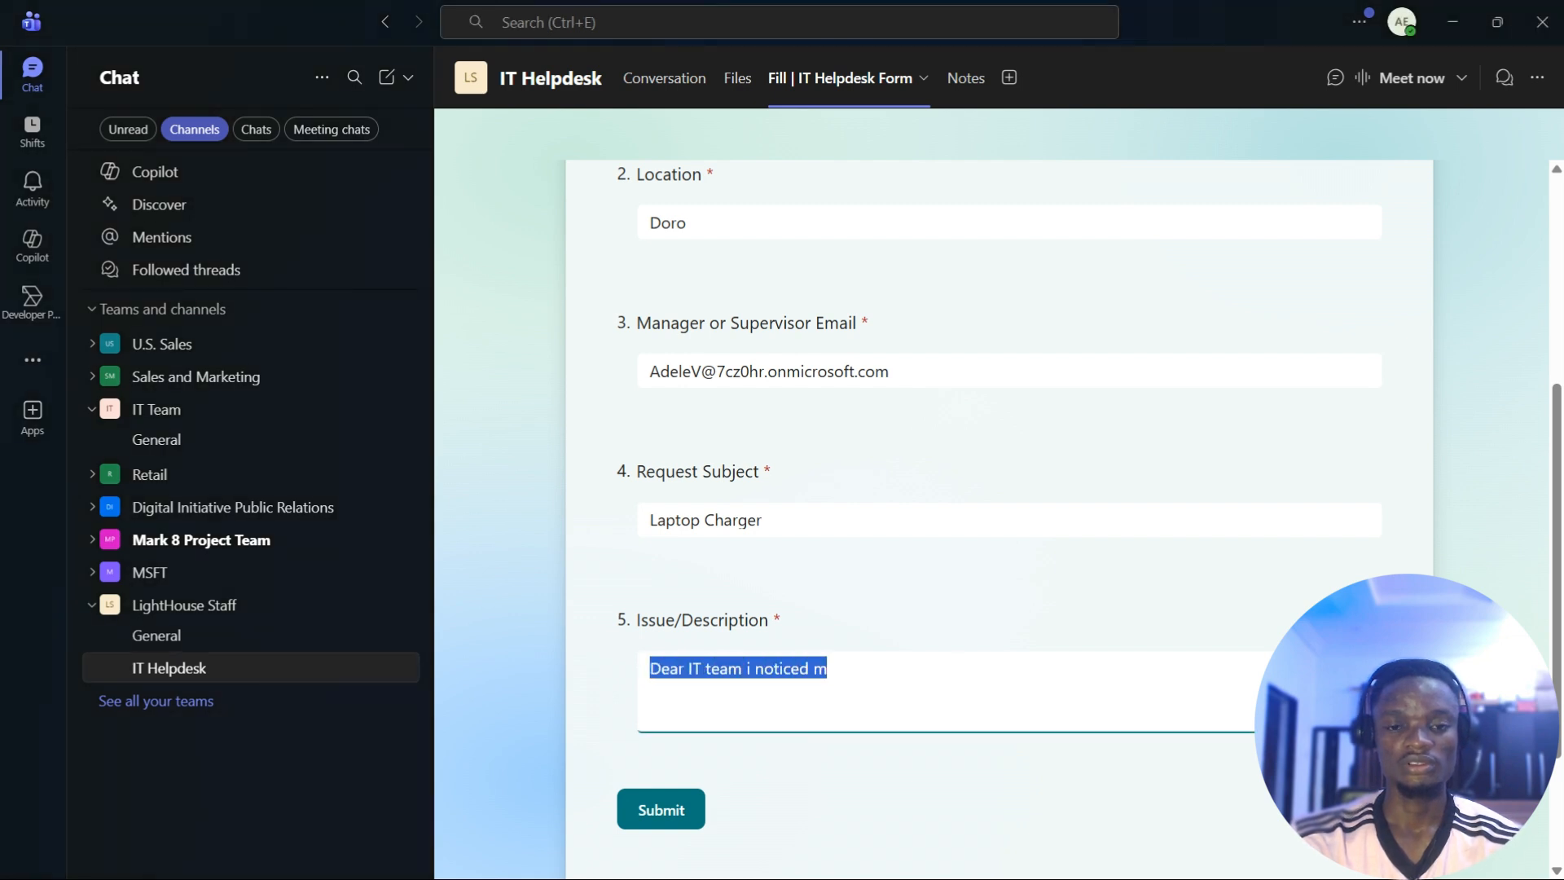
pyautogui.press('BackSpace')
pyautogui.hotkey('ctrl', 'v')
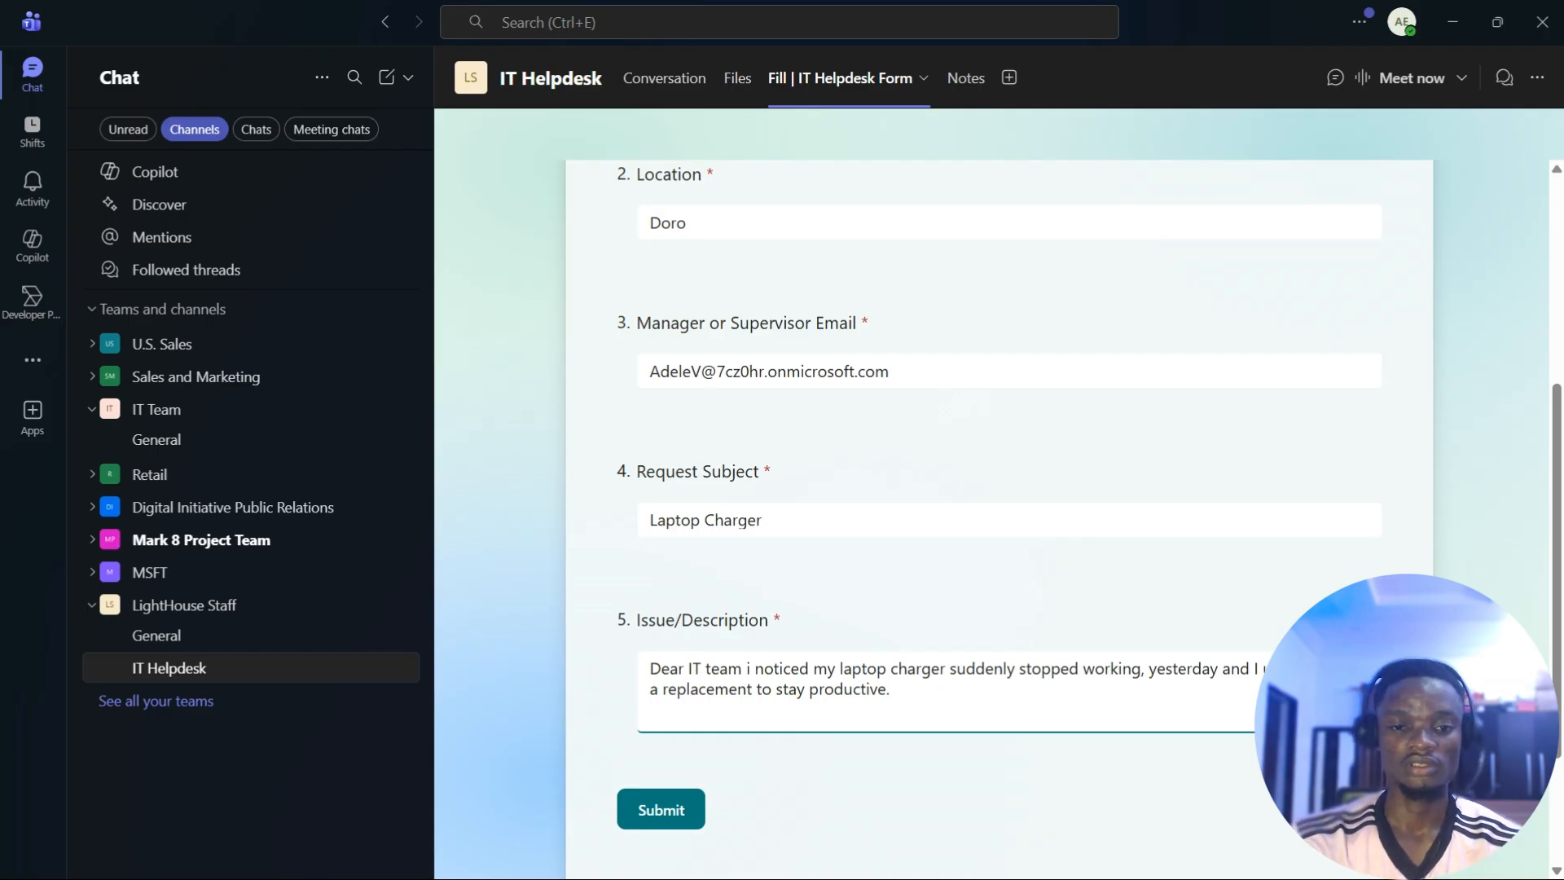
pyautogui.scroll(-2, 660, 614)
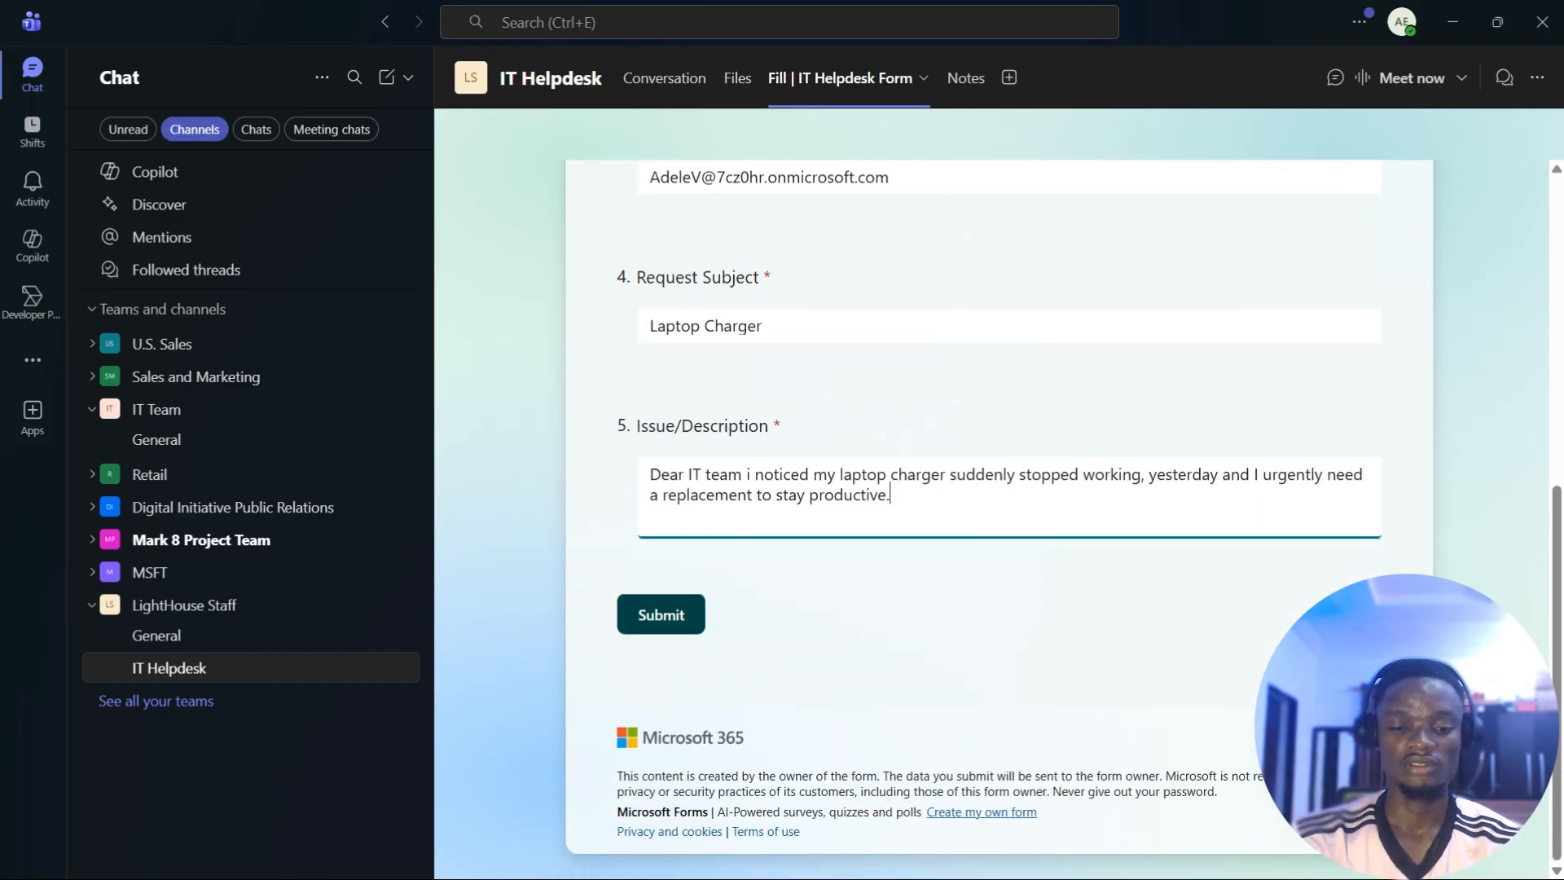
pyautogui.click(660, 615)
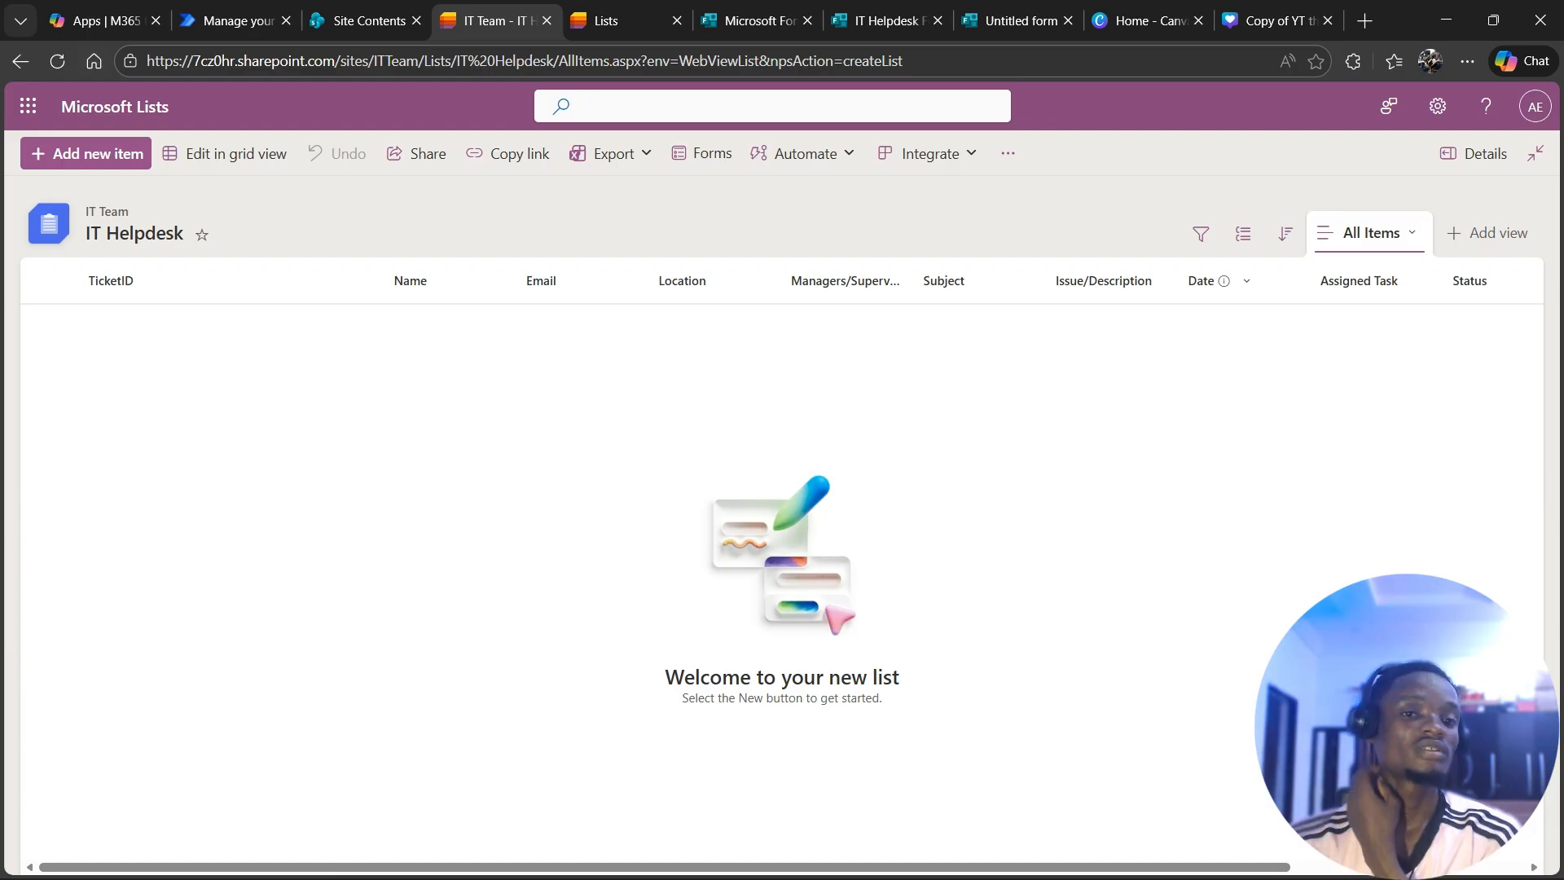
# Refresh the IT Helpdesk list and review the new ticket's requester and manager email
pyautogui.click(57, 61)
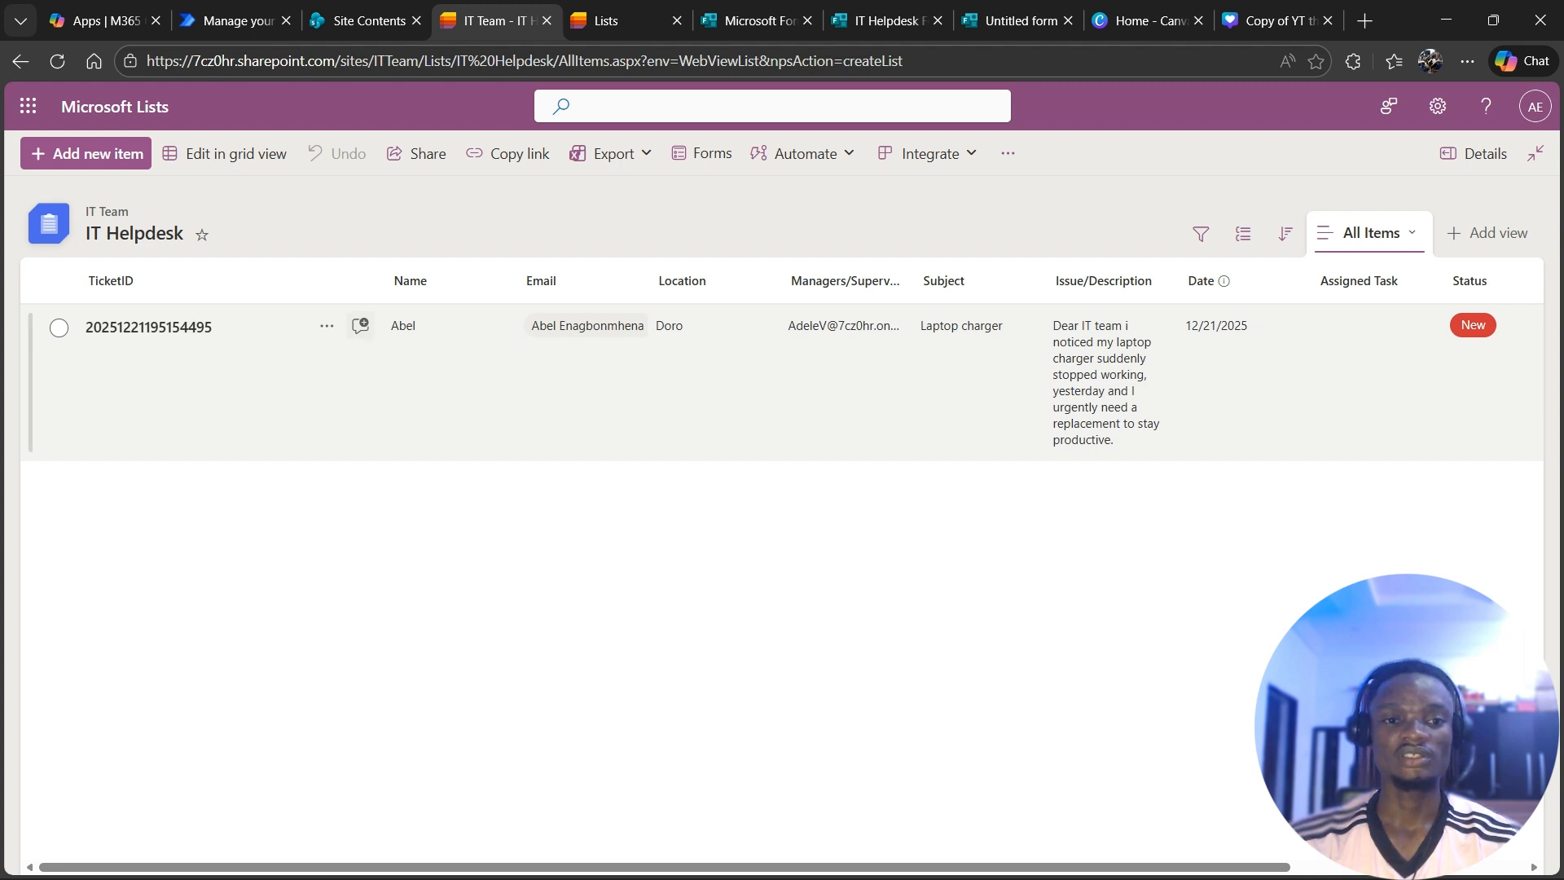
pyautogui.moveTo(391, 325); pyautogui.dragTo(417, 325)
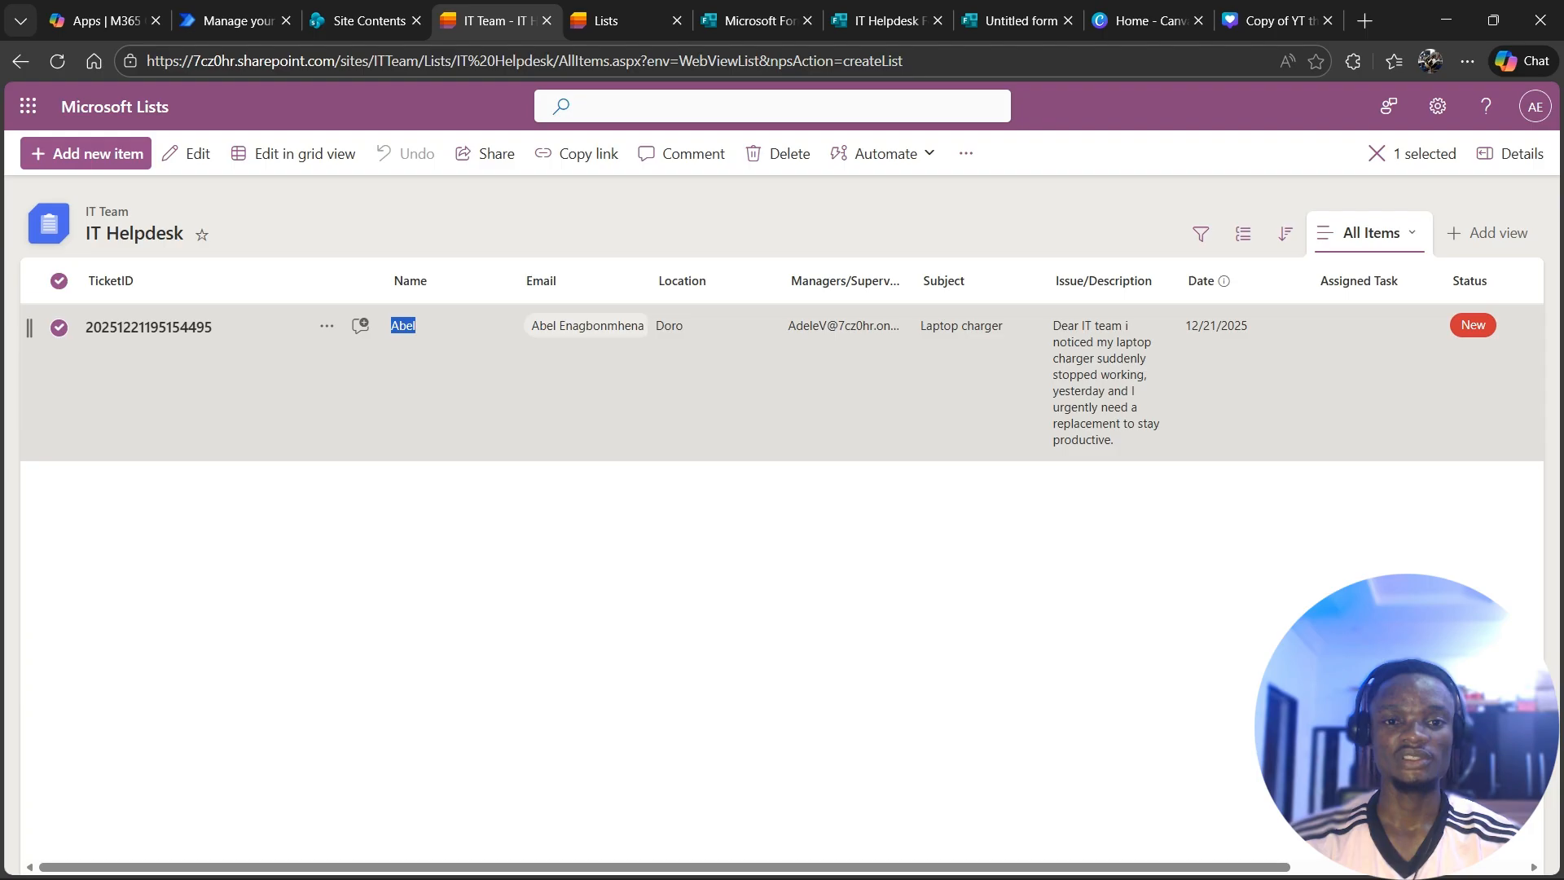
pyautogui.click(424, 325)
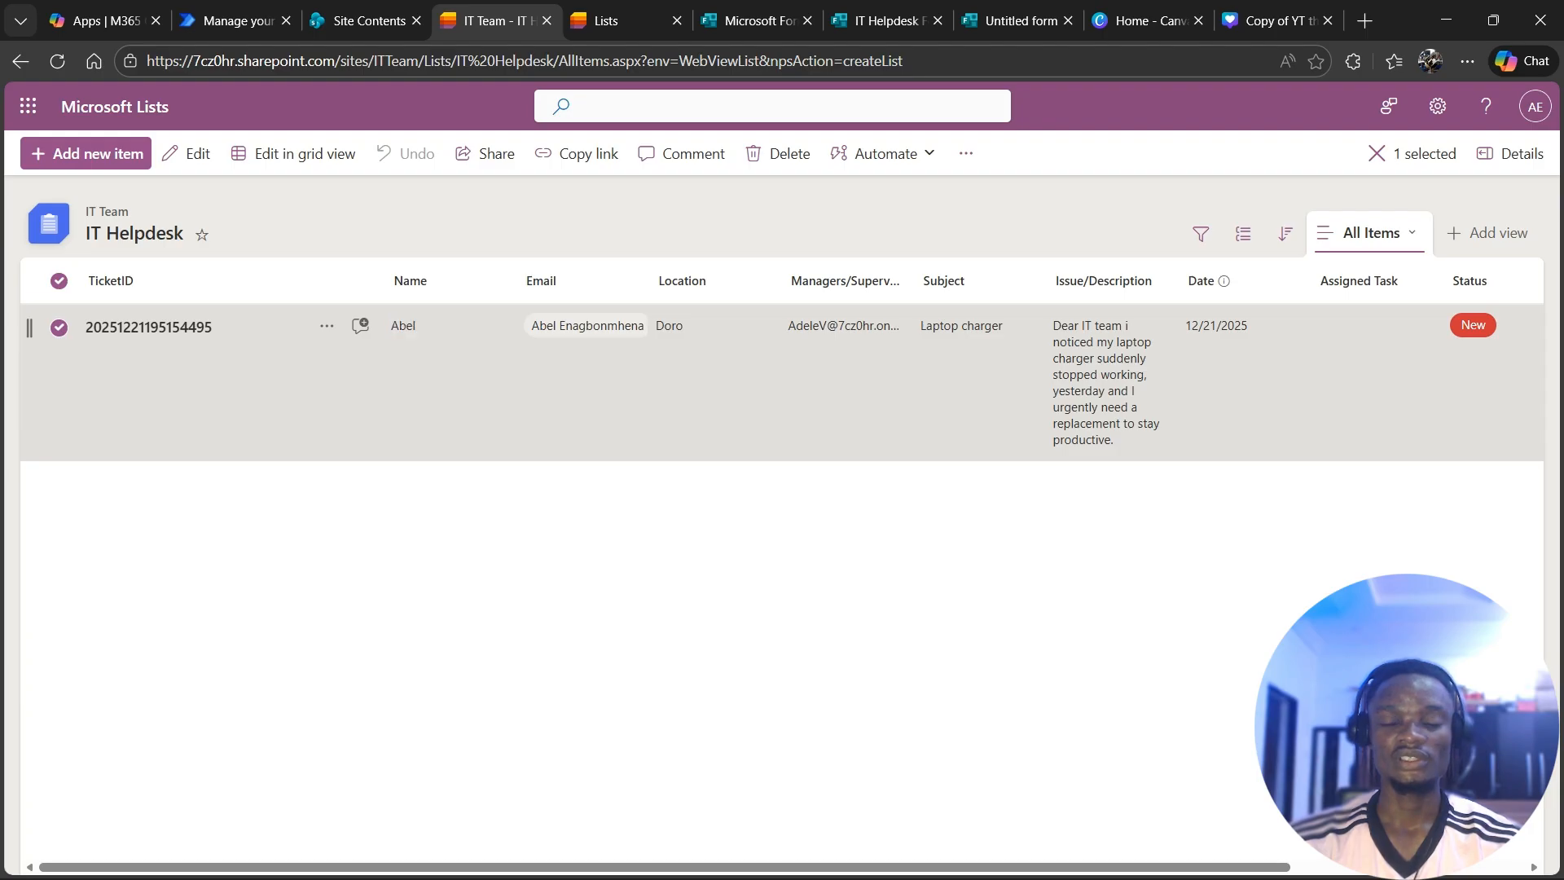
pyautogui.moveTo(585, 326)
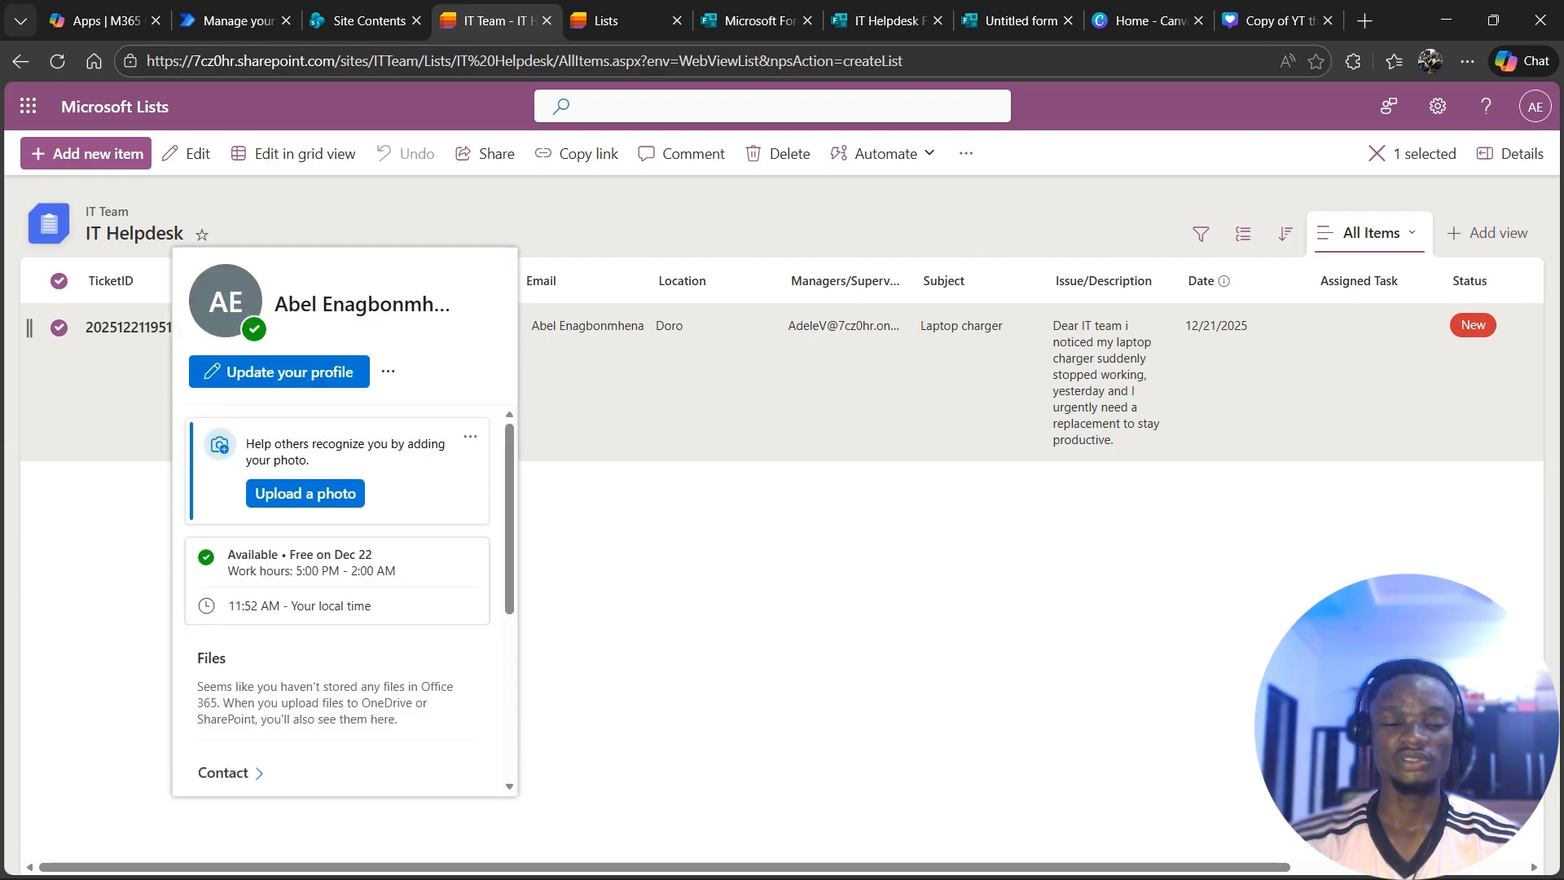
pyautogui.moveTo(788, 325); pyautogui.dragTo(883, 325)
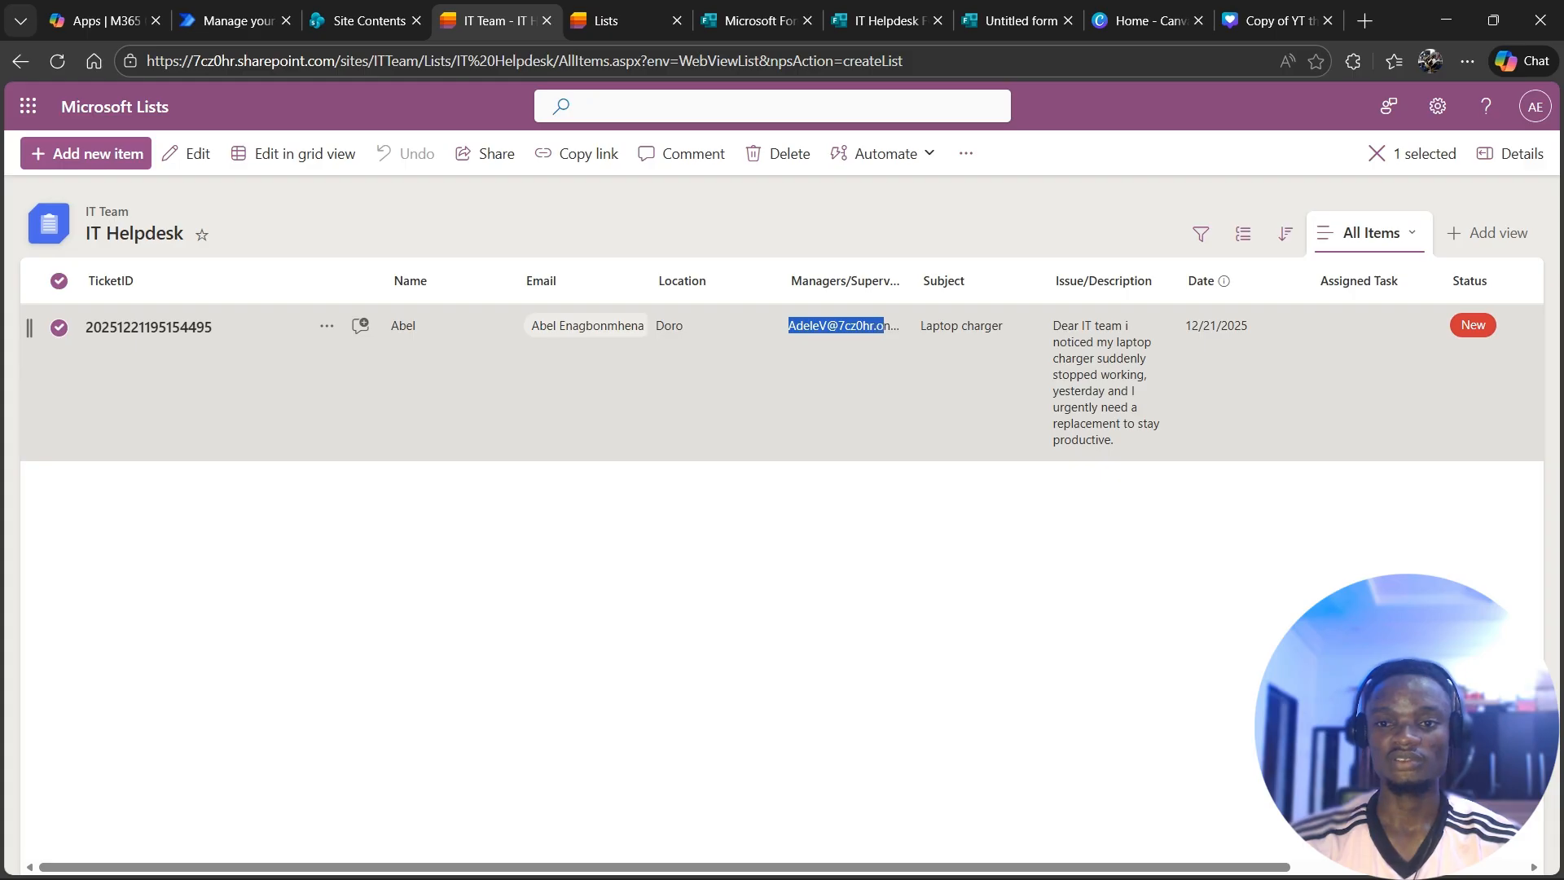
pyautogui.click(884, 326)
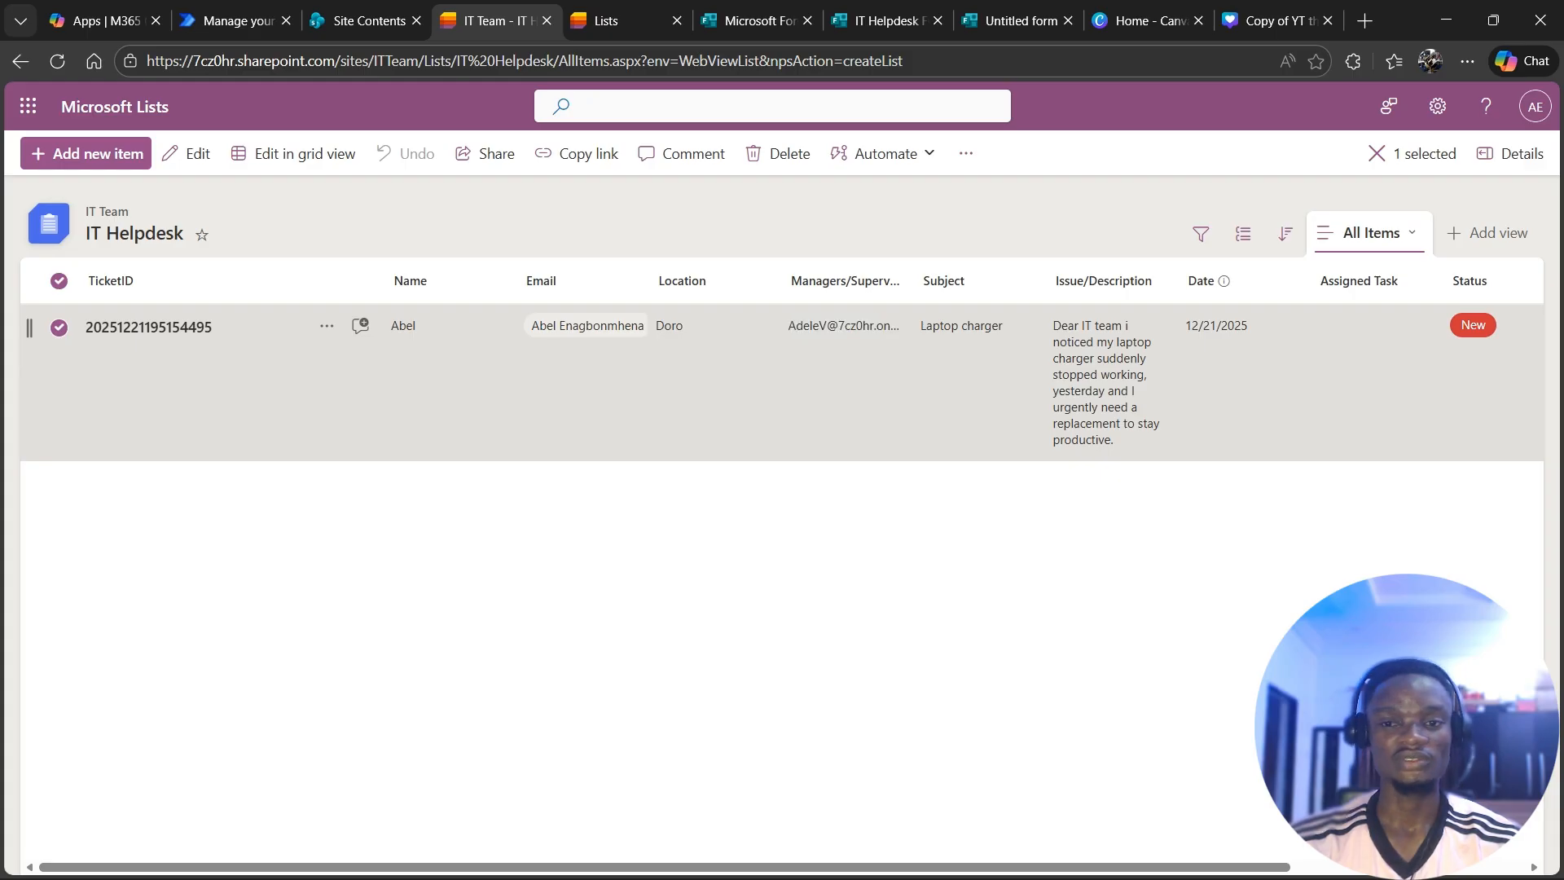
pyautogui.moveTo(814, 866); pyautogui.dragTo(1049, 867)
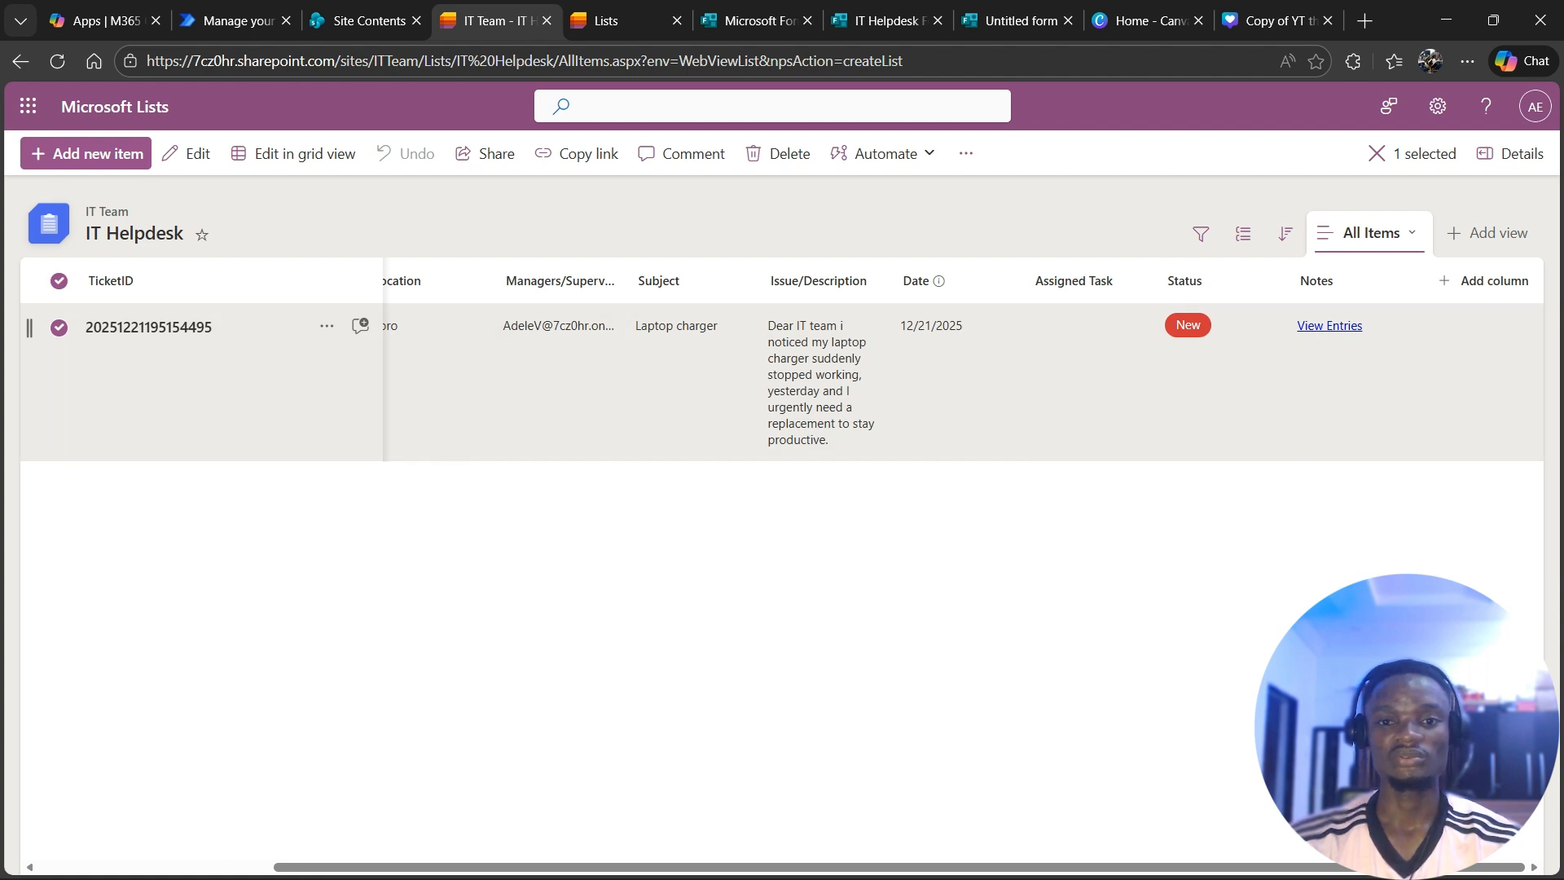
pyautogui.click(236, 21)
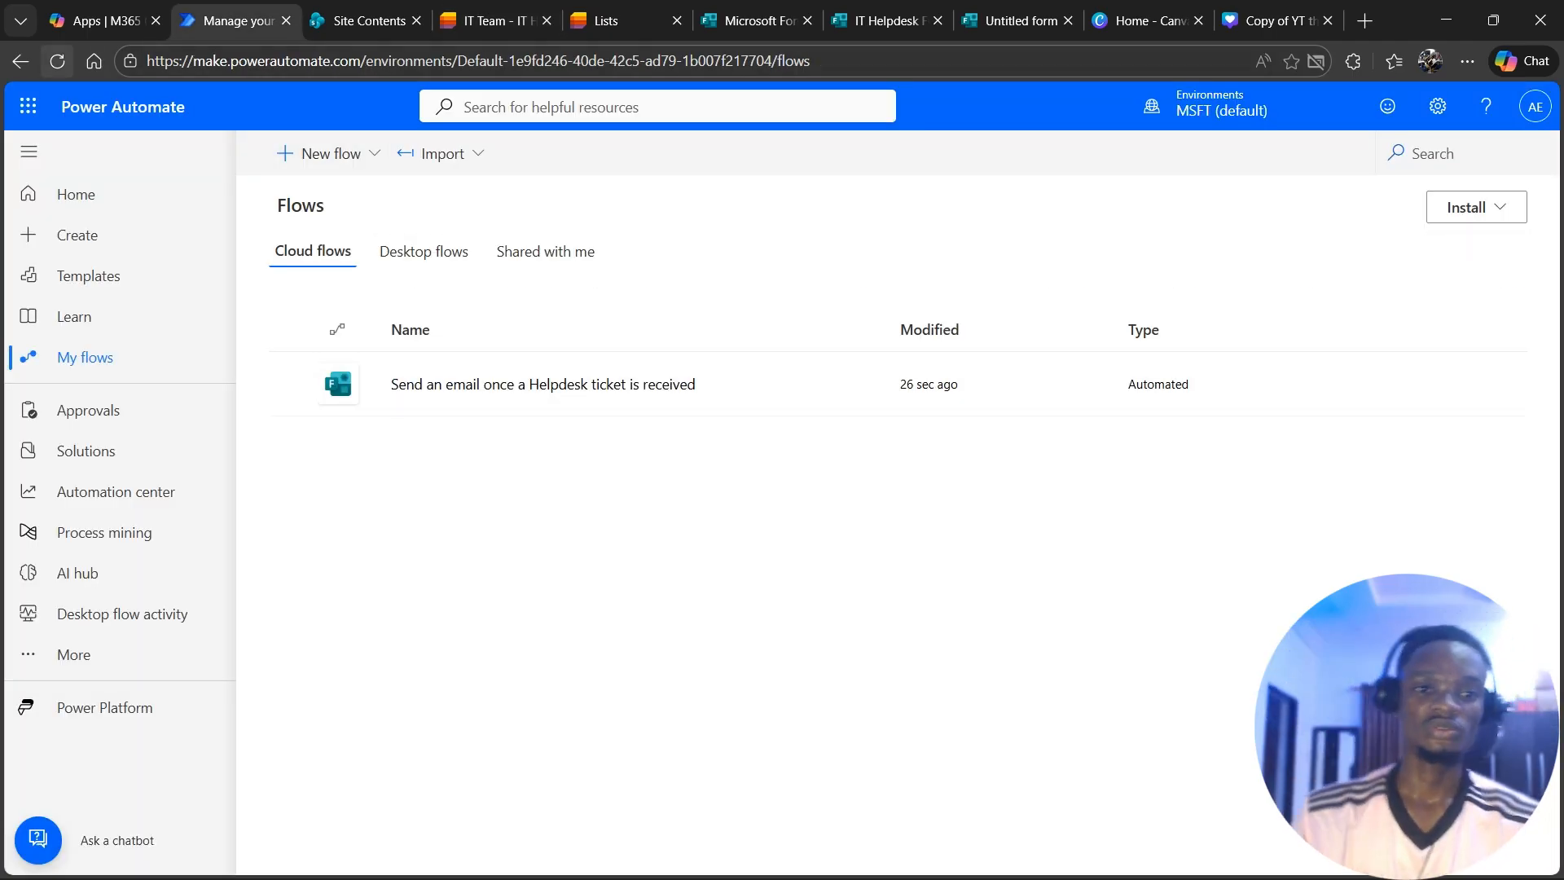
# Check the 'Send an email once a Helpdesk ticket is received' flow's run history for success
pyautogui.click(57, 61)
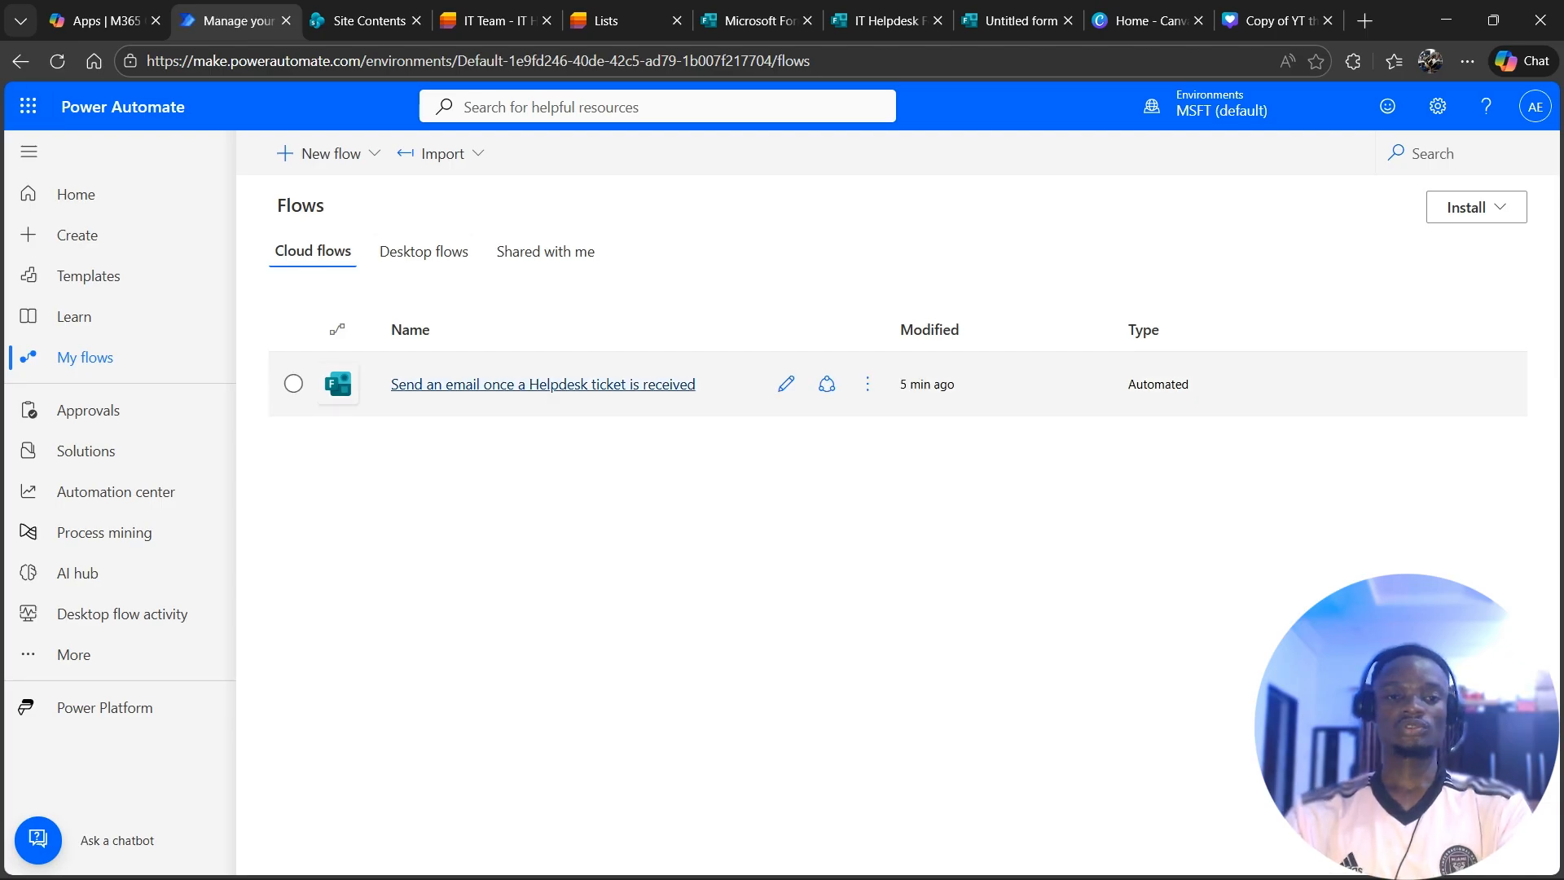
pyautogui.click(543, 384)
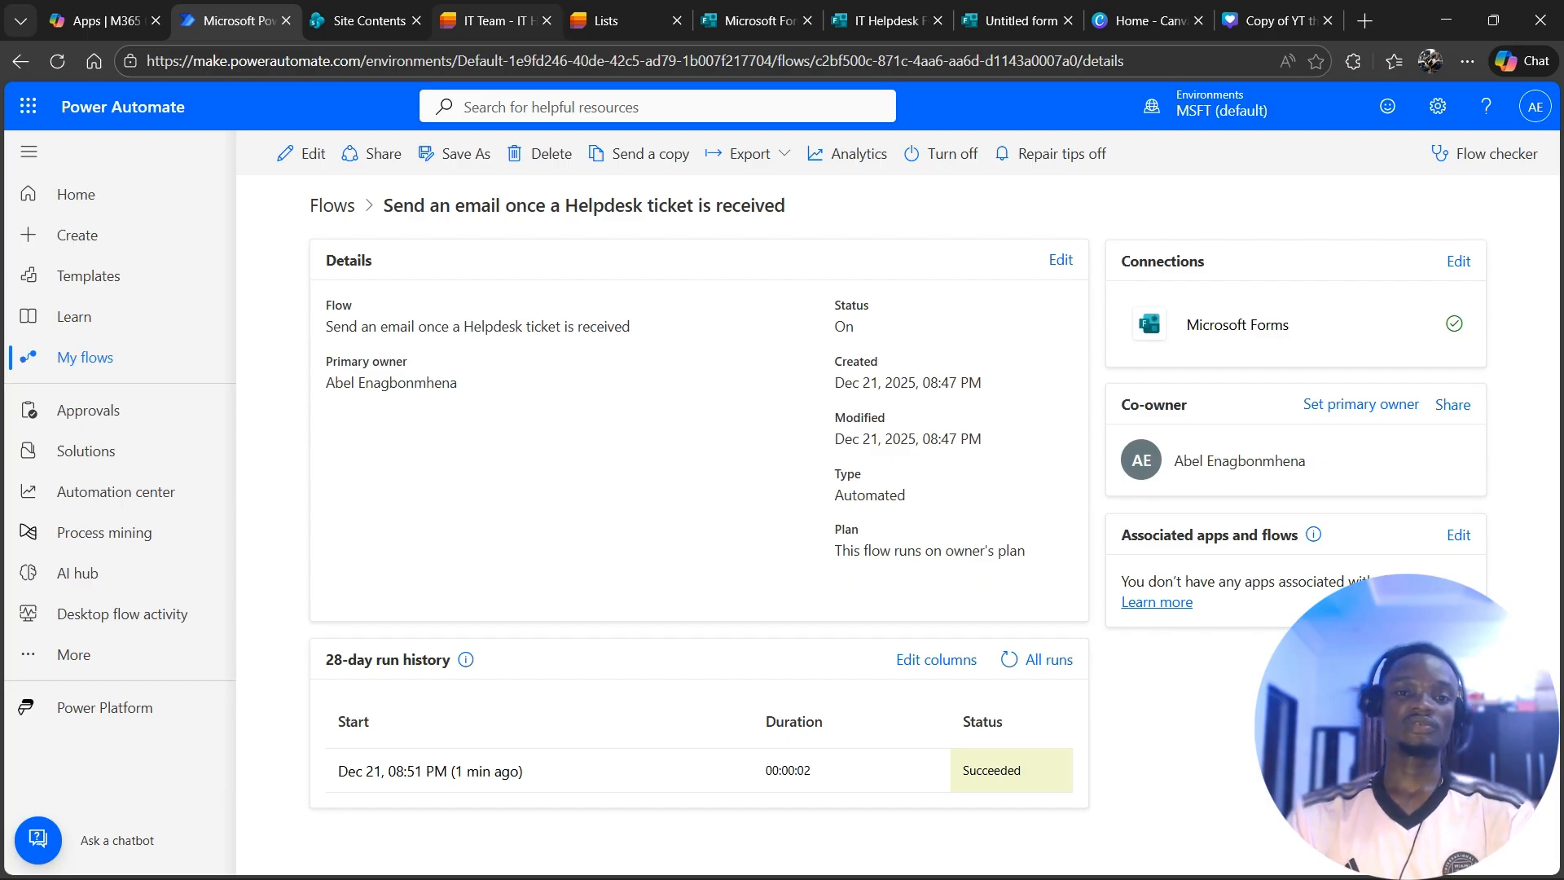
pyautogui.click(498, 21)
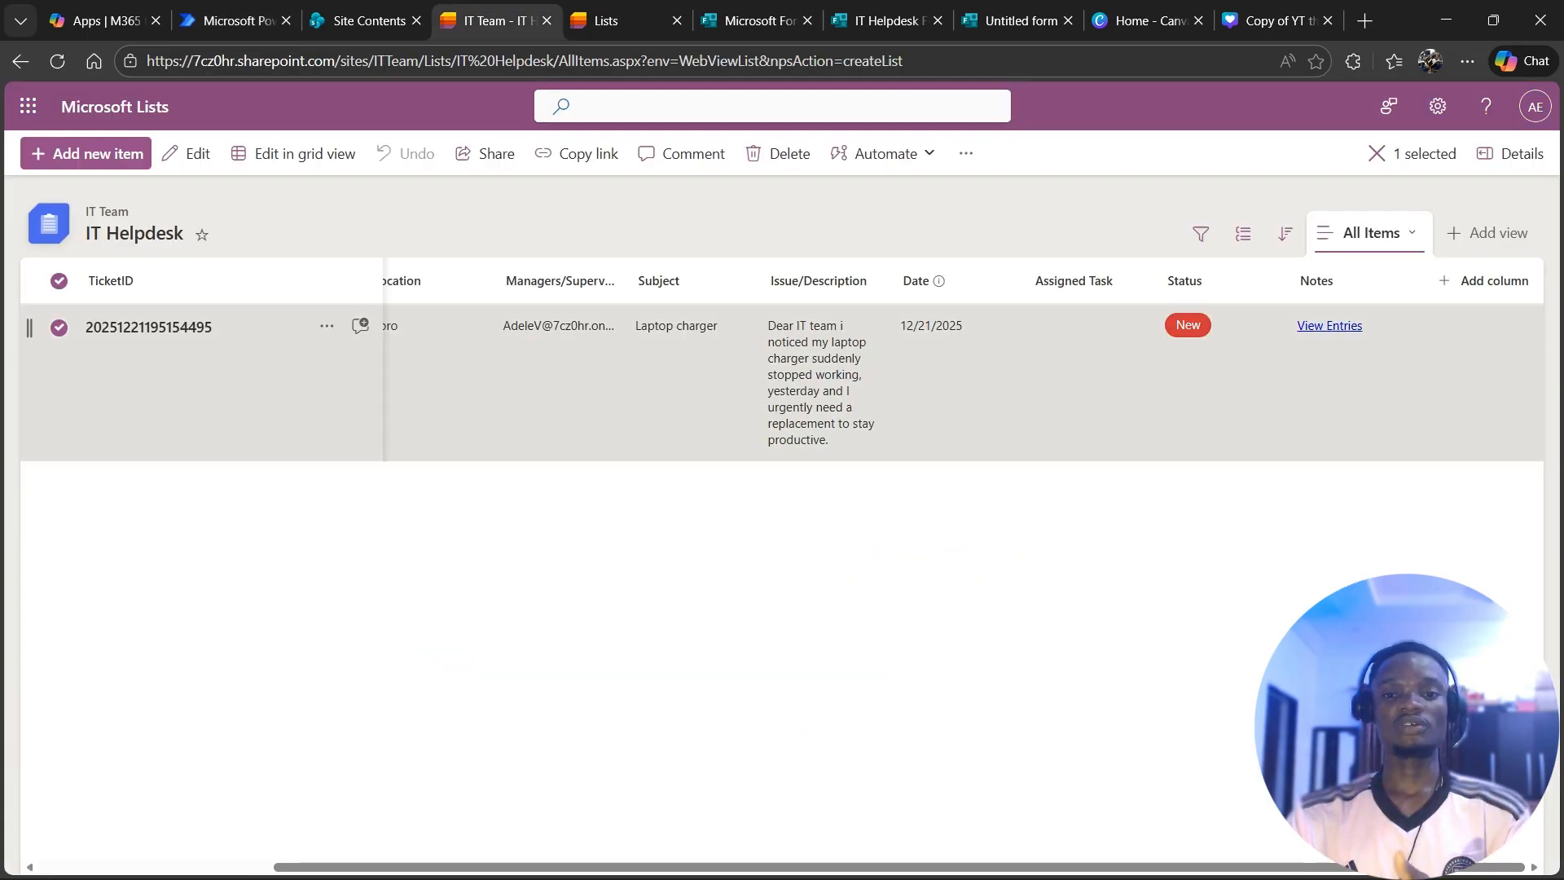
# Launch the account's Outlook mailbox from the Microsoft 365 apps page
pyautogui.click(106, 21)
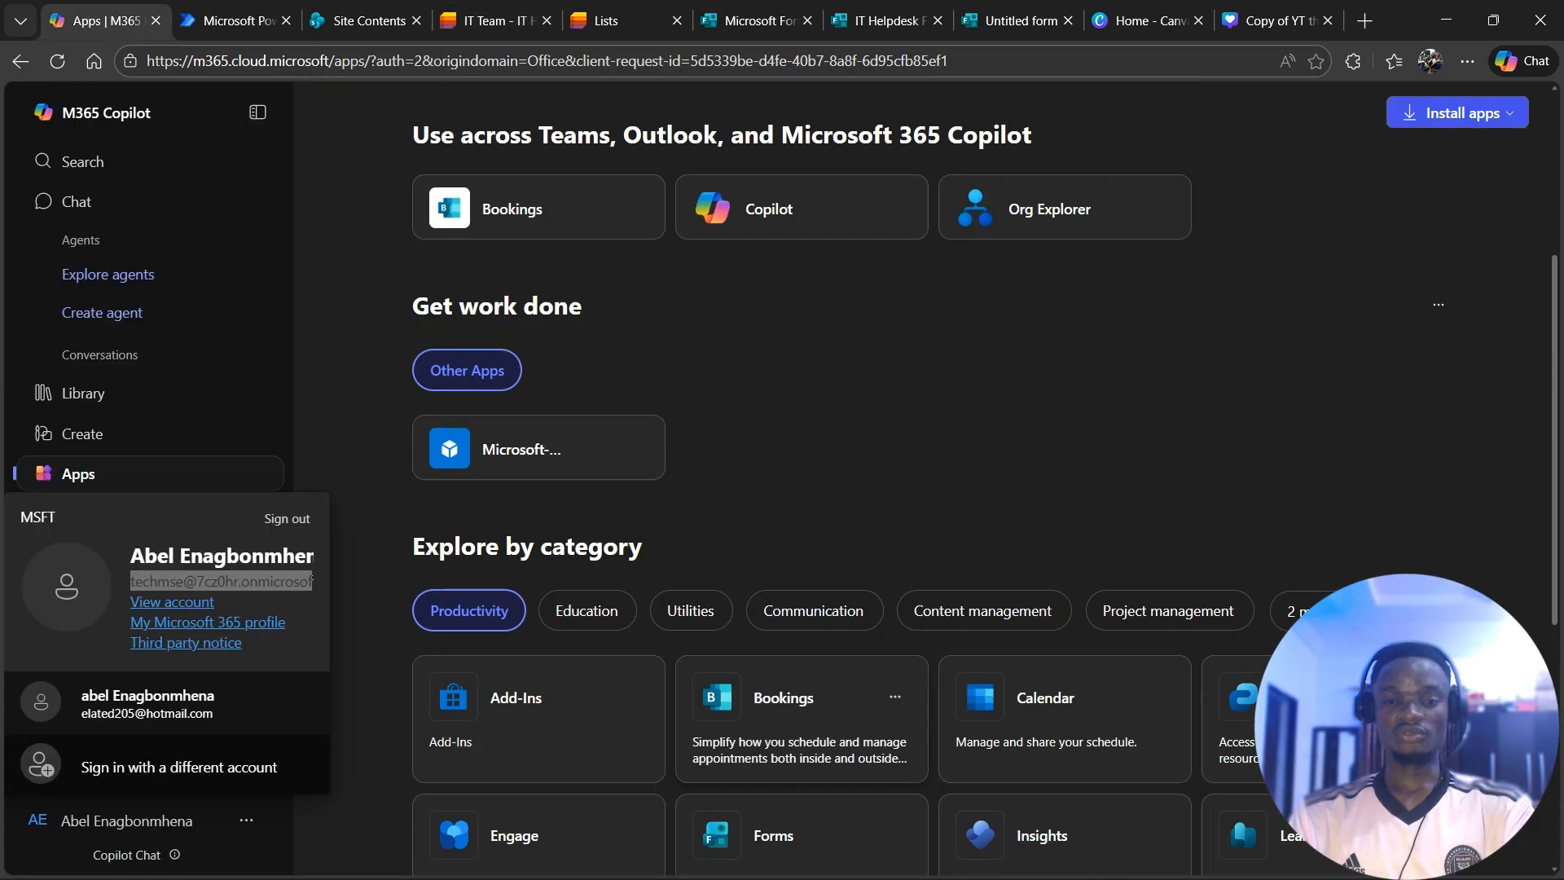
pyautogui.scroll(3, 928, 489)
pyautogui.scroll(2, 928, 488)
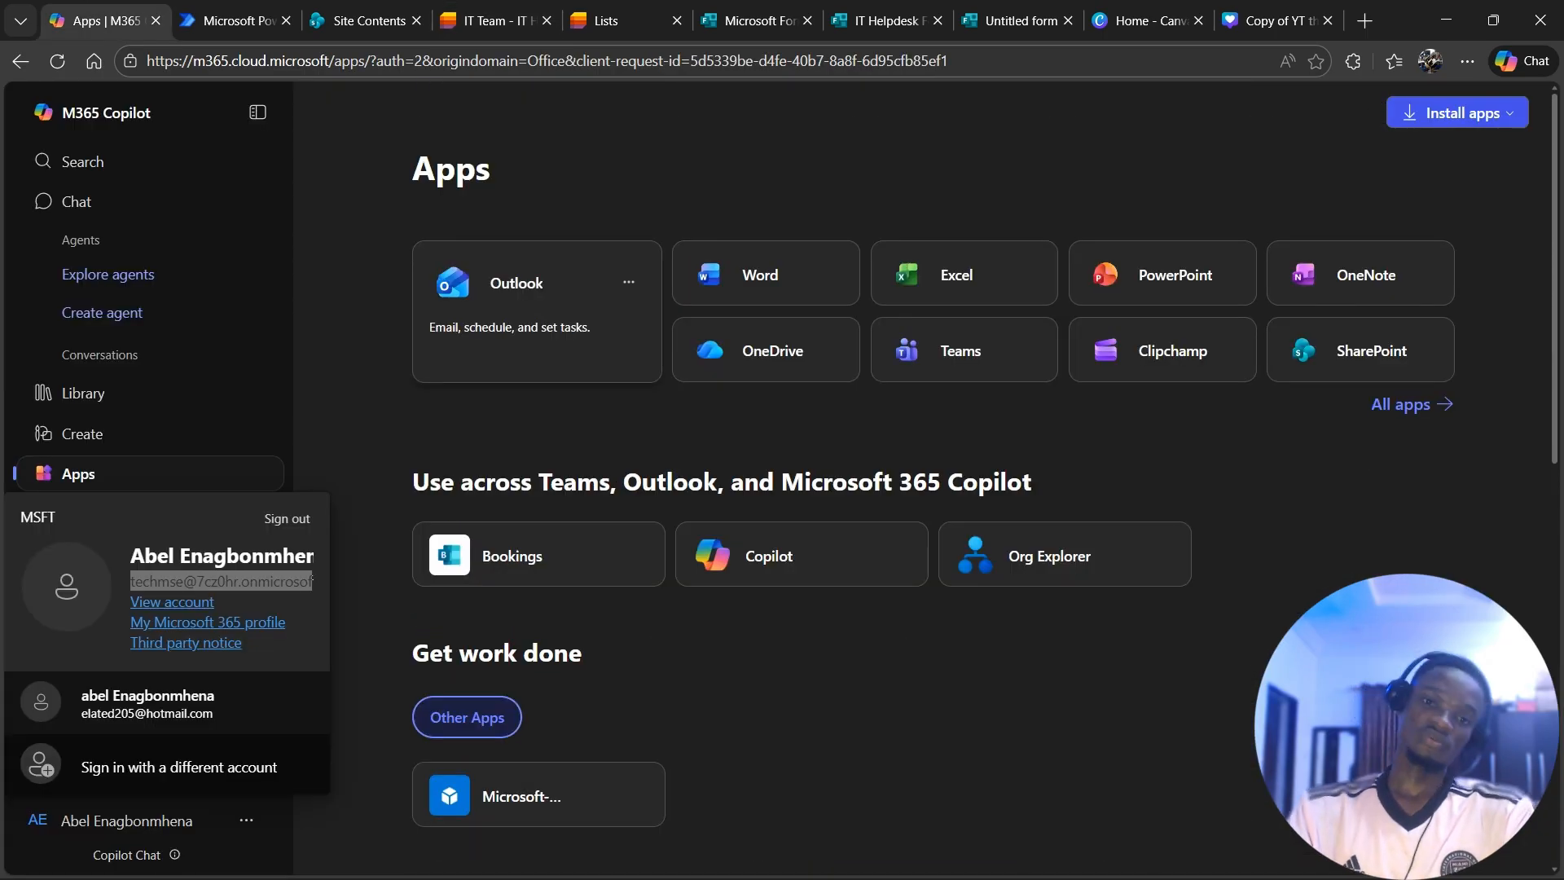
pyautogui.click(312, 580)
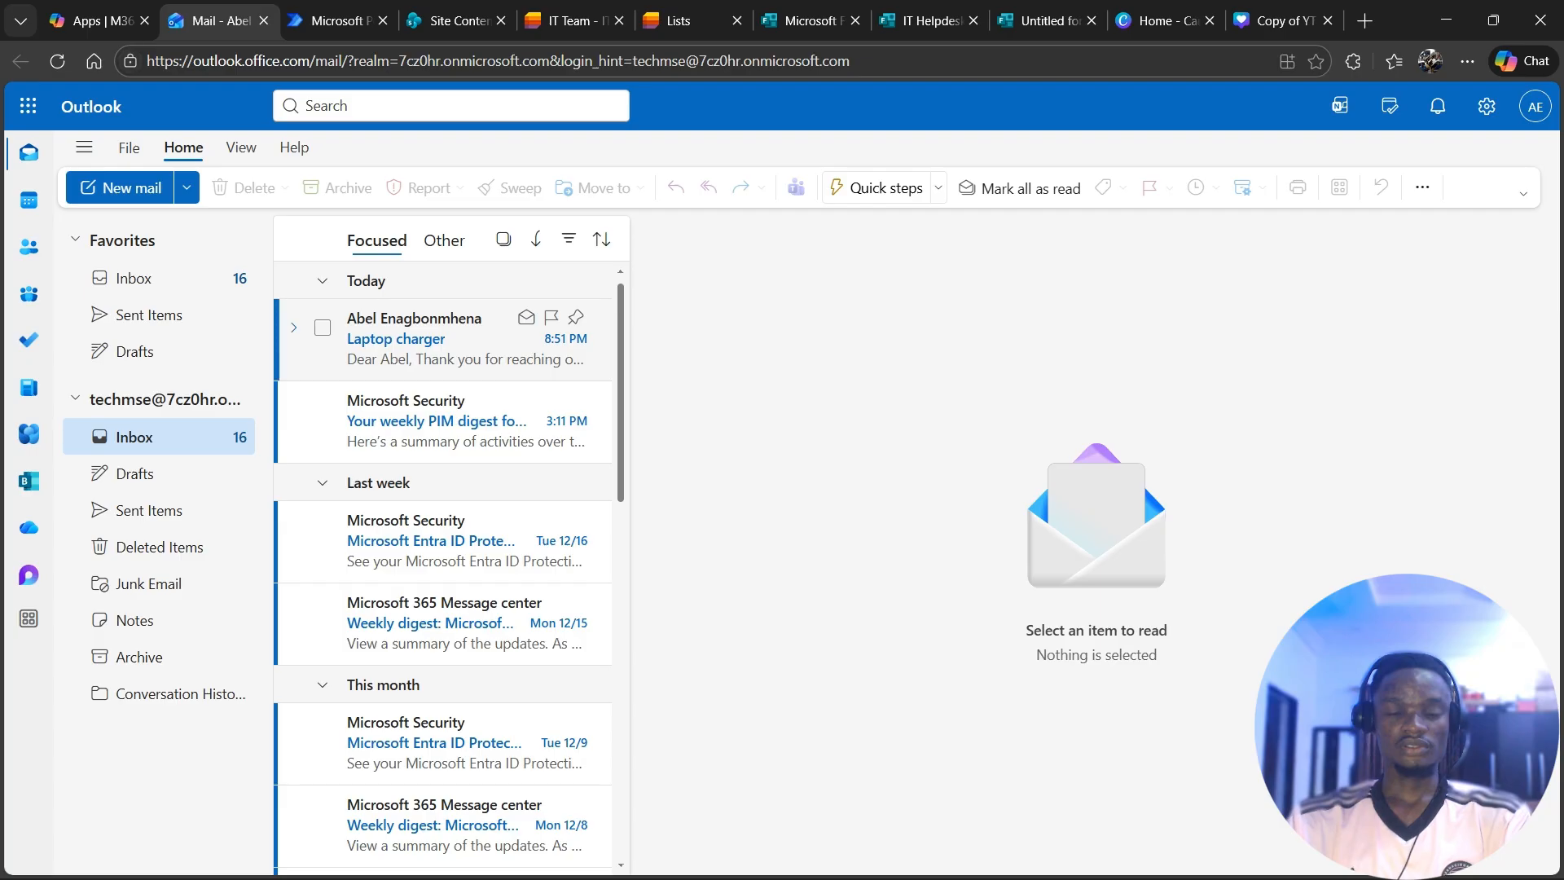
# Open the Laptop charger email and review its ticket number, reported issue and In Progress status
pyautogui.click(442, 339)
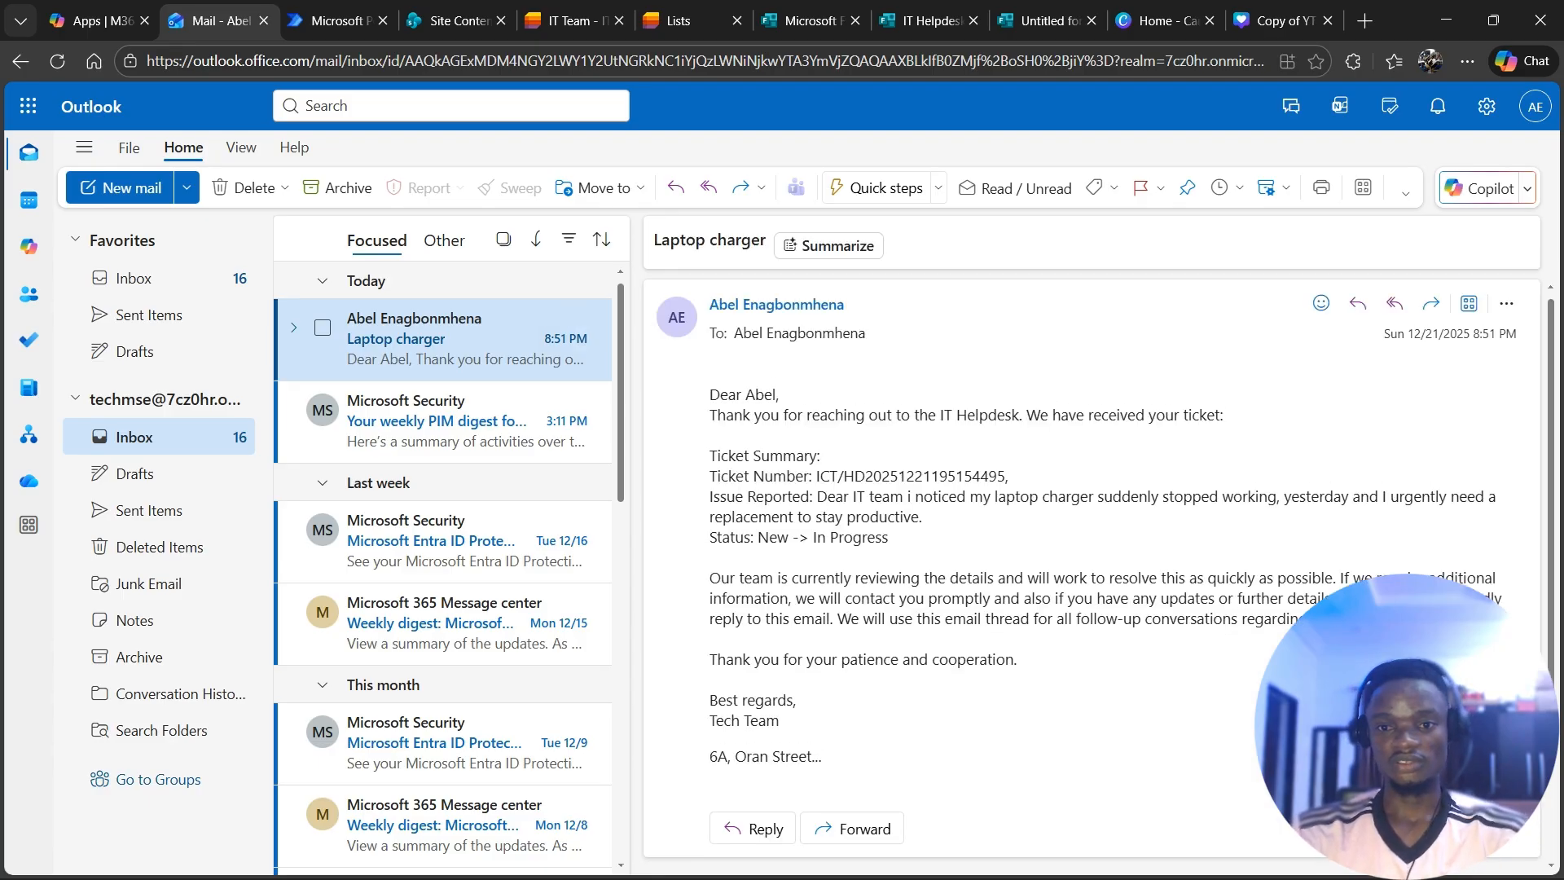
pyautogui.moveTo(816, 476); pyautogui.dragTo(1009, 477)
pyautogui.click(1010, 477)
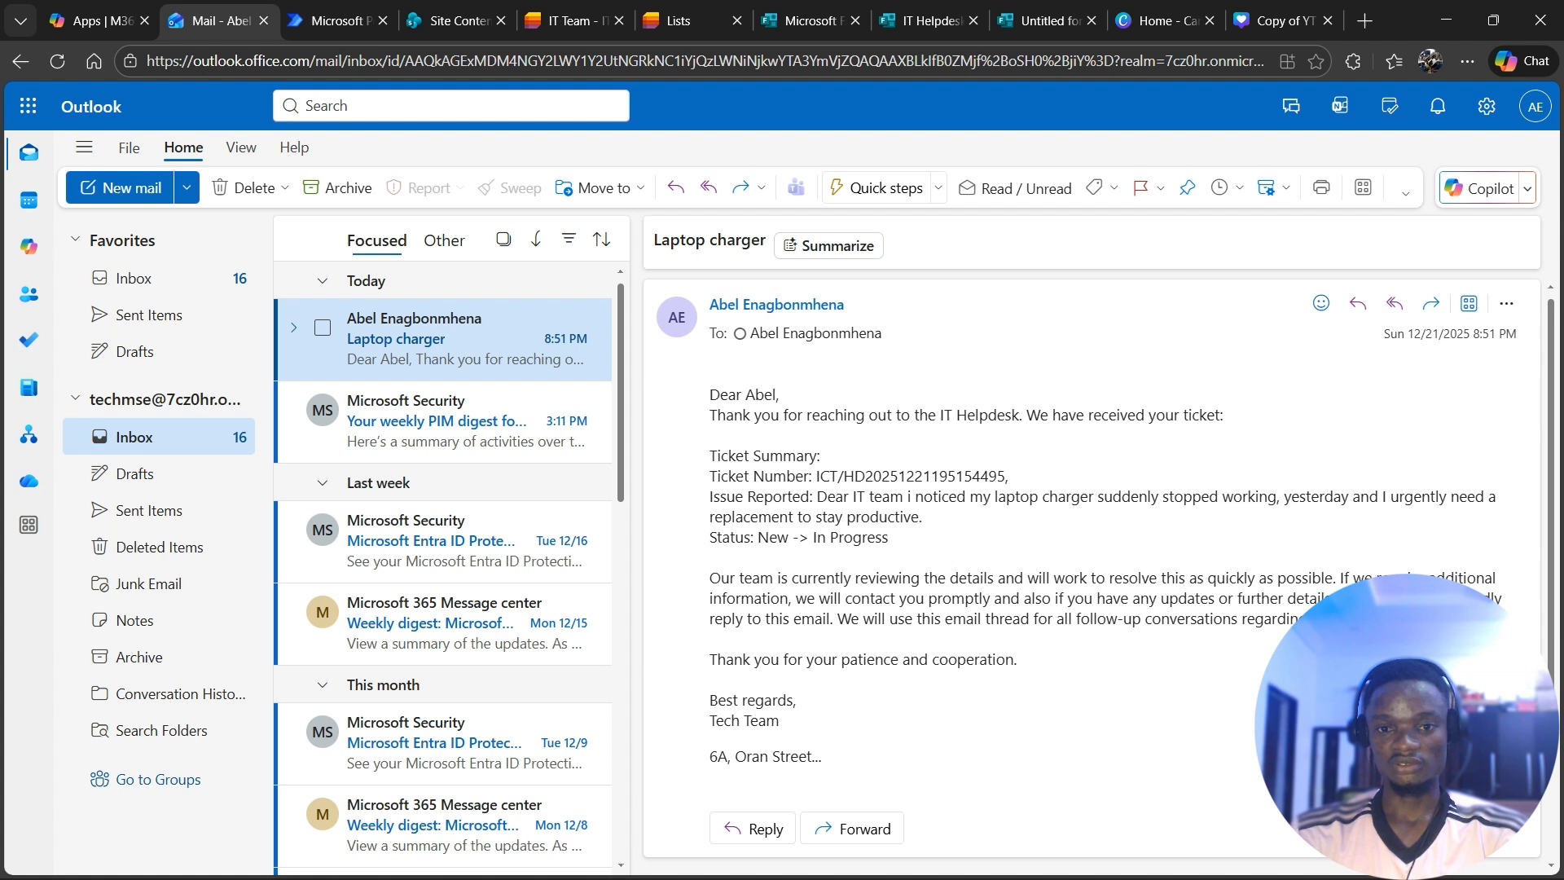
pyautogui.moveTo(795, 476); pyautogui.dragTo(1009, 476)
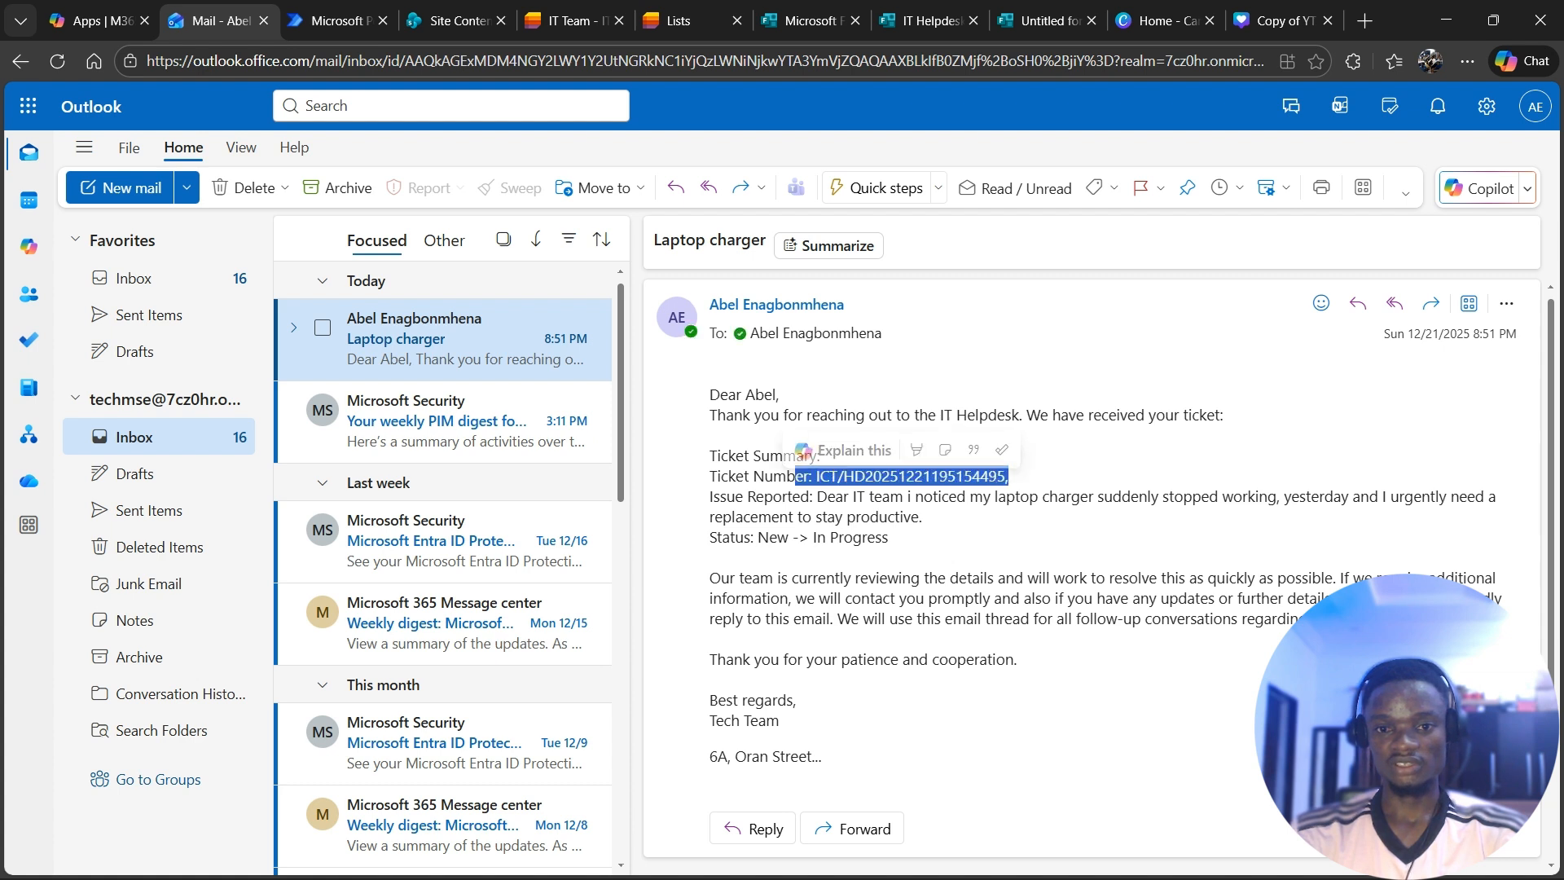
pyautogui.click(1009, 477)
pyautogui.moveTo(813, 496); pyautogui.dragTo(921, 516)
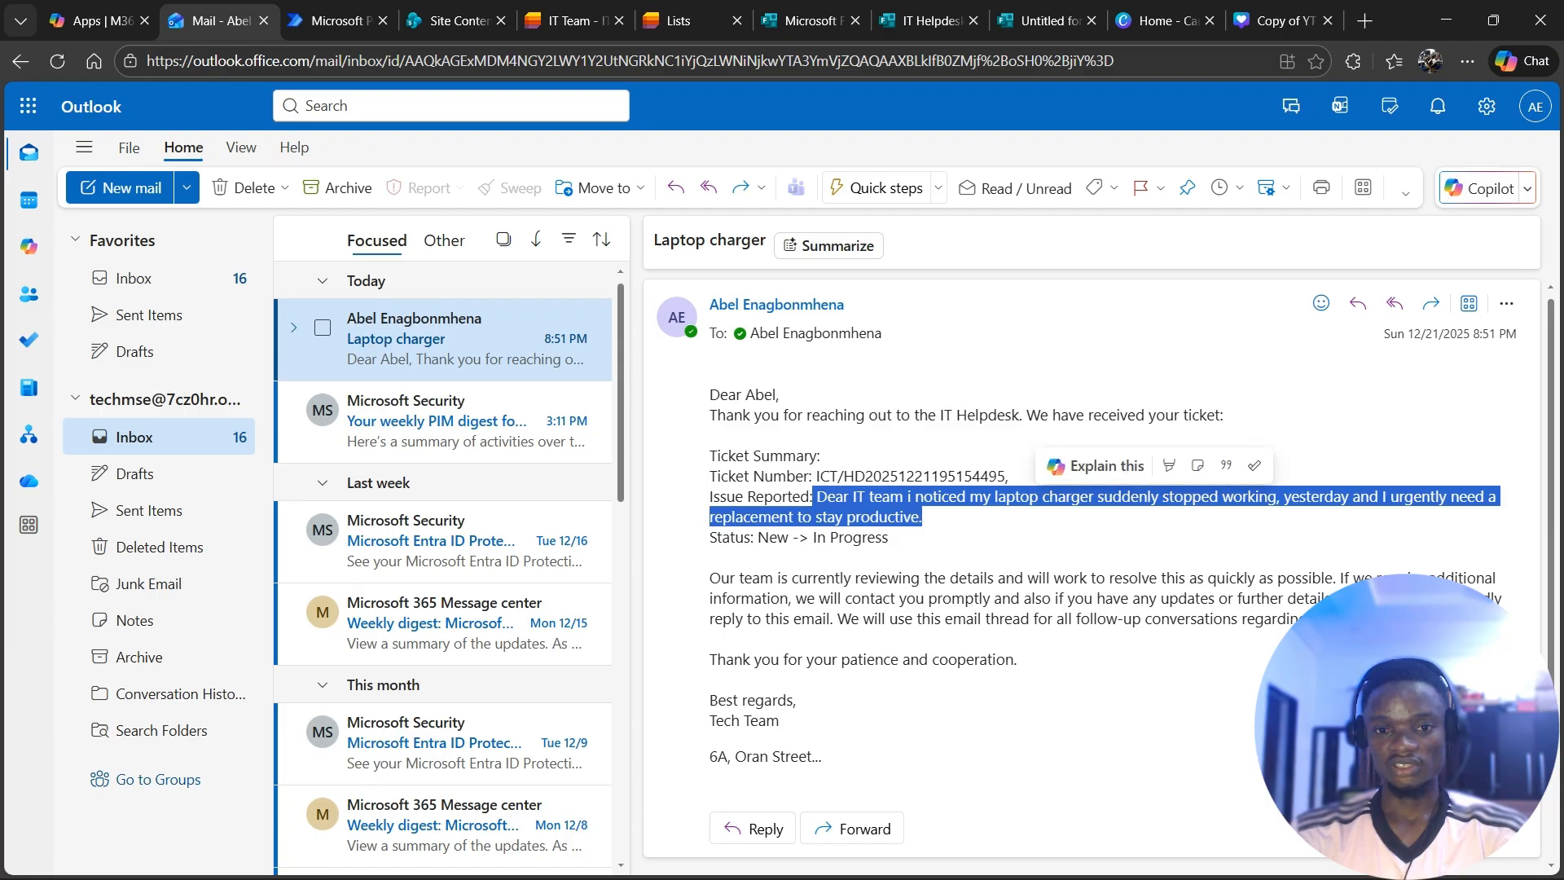
pyautogui.moveTo(813, 537); pyautogui.dragTo(888, 537)
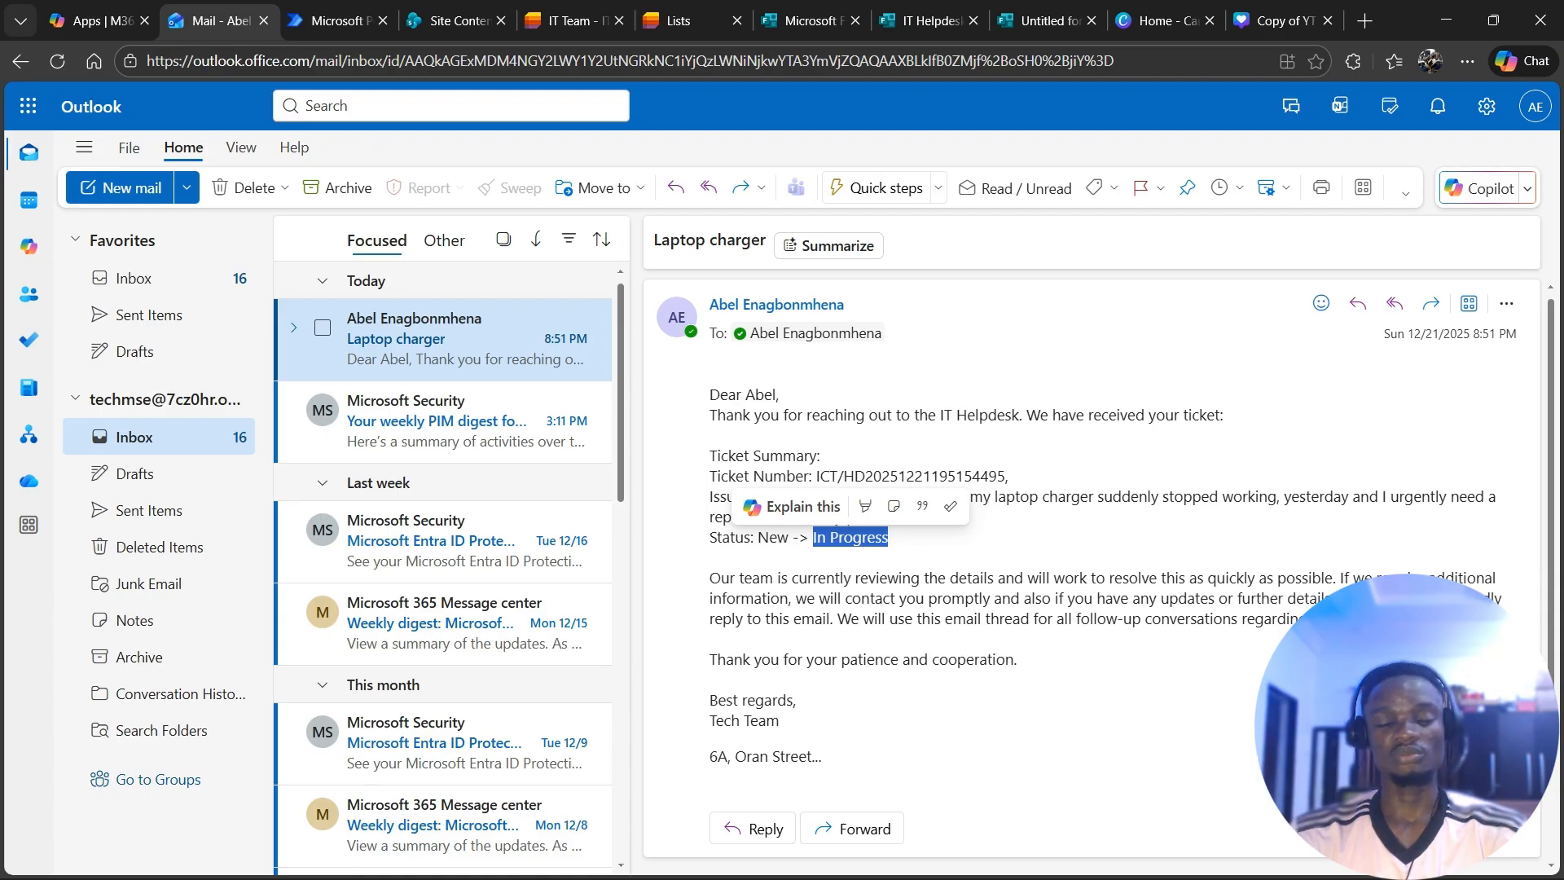
pyautogui.scroll(-2, 1098, 567)
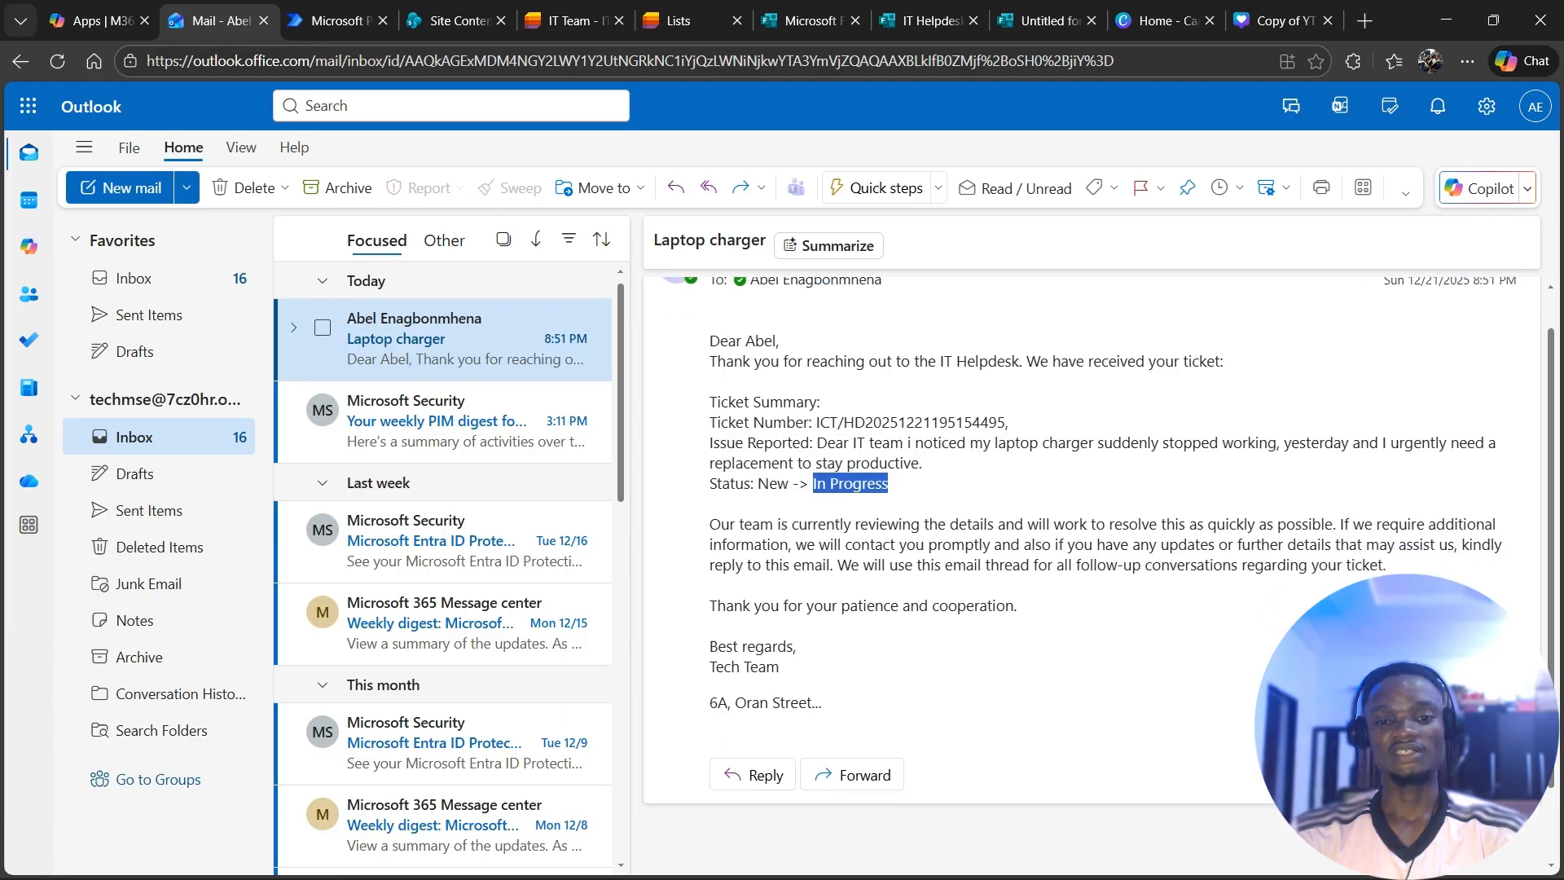
pyautogui.scroll(2, 1098, 567)
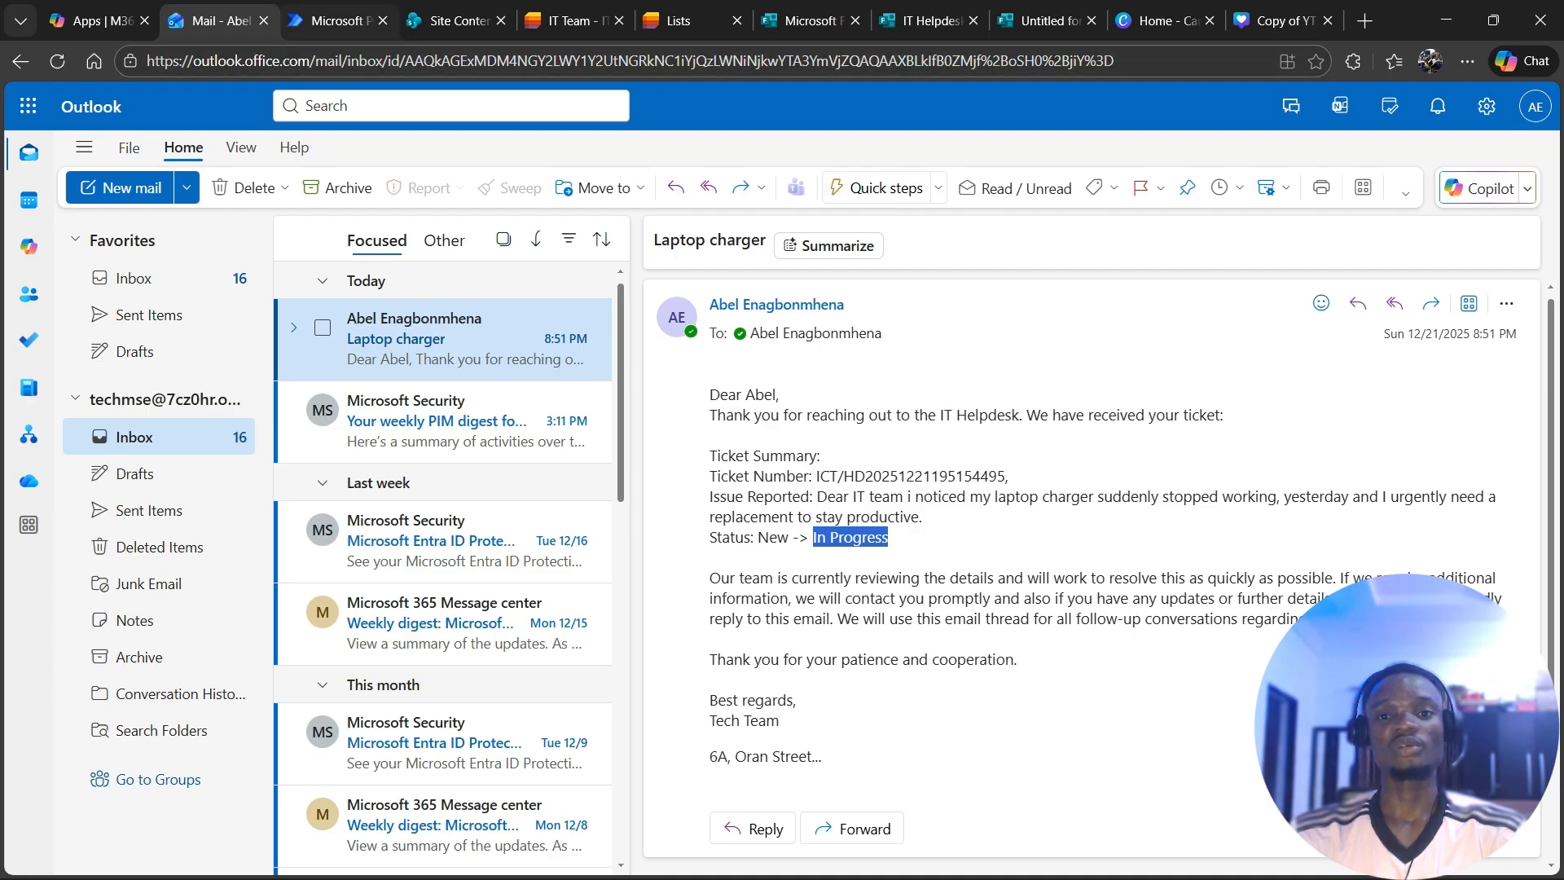
pyautogui.hotkey('ctrl', 'Tab')
# Edit the flow and add the CC parameter to the Send an email (V2) action
pyautogui.click(302, 154)
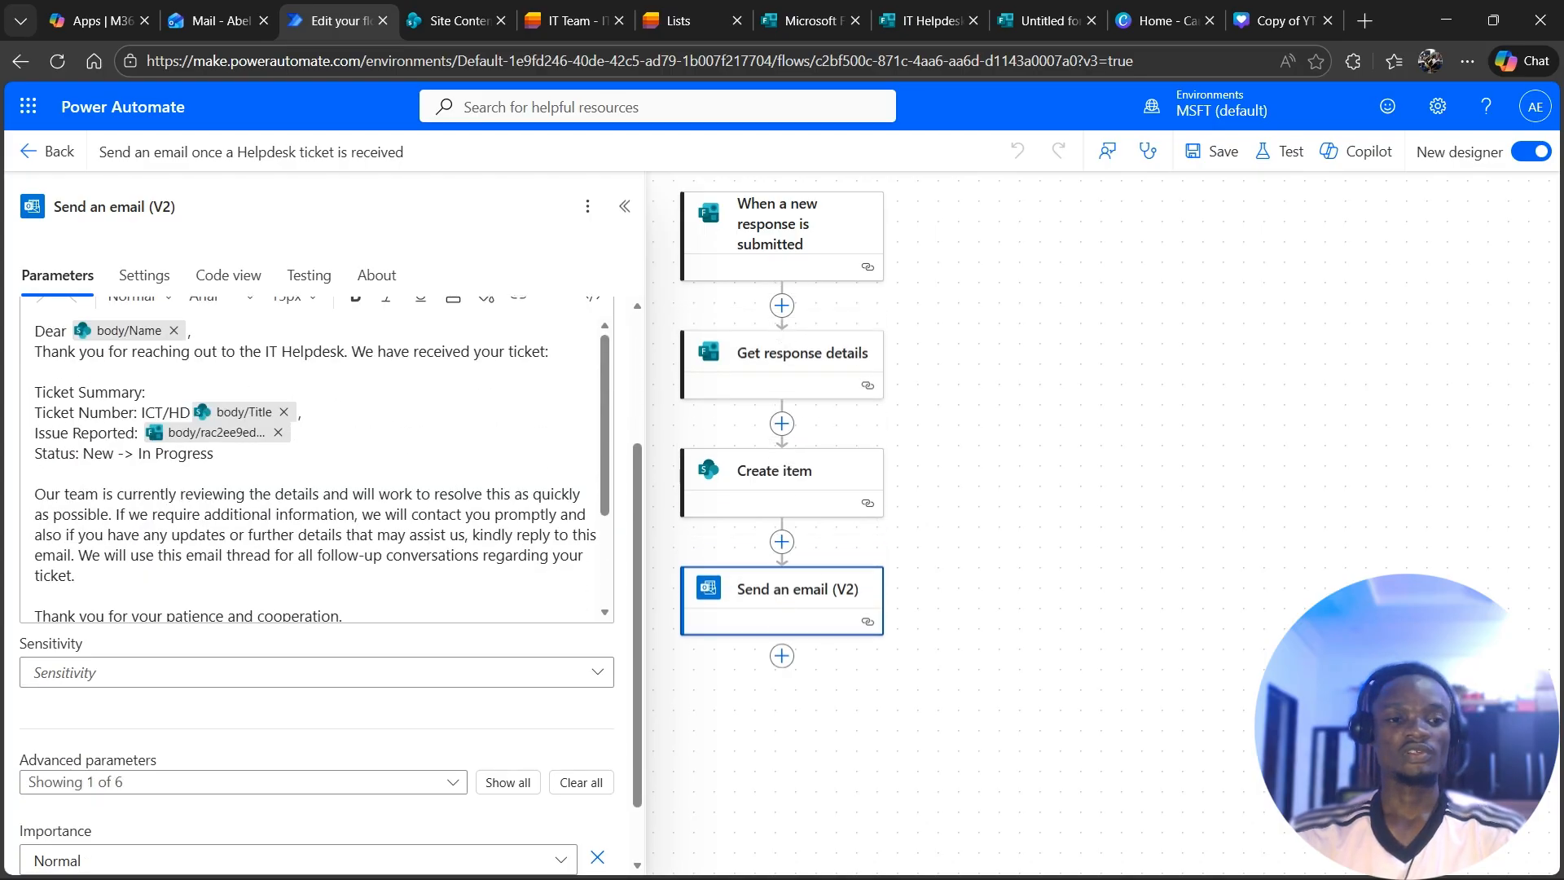
pyautogui.scroll(-2, 316, 570)
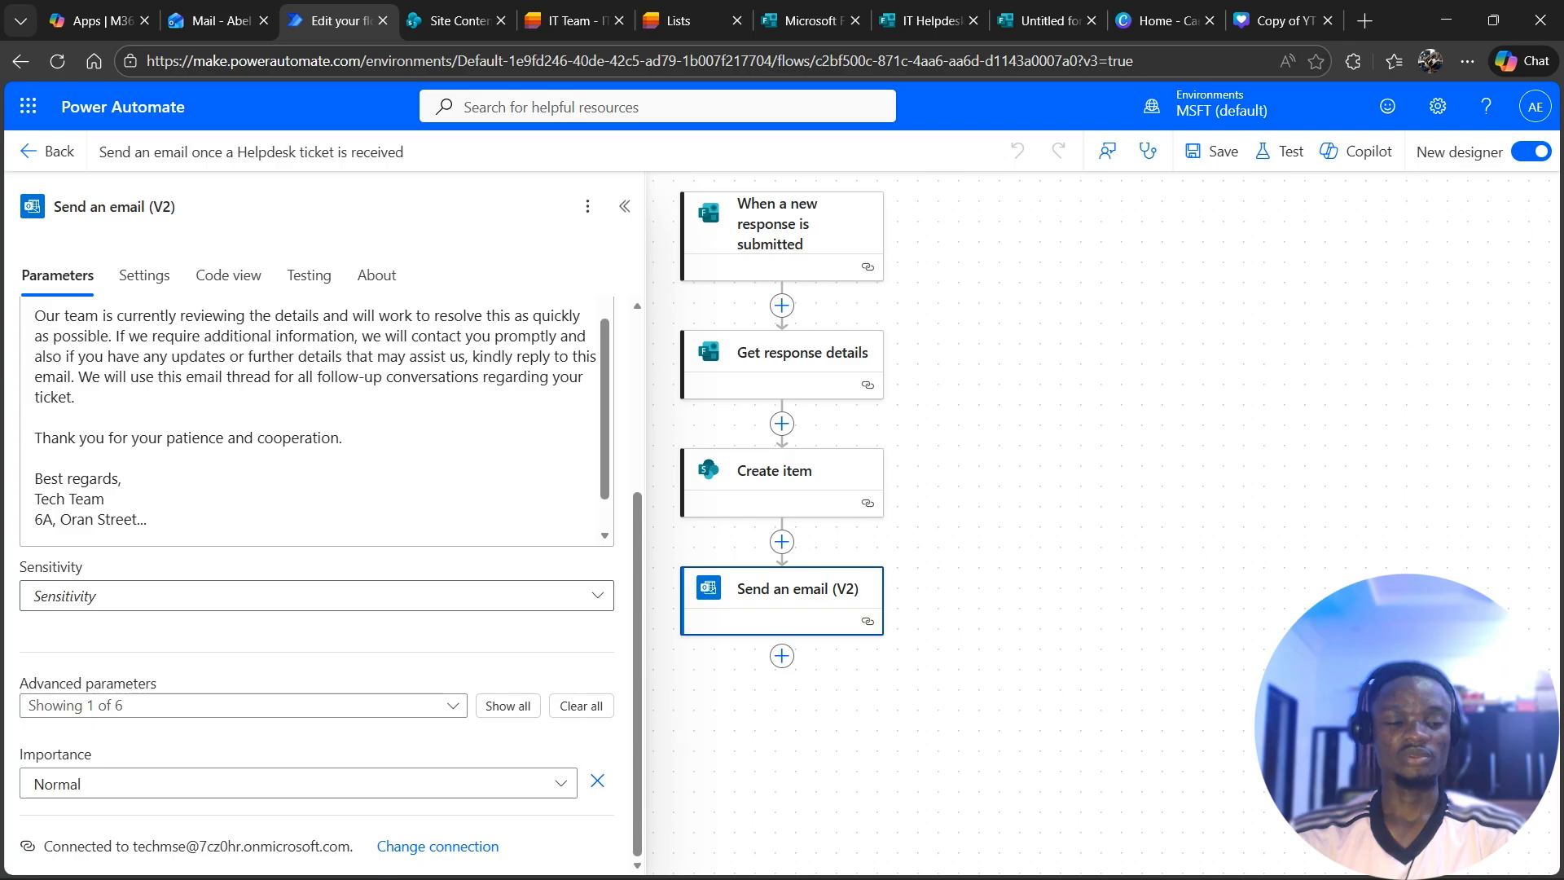
pyautogui.scroll(2, 316, 596)
pyautogui.scroll(-3, 316, 596)
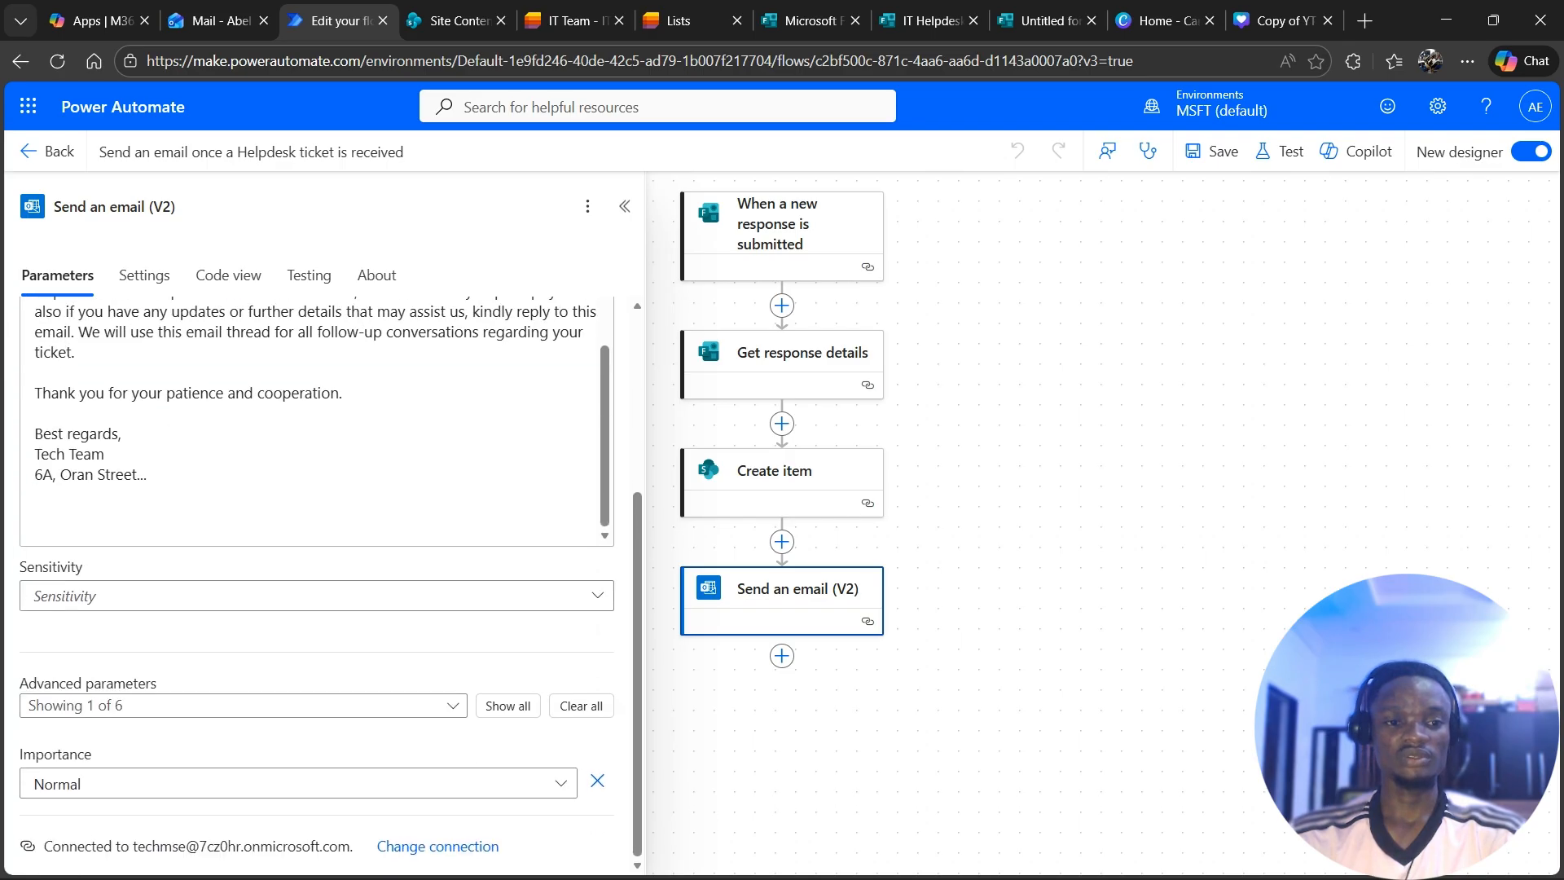
pyautogui.click(243, 705)
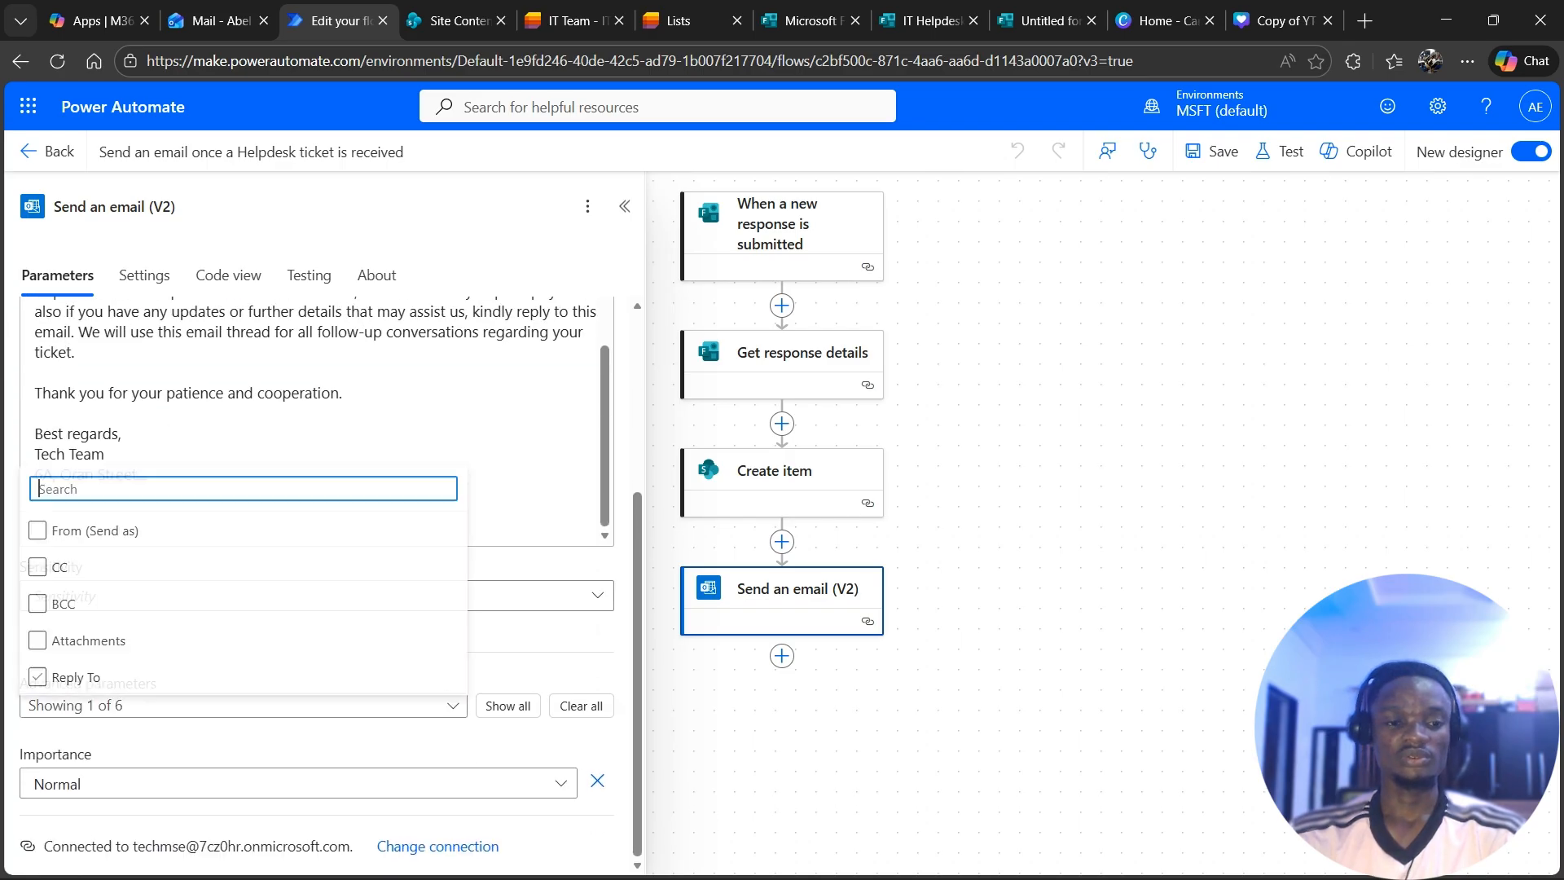
pyautogui.click(37, 565)
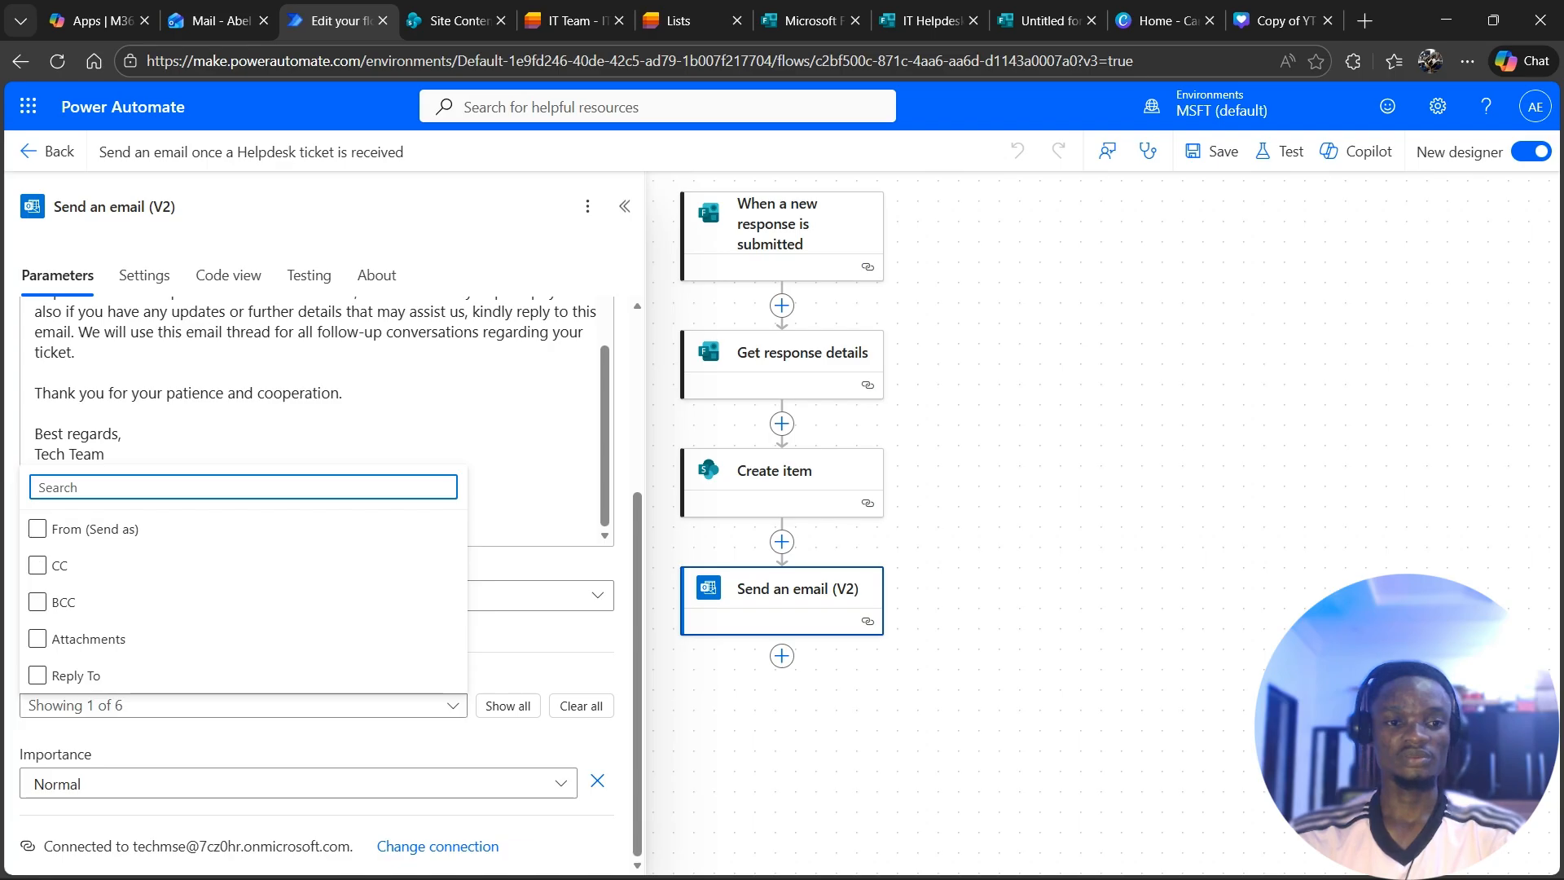
pyautogui.click(37, 565)
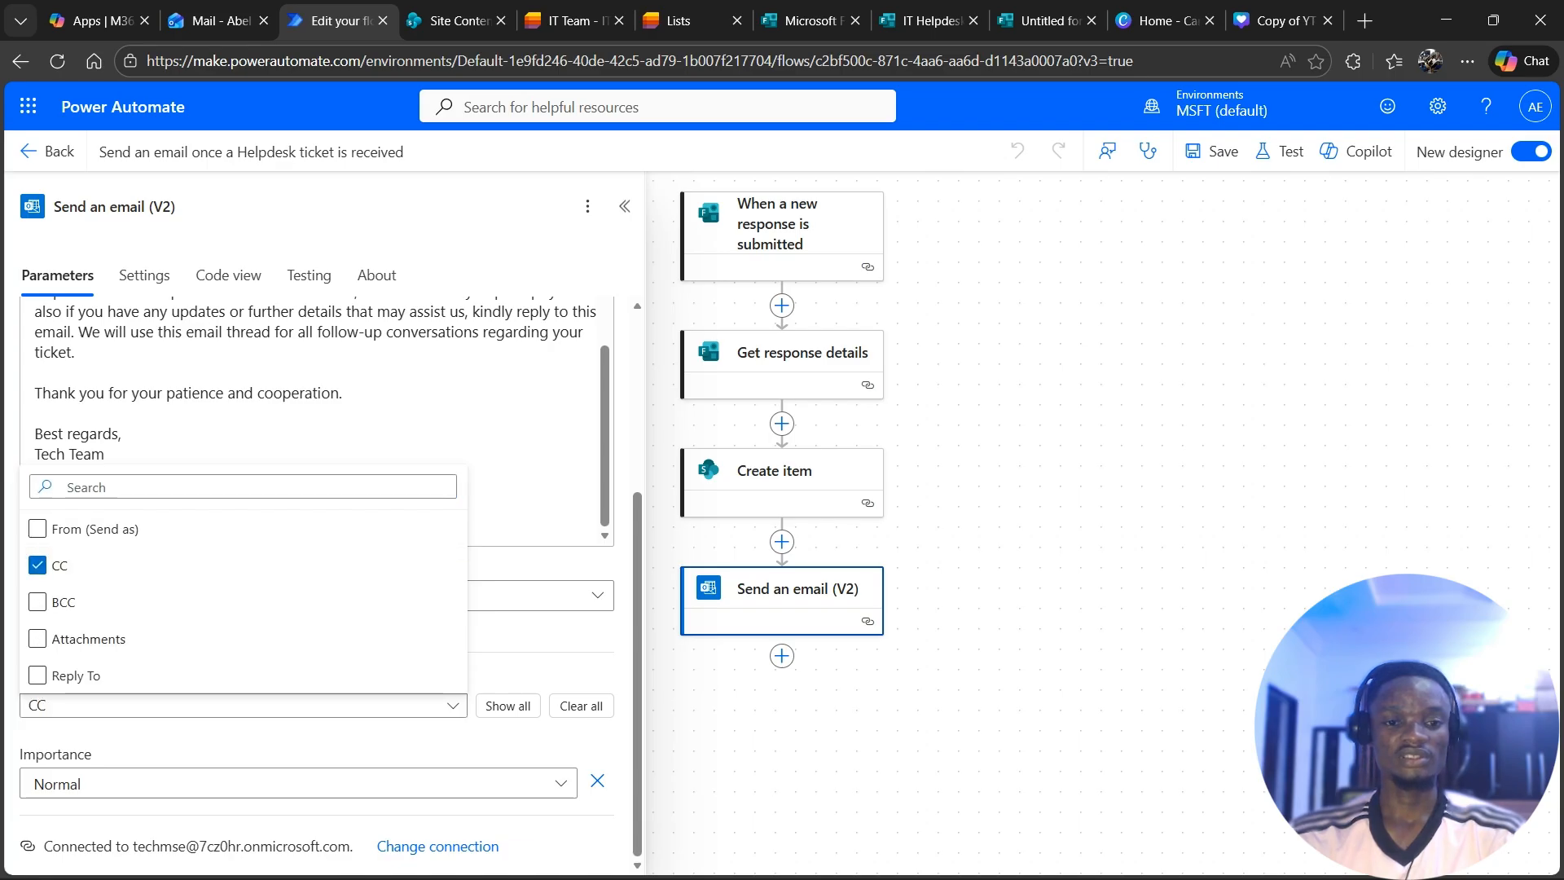
pyautogui.click(529, 656)
# Set CC to the dynamic 'Manager or Supervisor Email' form answer
pyautogui.scroll(-2, 325, 655)
pyautogui.click(285, 718)
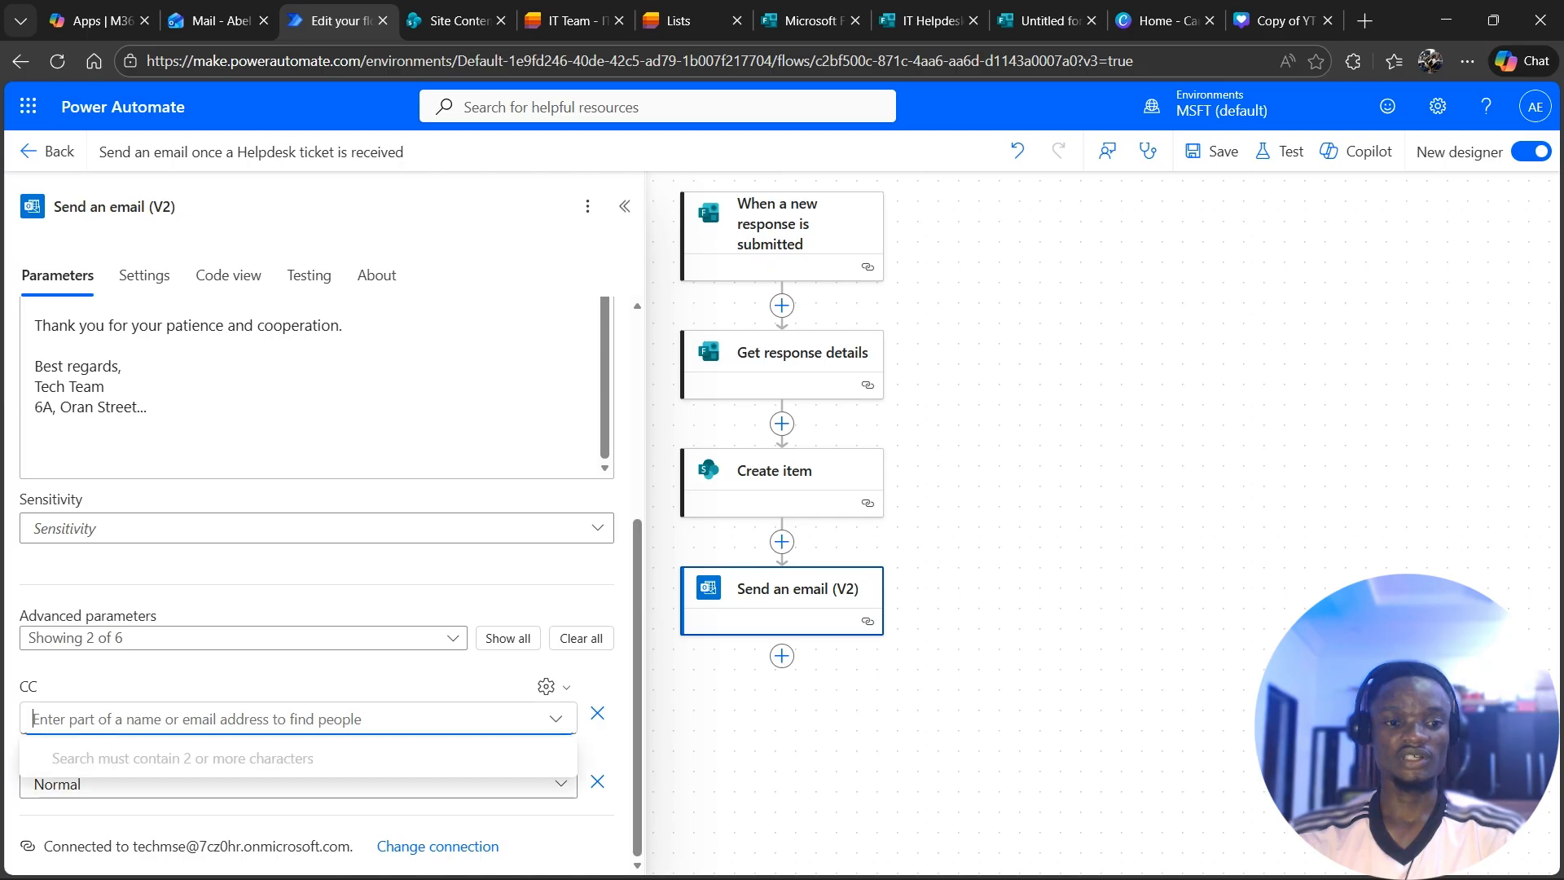
pyautogui.click(545, 686)
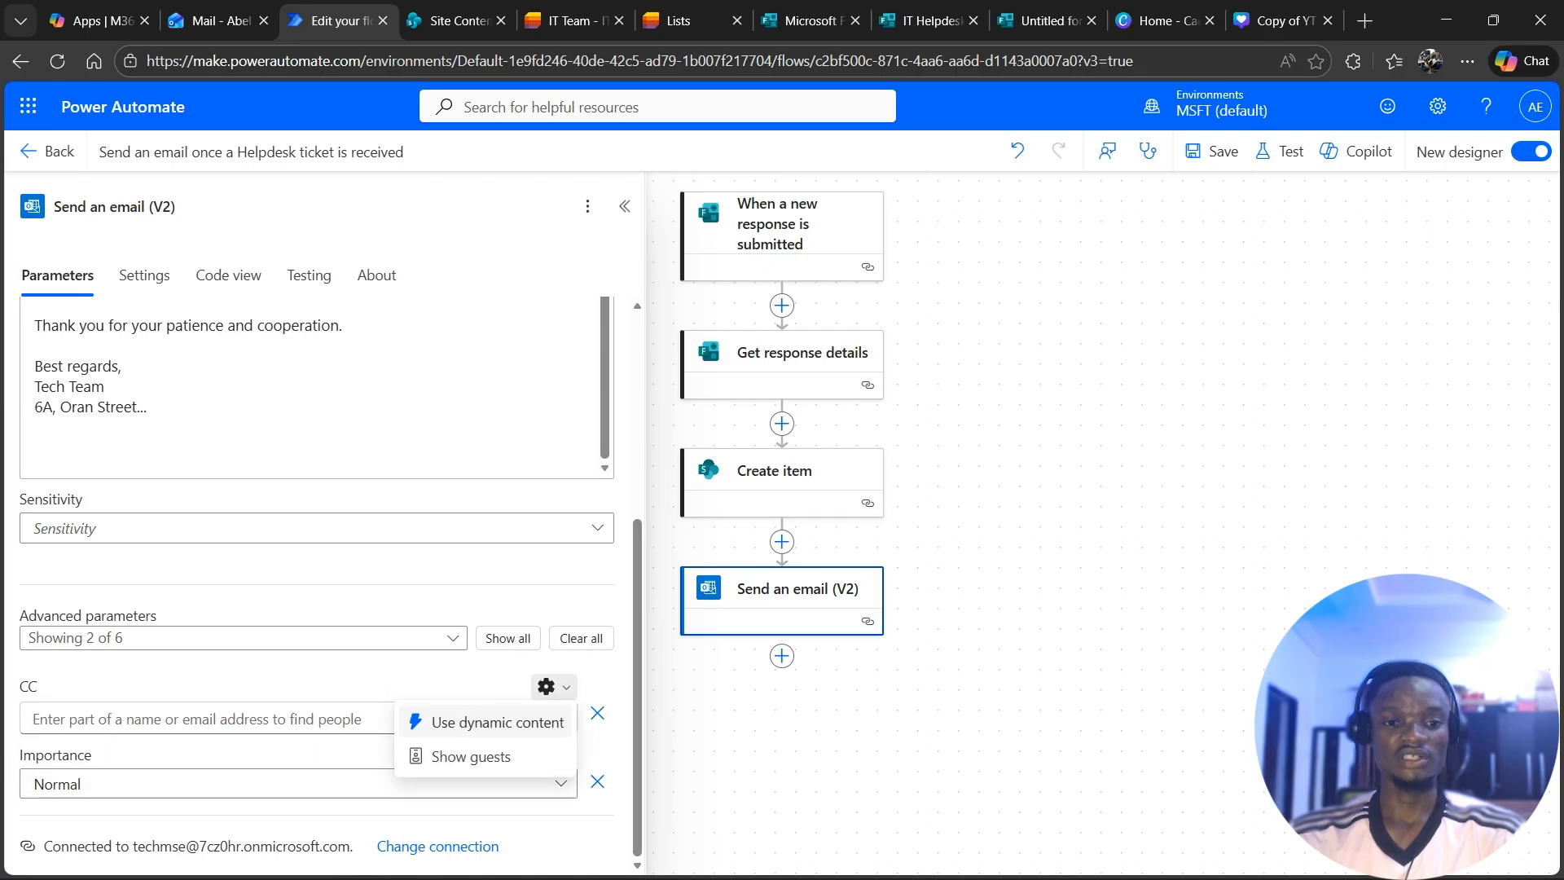
pyautogui.click(496, 722)
pyautogui.click(33, 720)
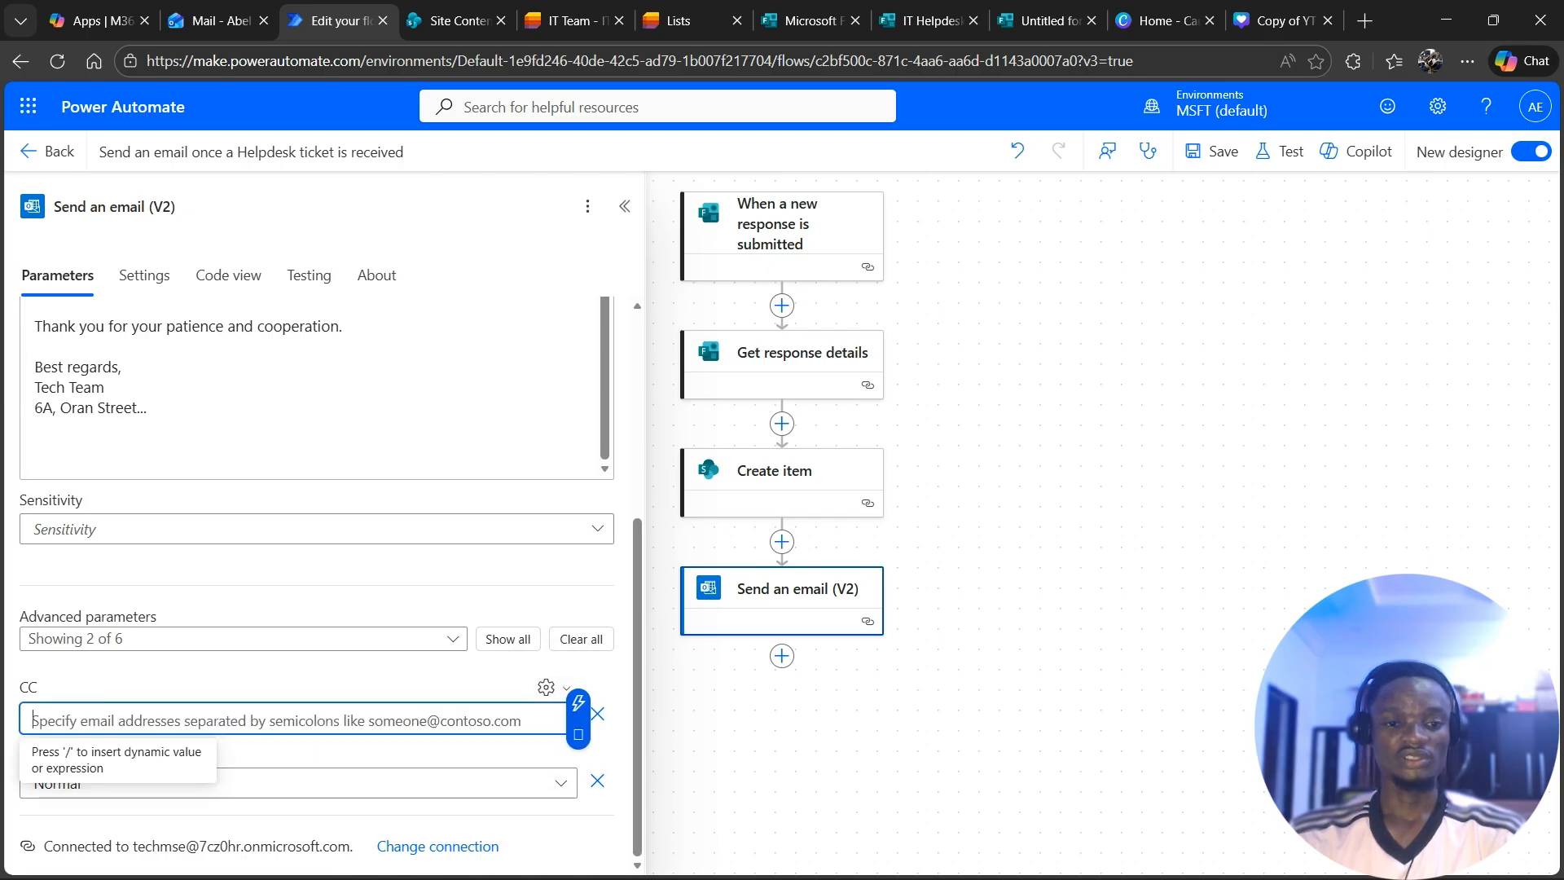
pyautogui.click(578, 702)
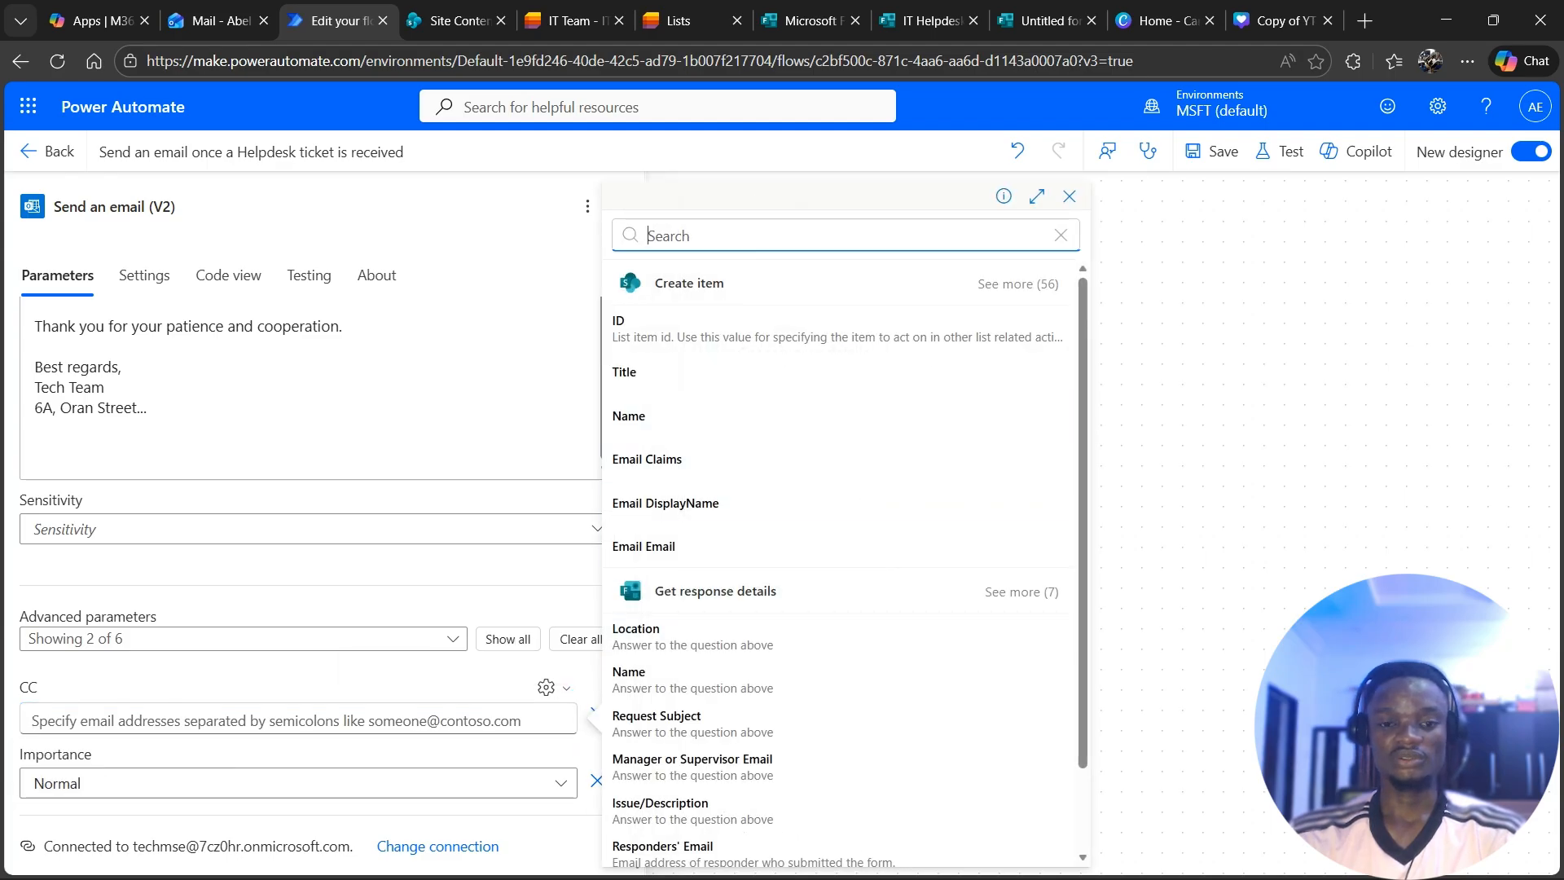
pyautogui.scroll(-2, 839, 570)
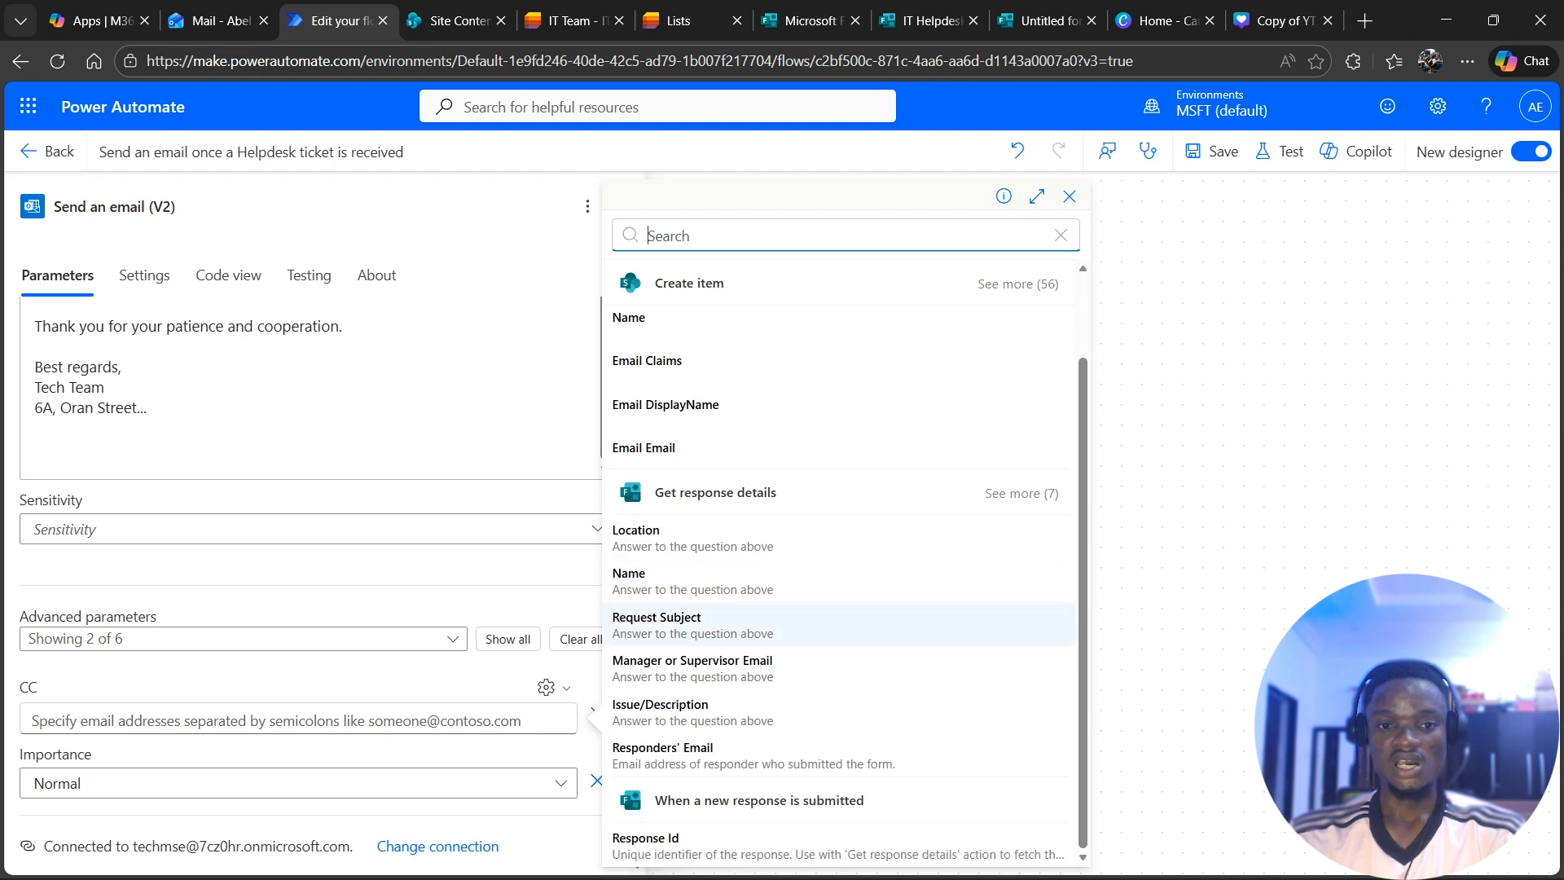
pyautogui.click(692, 667)
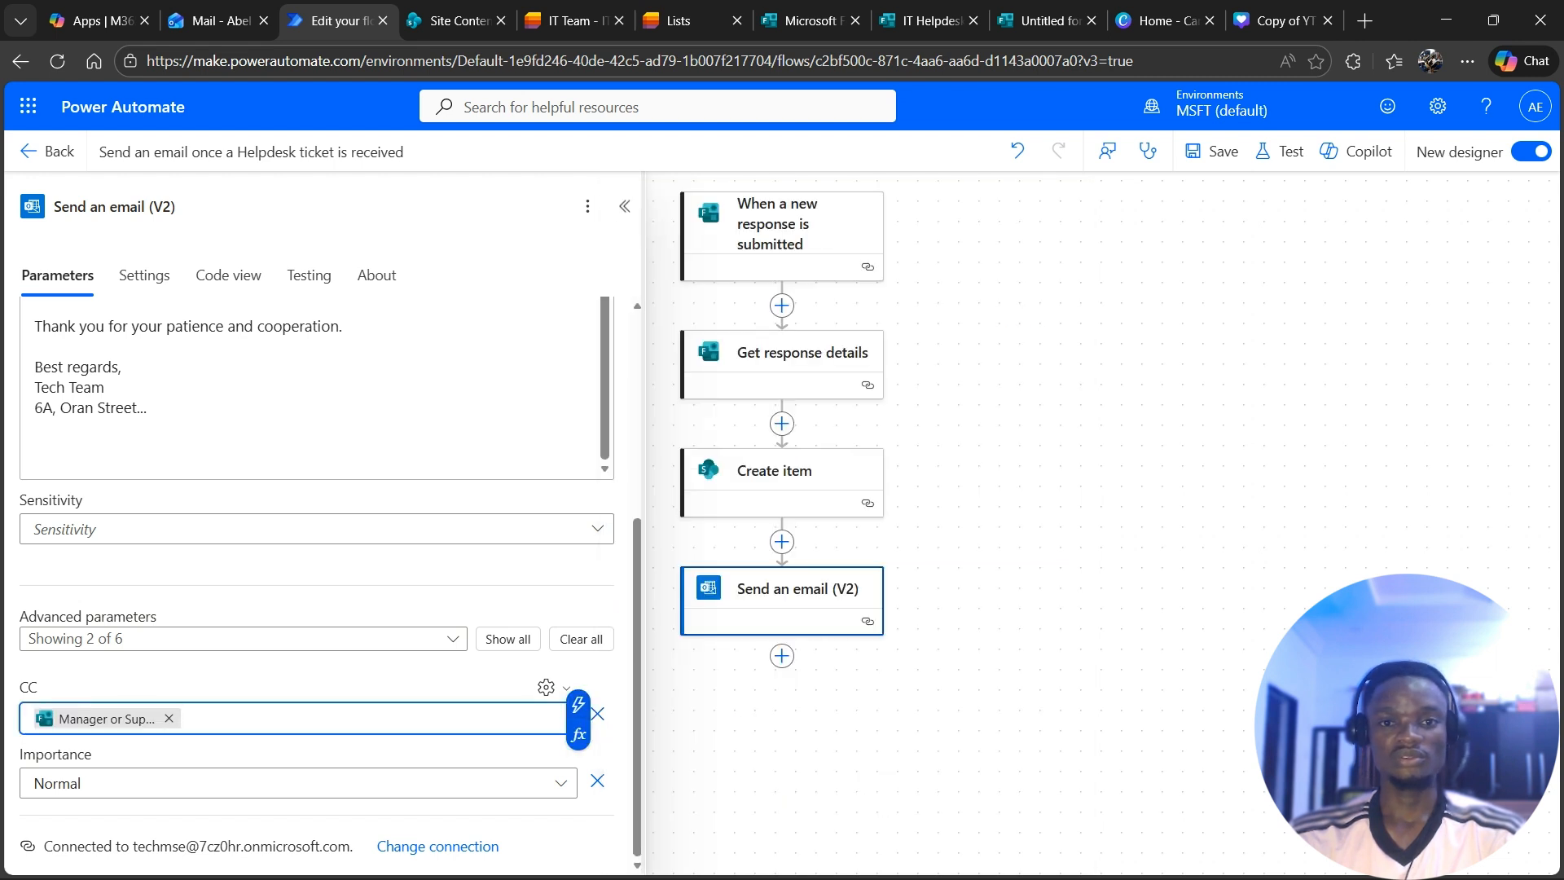
# Save the updated flow and return to Outlook, dismissing its privacy notice
pyautogui.click(625, 206)
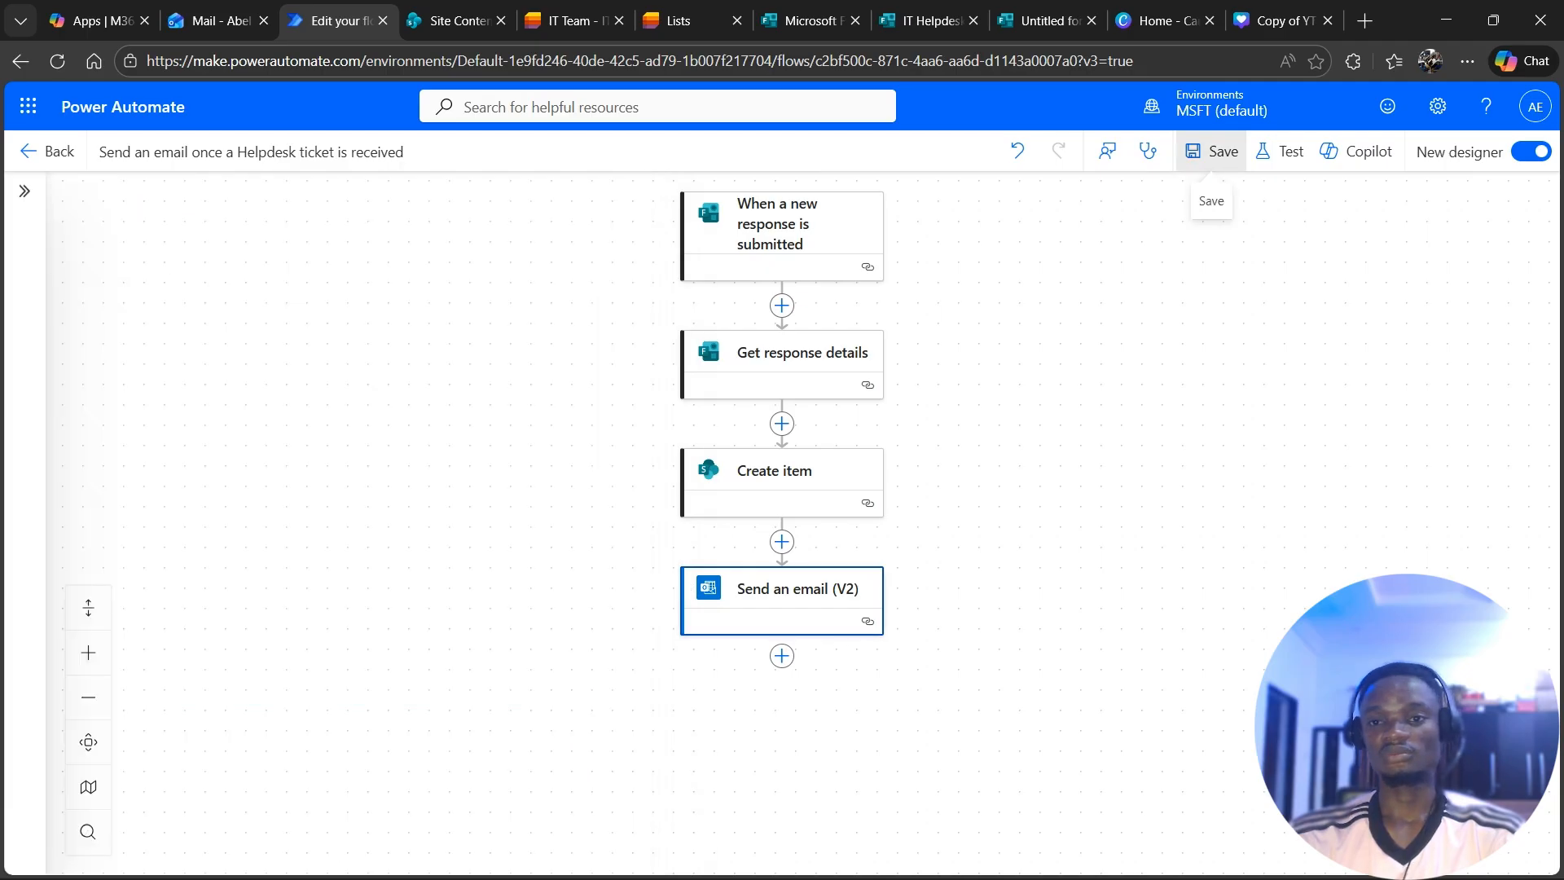
pyautogui.click(1218, 152)
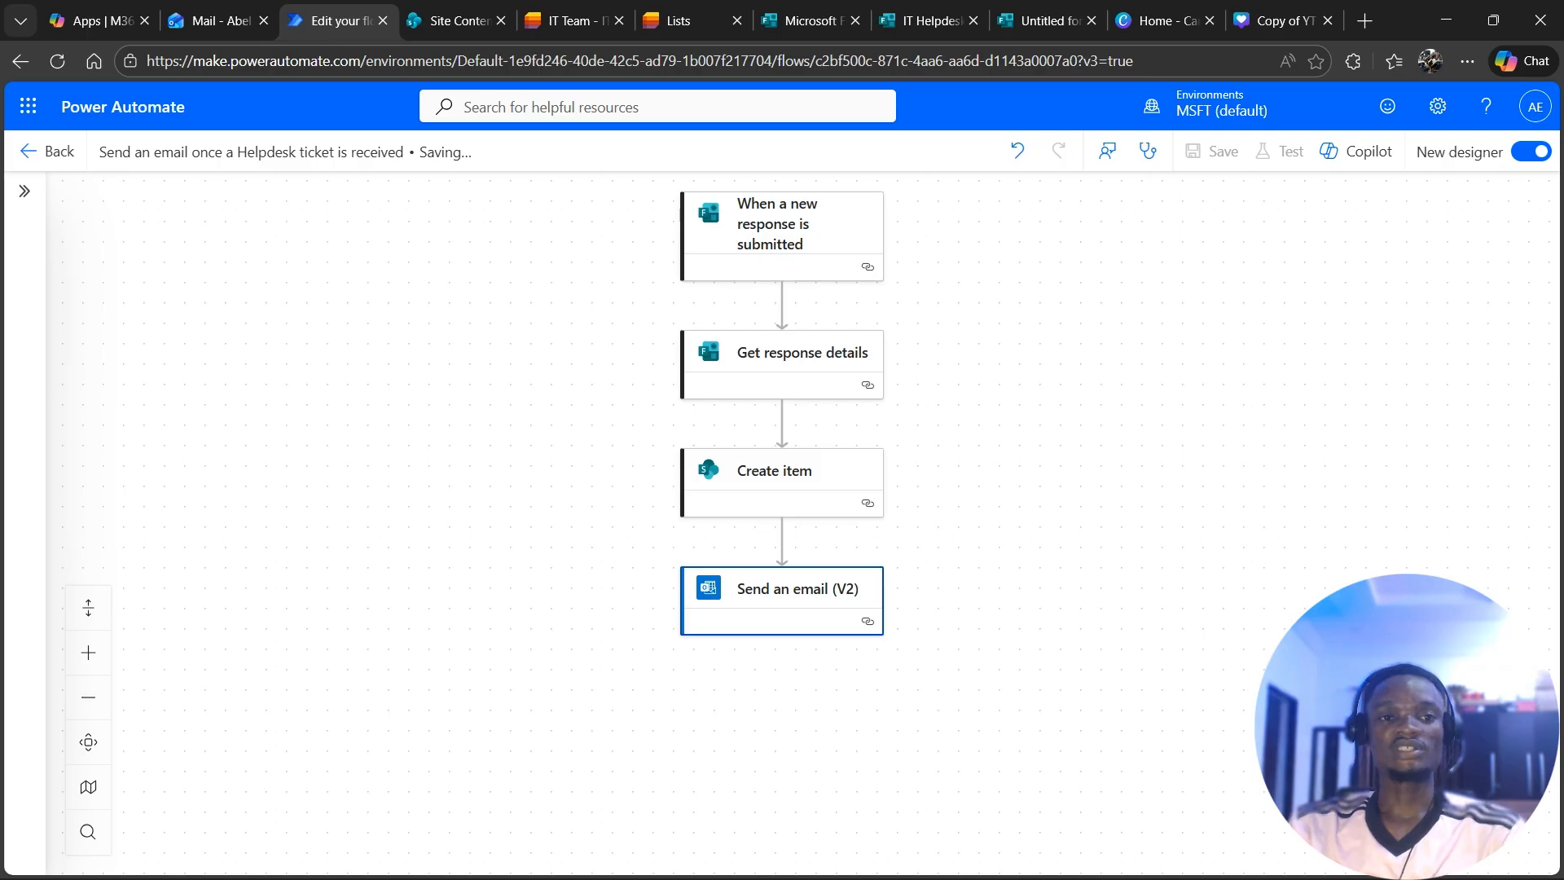
pyautogui.click(218, 21)
pyautogui.click(953, 716)
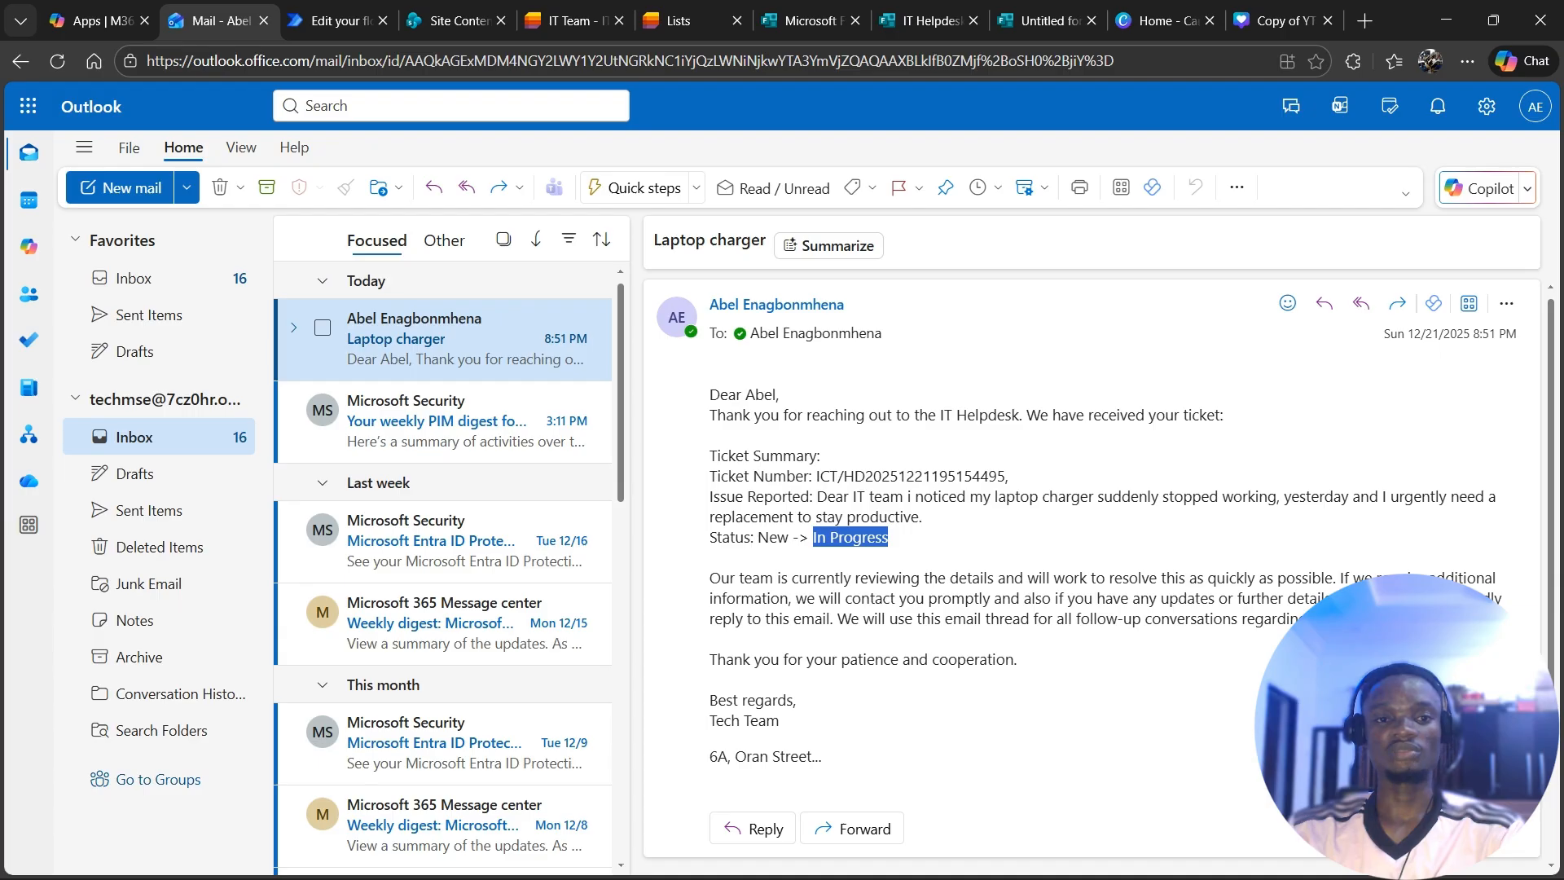
# Switch to the IT Team's IT Helpdesk list tab
pyautogui.click(575, 21)
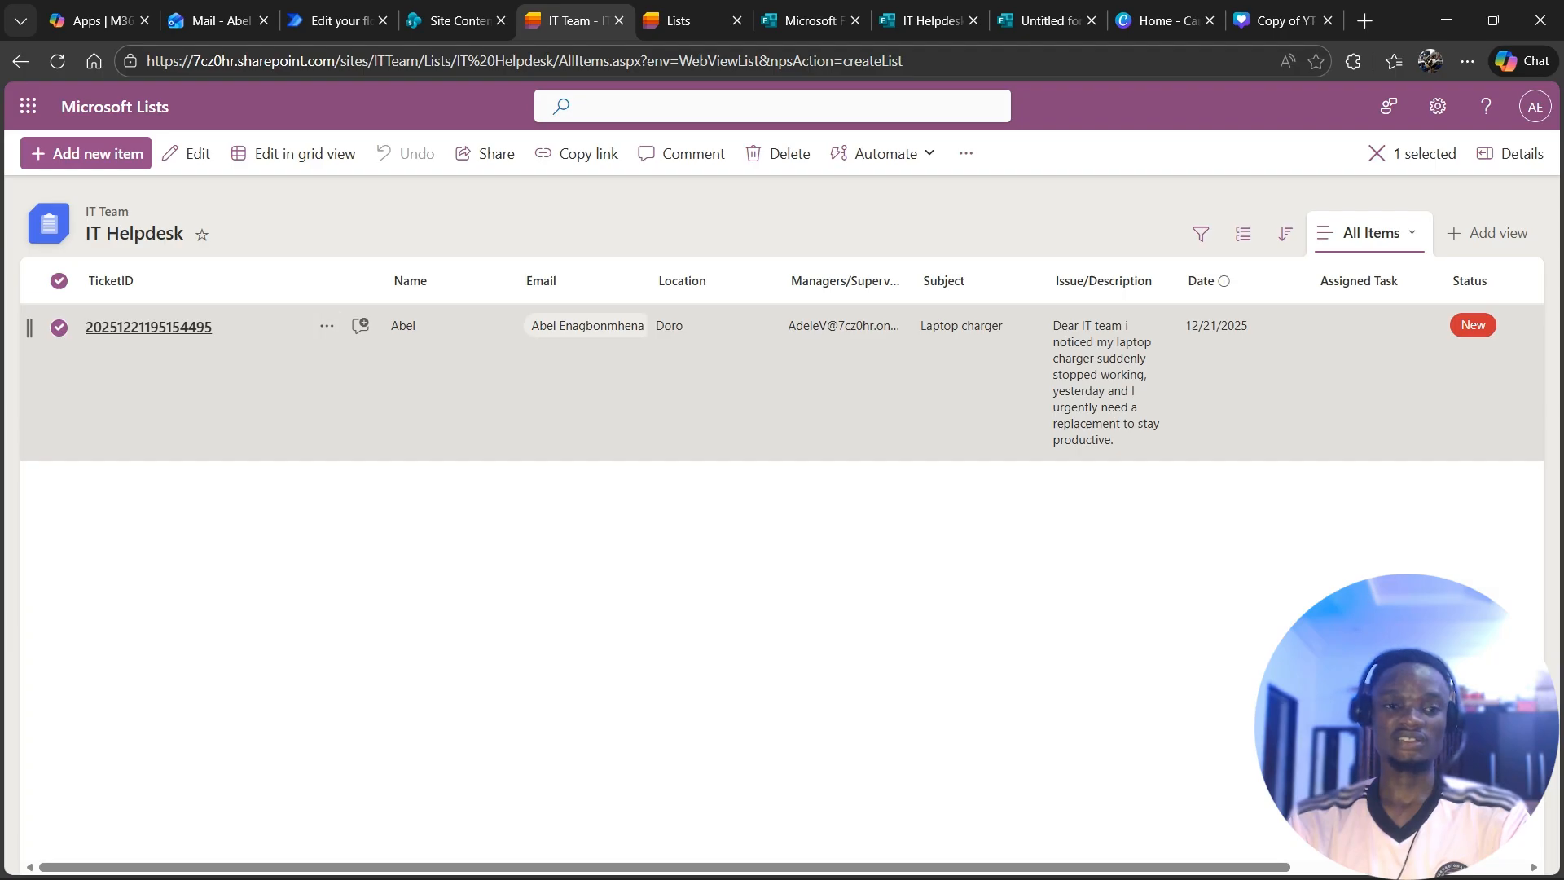
pyautogui.click(148, 328)
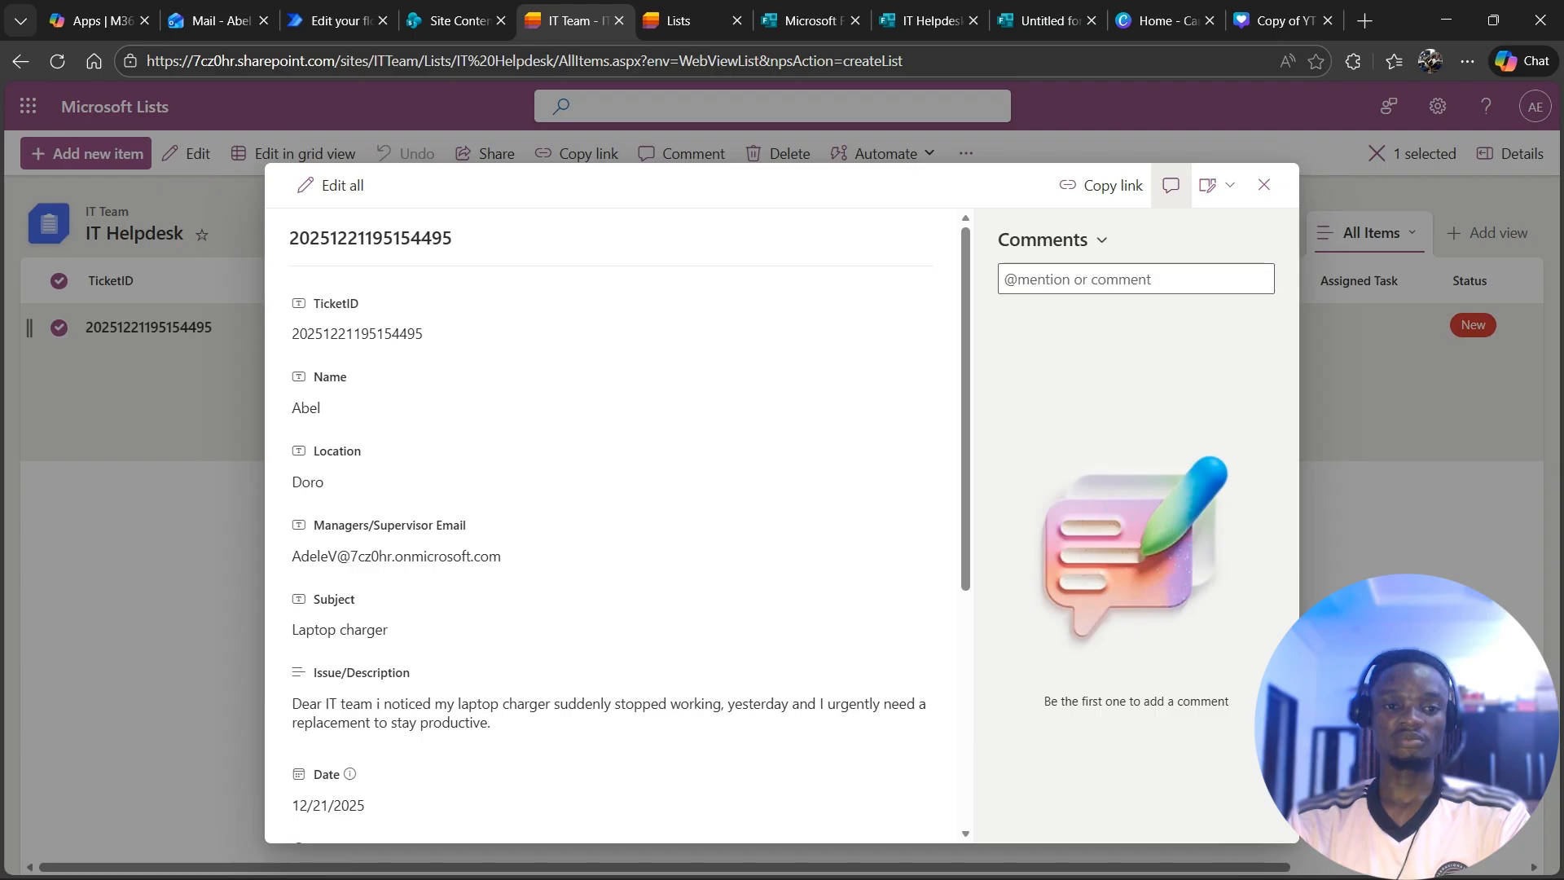
pyautogui.scroll(-5, 611, 521)
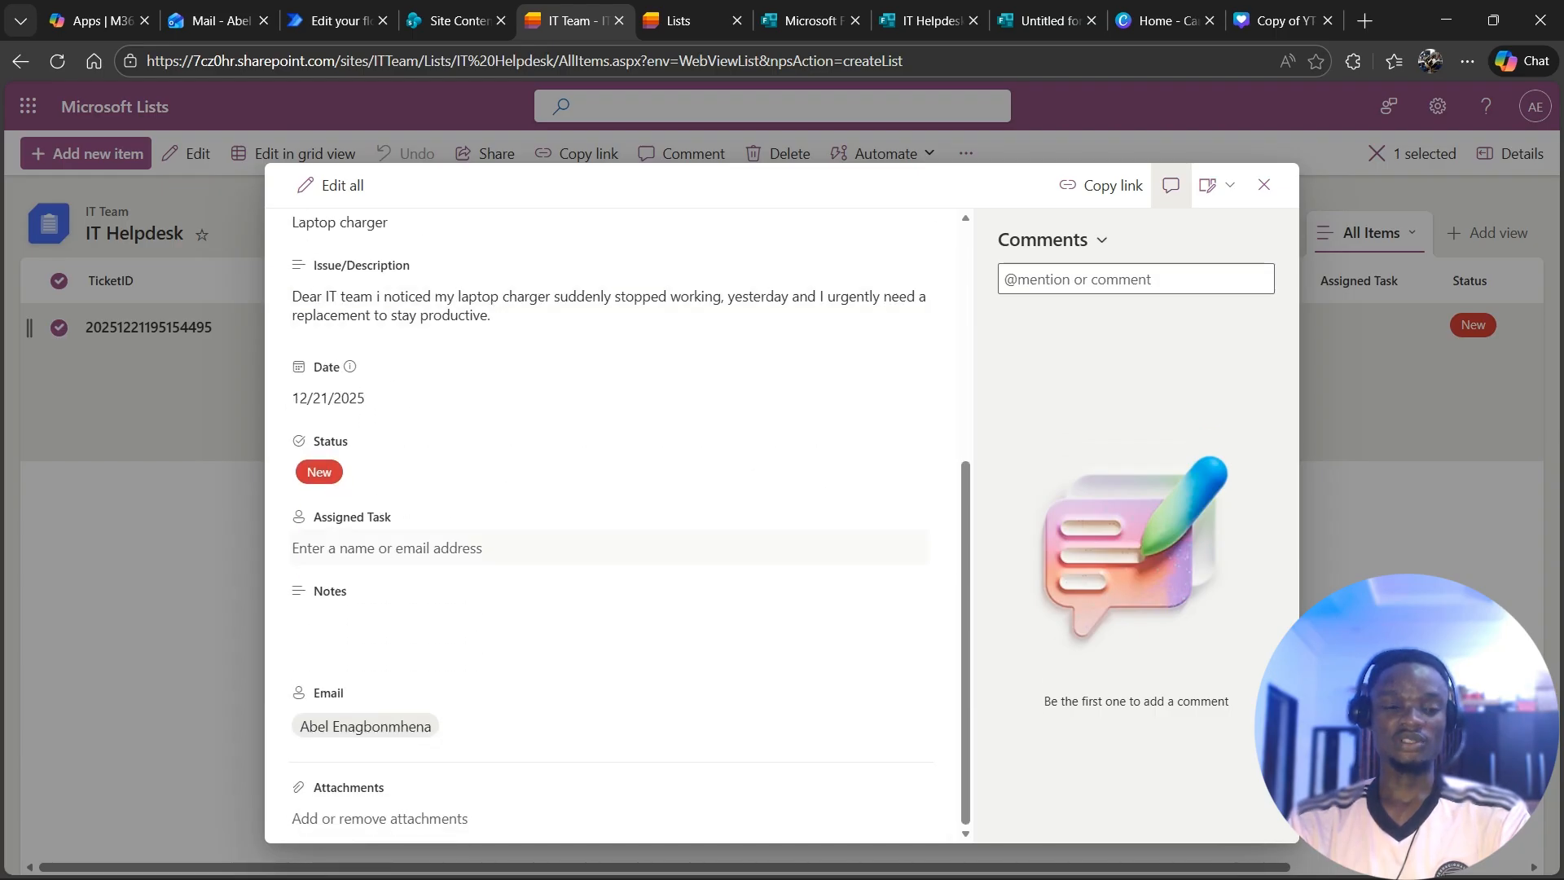
pyautogui.click(609, 548)
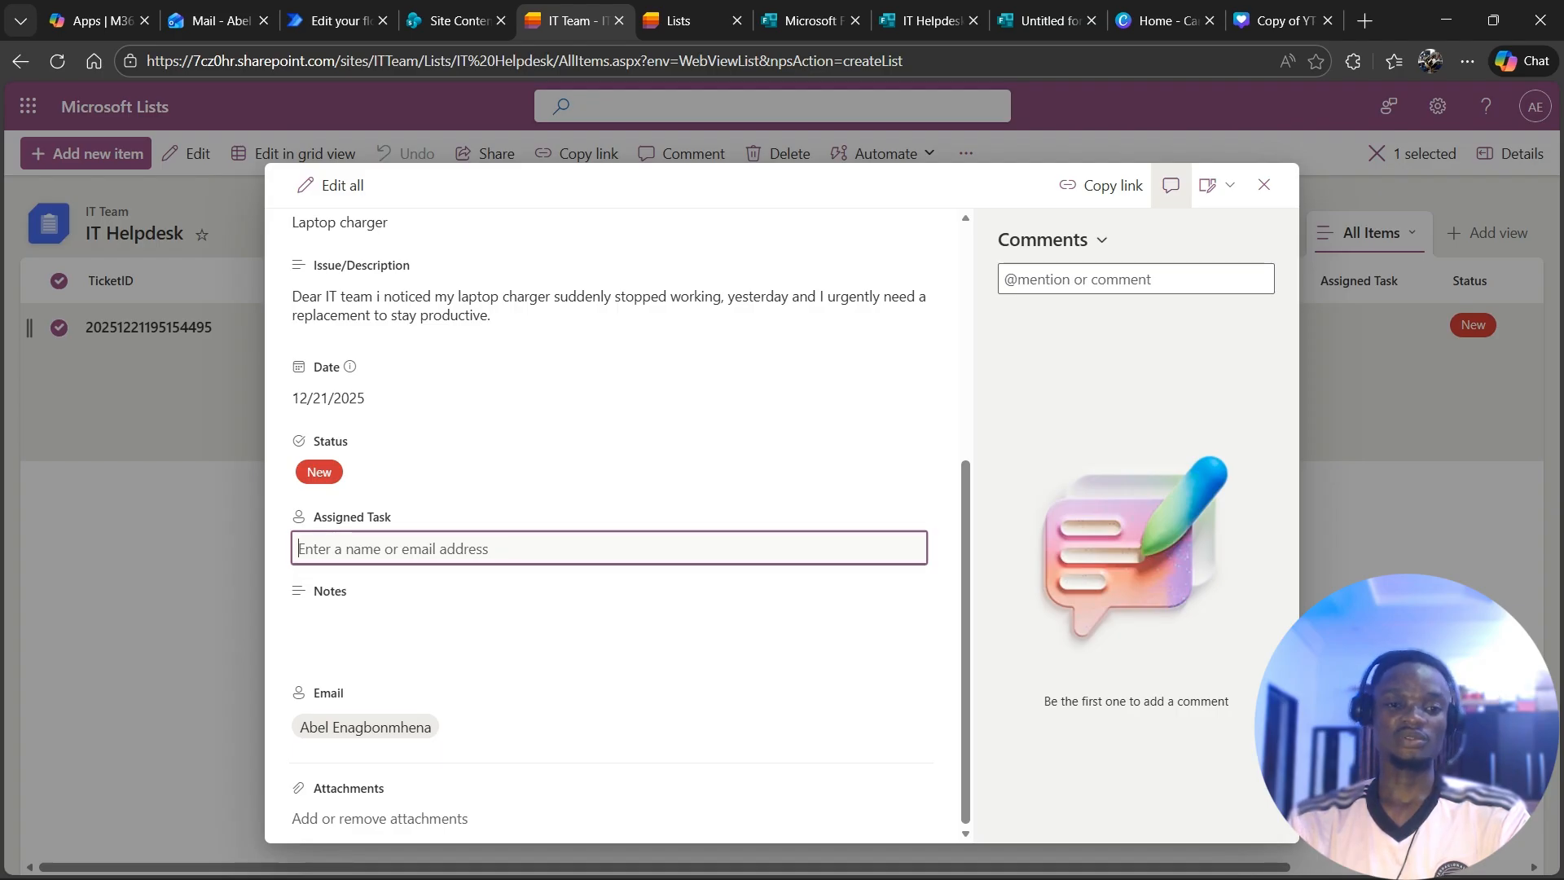
pyautogui.write('ad')
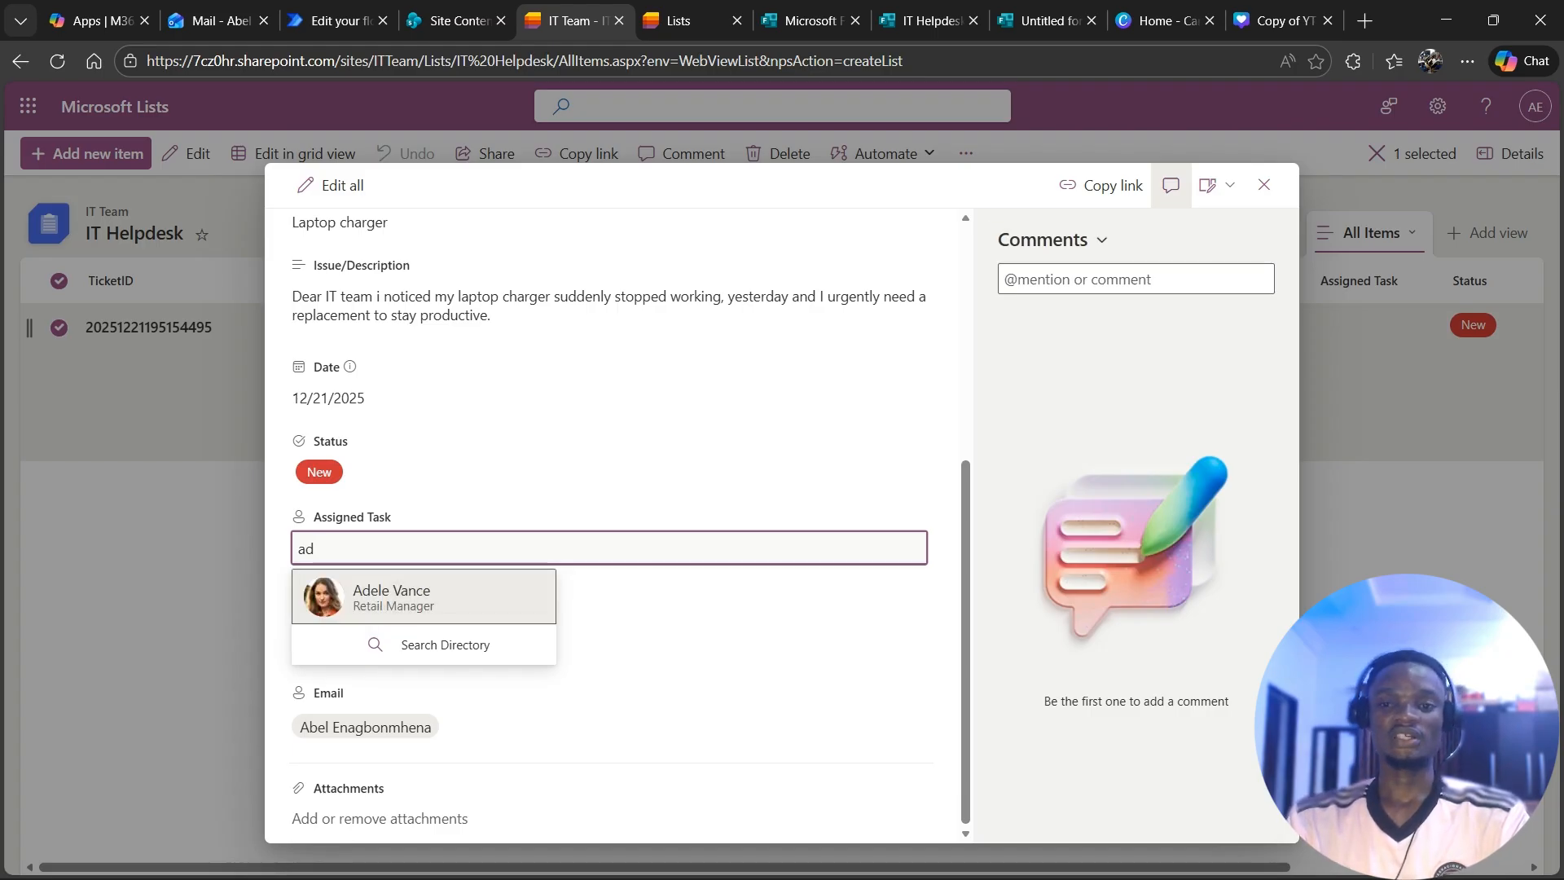
pyautogui.press('Escape')
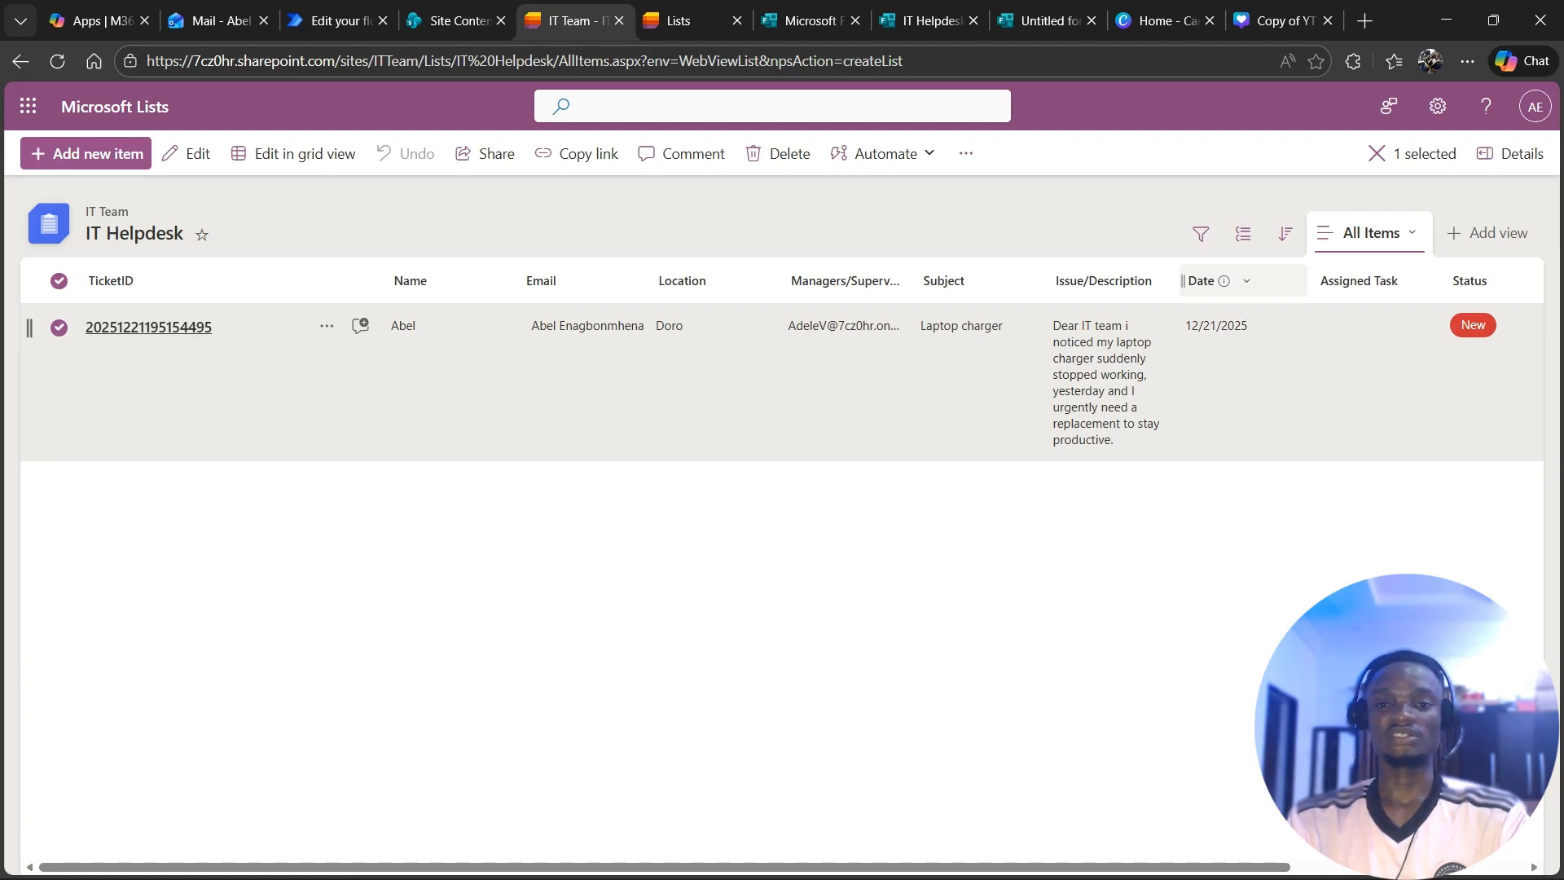